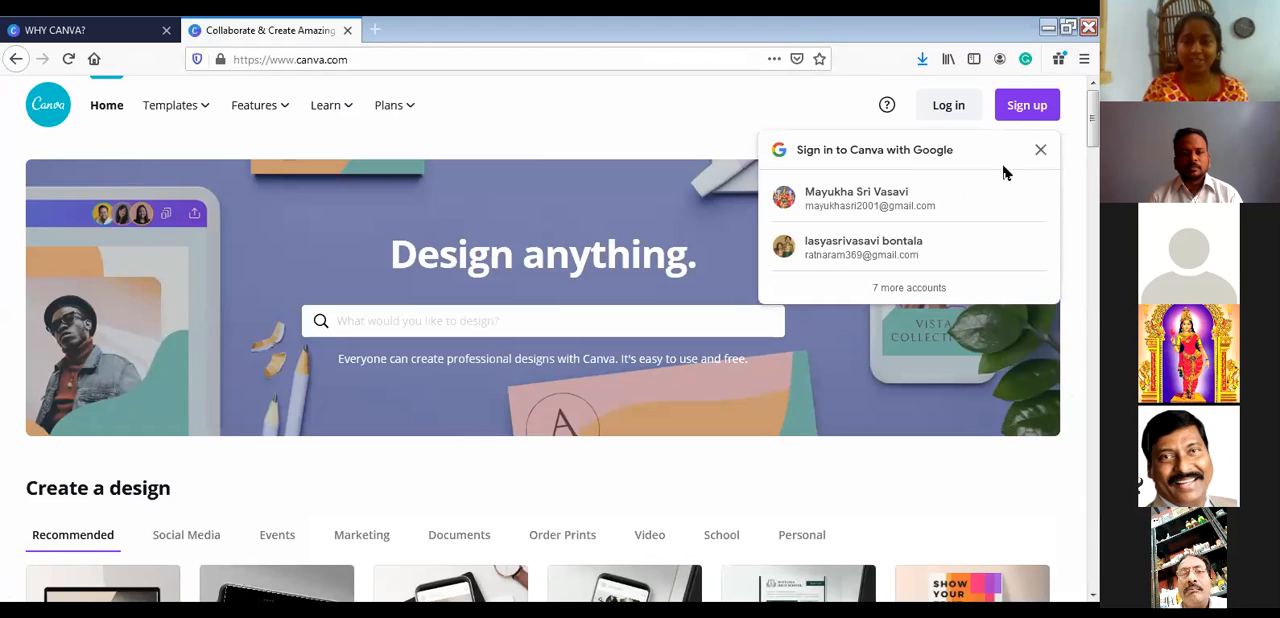
# - Dismiss the Google sign-in suggestion and log in to Canva with a Google account
pyautogui.click(1040, 154)
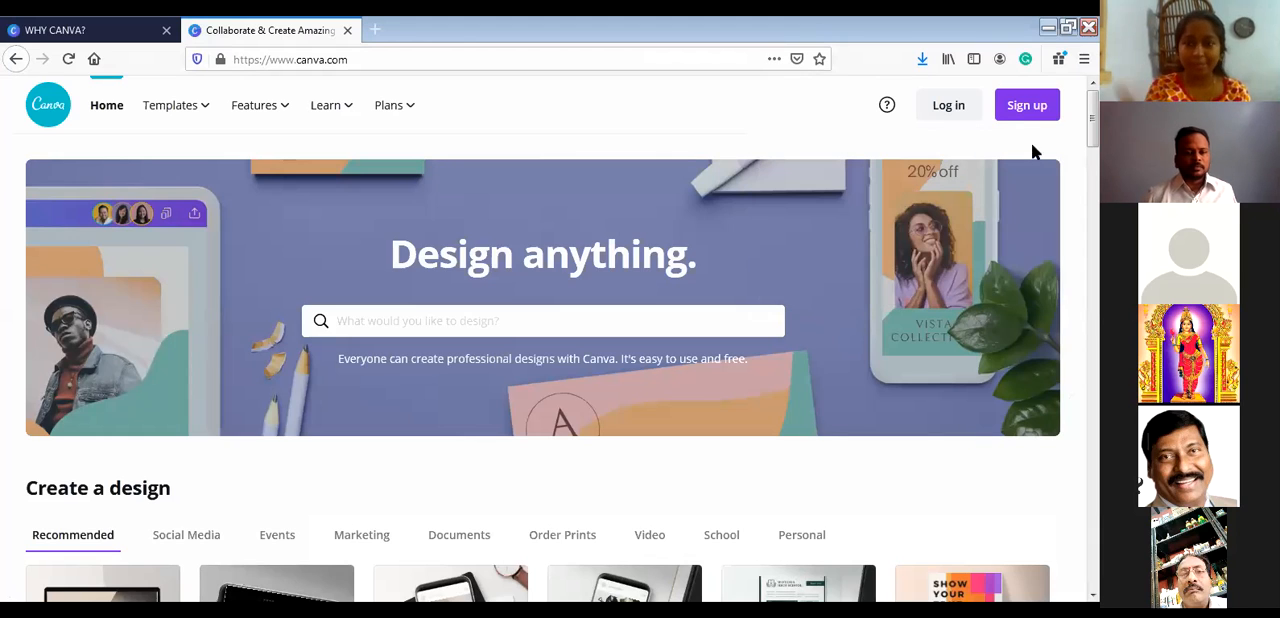
pyautogui.click(960, 108)
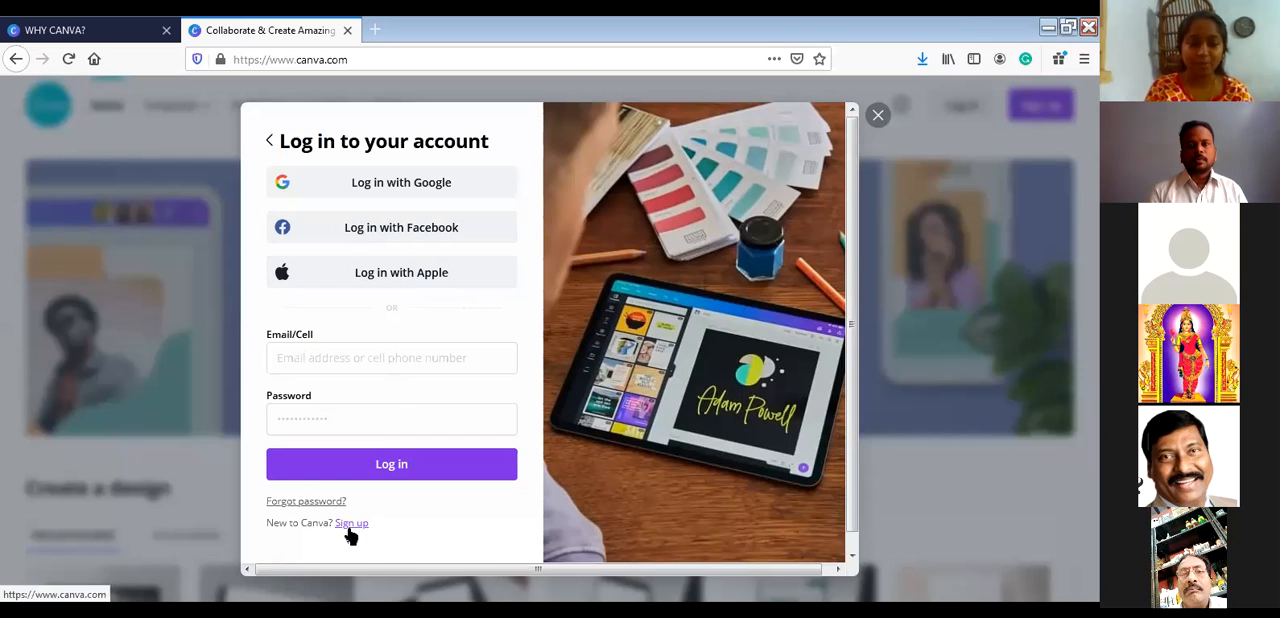
pyautogui.click(441, 183)
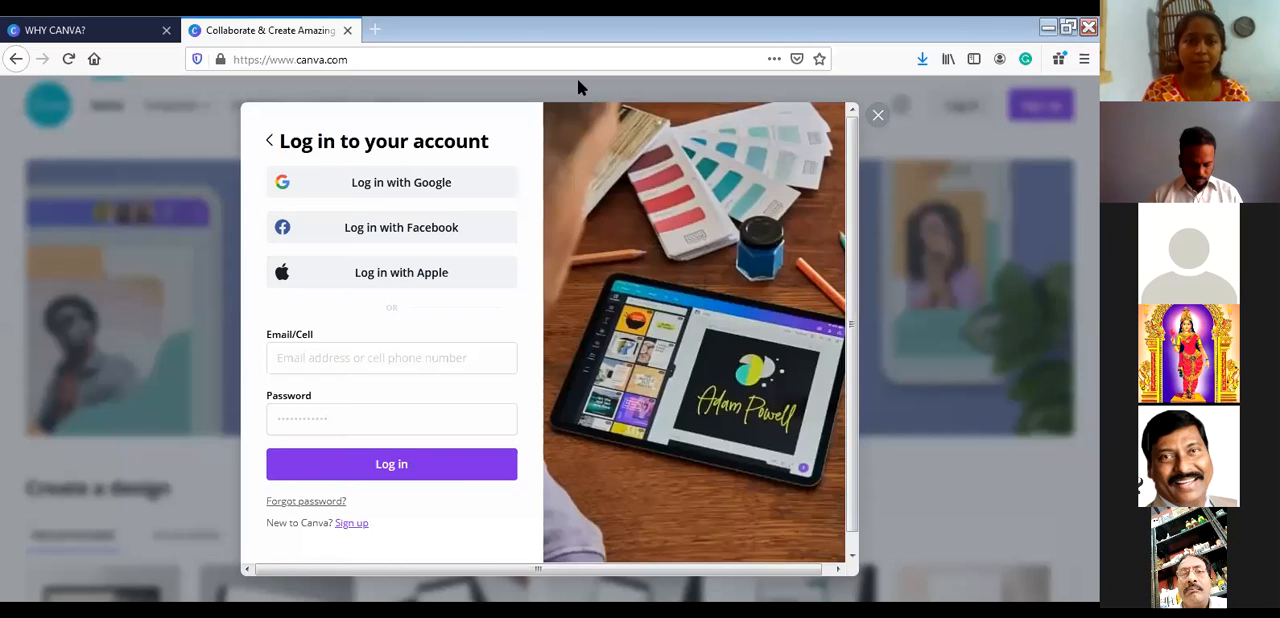
pyautogui.click(430, 184)
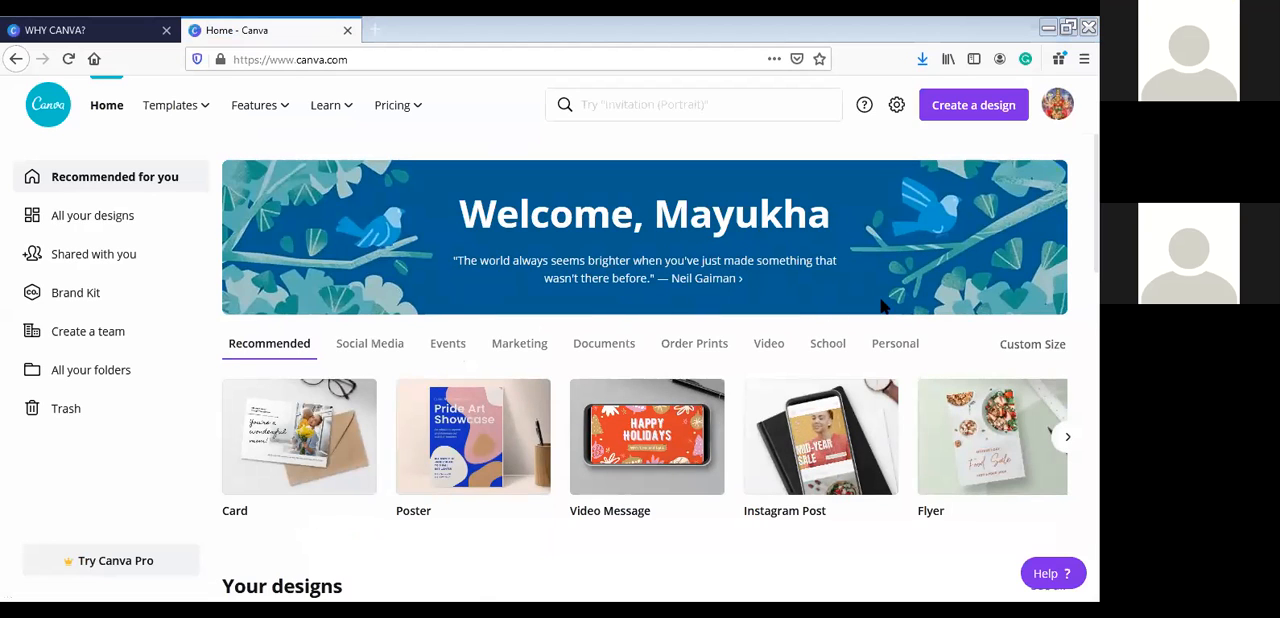
# - Search the templates for "fashion show competion" and return to the home page
pyautogui.click(774, 100)
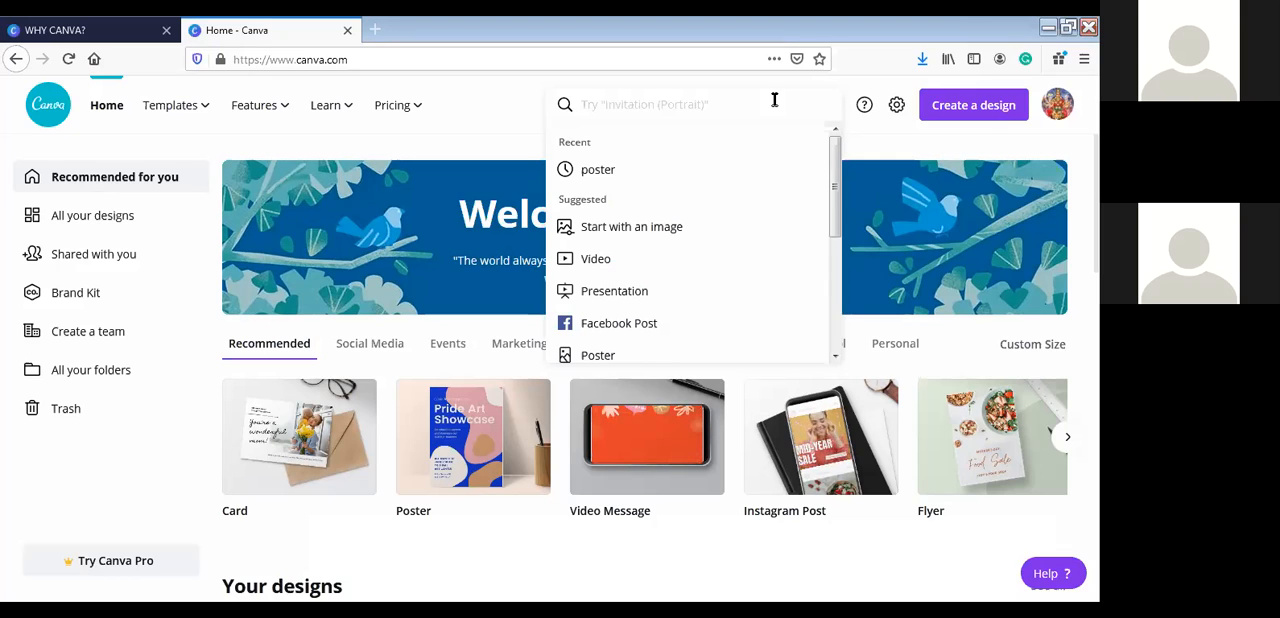
pyautogui.write('fas')
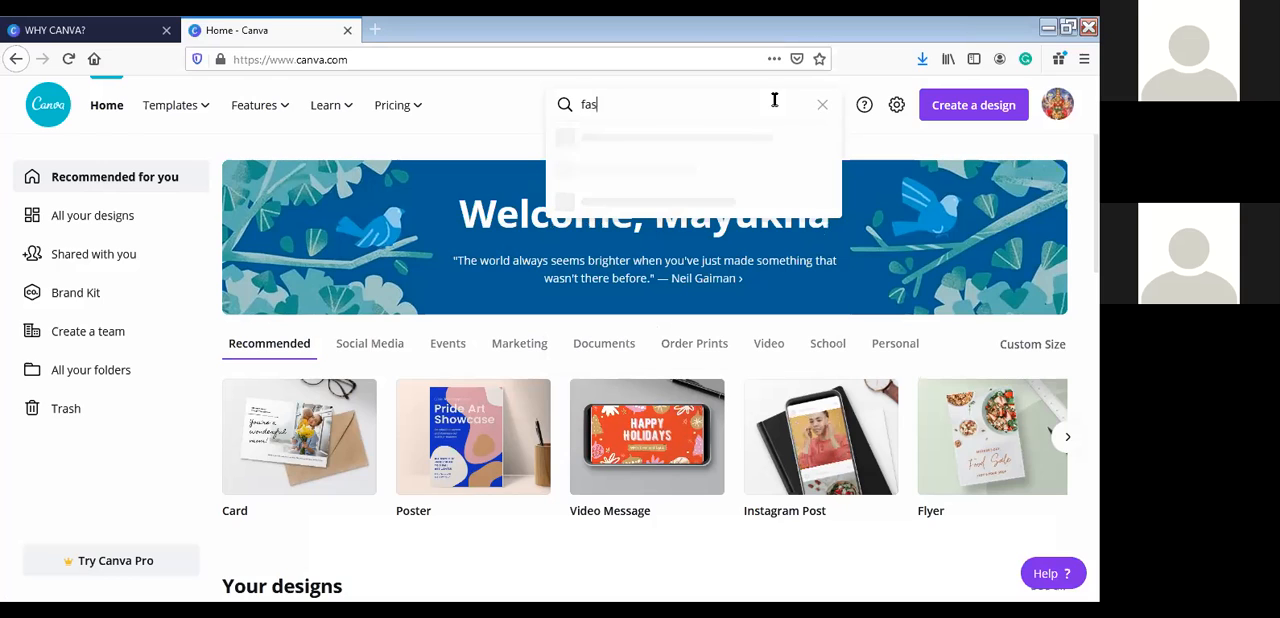
pyautogui.write('hion ')
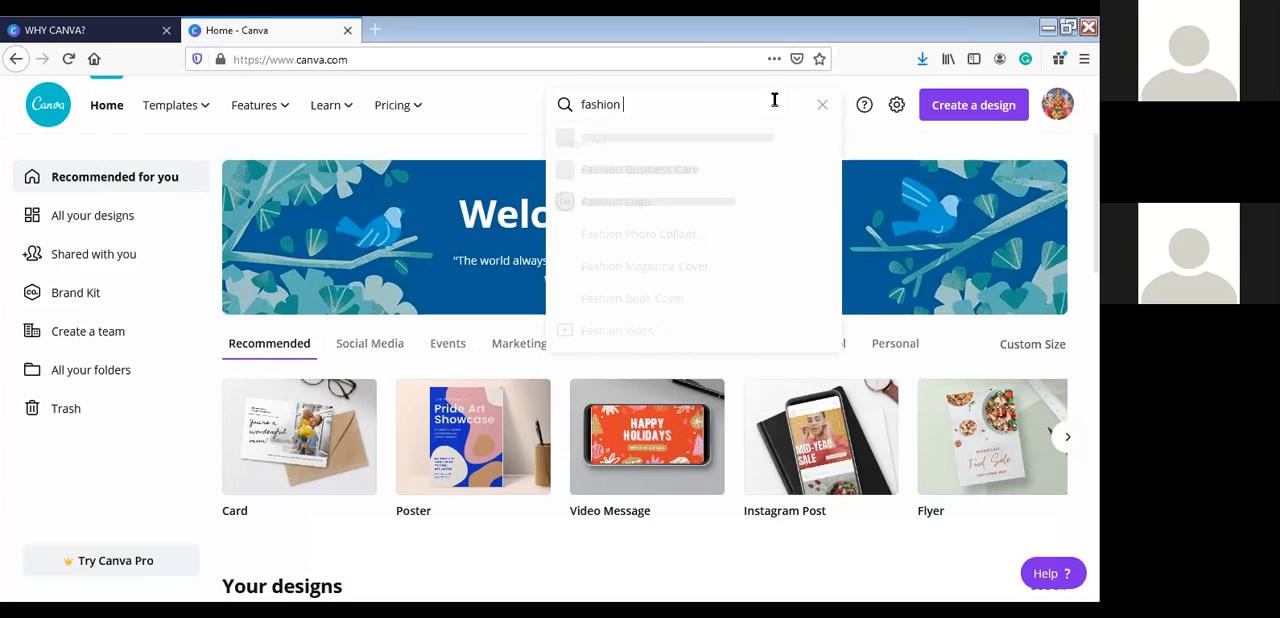
pyautogui.write('show')
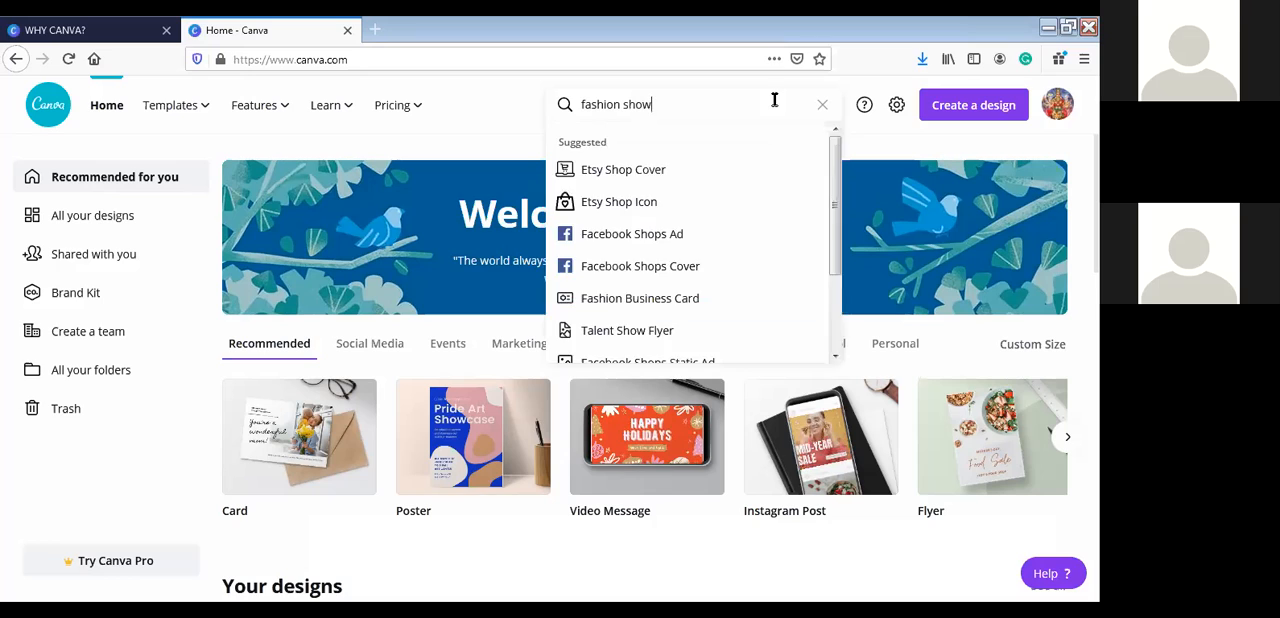
pyautogui.write(' compet')
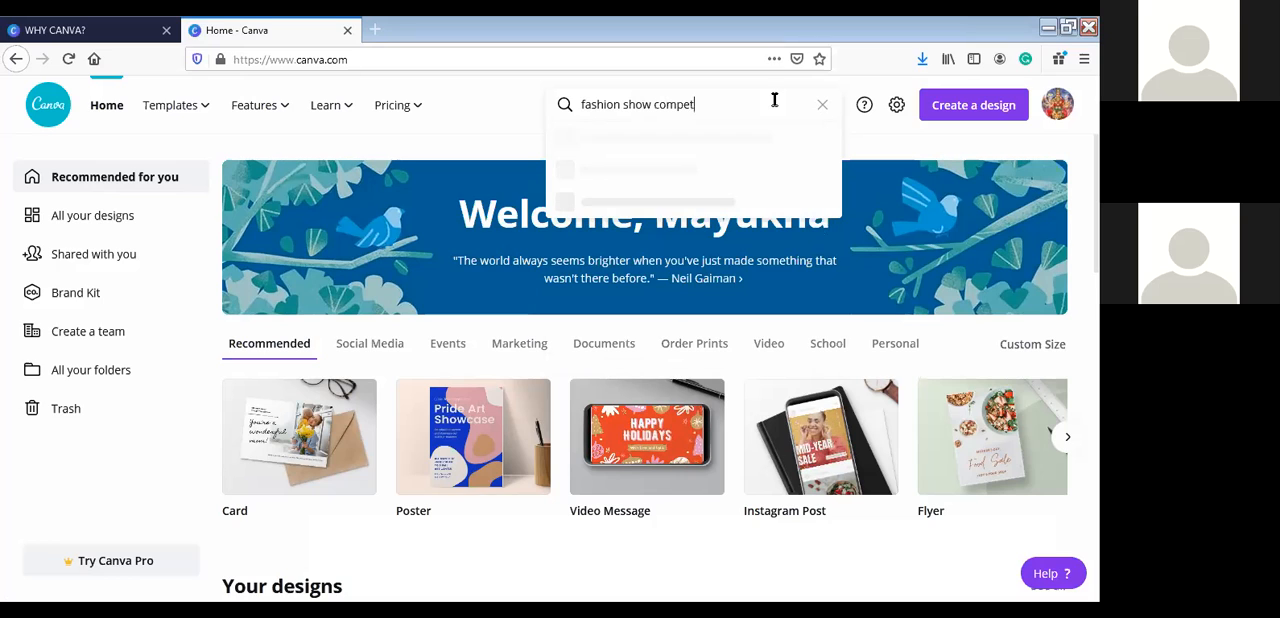
pyautogui.write('ion')
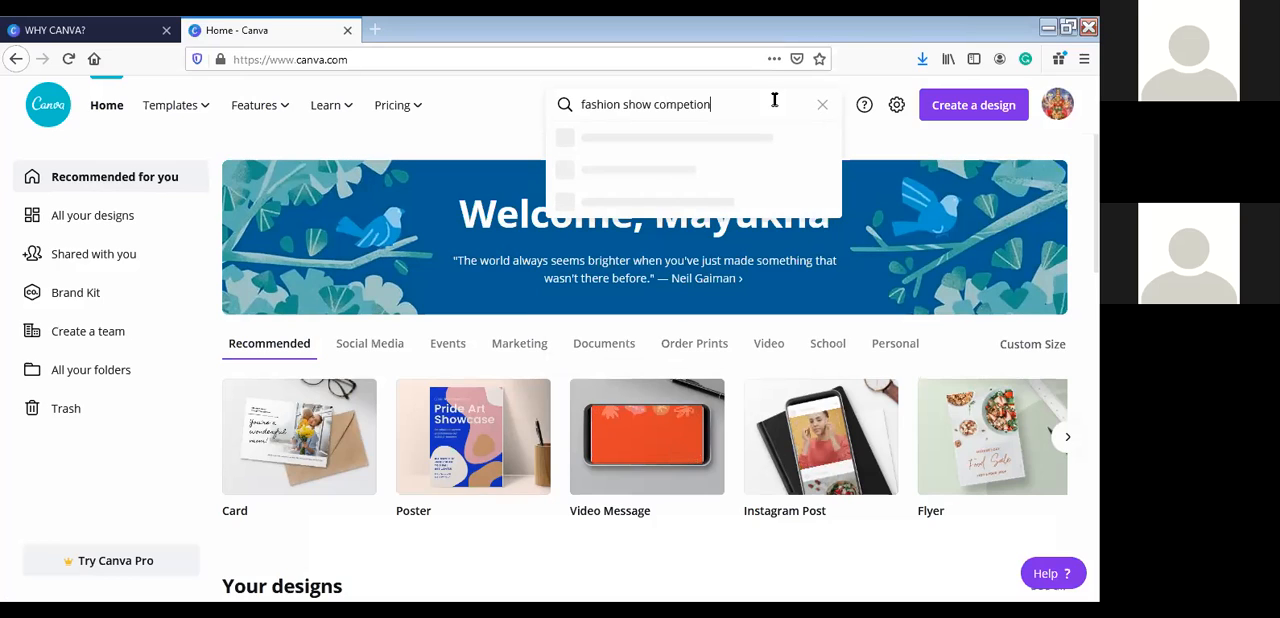
pyautogui.press('Return')
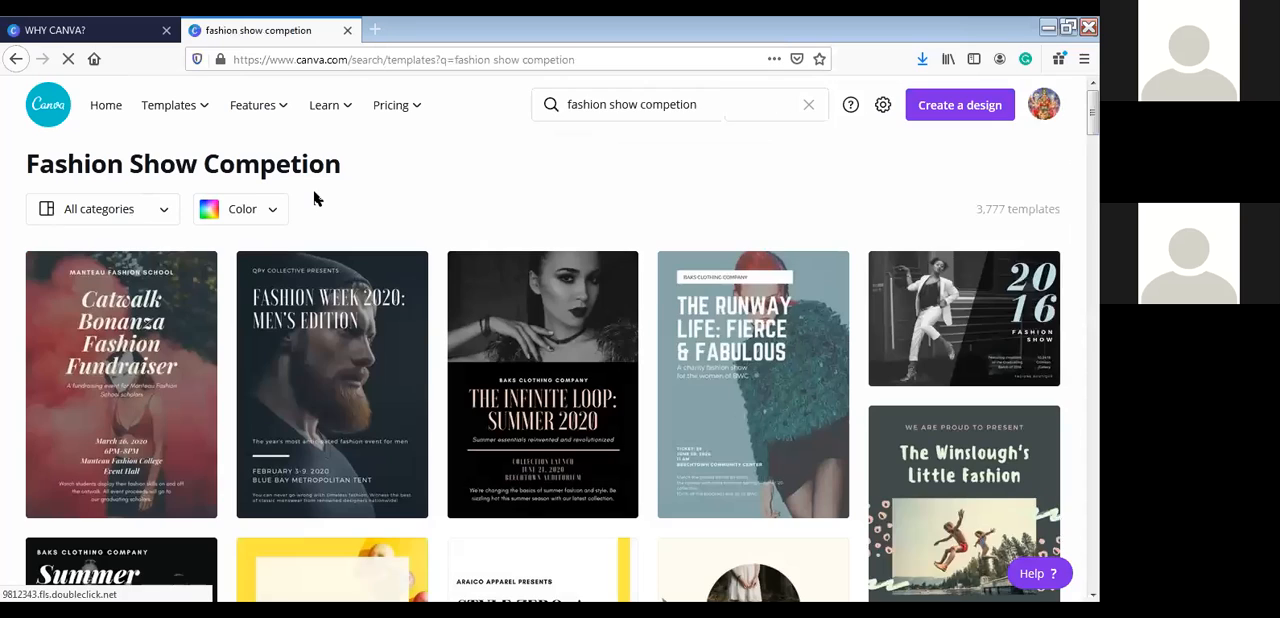
pyautogui.click(16, 62)
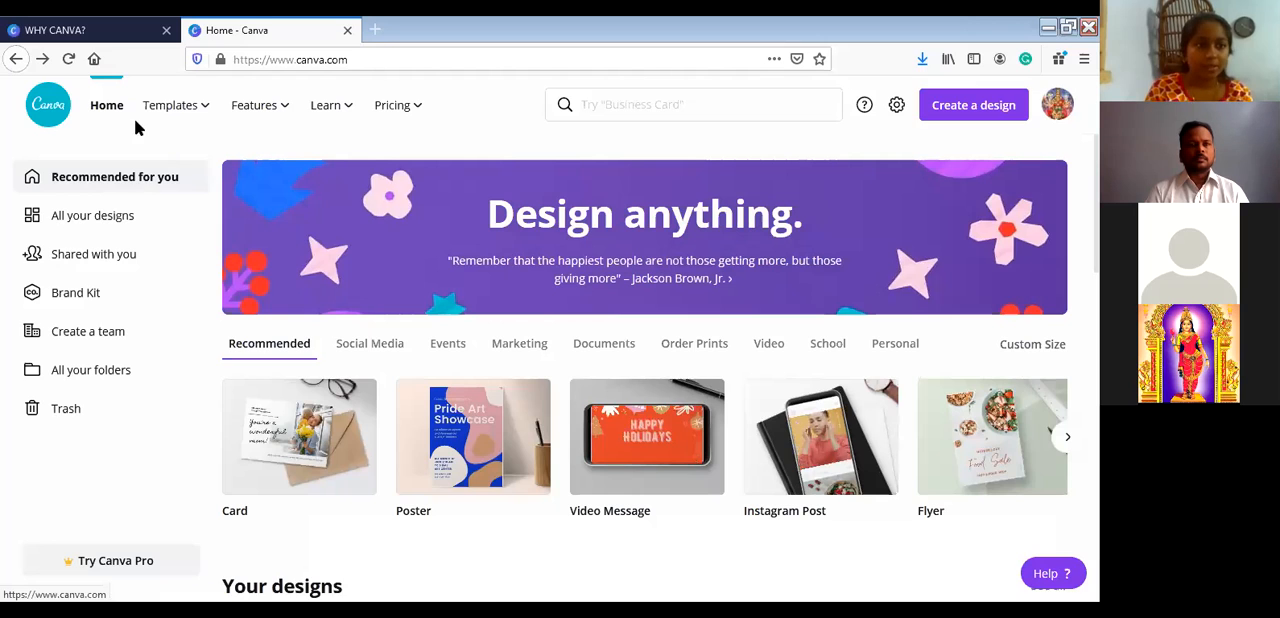
pyautogui.moveTo(201, 120)
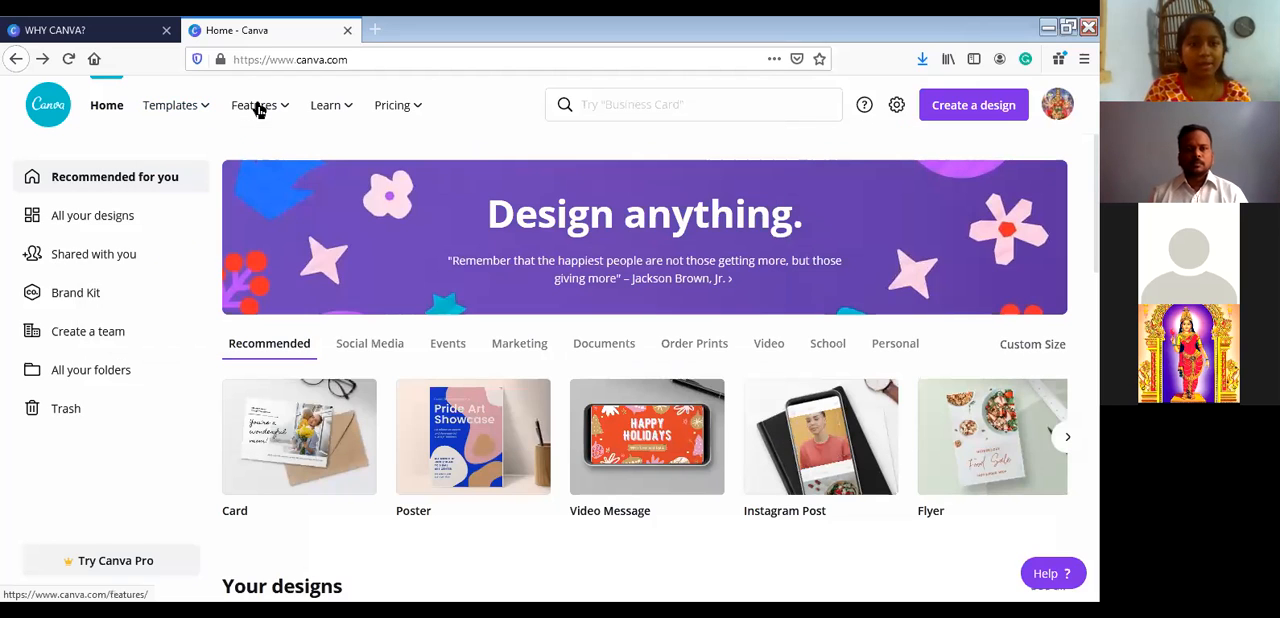
pyautogui.moveTo(284, 106)
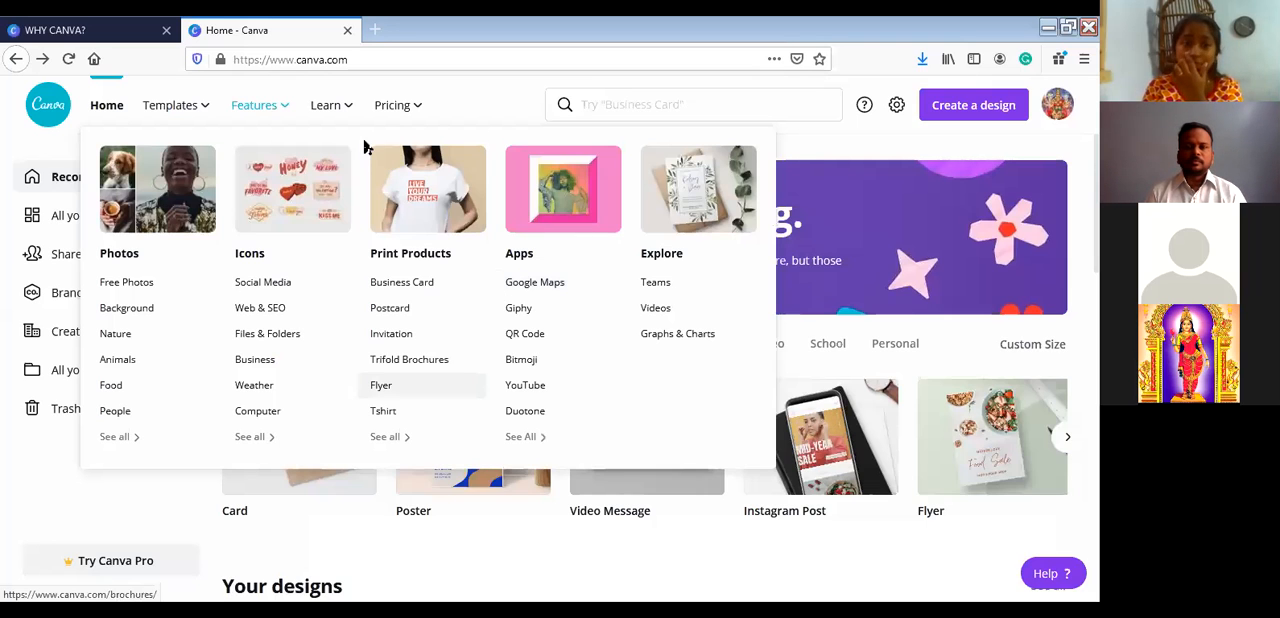
pyautogui.click(335, 122)
pyautogui.moveTo(401, 117)
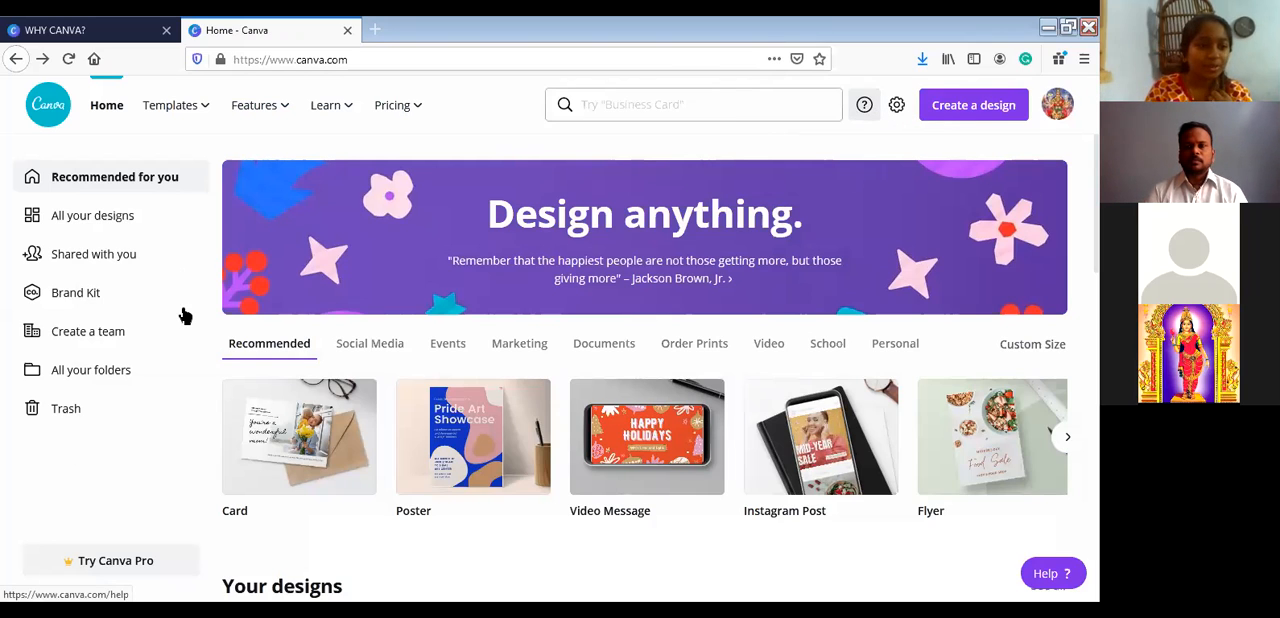
# - Look through the collection of all your designs and return to its beginning
pyautogui.click(117, 222)
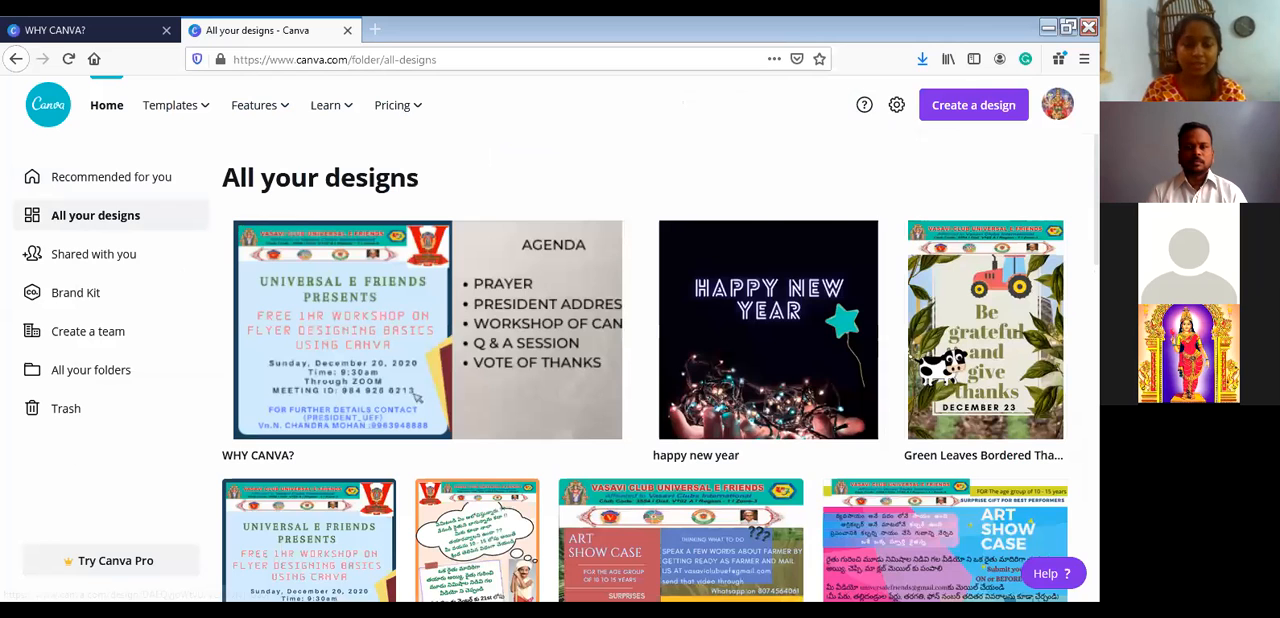
pyautogui.scroll(-3, 645, 368)
pyautogui.scroll(-6, 645, 368)
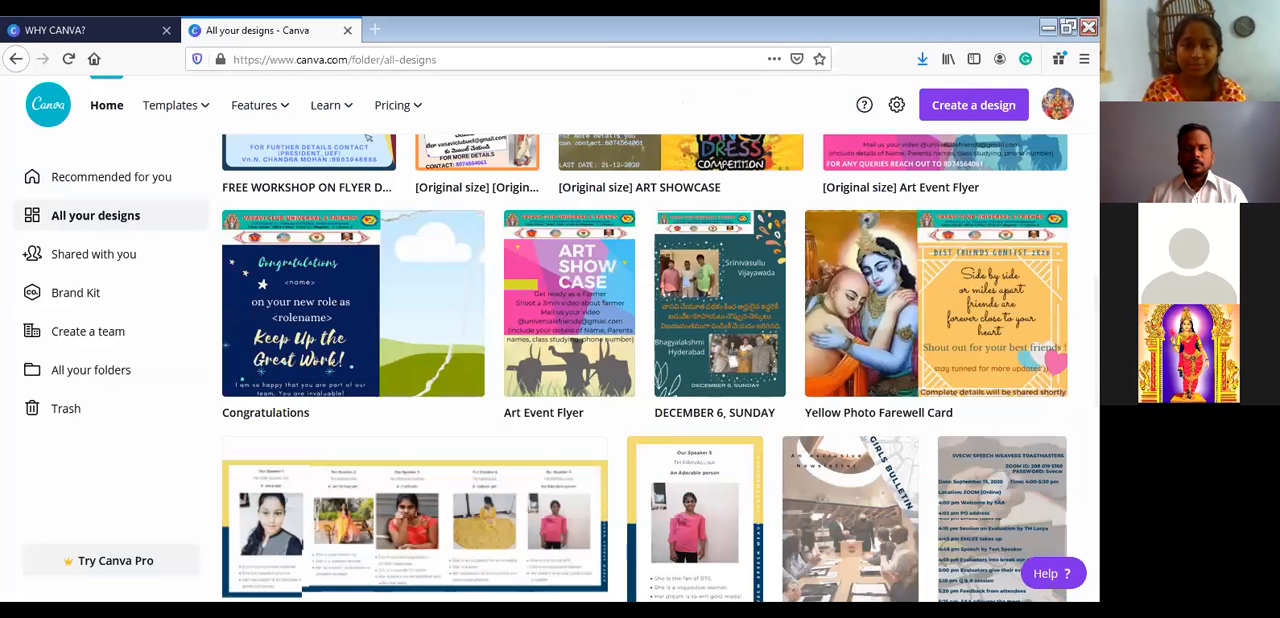
pyautogui.scroll(-10, 645, 368)
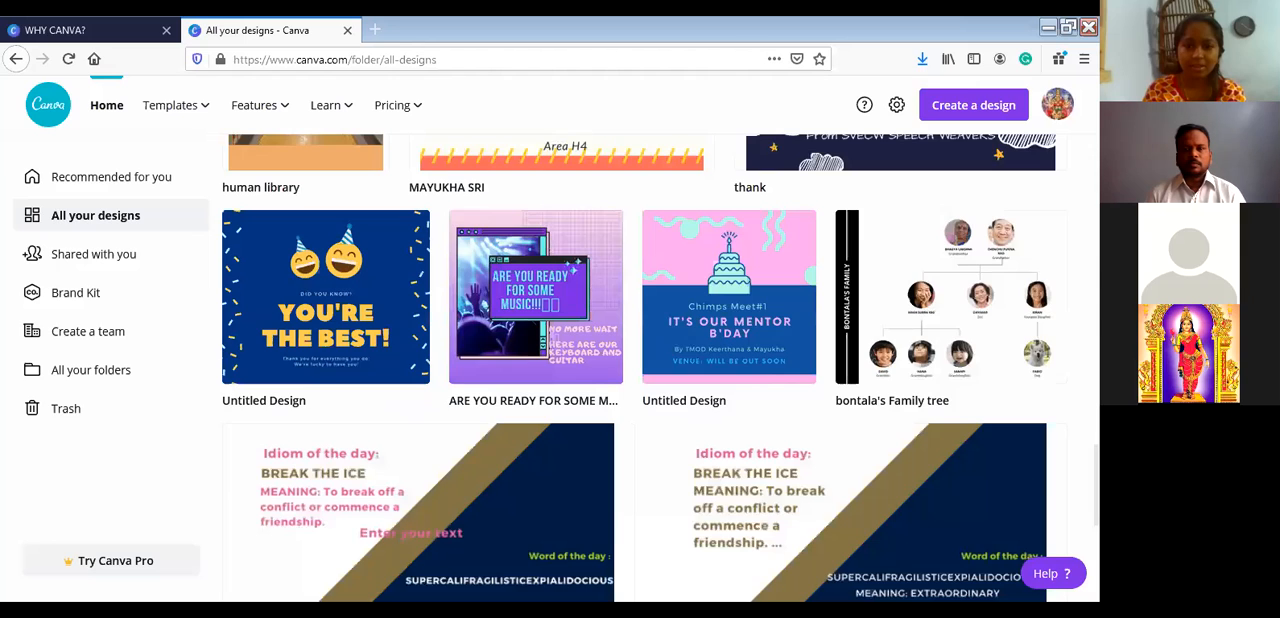
pyautogui.scroll(3, 645, 368)
pyautogui.scroll(3, 645, 368)
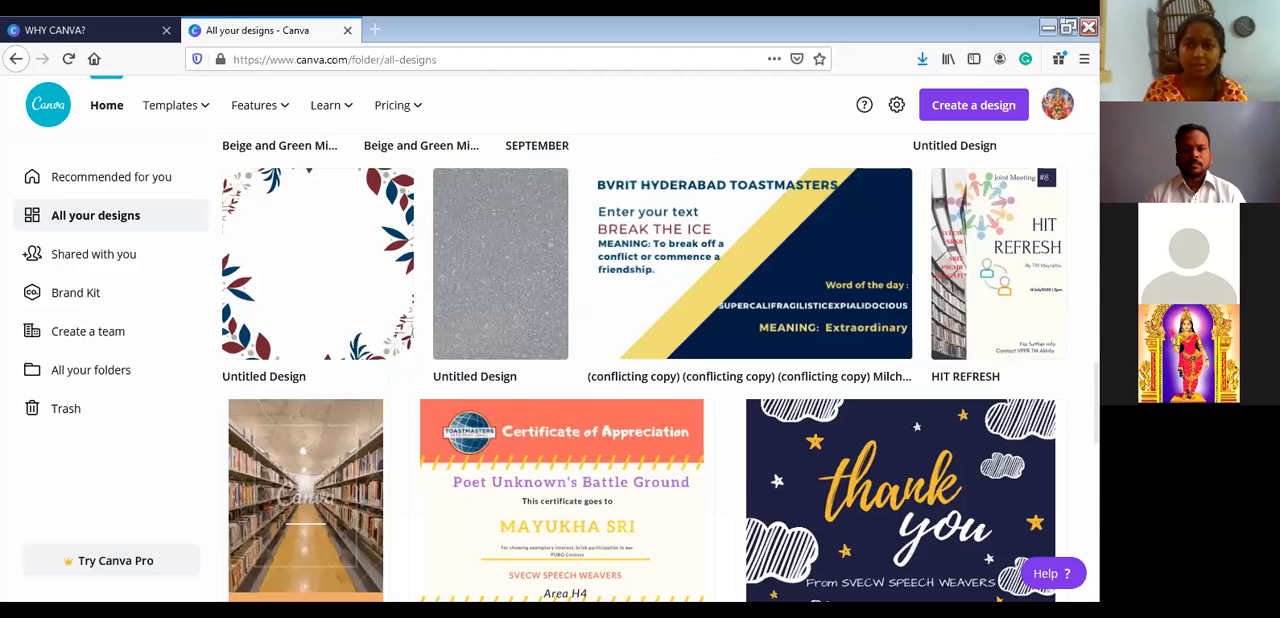
pyautogui.scroll(5, 645, 368)
pyautogui.scroll(5, 469, 194)
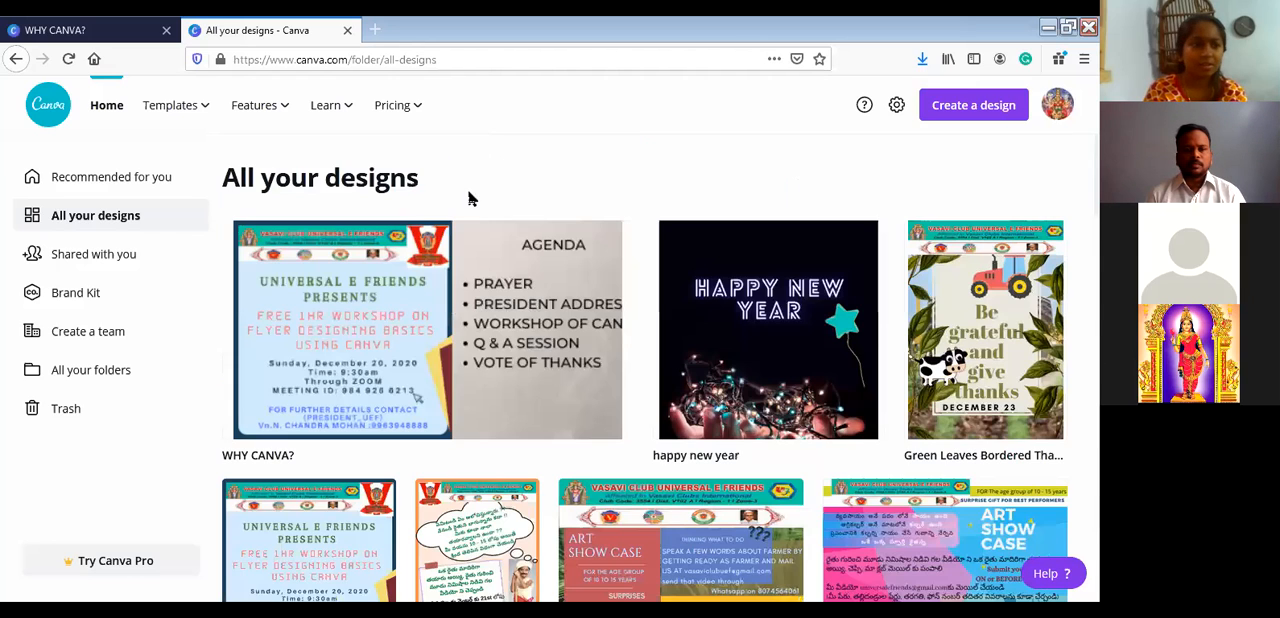
# - View the designs shared with you and the folder overview, and return to all your designs
pyautogui.click(136, 268)
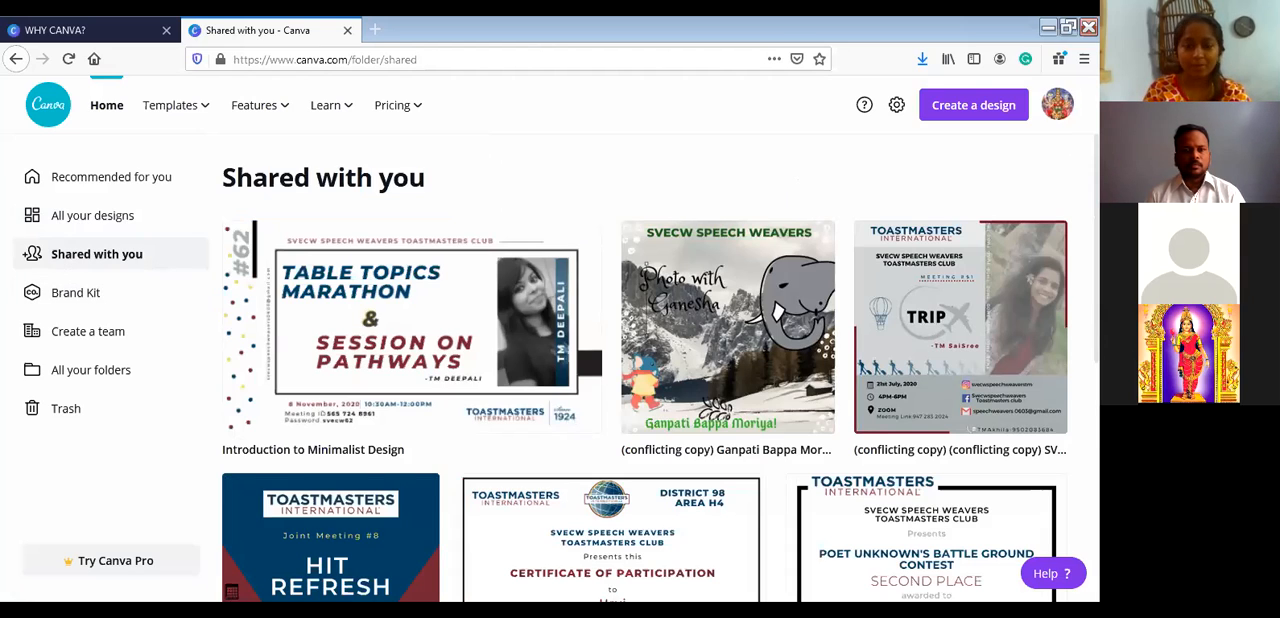
pyautogui.scroll(-2, 645, 367)
pyautogui.scroll(2, 300, 150)
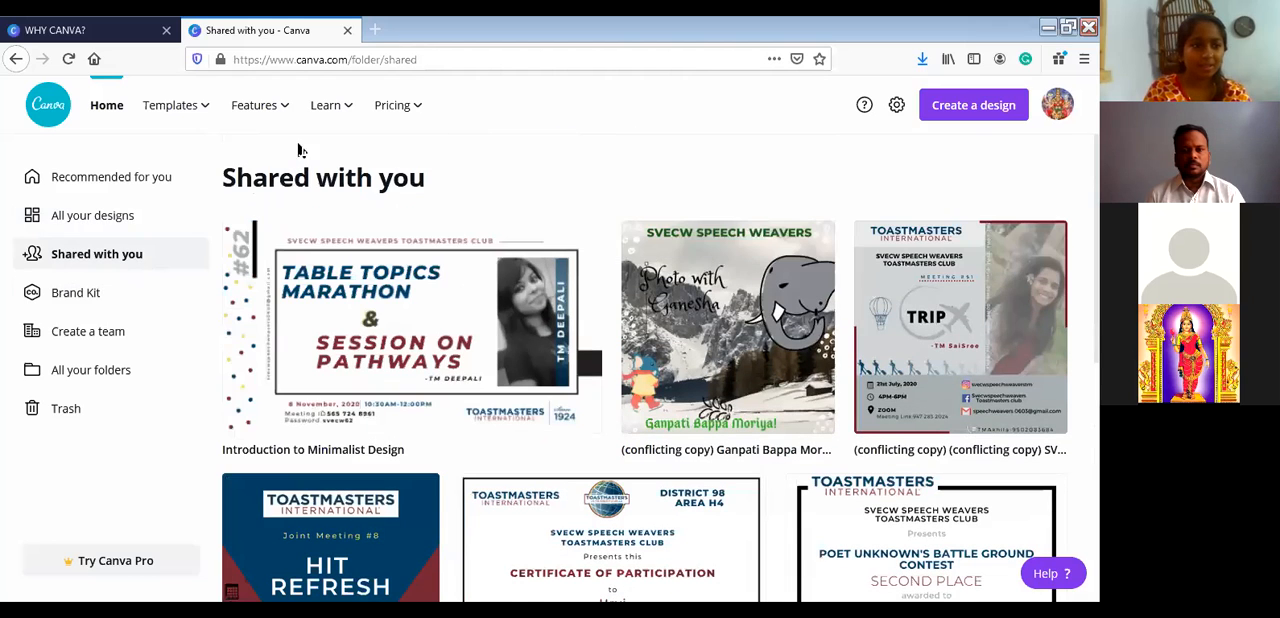
pyautogui.click(100, 370)
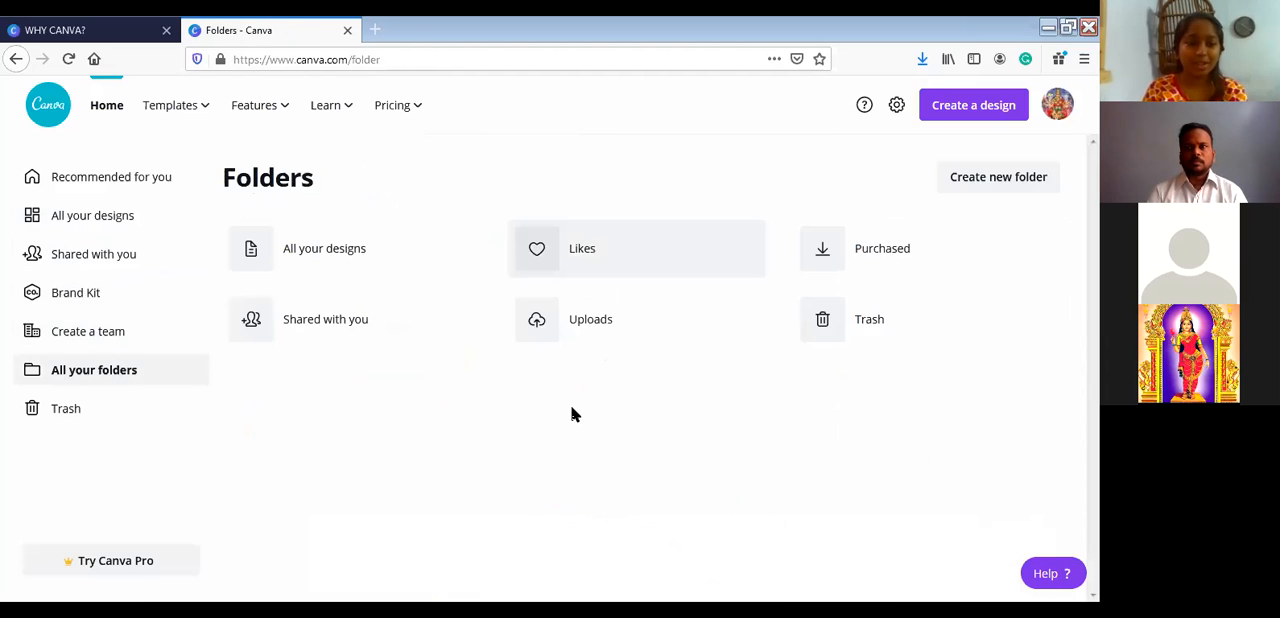
pyautogui.click(100, 231)
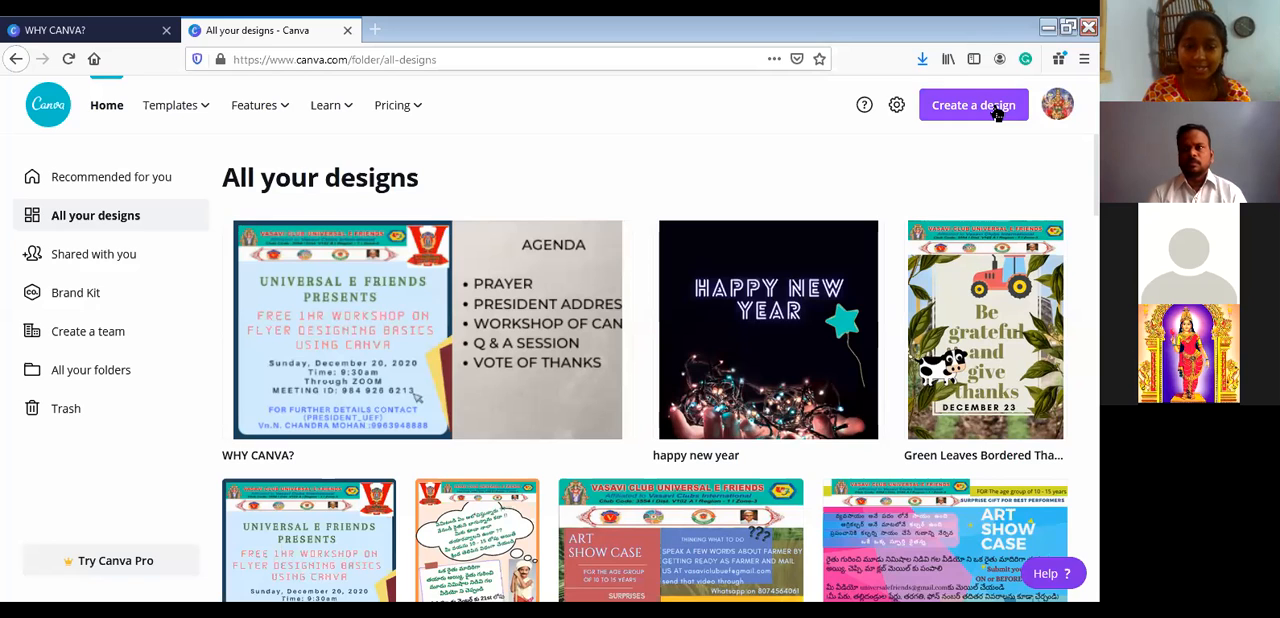
# - Check the measurement units offered for a custom-size design, and create a new blank Poster design instead
pyautogui.click(997, 112)
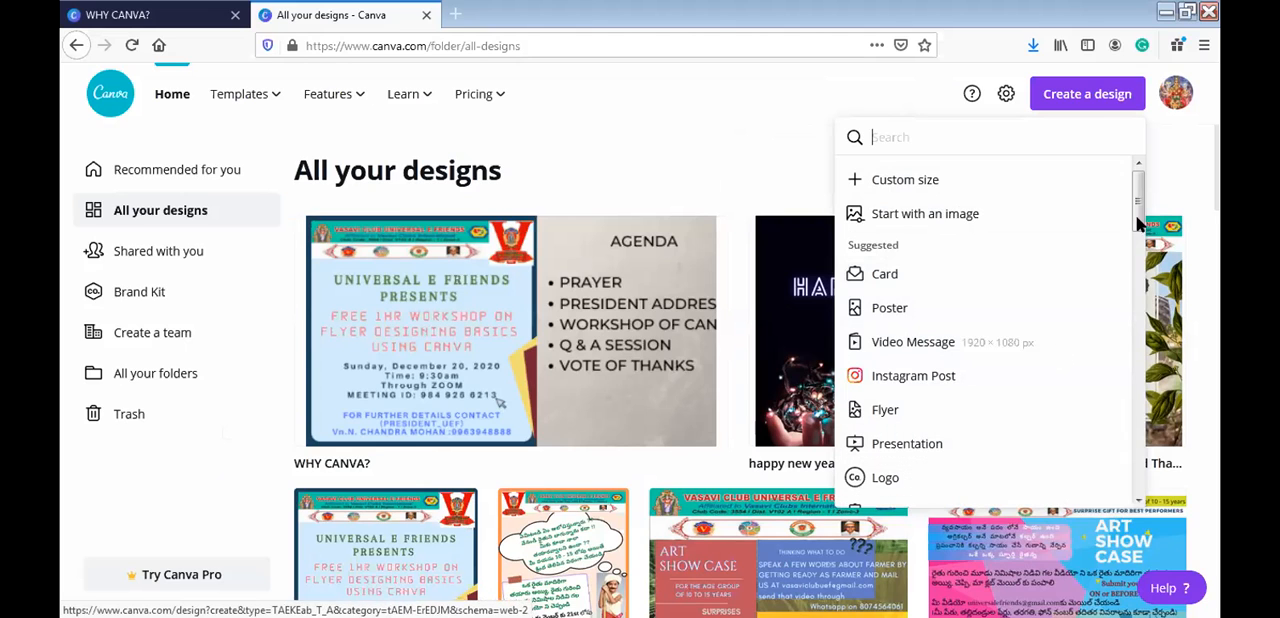
pyautogui.moveTo(1135, 230); pyautogui.dragTo(1138, 186)
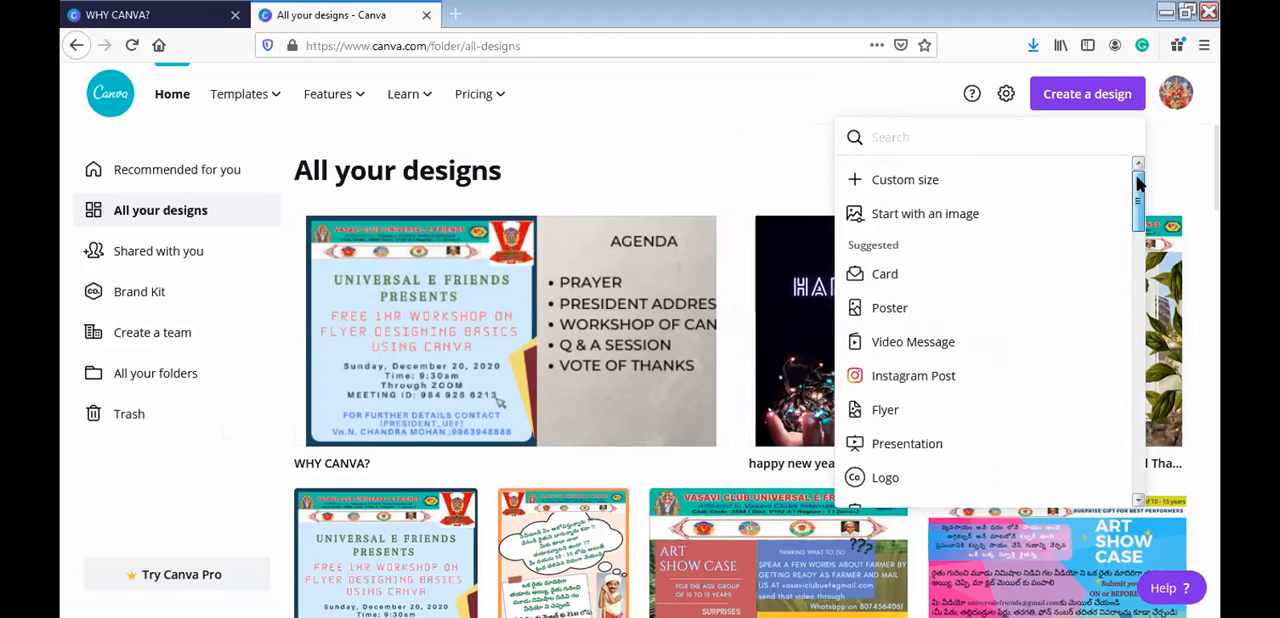
pyautogui.click(910, 180)
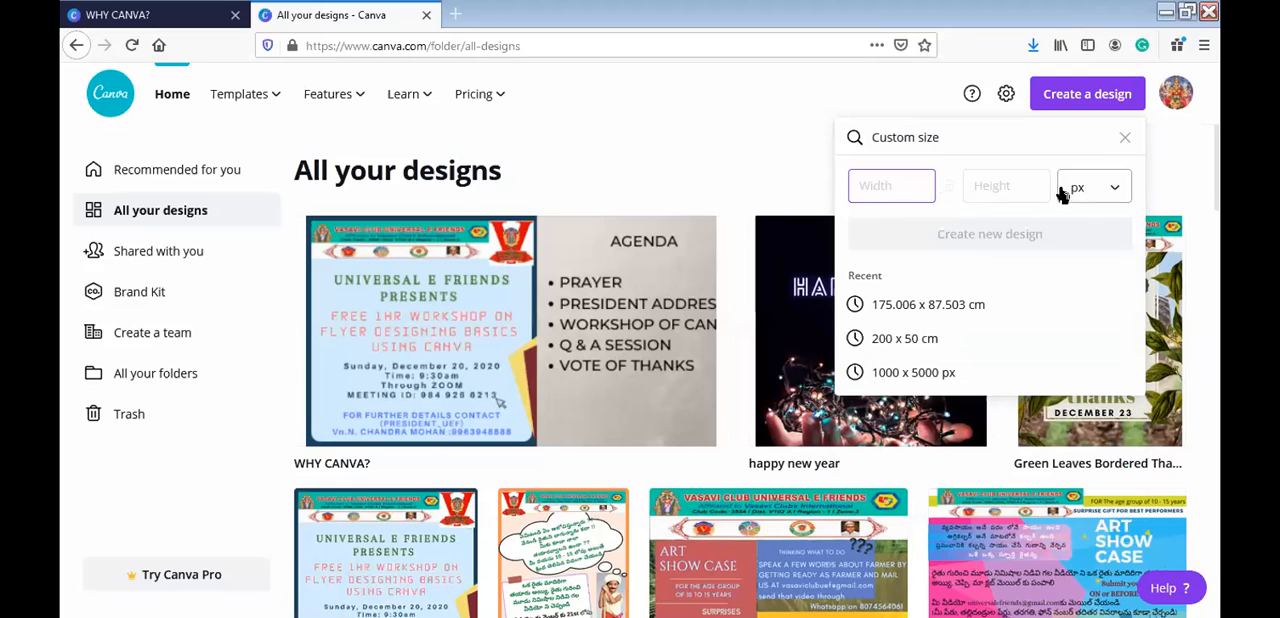
pyautogui.click(1129, 200)
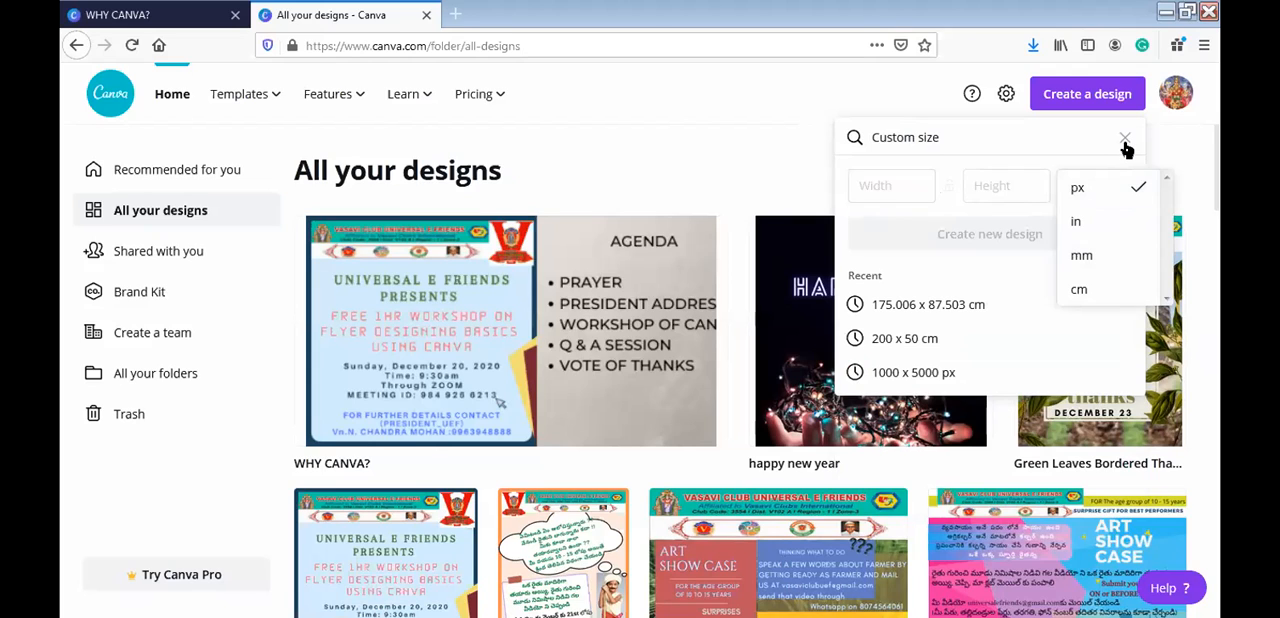
pyautogui.click(1122, 146)
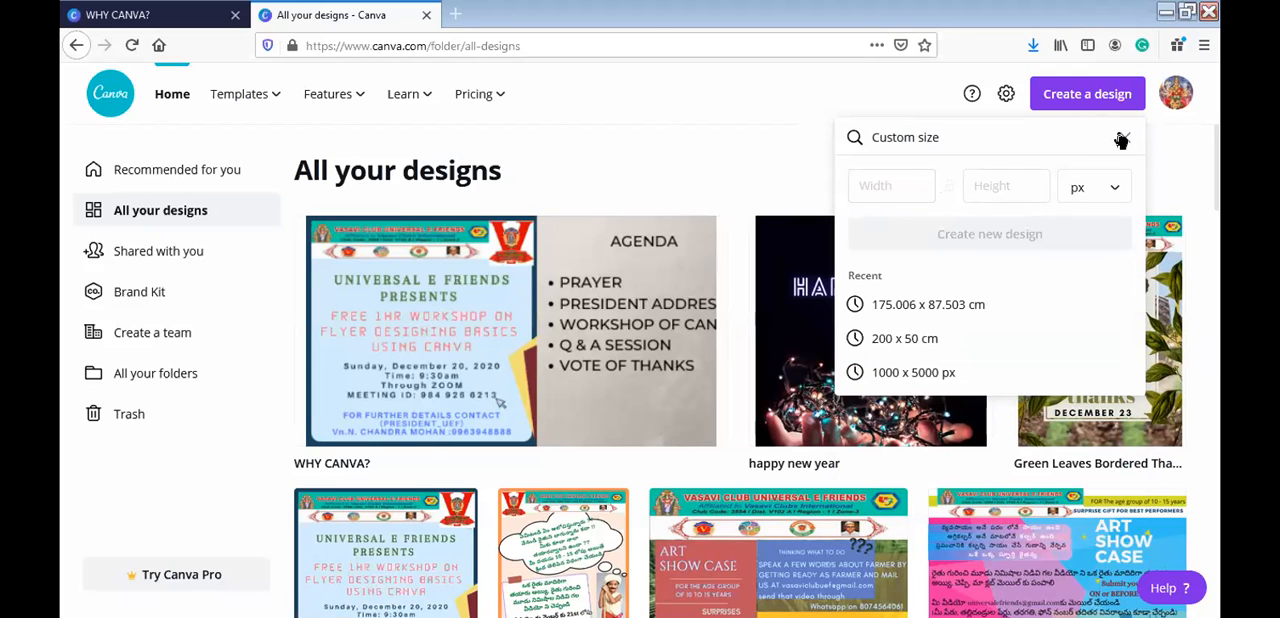
pyautogui.click(1120, 139)
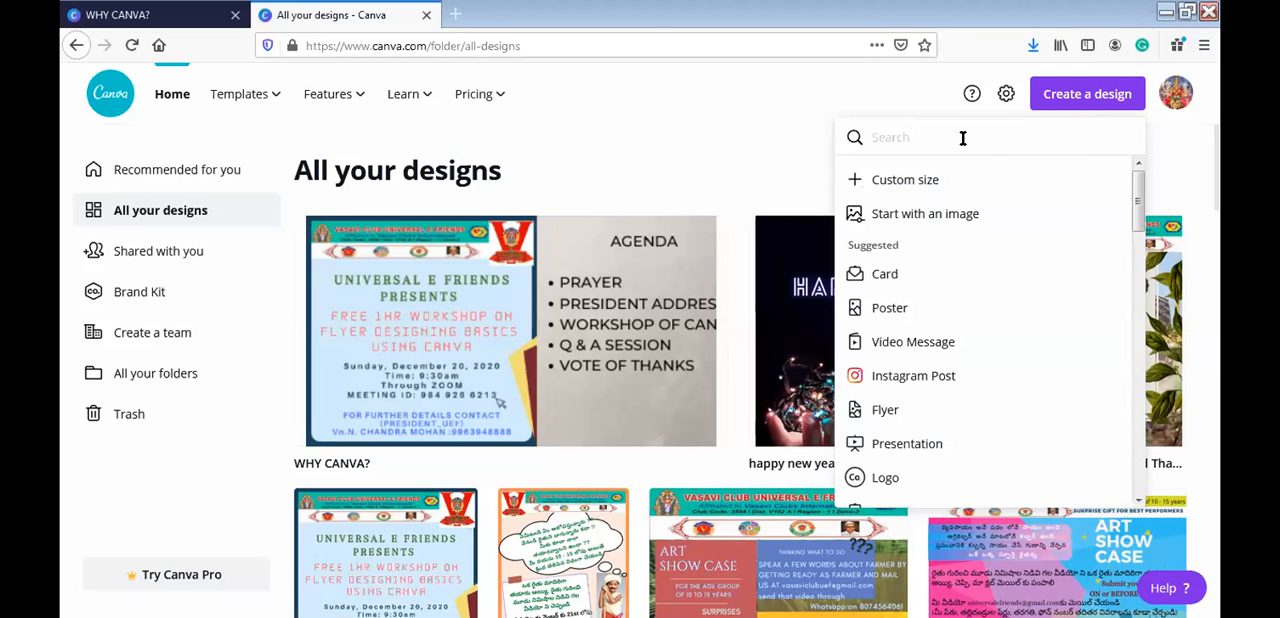
pyautogui.click(890, 309)
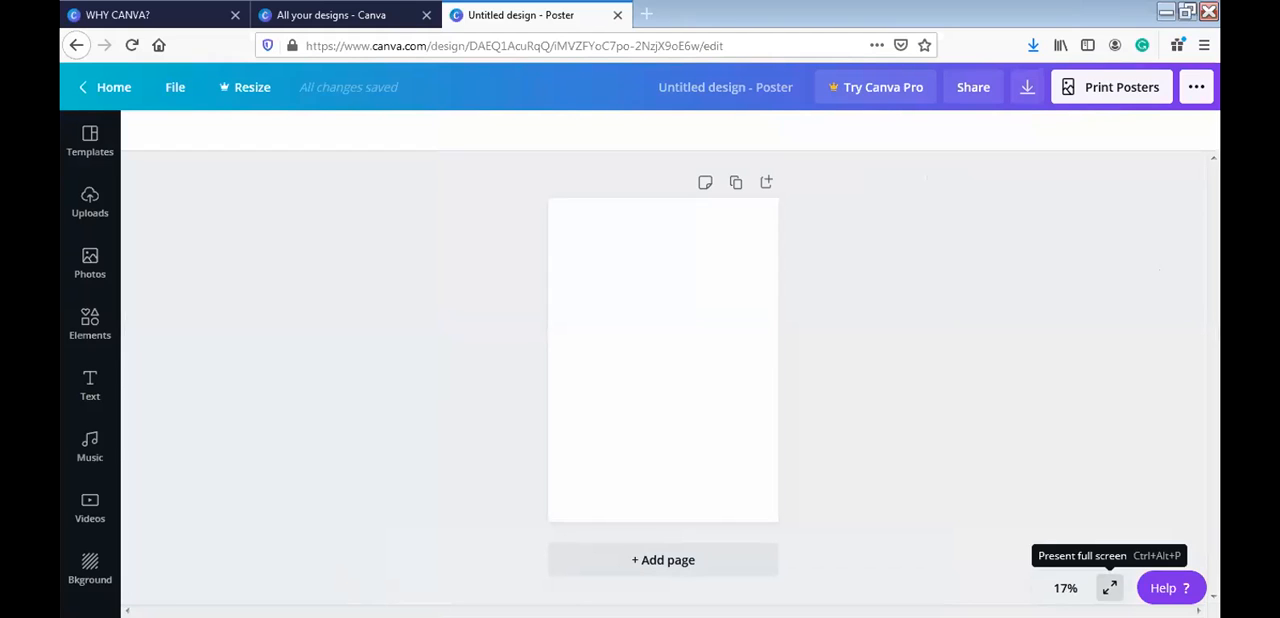
# - Preview the blank poster in full screen, and set the editor zoom to 75%
pyautogui.click(1110, 588)
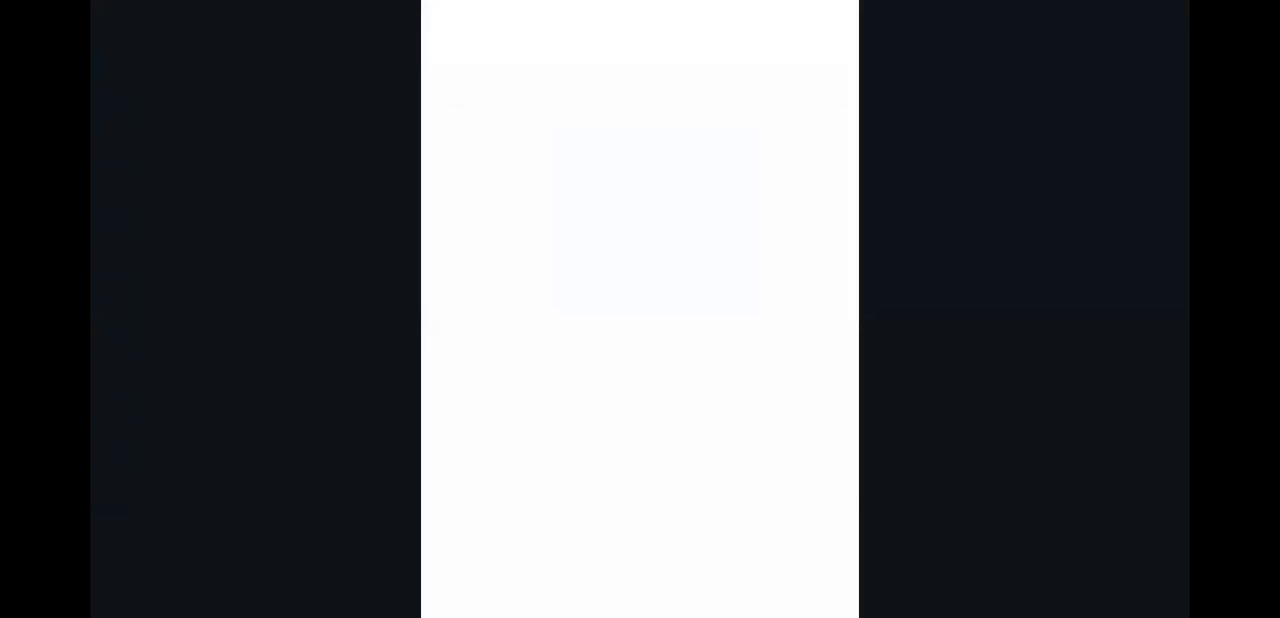
pyautogui.click(1100, 594)
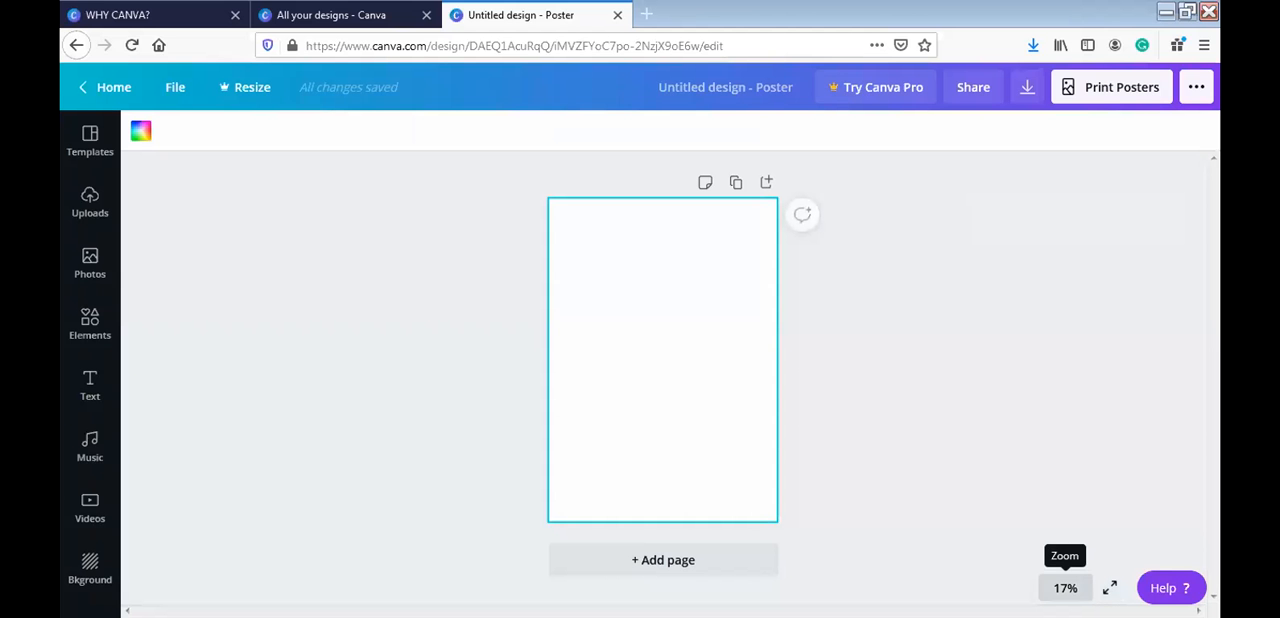
pyautogui.click(1065, 588)
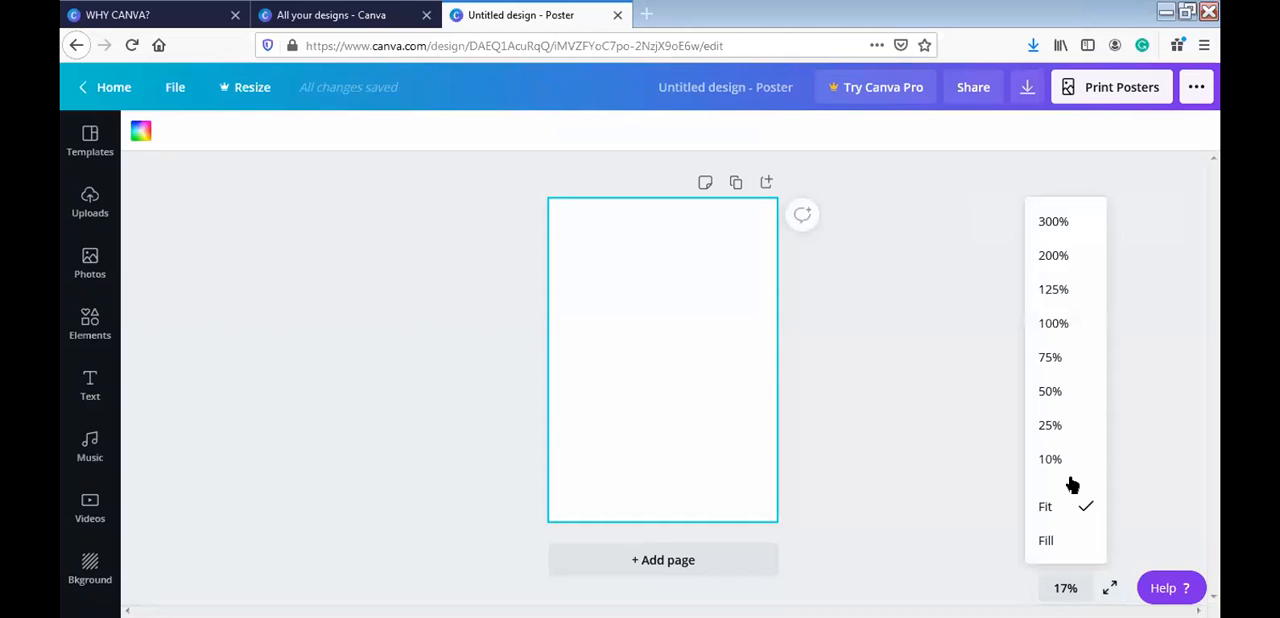
pyautogui.click(1050, 358)
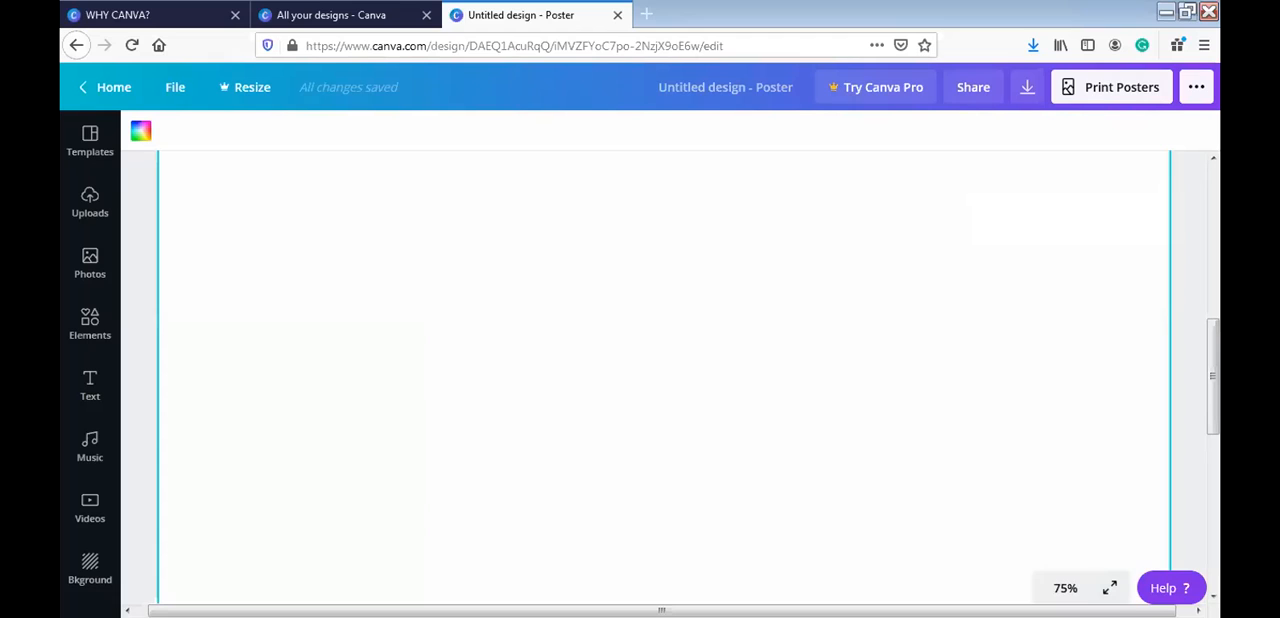
# - Set the editor zoom to Fit so the whole poster page is shown
pyautogui.click(1065, 588)
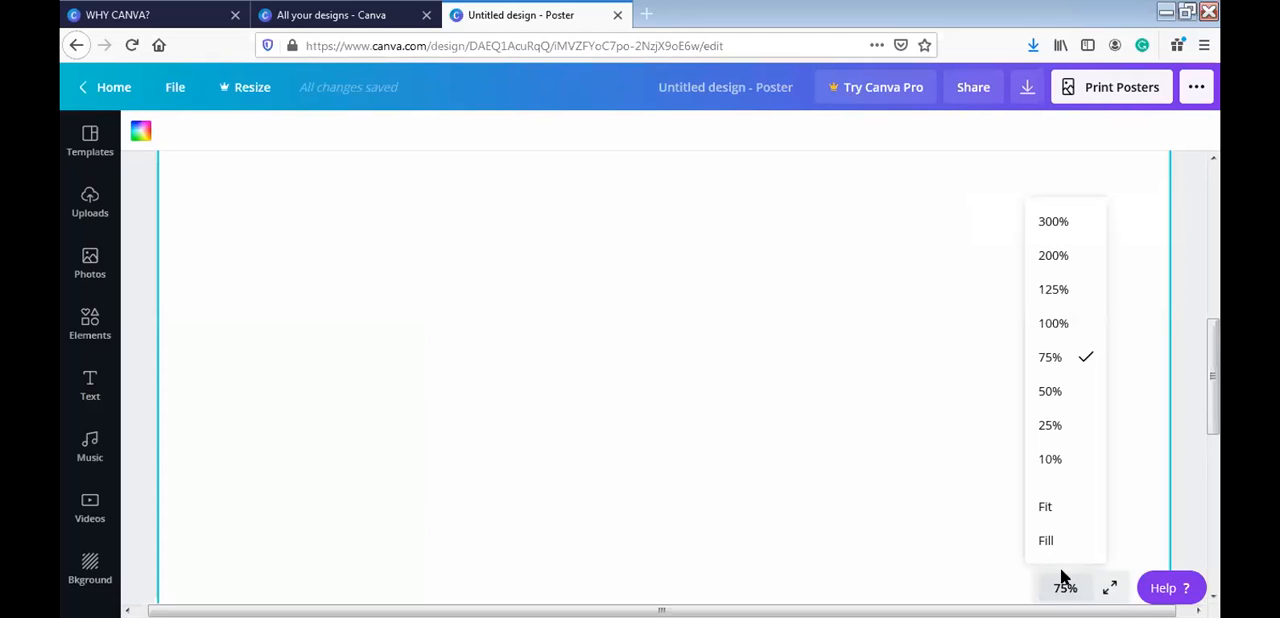
pyautogui.click(1046, 507)
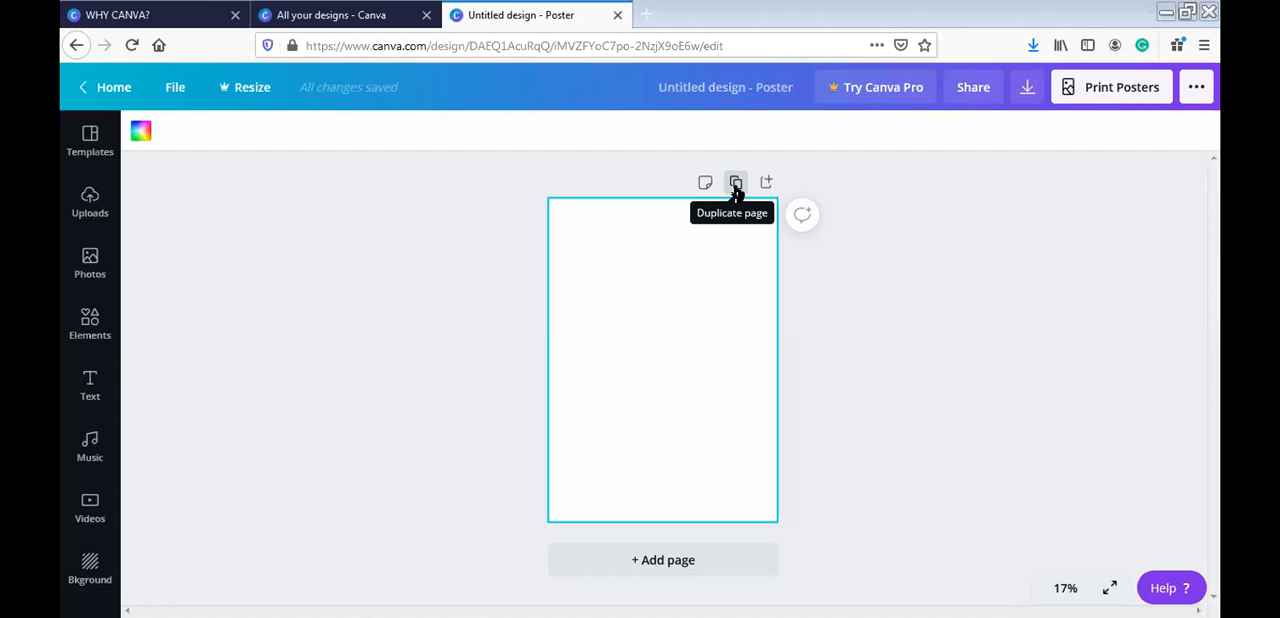
# - Try adding a second blank page and moving it above the first, and delete the extra page
pyautogui.click(706, 562)
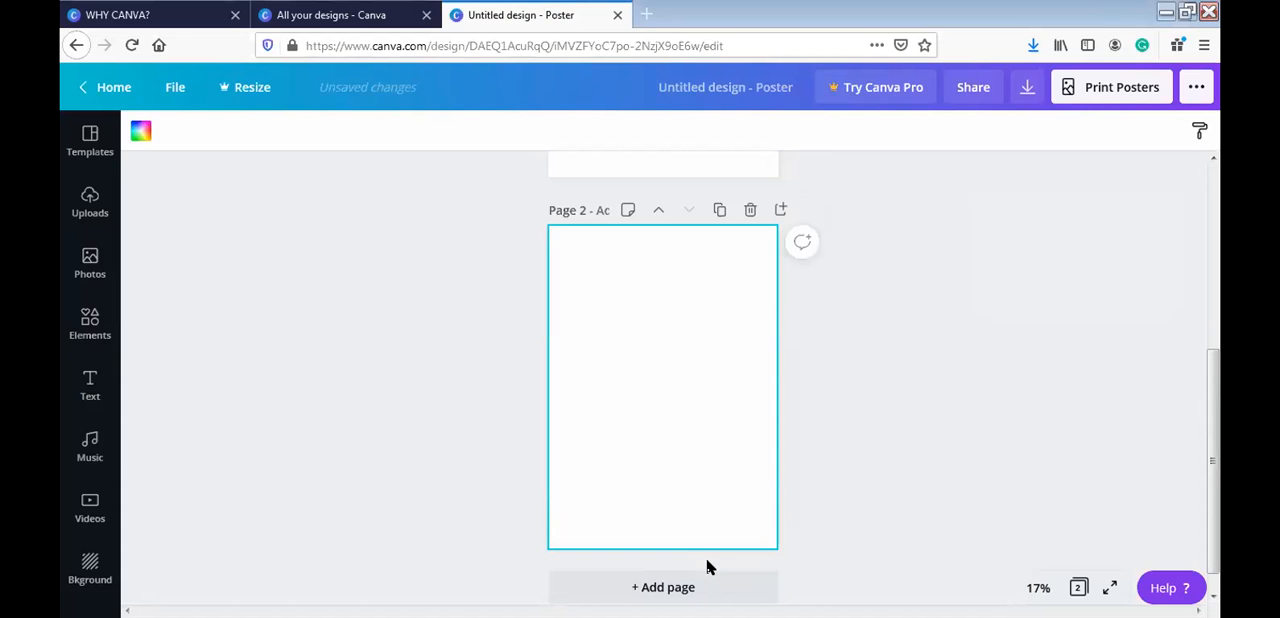
pyautogui.click(659, 211)
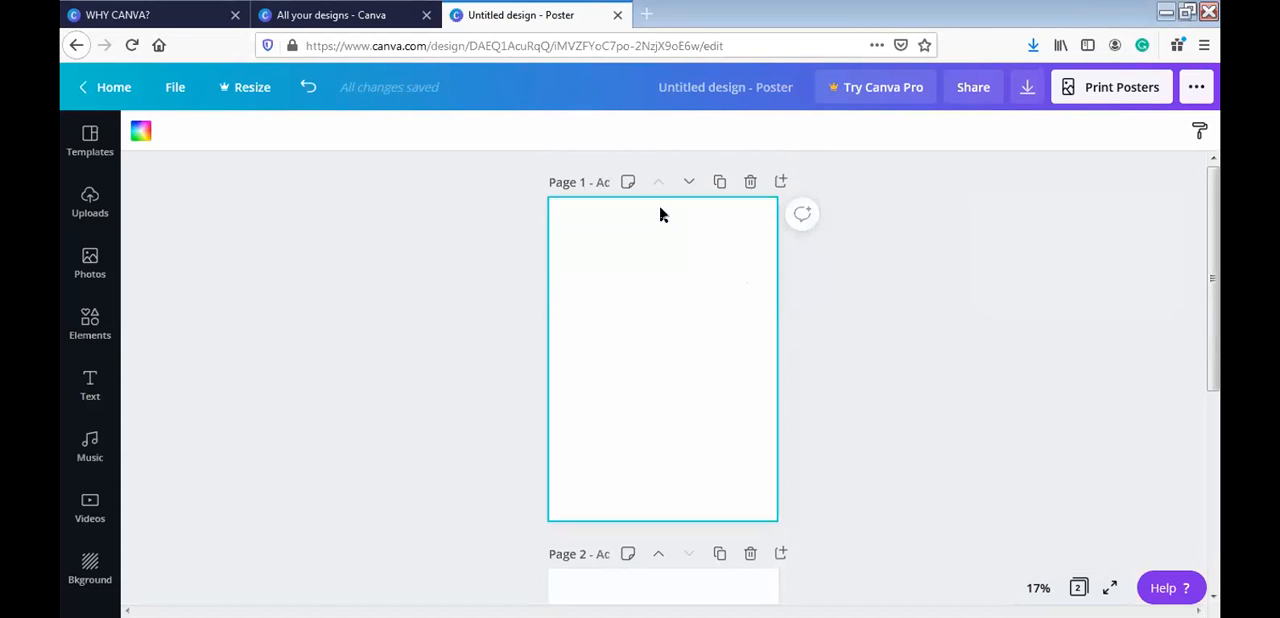
pyautogui.click(750, 183)
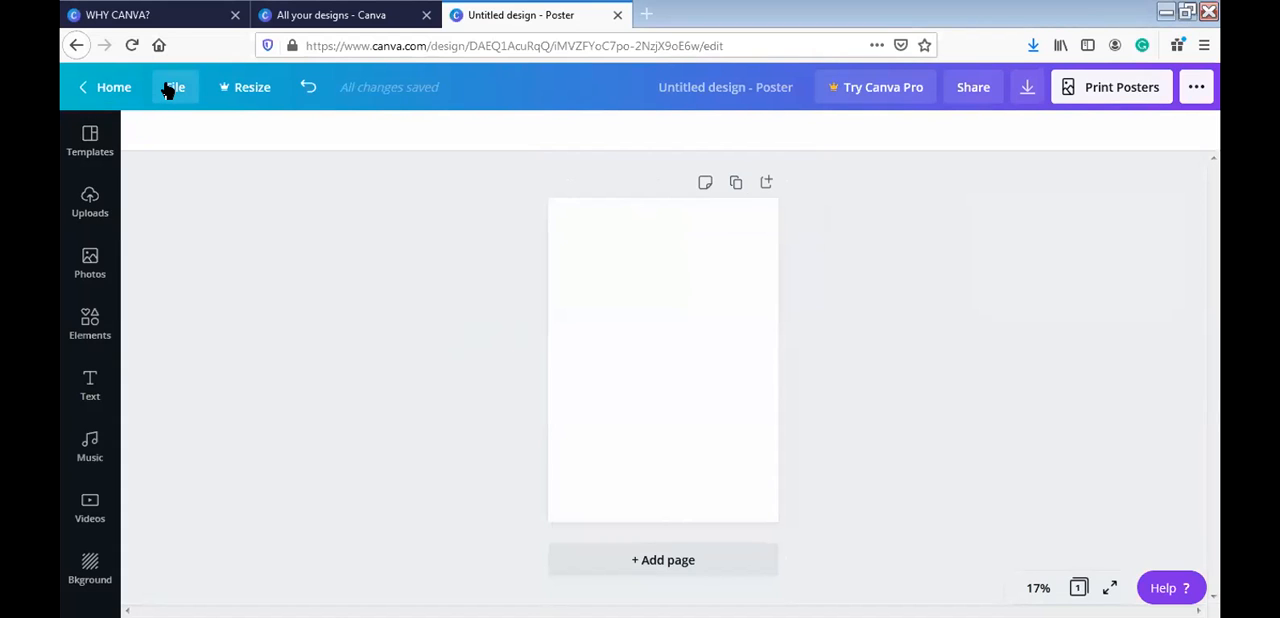
# - Look over the file options for the design, and rename the poster as "fashion show"
pyautogui.click(172, 87)
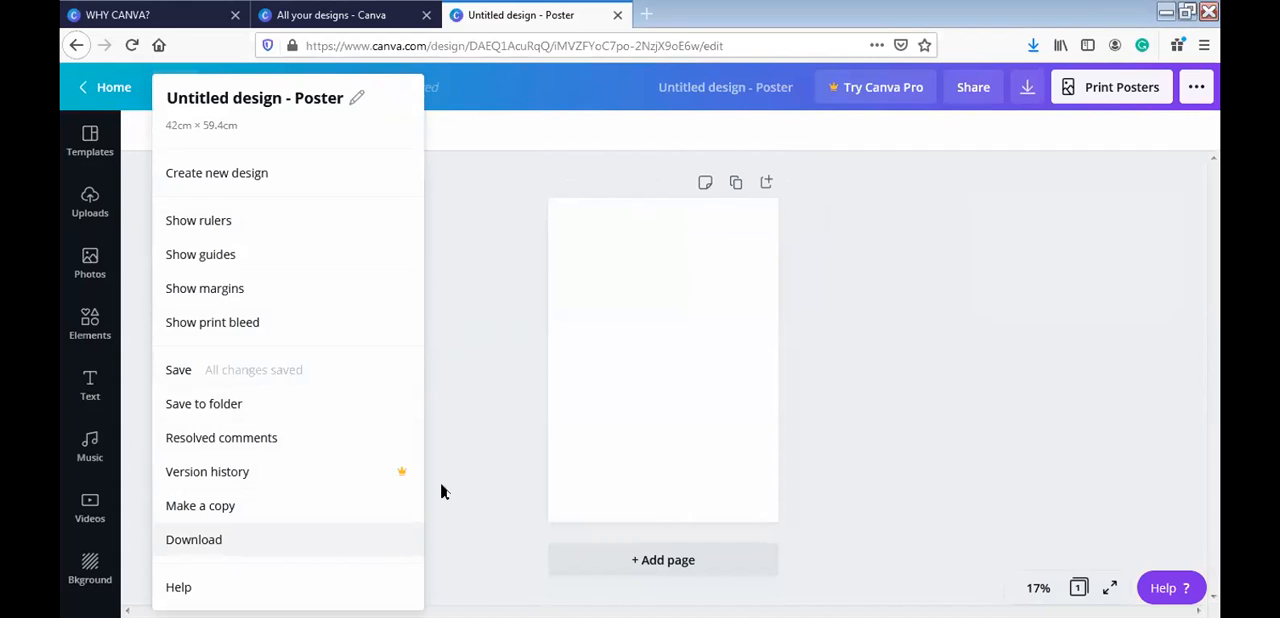
pyautogui.click(480, 463)
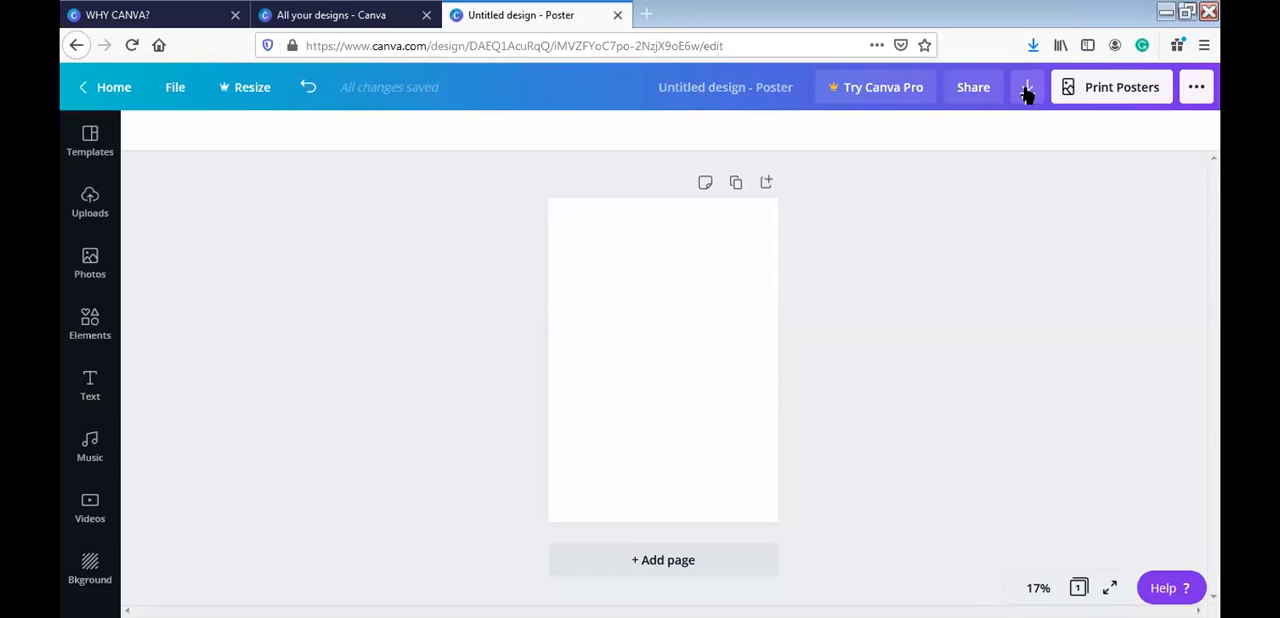
pyautogui.click(747, 84)
pyautogui.press('BackSpace')
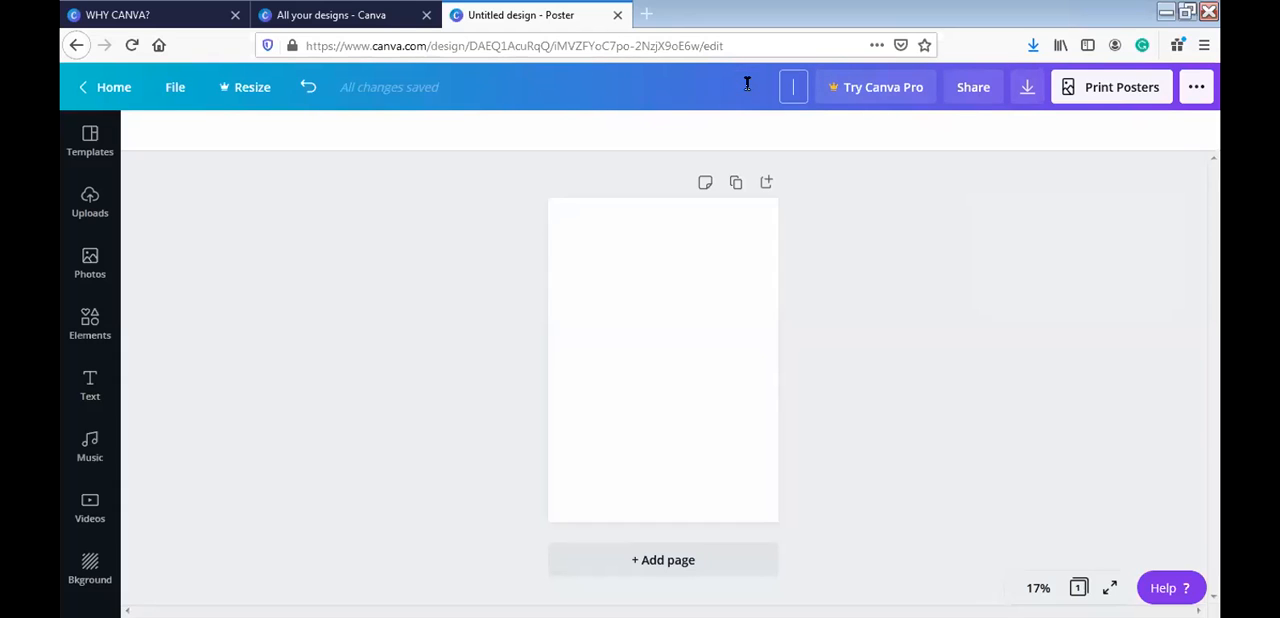
pyautogui.write('Fashion show')
pyautogui.click(629, 171)
# - Check the file type and crop mark options for downloading the poster
pyautogui.click(1026, 90)
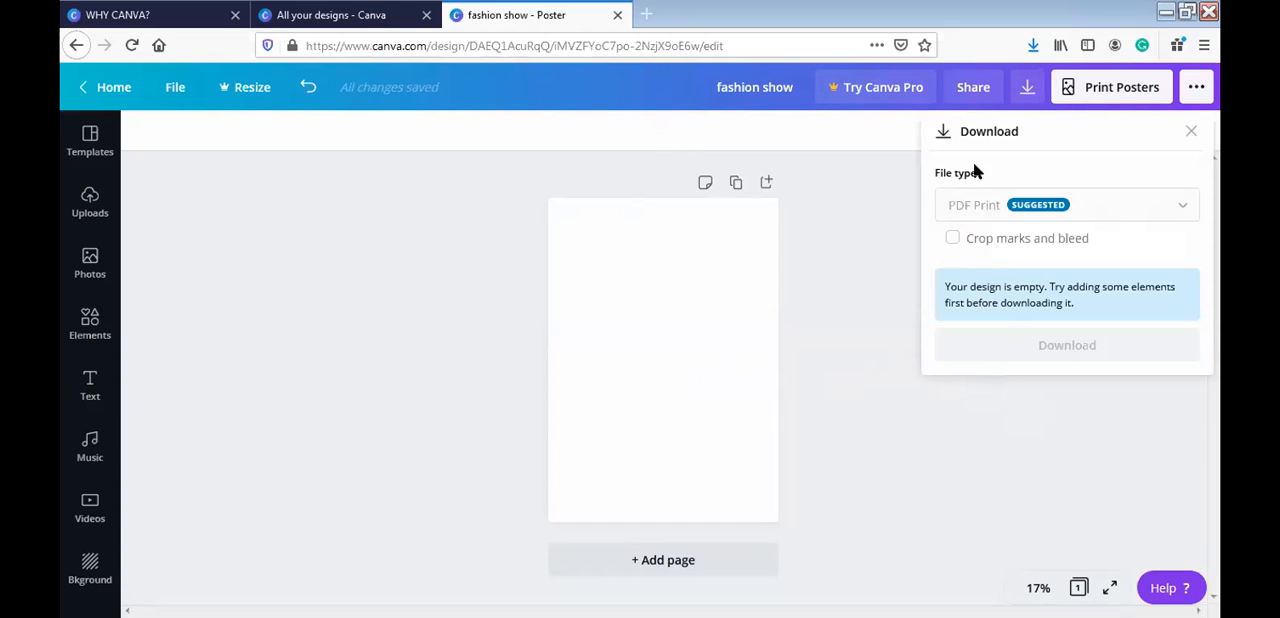
pyautogui.click(1190, 133)
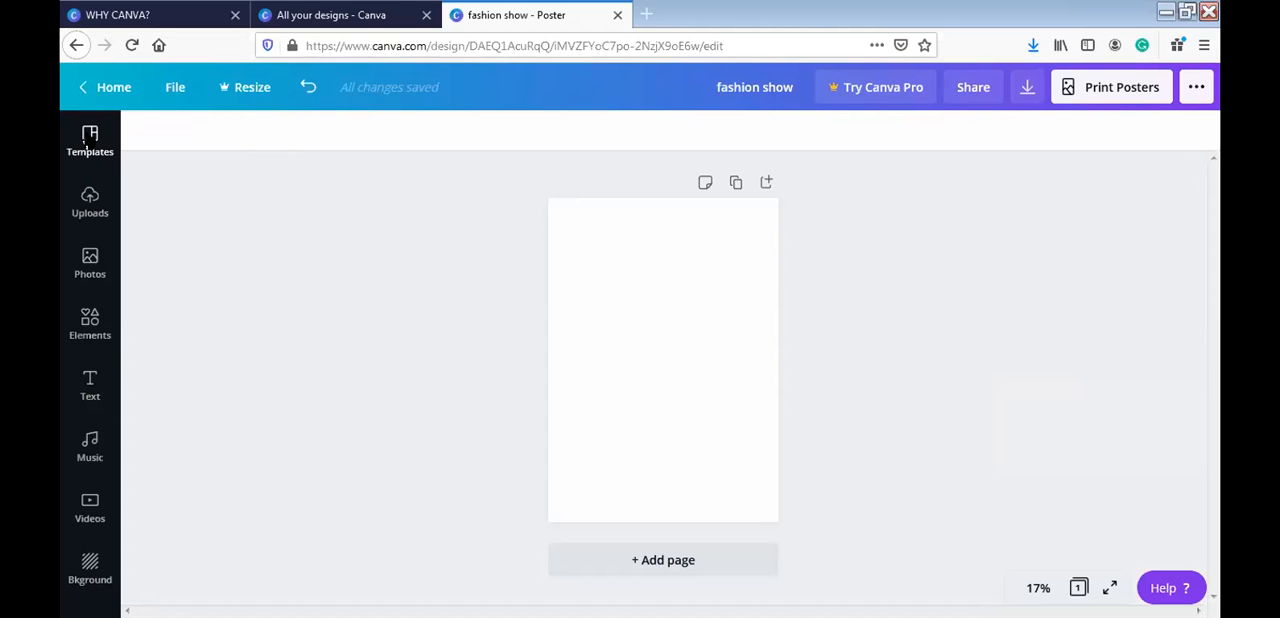
# - Browse the uploaded images, the photo library and the categories of graphic elements
pyautogui.click(90, 205)
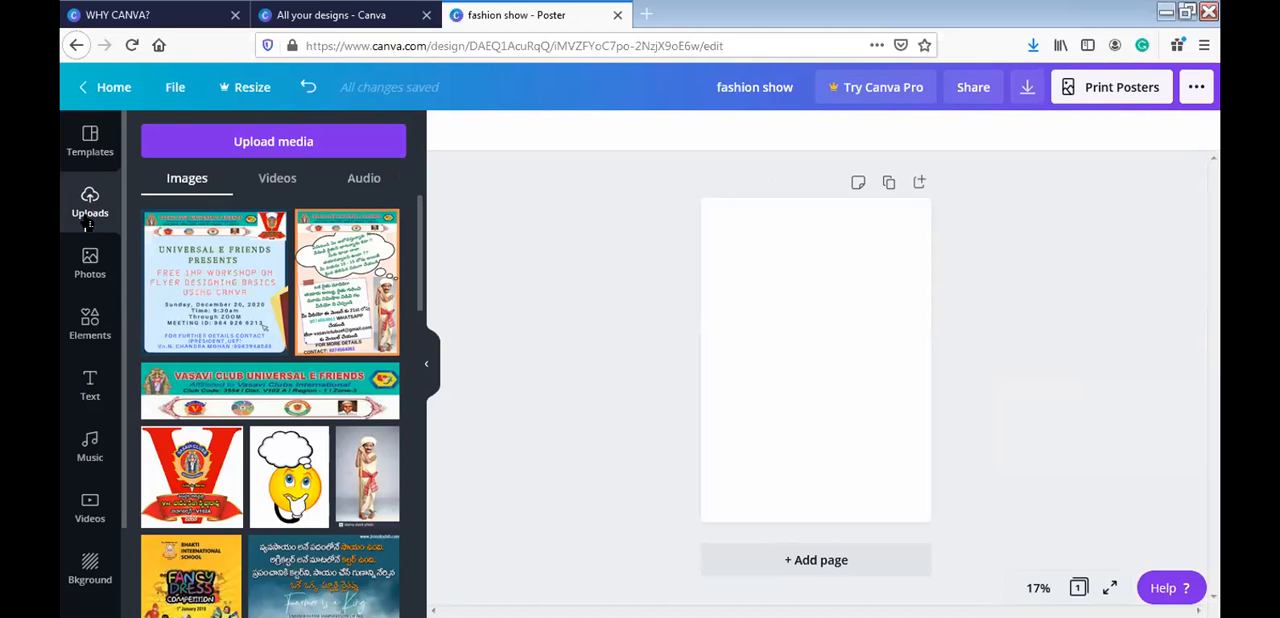
pyautogui.click(87, 274)
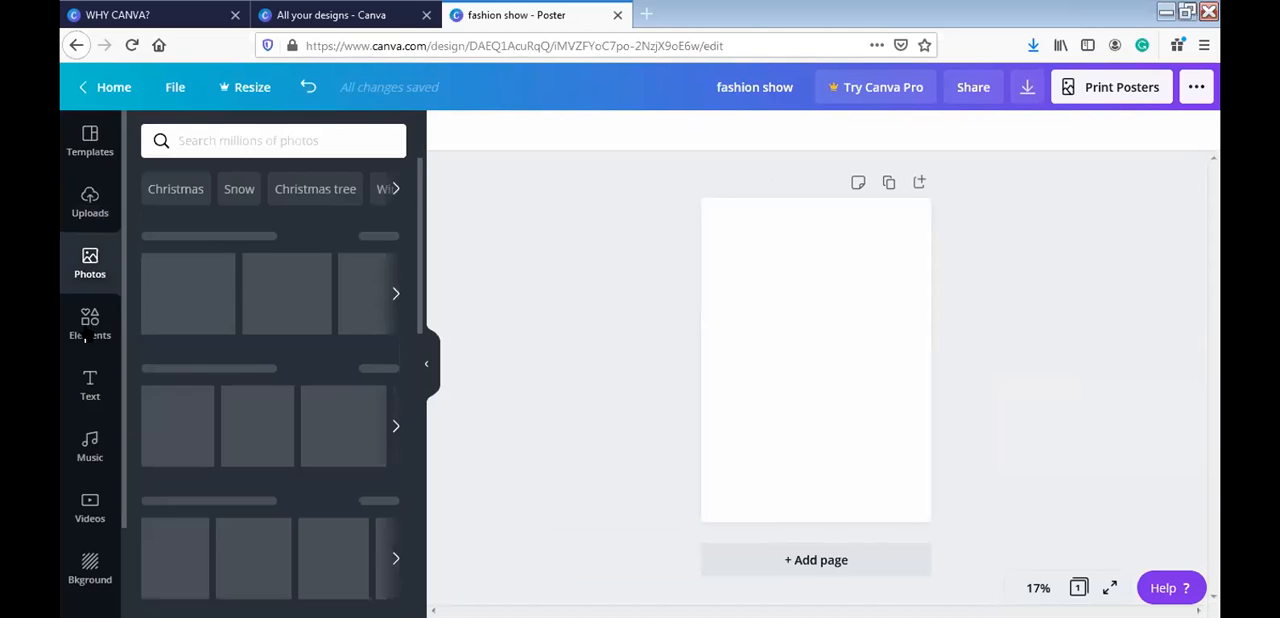
pyautogui.click(88, 337)
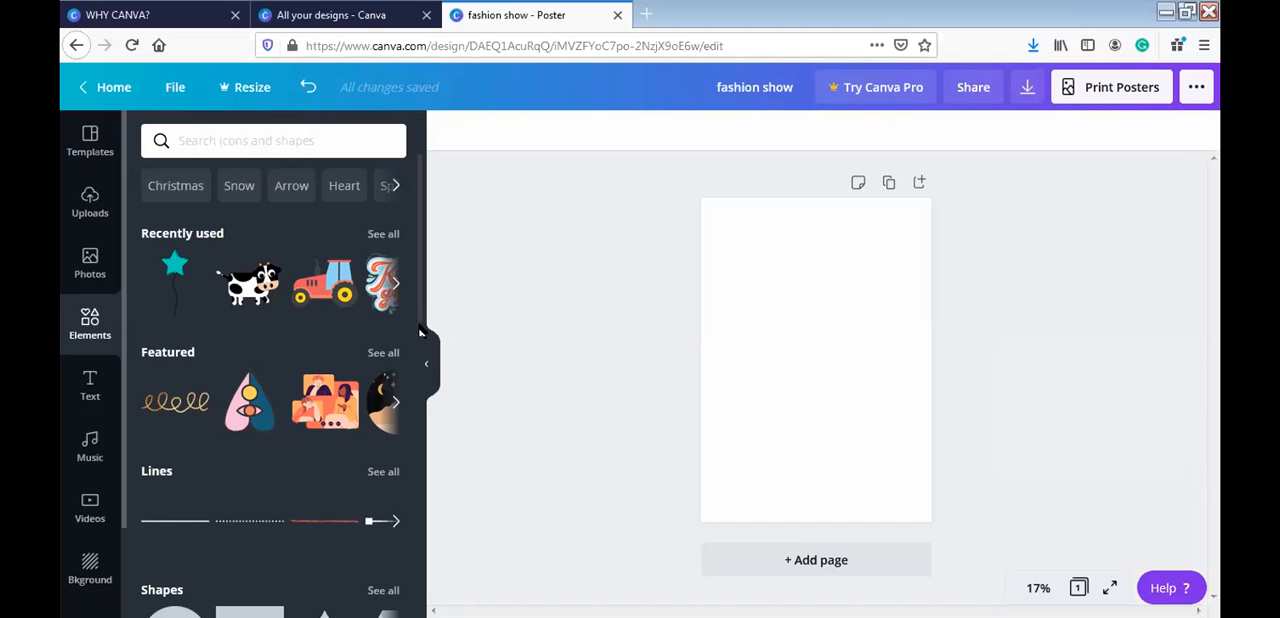
pyautogui.moveTo(418, 312); pyautogui.dragTo(428, 535)
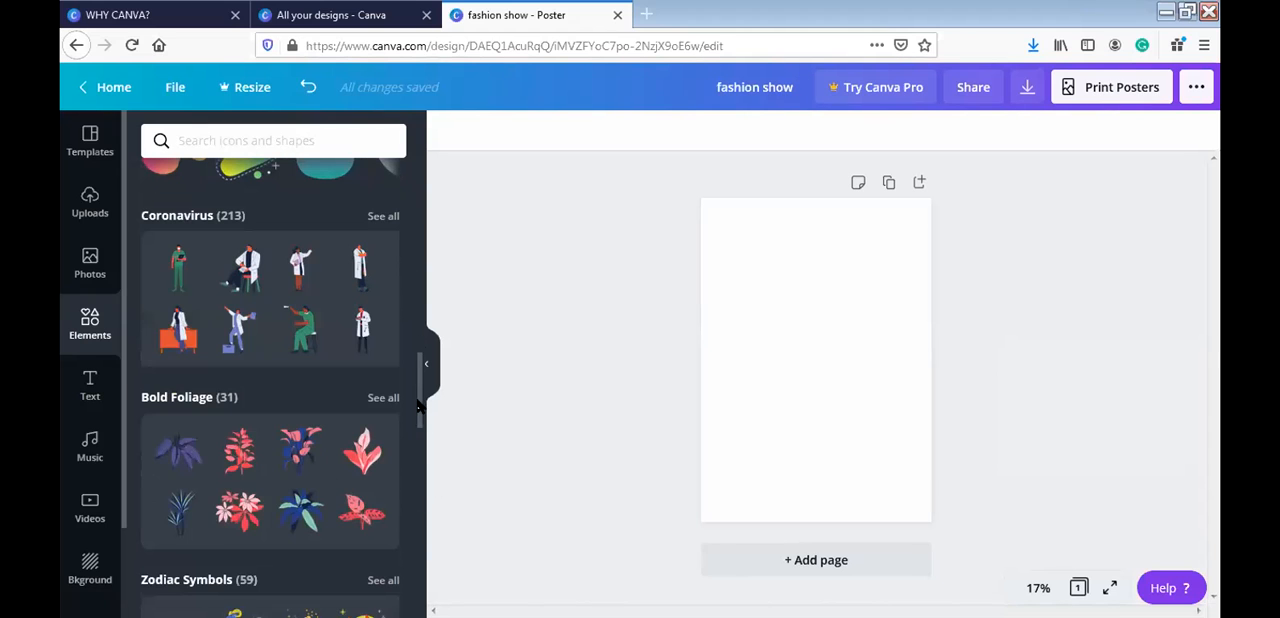
pyautogui.scroll(-3, 420, 428)
pyautogui.moveTo(418, 430)
pyautogui.mouseDown()
pyautogui.moveTo(421, 570)
pyautogui.moveTo(422, 185)
pyautogui.mouseUp()
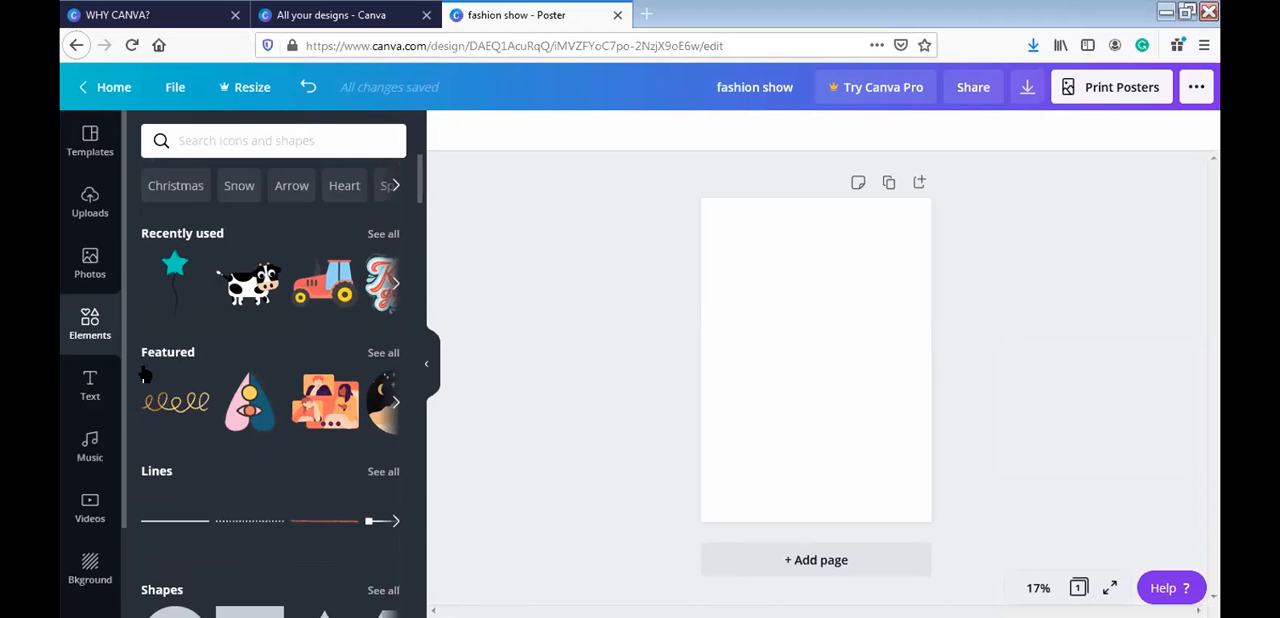
# - Browse the text font combinations and add the "PLANET ARCADIA" style to the poster
pyautogui.click(98, 377)
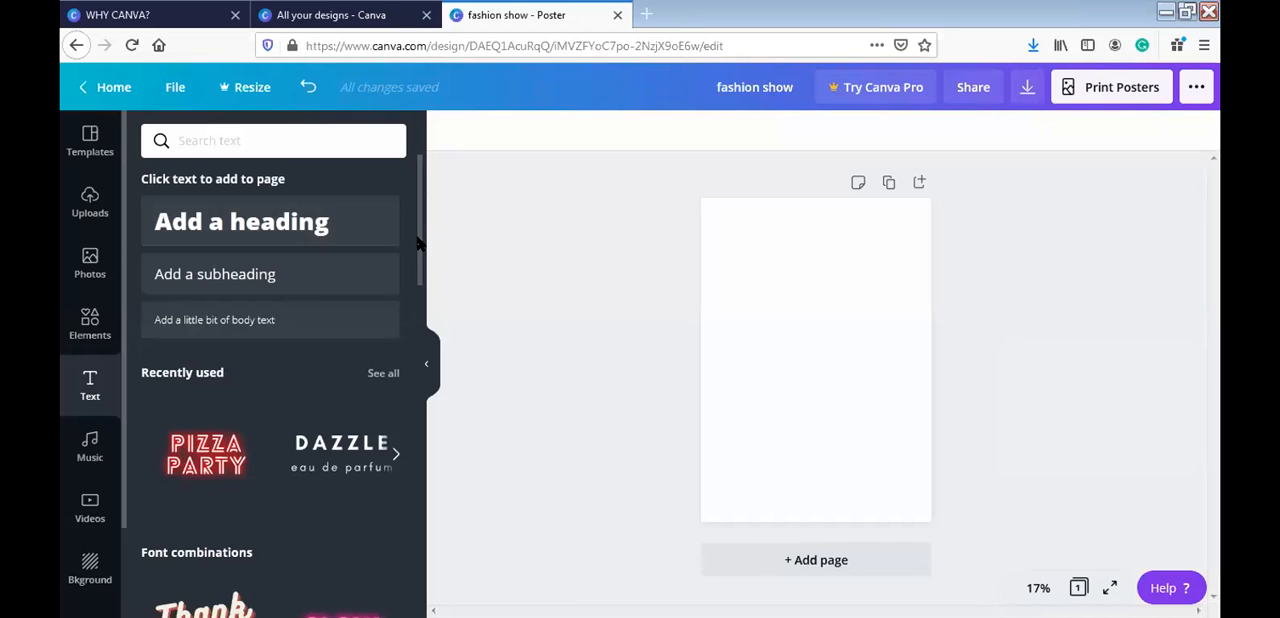
pyautogui.moveTo(418, 243); pyautogui.dragTo(418, 365)
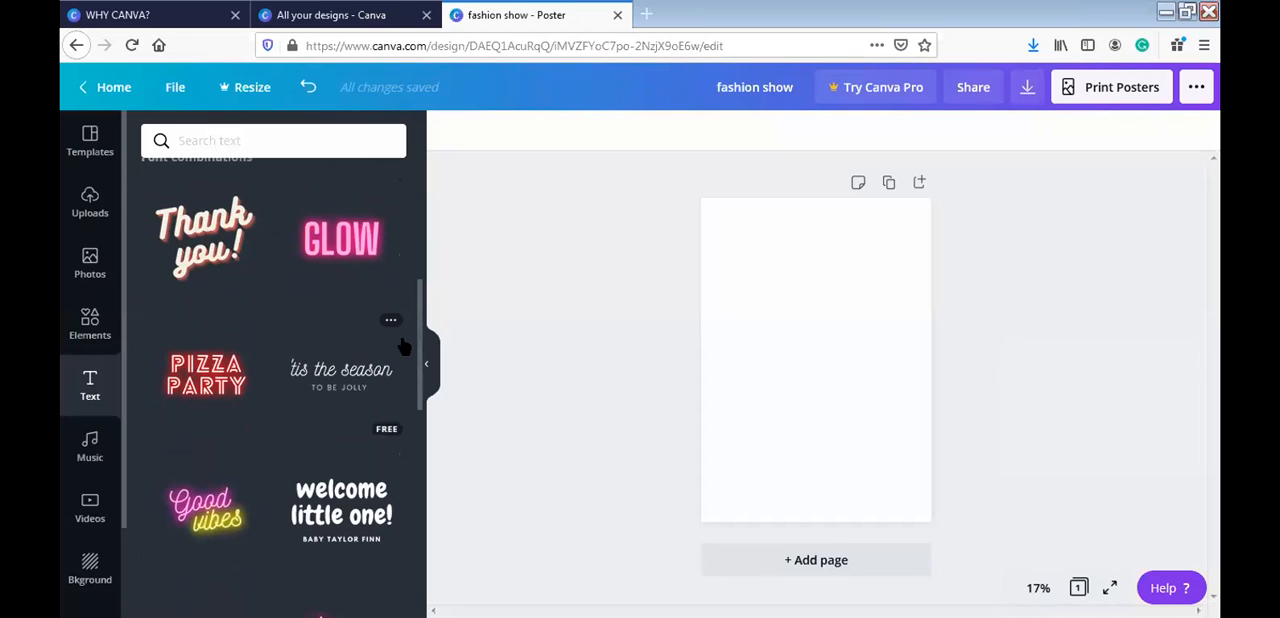
pyautogui.moveTo(418, 350); pyautogui.dragTo(420, 463)
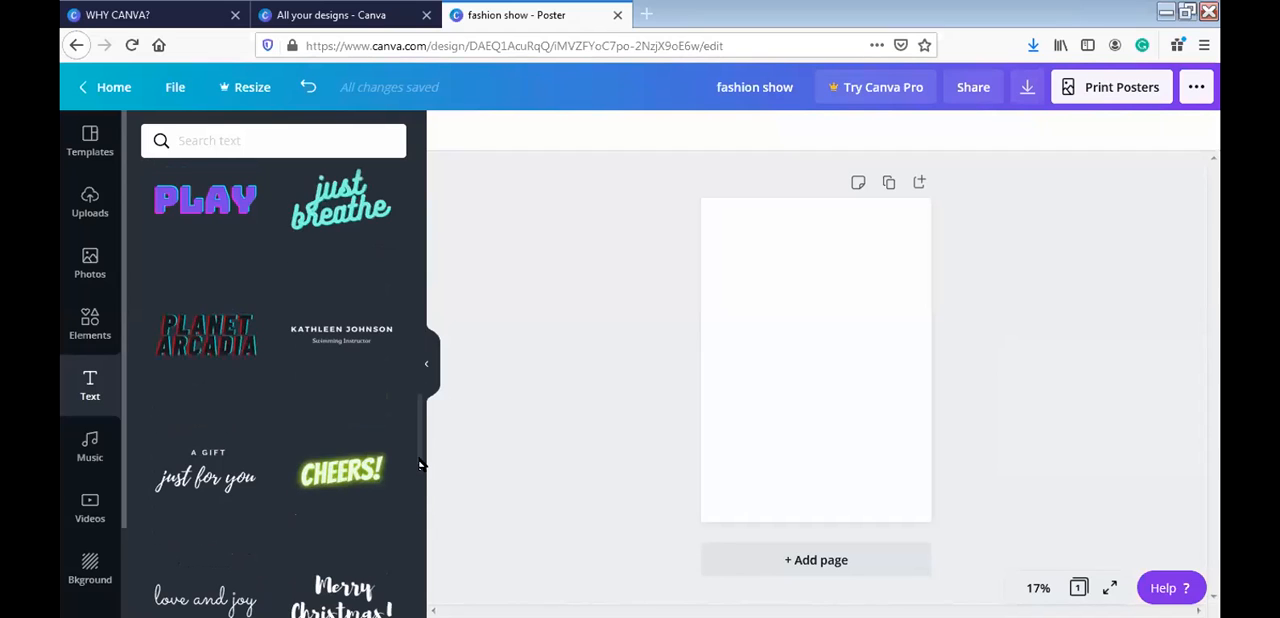
pyautogui.click(222, 344)
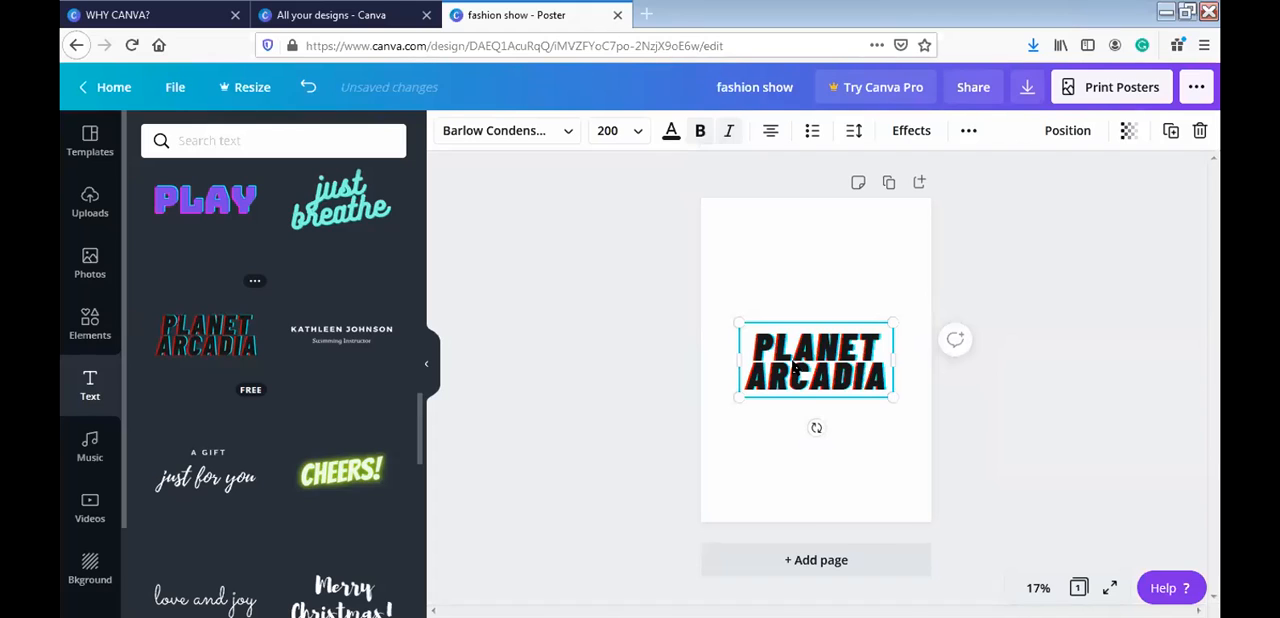
# - Replace the wording of the added "PLANET ARCADIA" text with "FASHION SHOW!!"
pyautogui.doubleClick(803, 366)
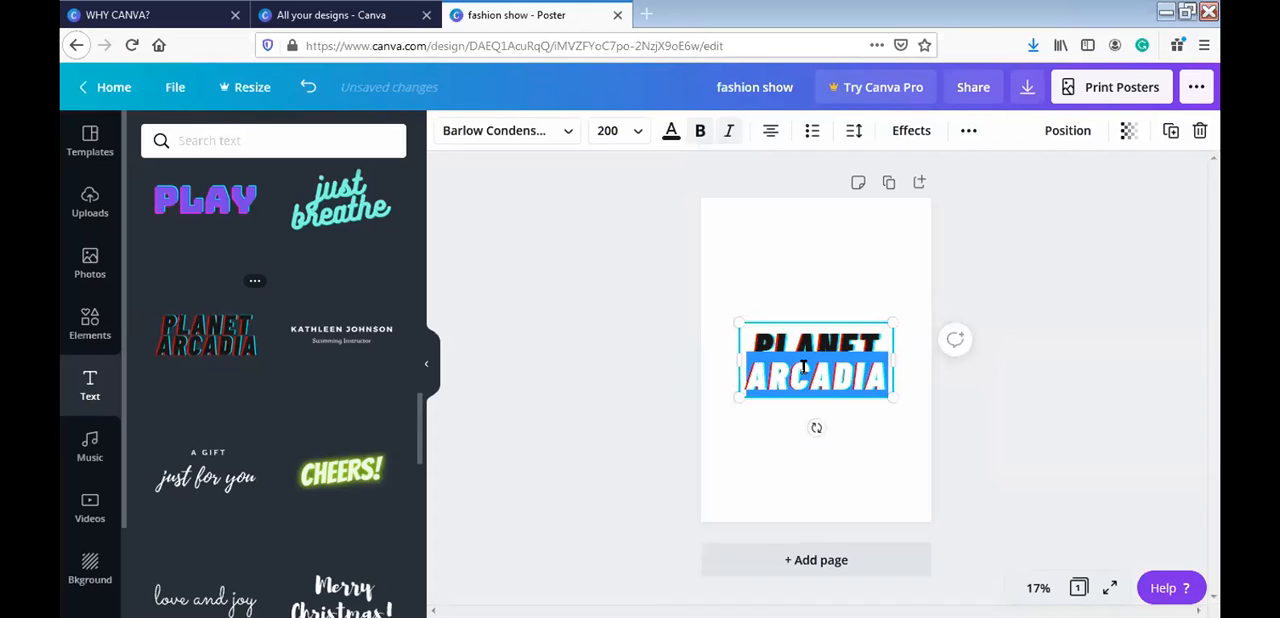
pyautogui.tripleClick(803, 366)
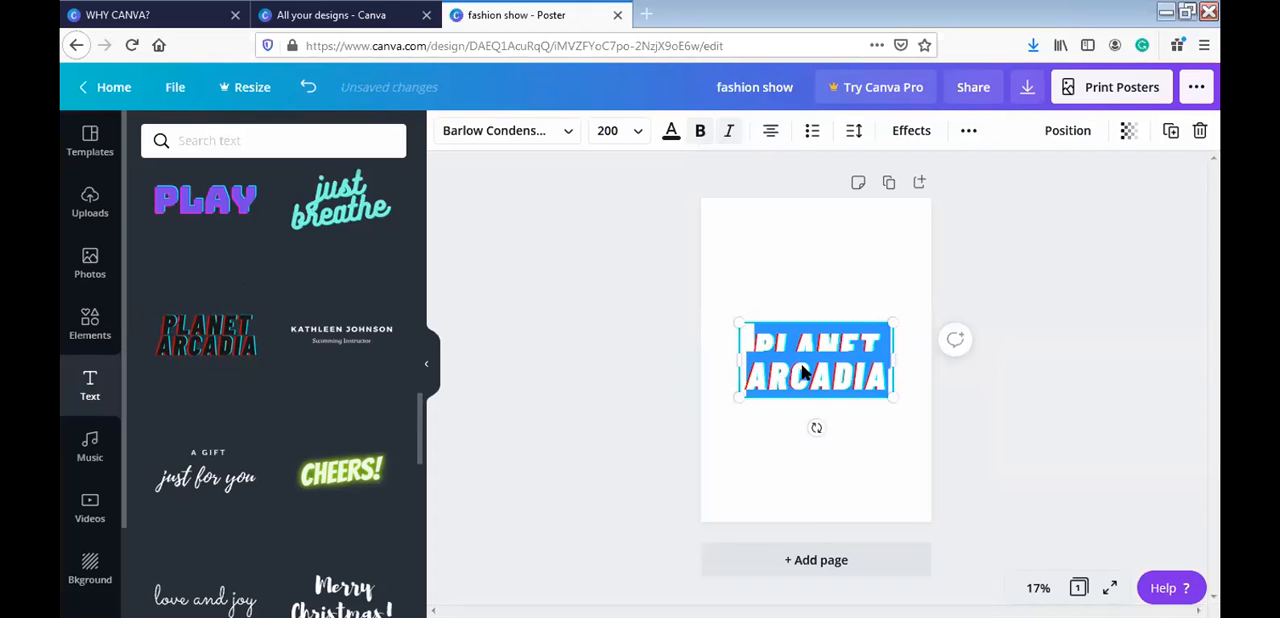
pyautogui.press('BackSpace')
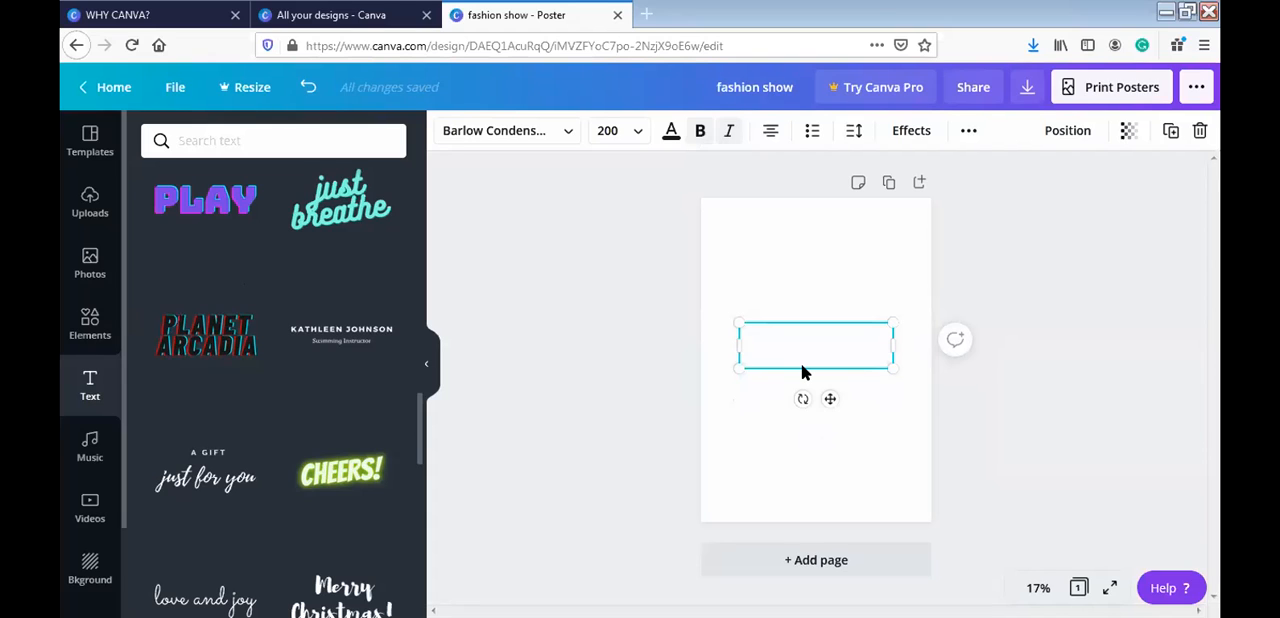
pyautogui.write('FASHION')
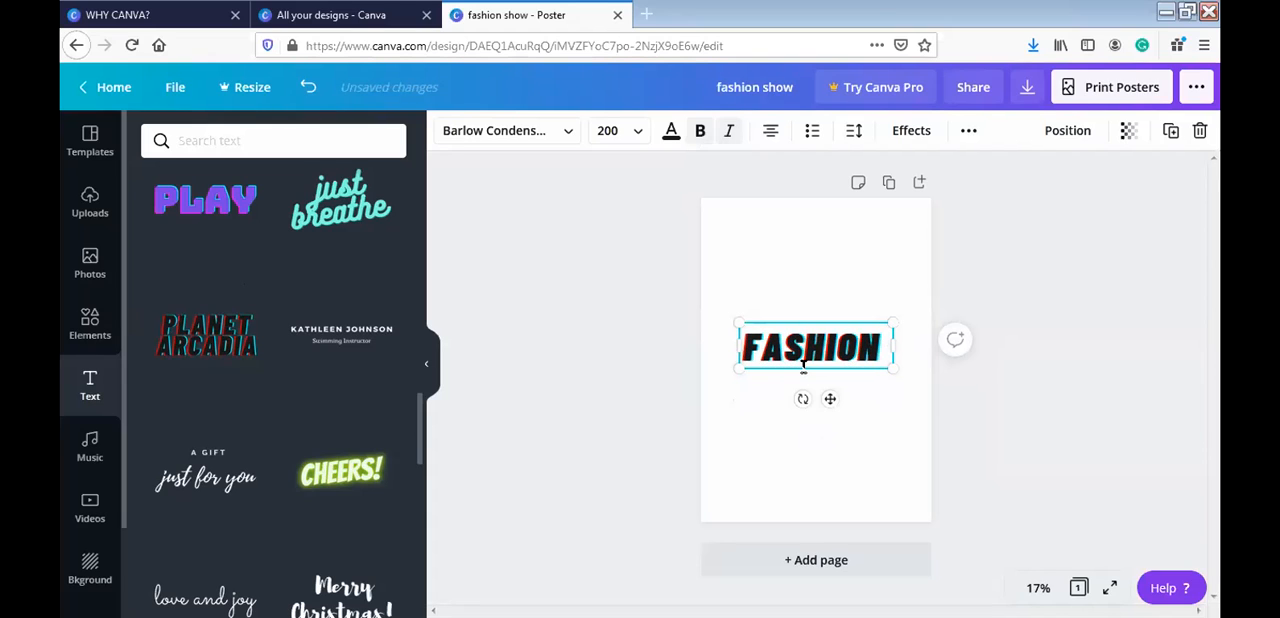
pyautogui.write(' SHOW')
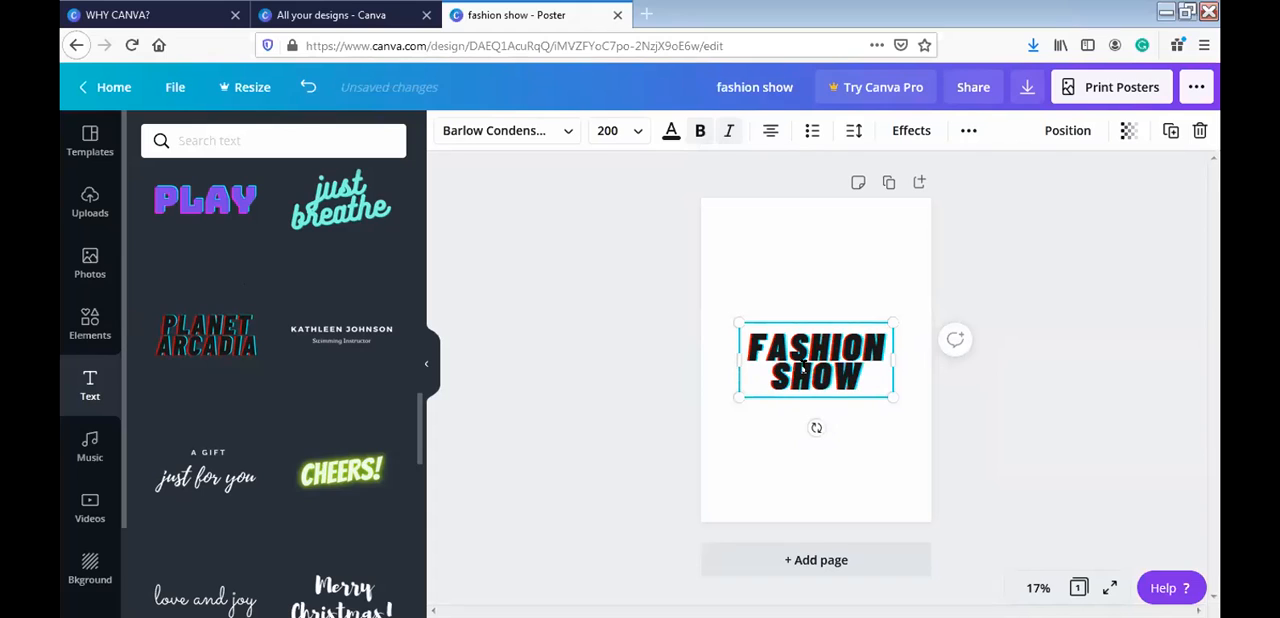
pyautogui.write('!!')
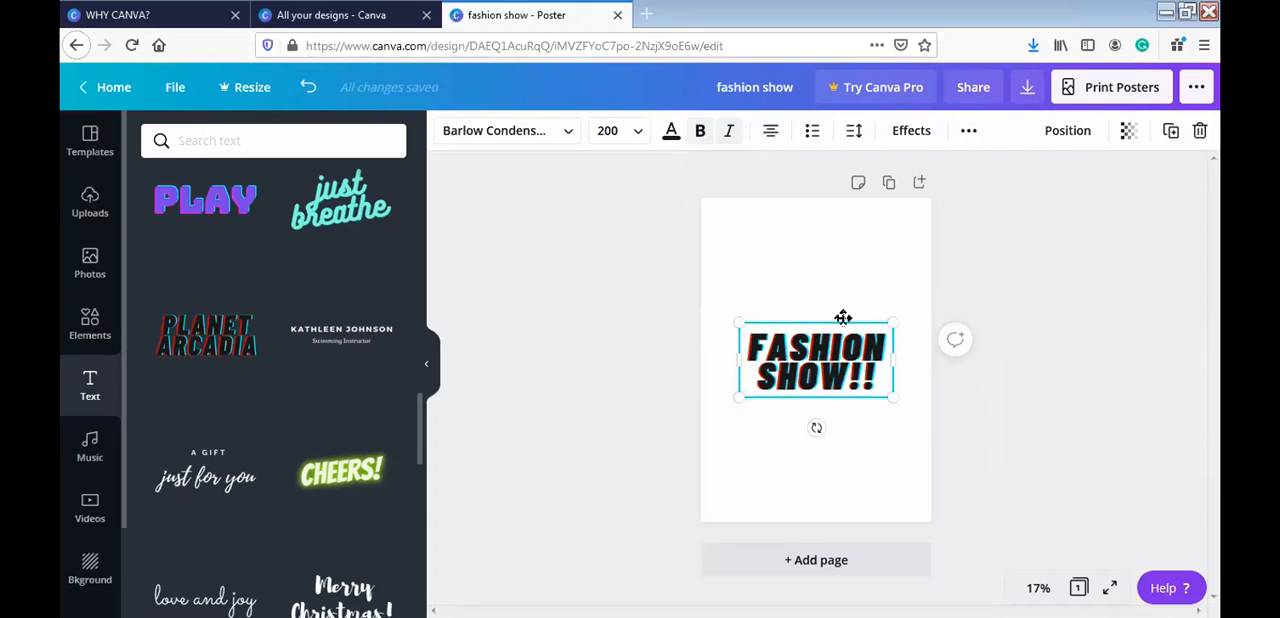
# - Place the "FASHION SHOW!!" heading at the poster's upper edge, widen its box and enlarge it to font size 229
pyautogui.moveTo(843, 318); pyautogui.dragTo(840, 227)
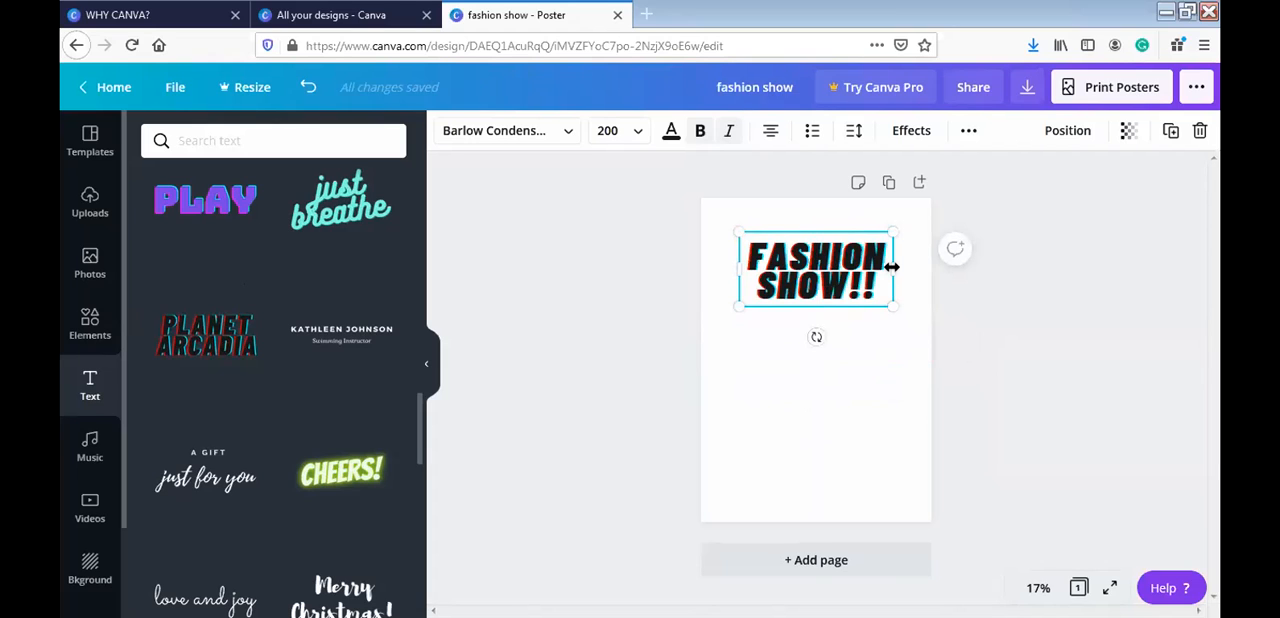
pyautogui.moveTo(891, 267); pyautogui.dragTo(927, 267)
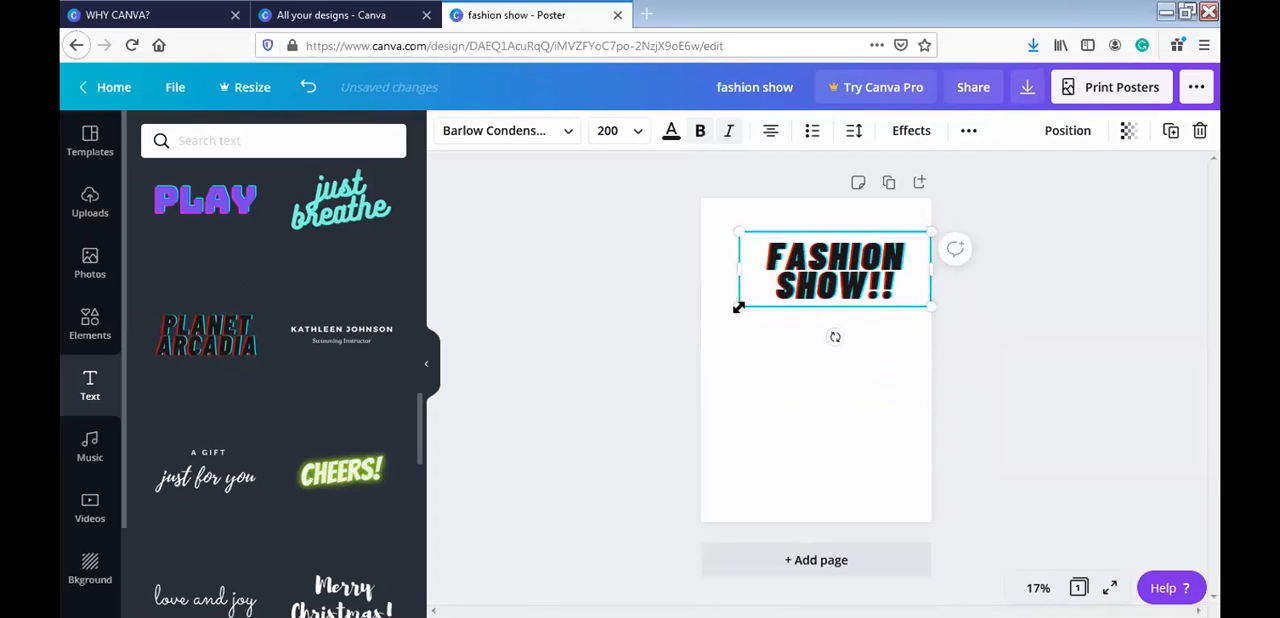
pyautogui.moveTo(738, 307); pyautogui.dragTo(717, 336)
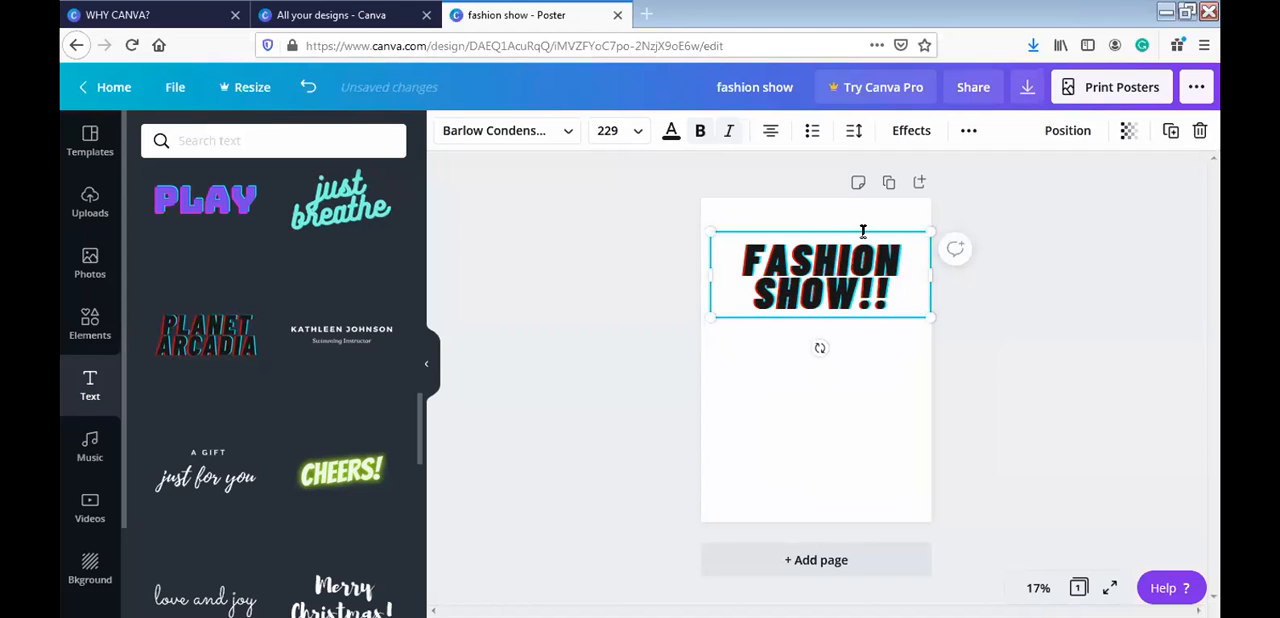
pyautogui.moveTo(869, 217); pyautogui.dragTo(871, 200)
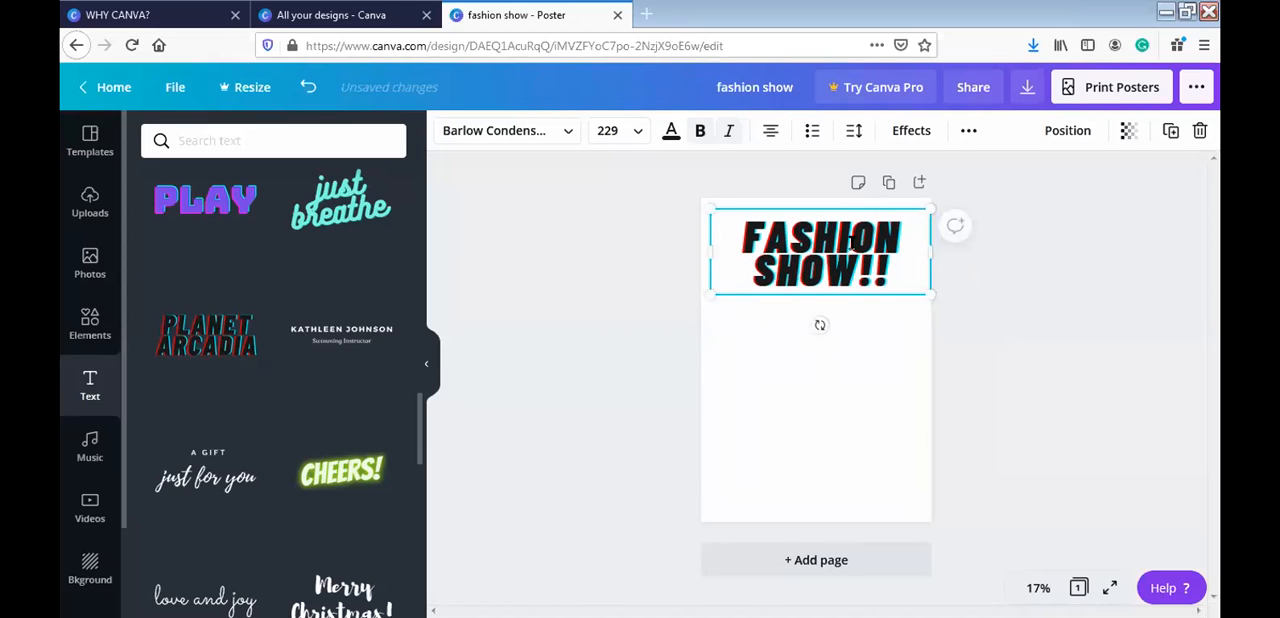
# - Try left and right alignment on the whole "FASHION SHOW!!" heading, and return it to centred
pyautogui.doubleClick(852, 243)
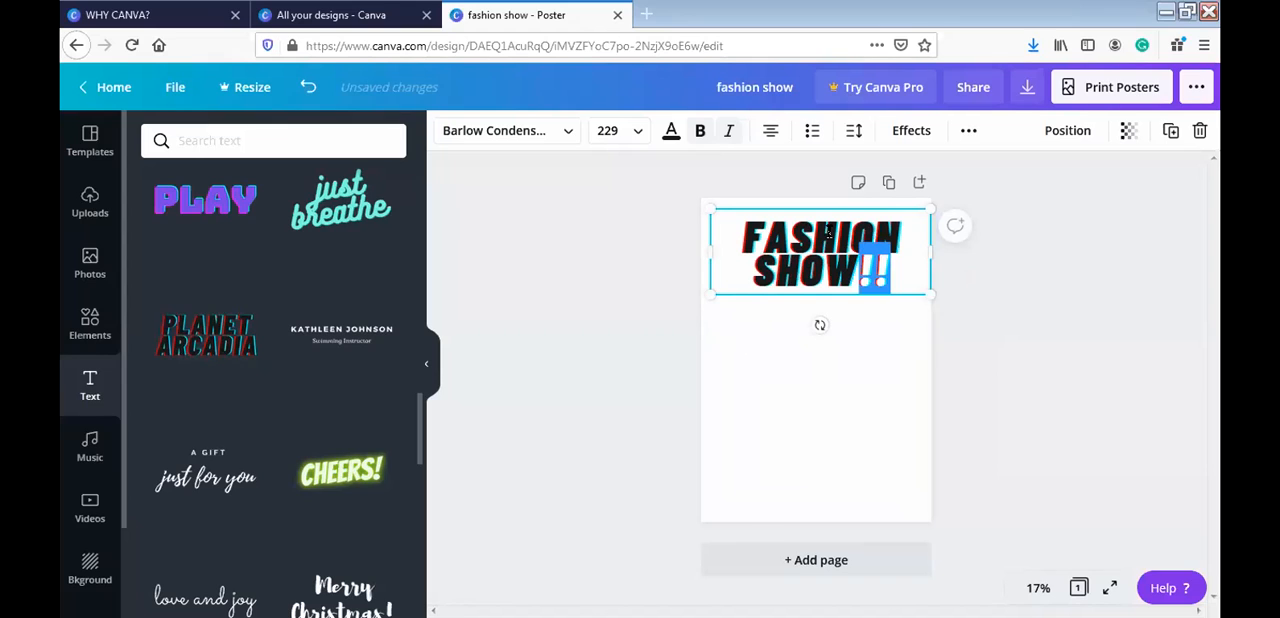
pyautogui.tripleClick(828, 231)
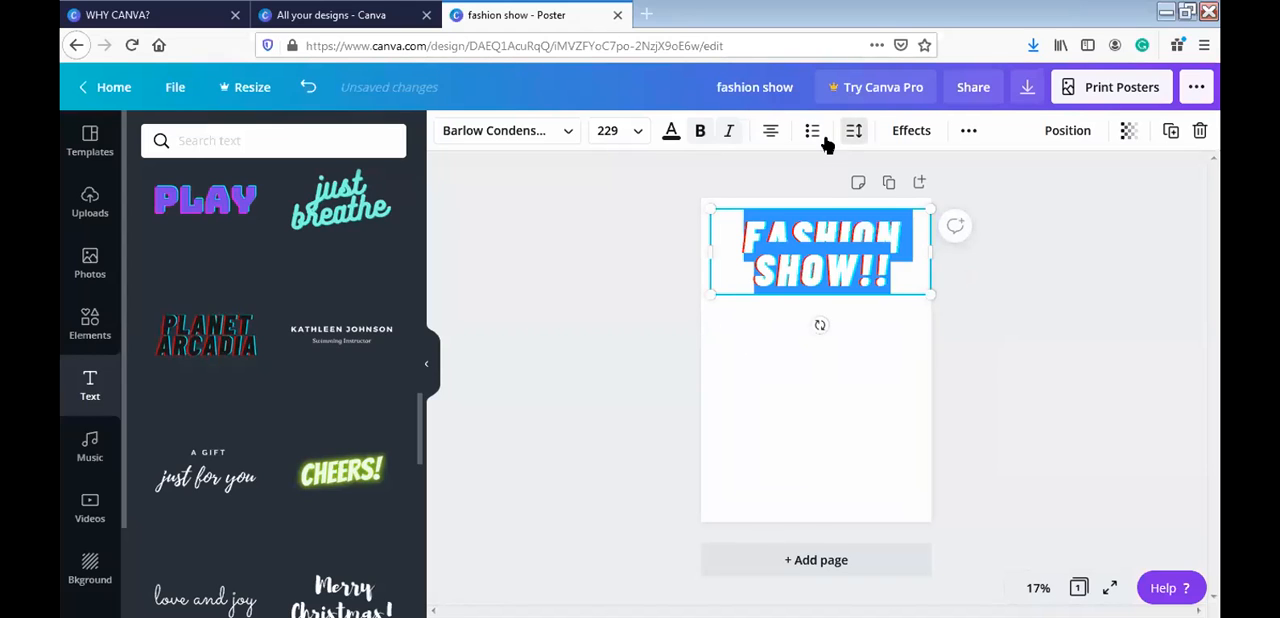
pyautogui.click(770, 131)
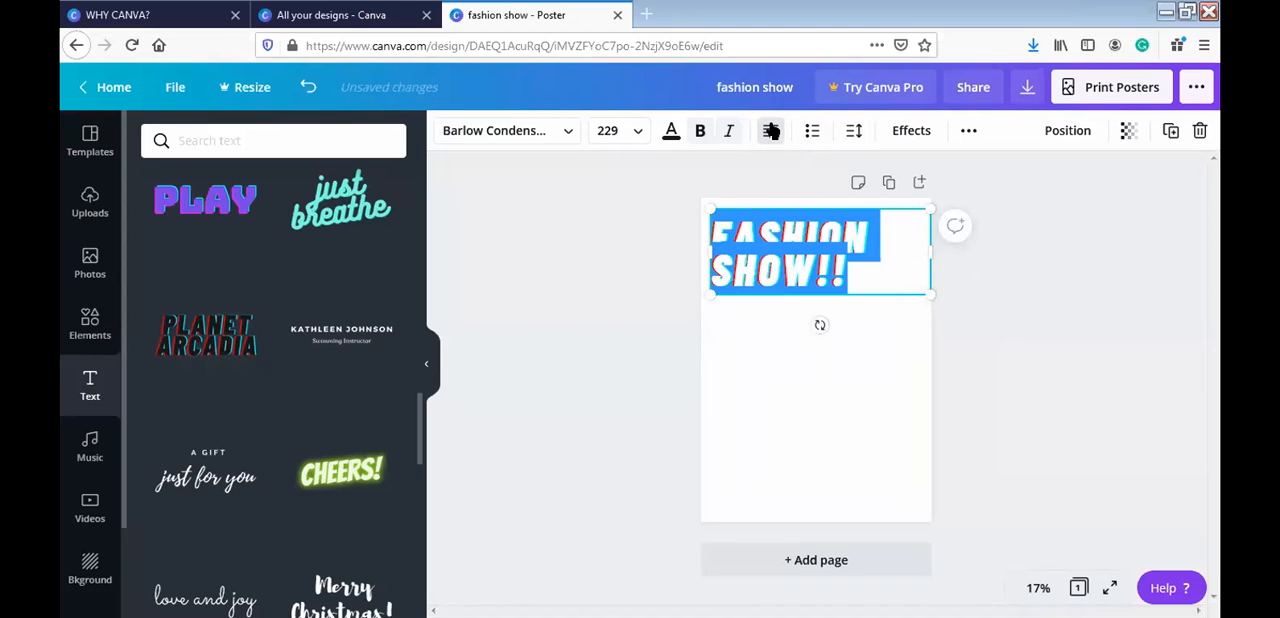
pyautogui.click(770, 131)
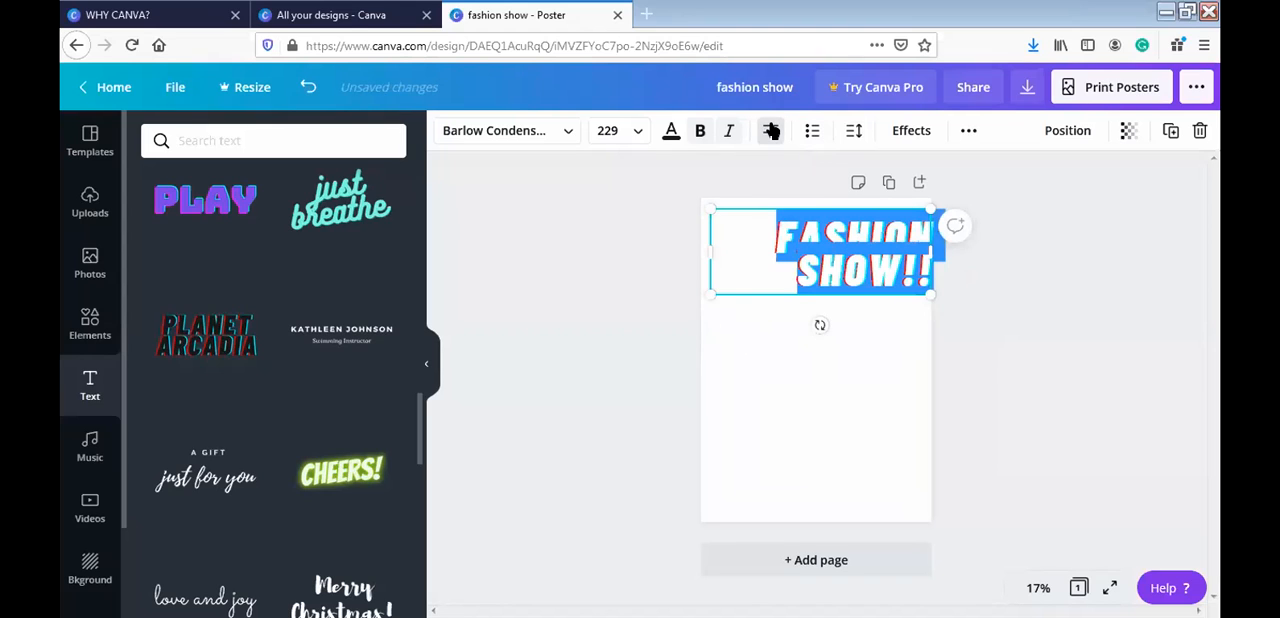
pyautogui.click(770, 131)
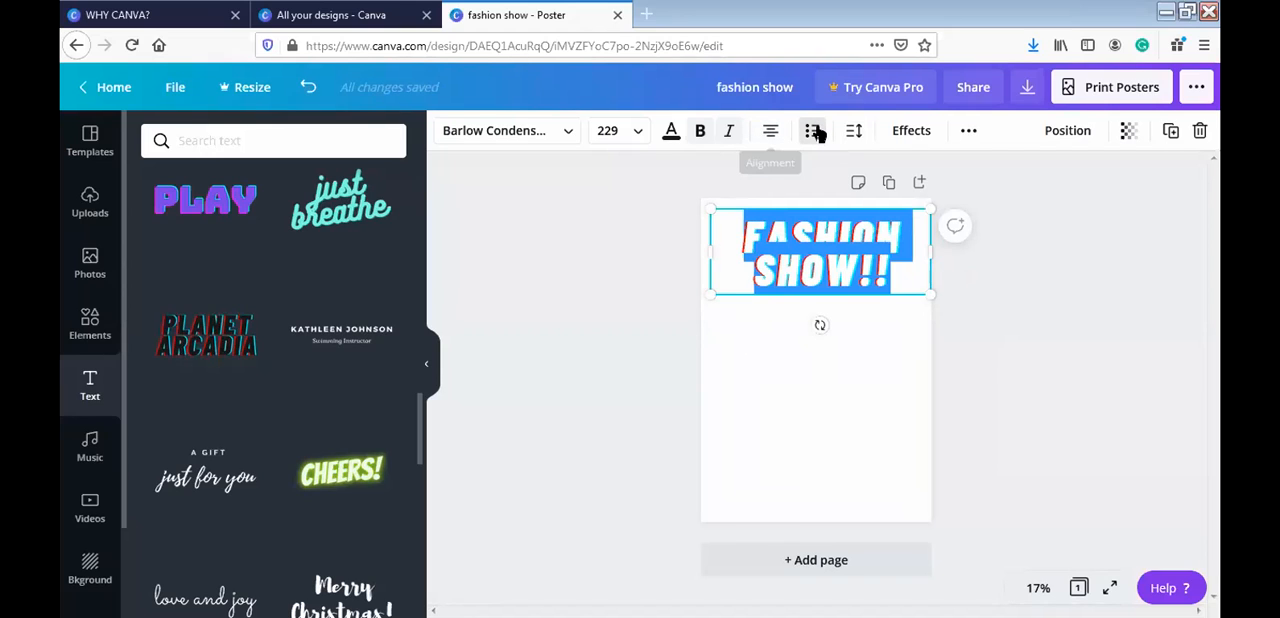
# - Set the "FASHION SHOW!!" heading's letter spacing to 60 and its line height to 1.02
pyautogui.click(853, 131)
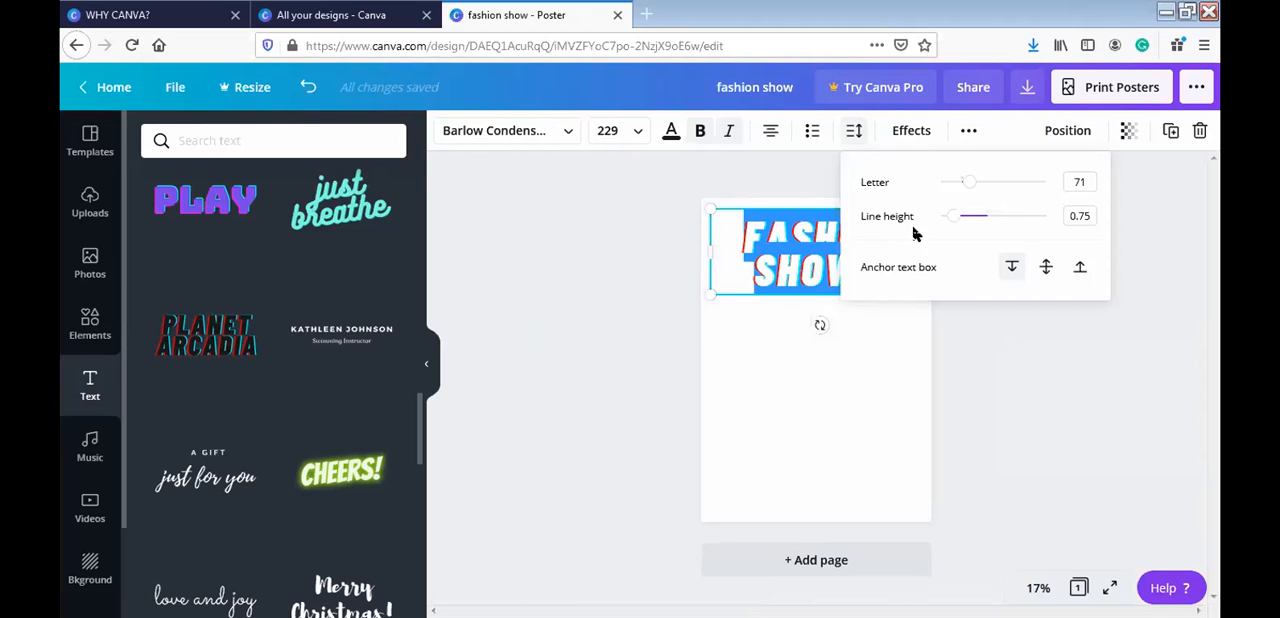
pyautogui.moveTo(975, 189); pyautogui.dragTo(985, 189)
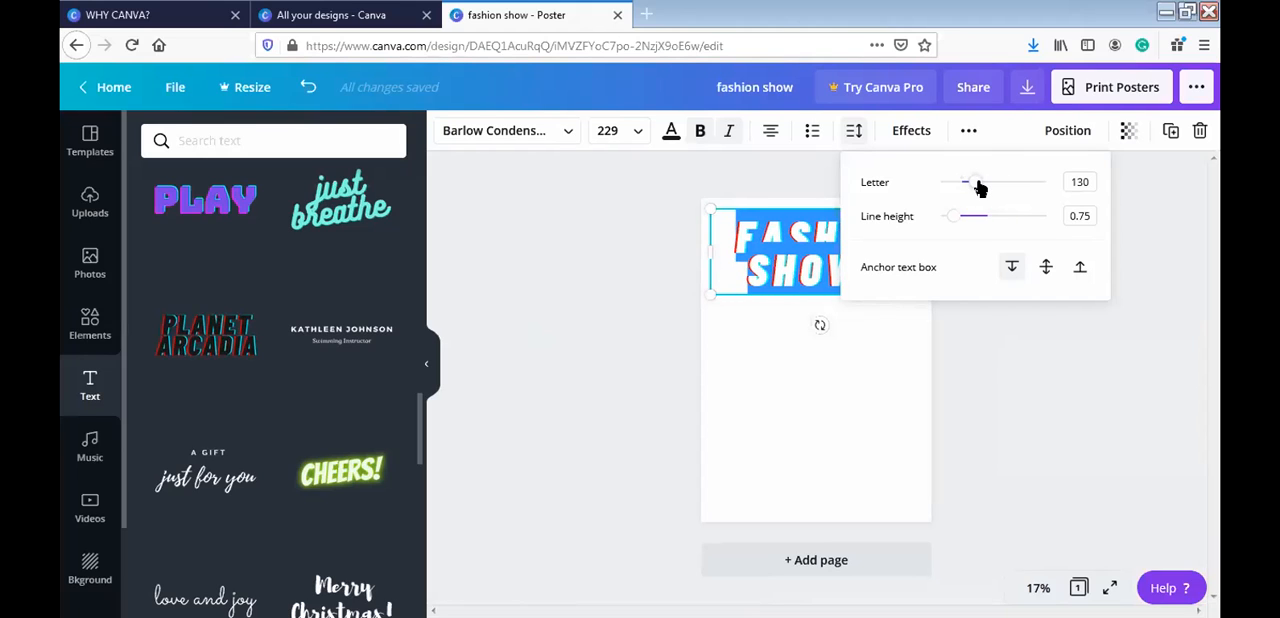
pyautogui.click(967, 187)
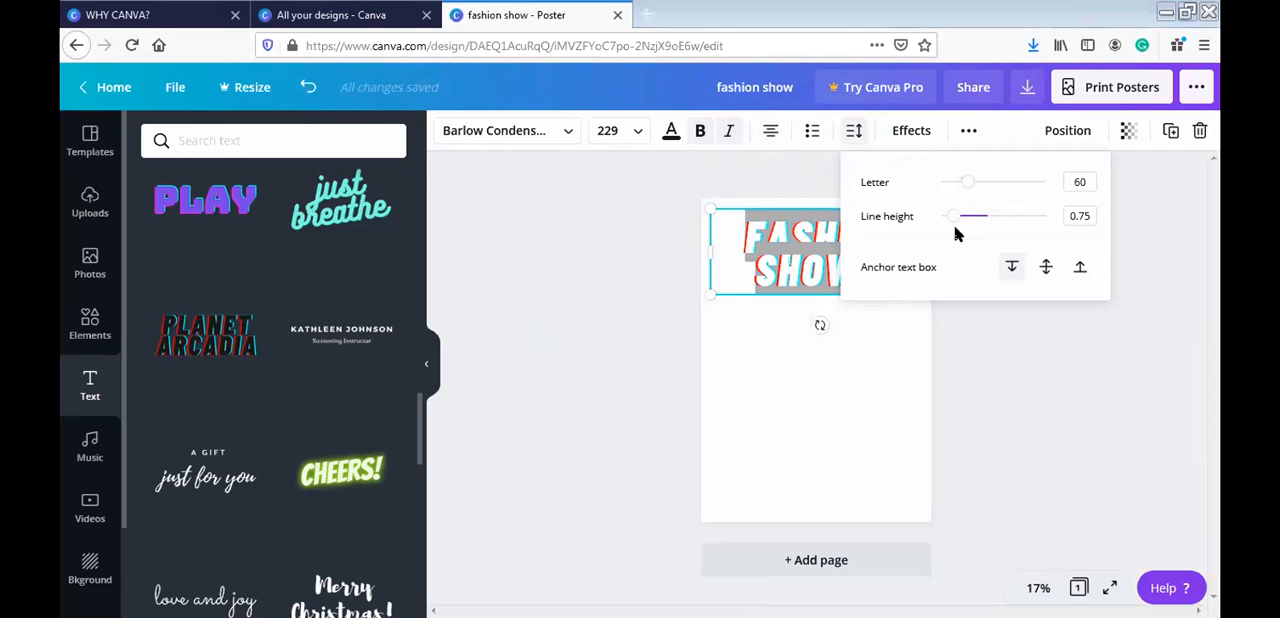
pyautogui.moveTo(957, 221); pyautogui.dragTo(962, 222)
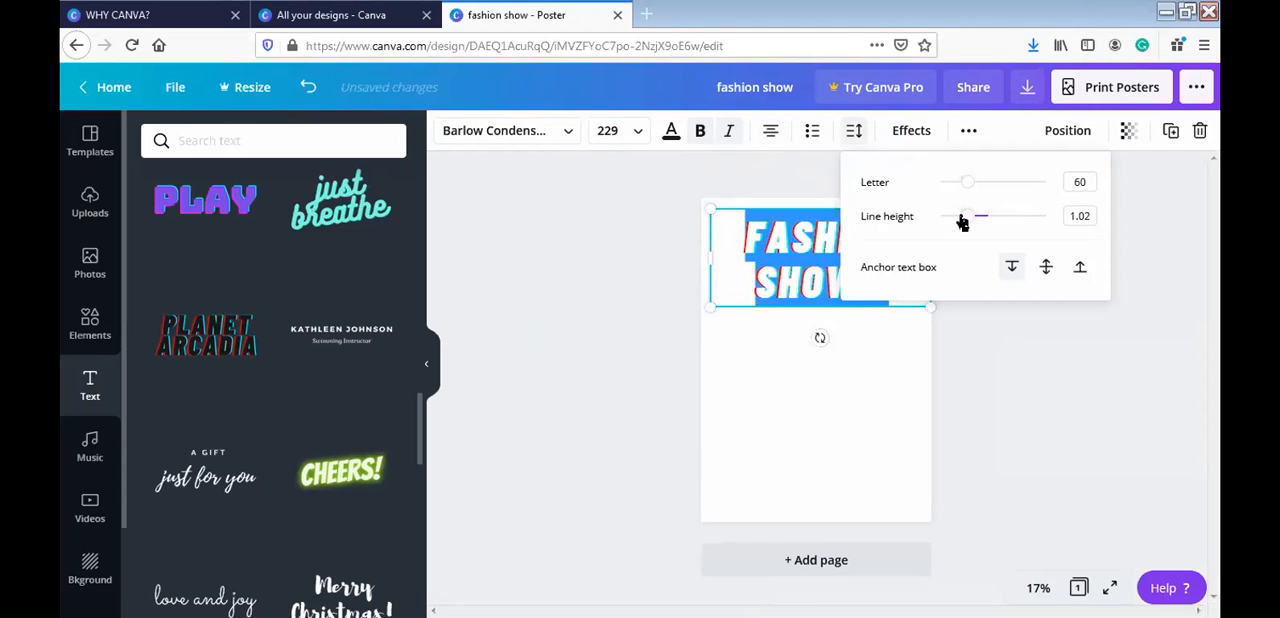
pyautogui.click(1124, 173)
pyautogui.click(1126, 173)
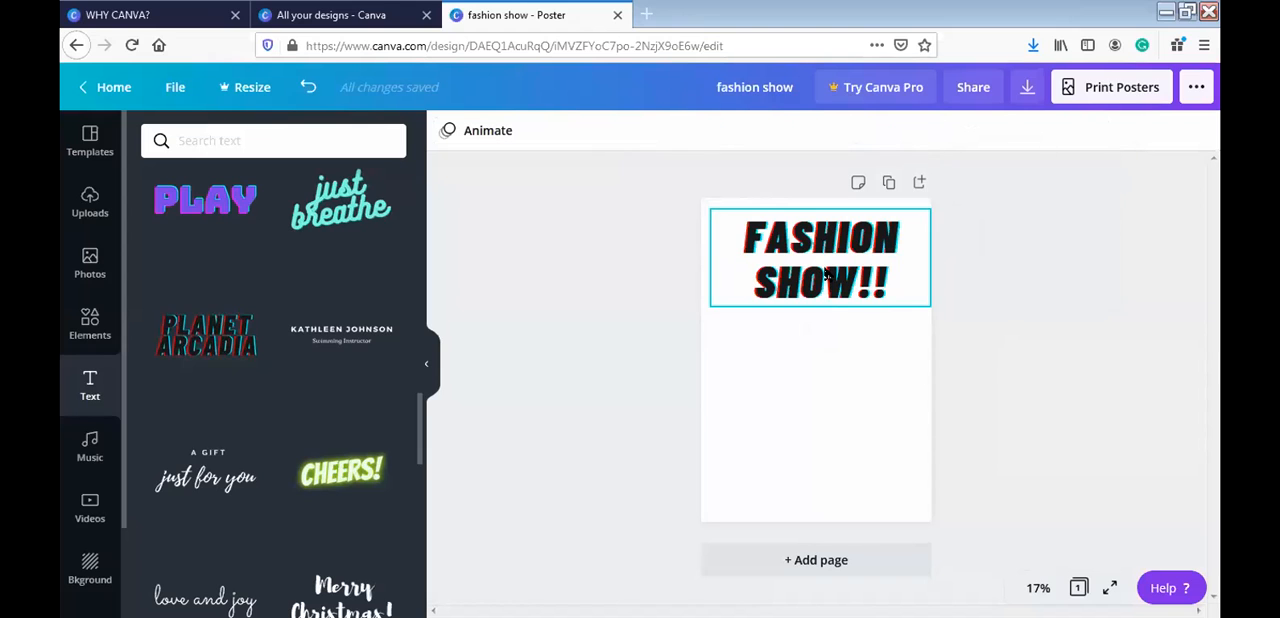
# - Examine the text effects and the additional formatting options available for the "FASHION SHOW!!" heading
pyautogui.click(826, 275)
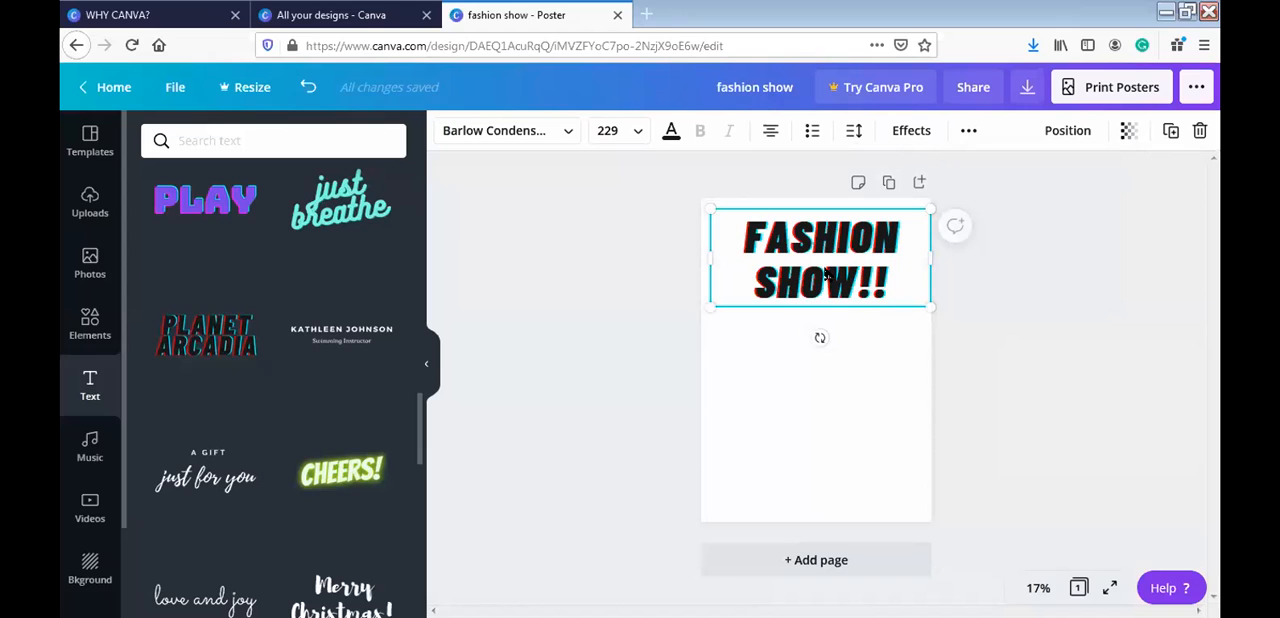
pyautogui.click(911, 131)
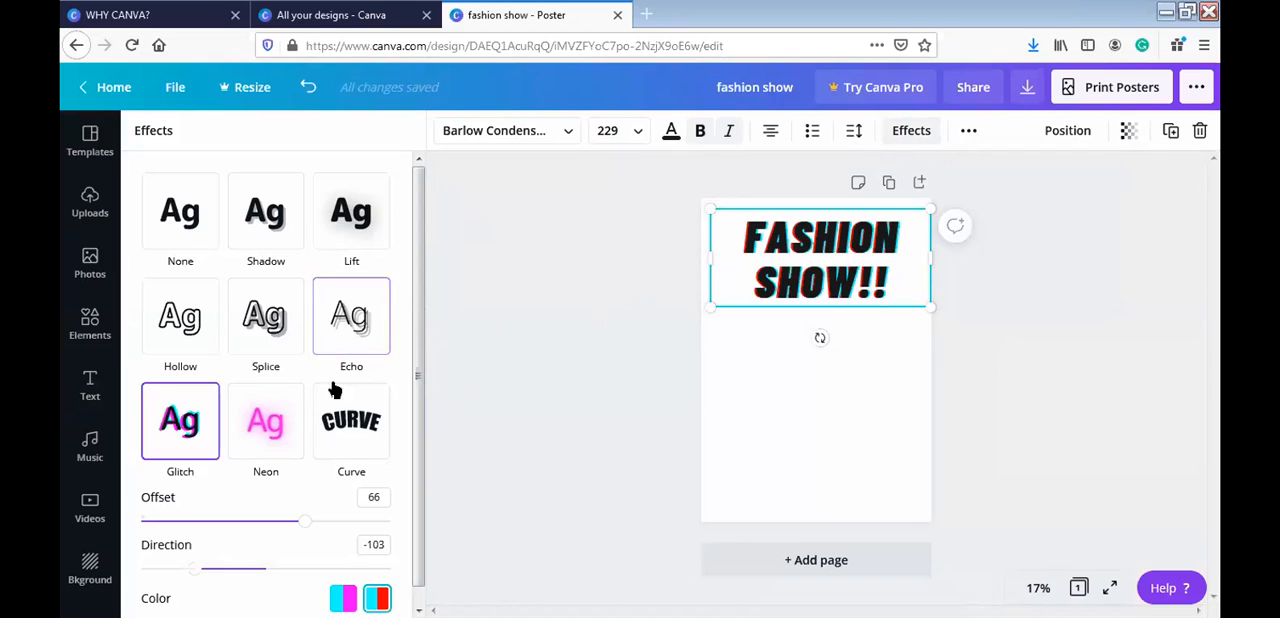
pyautogui.click(962, 132)
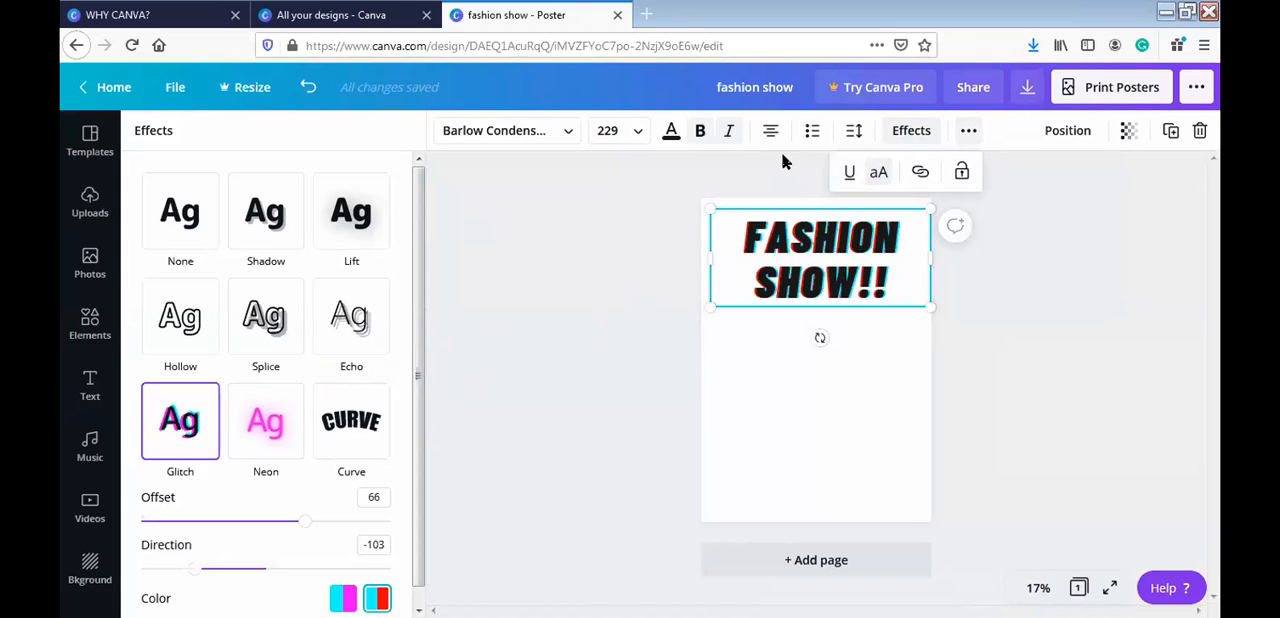
pyautogui.click(565, 131)
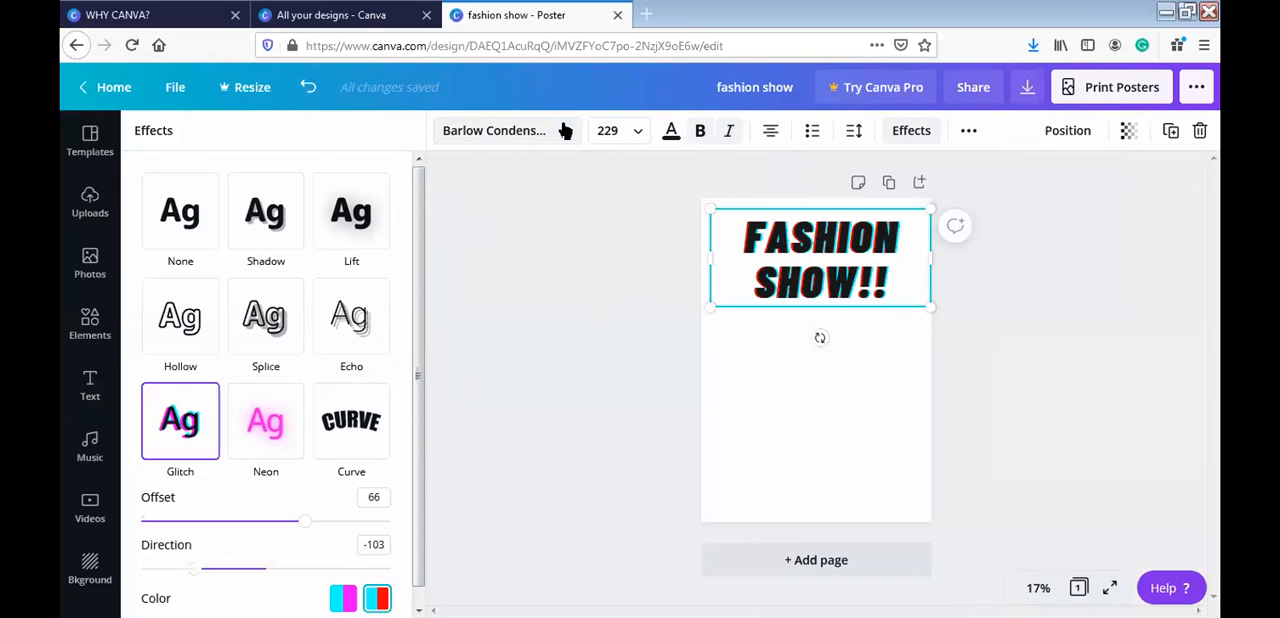
# - Browse the font list for the heading, including recent searches, popular fonts and English fonts
pyautogui.click(565, 131)
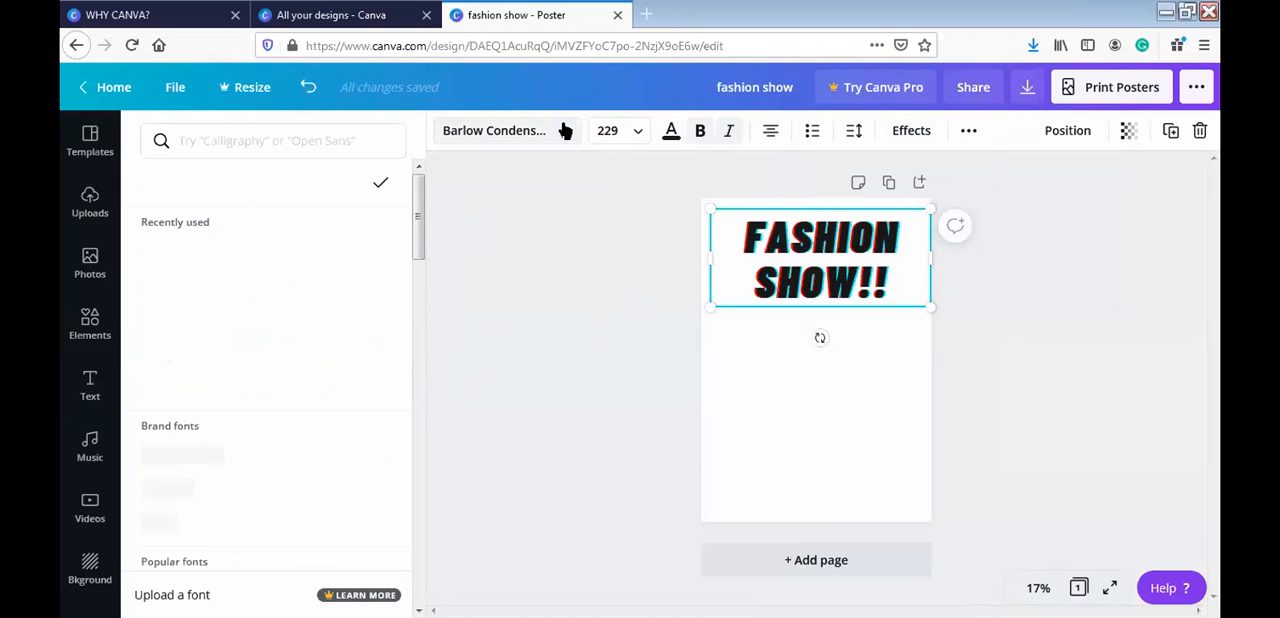
pyautogui.click(376, 149)
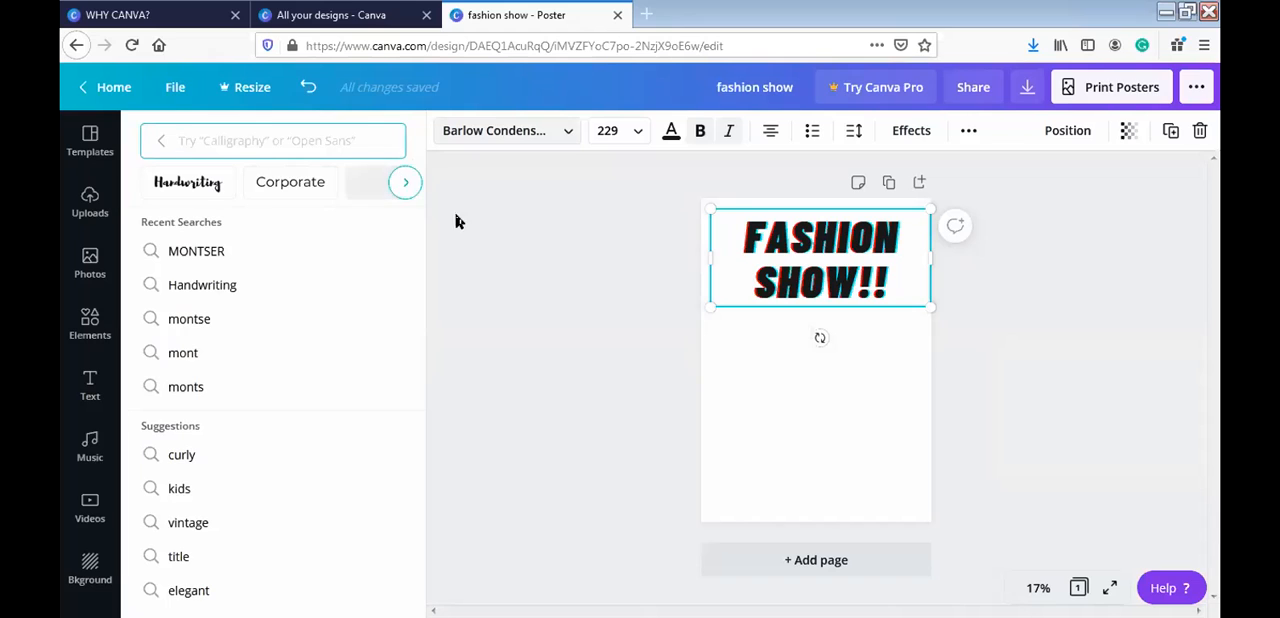
pyautogui.click(164, 144)
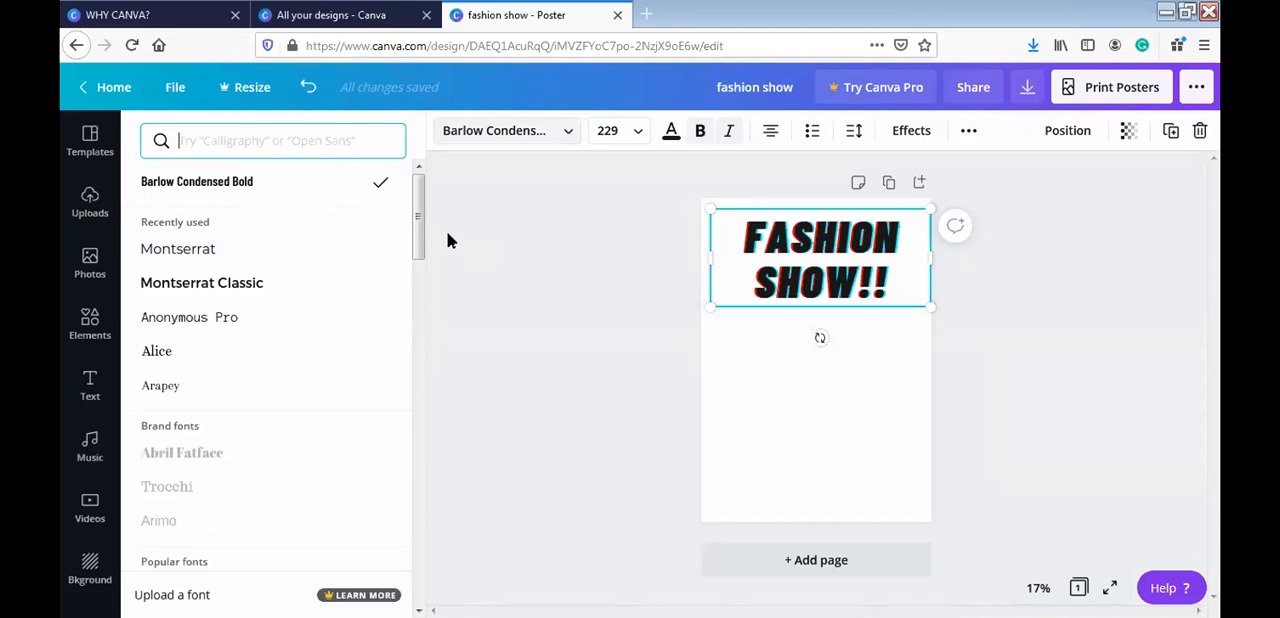
pyautogui.moveTo(418, 225); pyautogui.dragTo(418, 370)
pyautogui.scroll(-5, 416, 371)
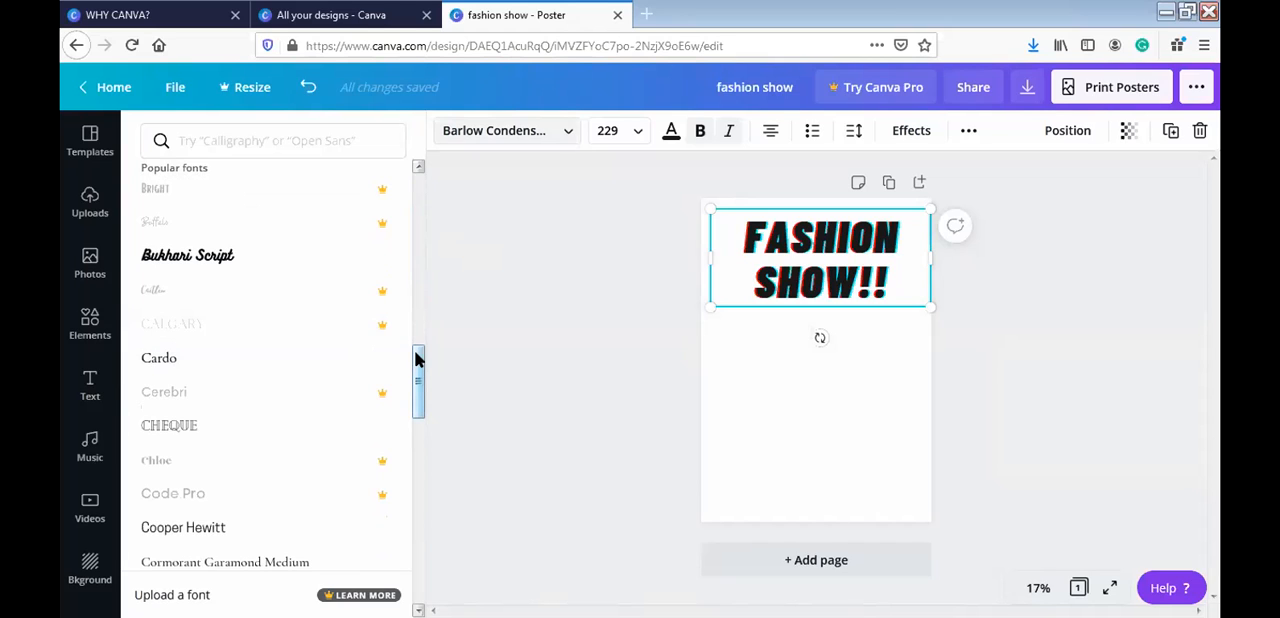
pyautogui.moveTo(419, 374); pyautogui.dragTo(420, 610)
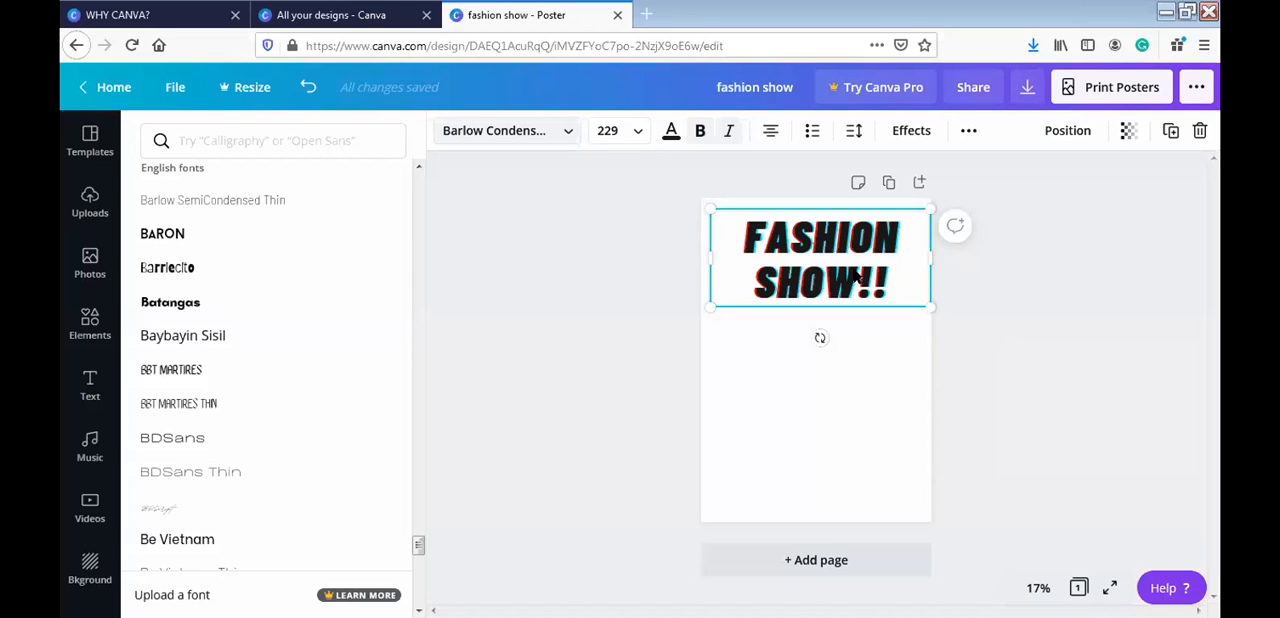
# - Try custom red shades on the "FASHION SHOW!!" heading and settle on the blue text colour #280ADF
pyautogui.click(674, 136)
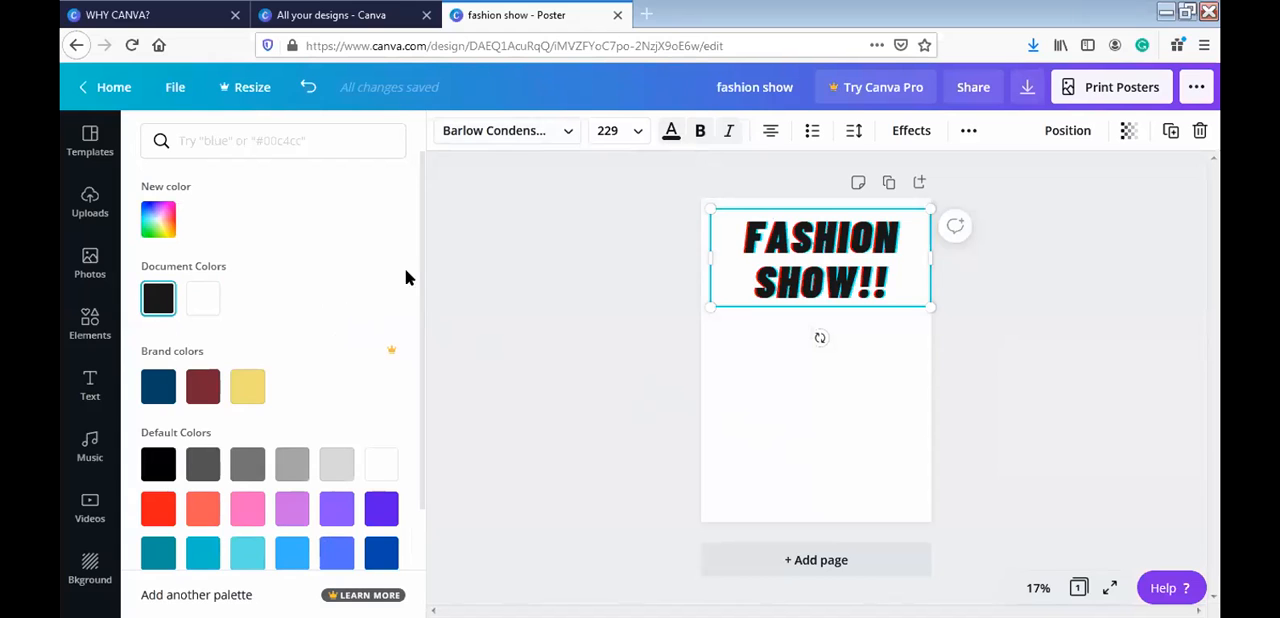
pyautogui.moveTo(421, 276)
pyautogui.mouseDown()
pyautogui.moveTo(421, 390)
pyautogui.moveTo(424, 290)
pyautogui.mouseUp()
pyautogui.click(157, 219)
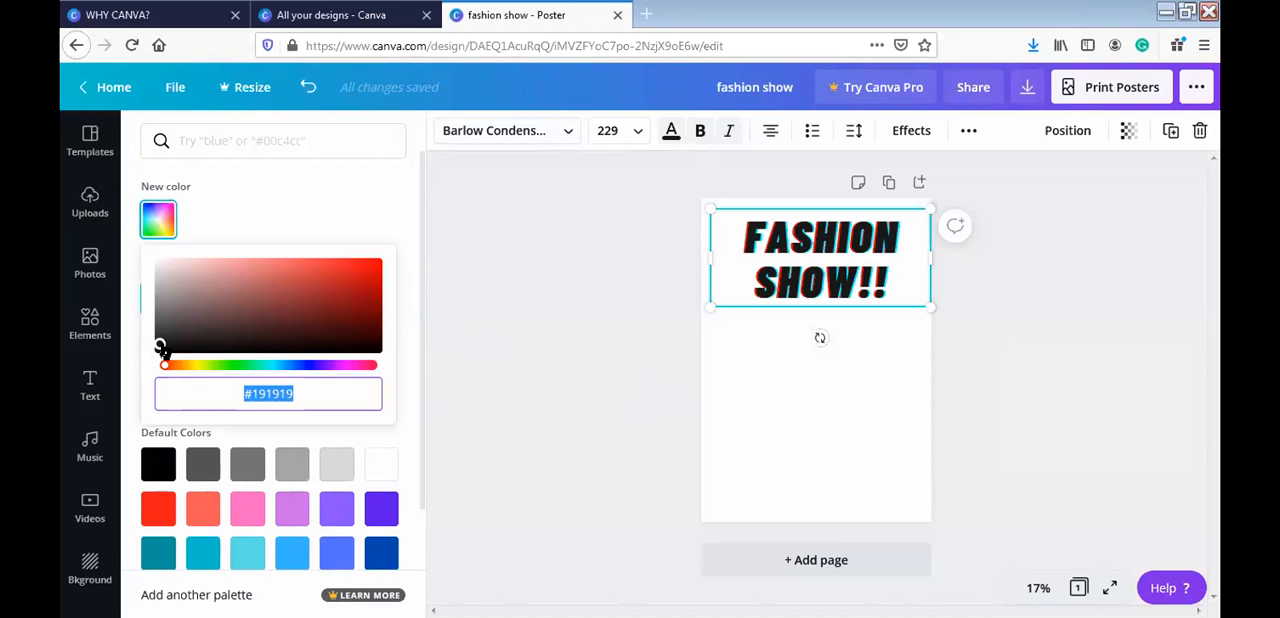
pyautogui.moveTo(314, 303); pyautogui.dragTo(278, 284)
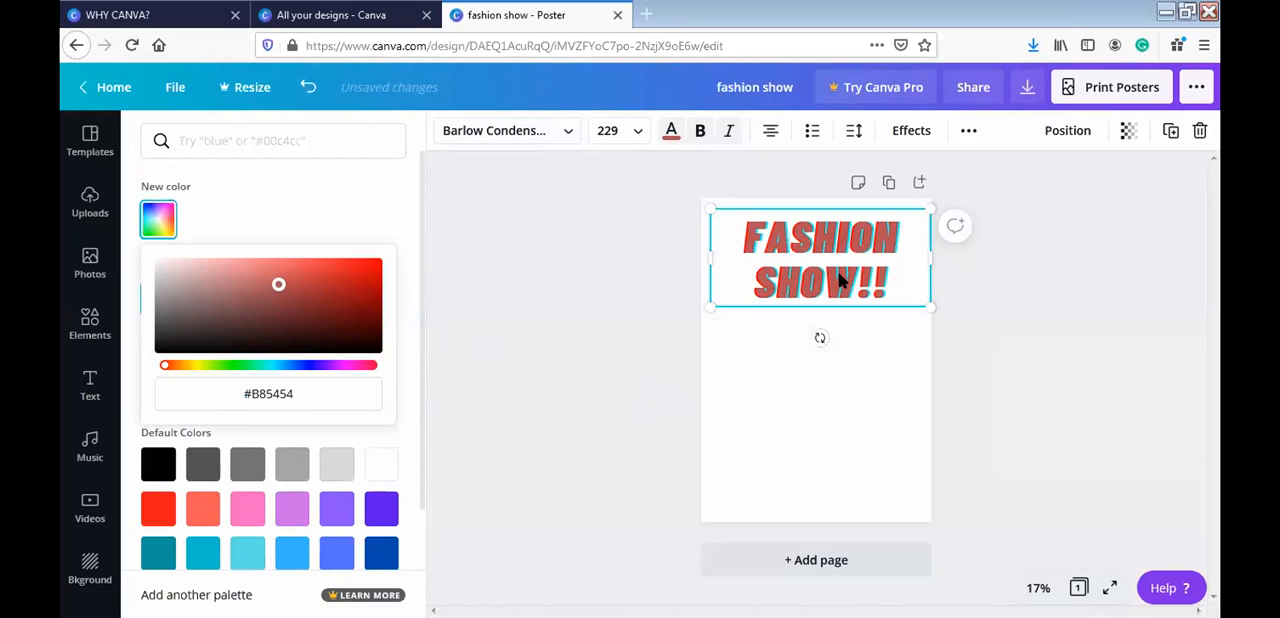
pyautogui.click(210, 367)
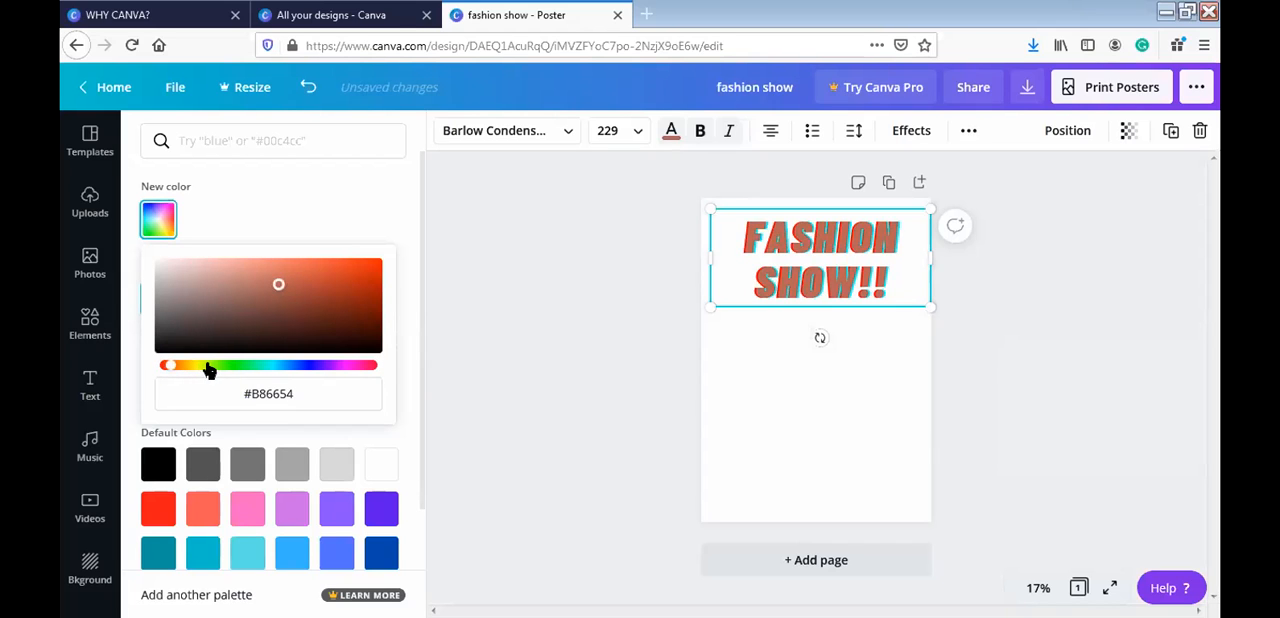
pyautogui.moveTo(232, 372); pyautogui.dragTo(389, 364)
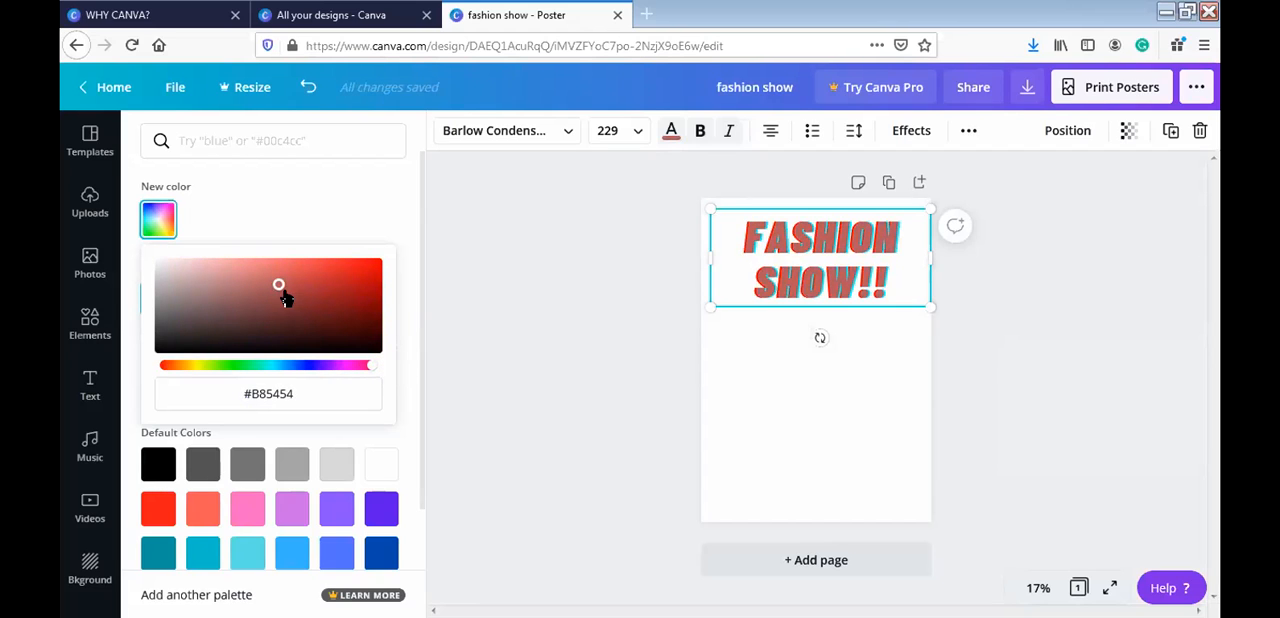
pyautogui.moveTo(331, 309); pyautogui.dragTo(372, 270)
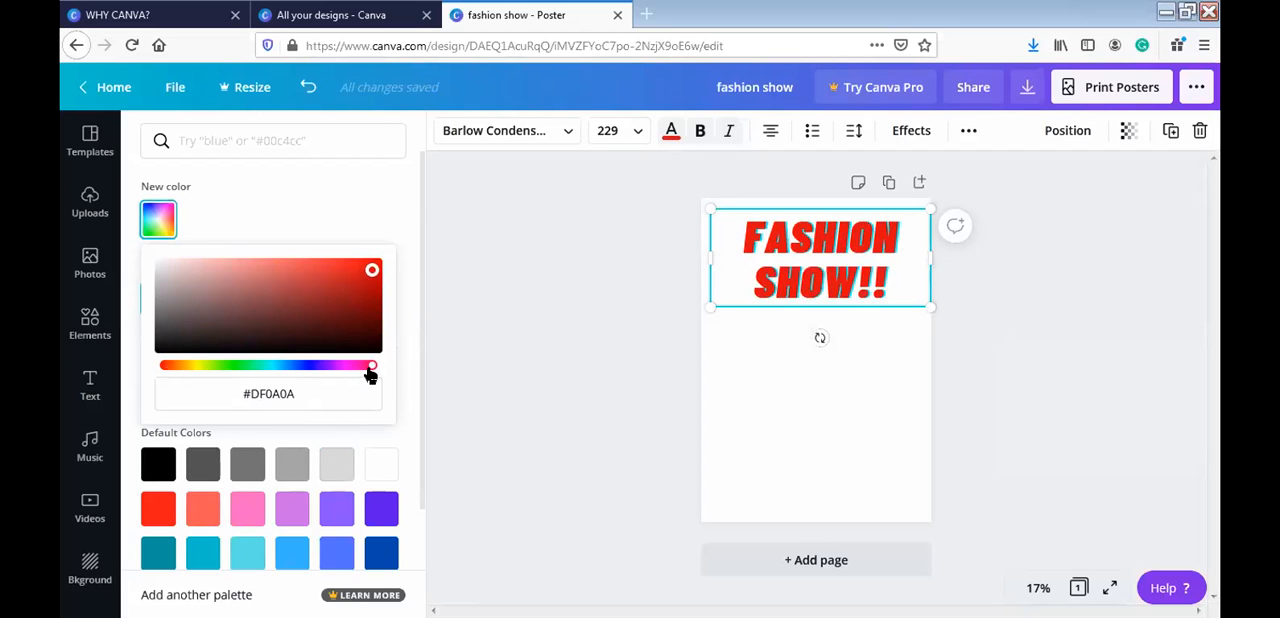
pyautogui.moveTo(336, 374); pyautogui.dragTo(318, 373)
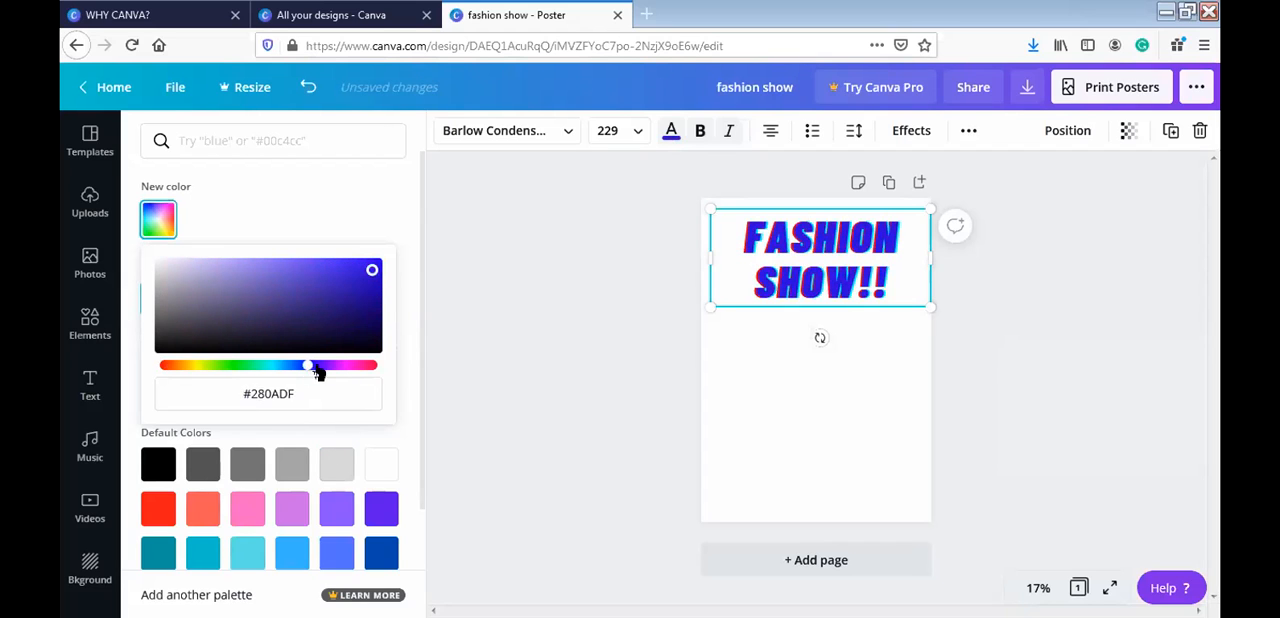
pyautogui.click(482, 325)
pyautogui.click(469, 322)
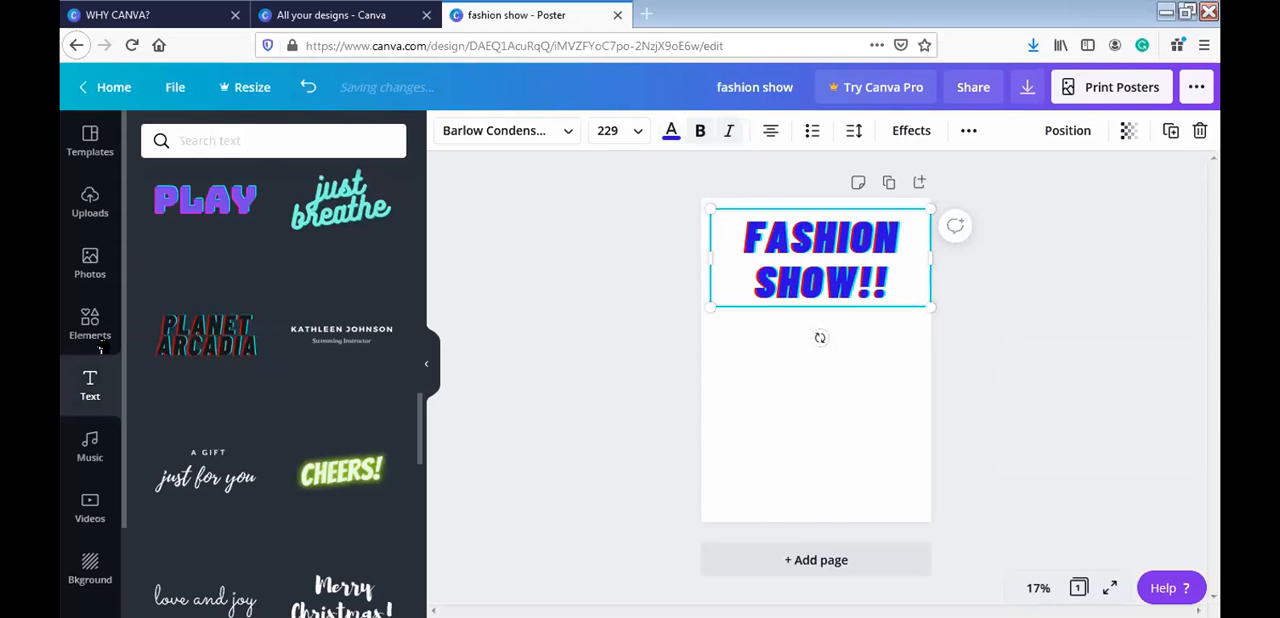
# - Search the heading's text colours for "gradient"
pyautogui.click(671, 133)
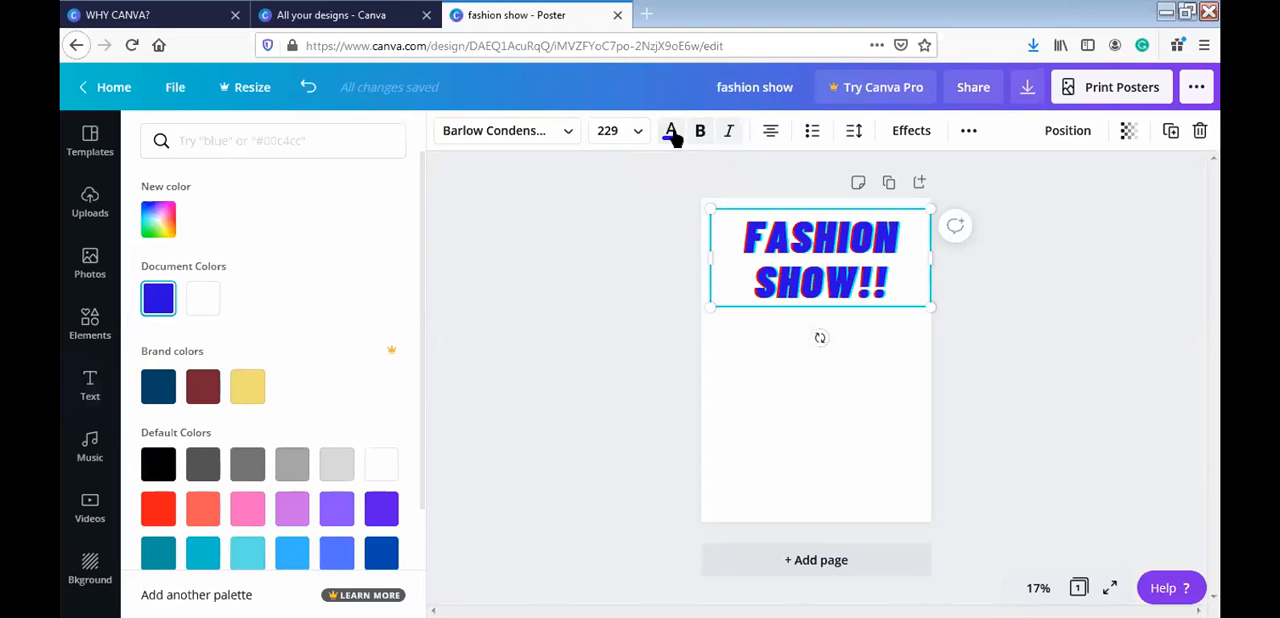
pyautogui.click(349, 137)
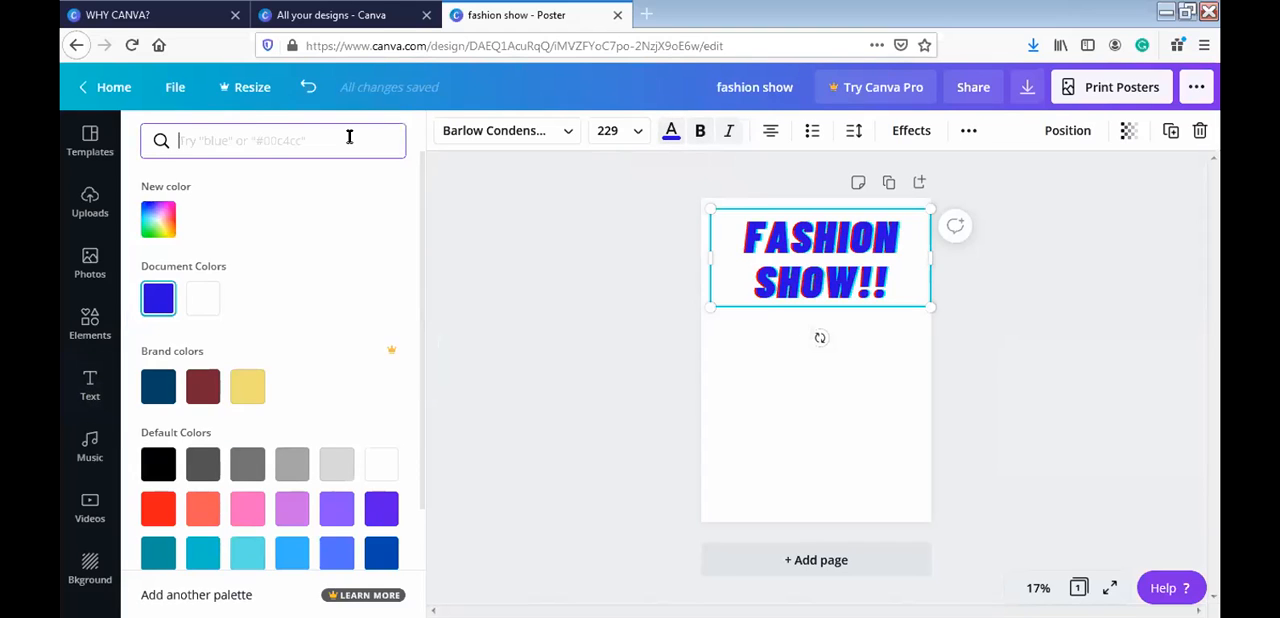
pyautogui.write('gradient')
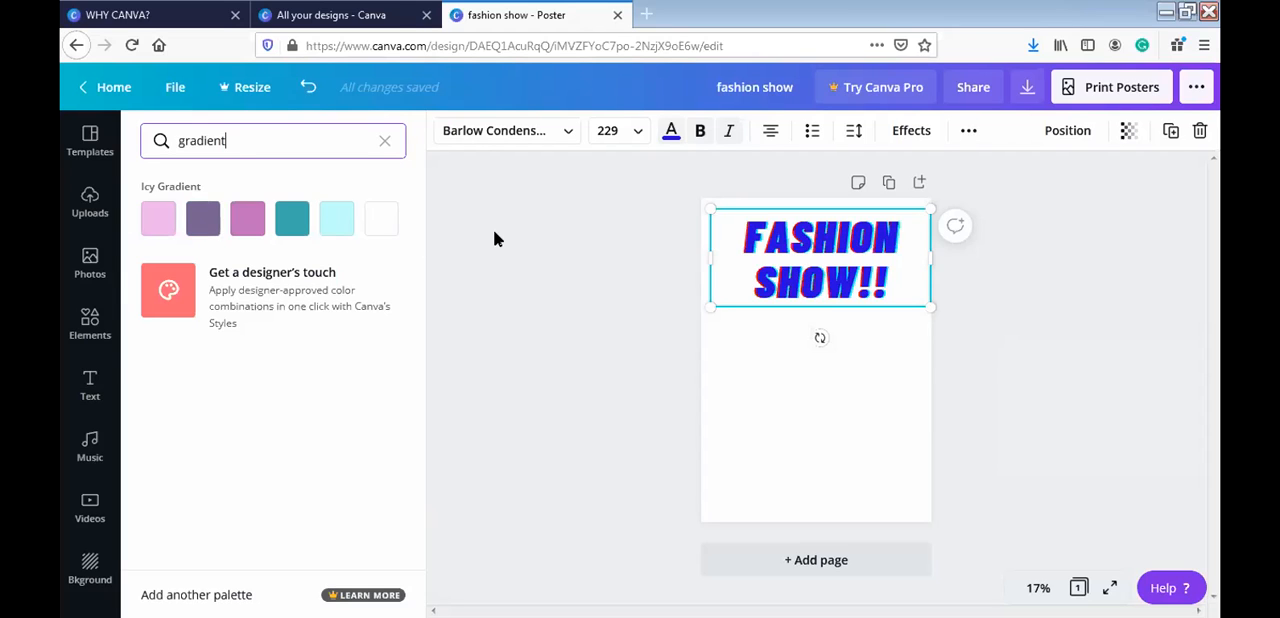
# - Open Canva's designer-approved Styles and look through the colour palettes
pyautogui.click(333, 298)
pyautogui.click(333, 298)
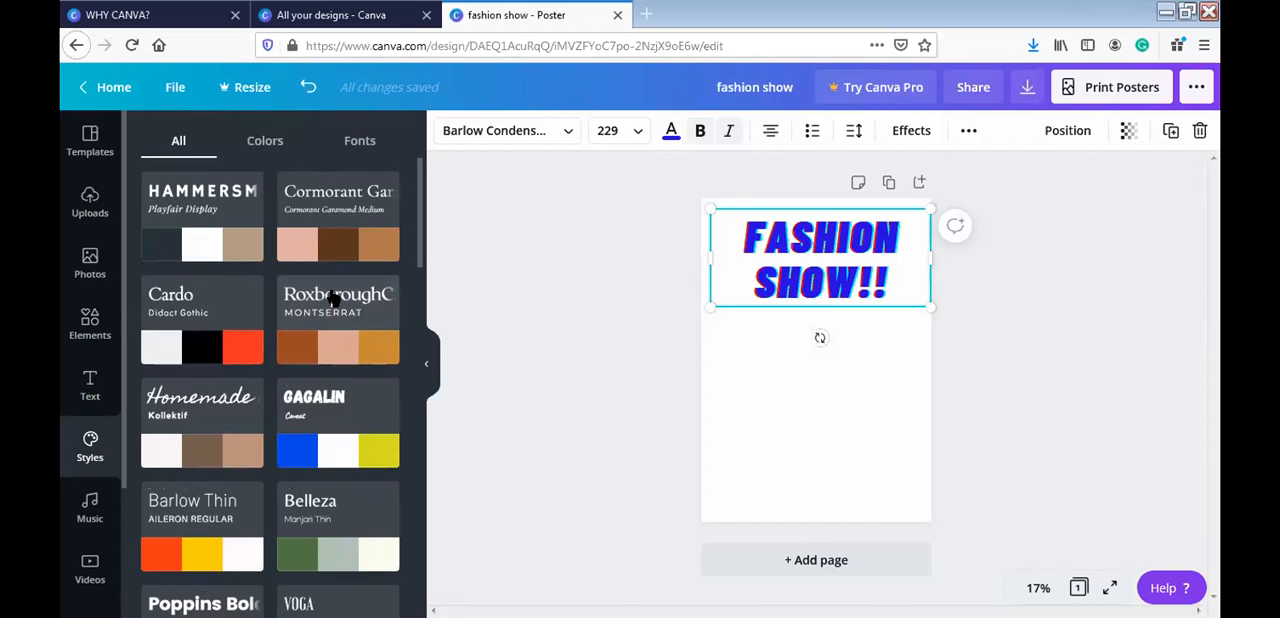
pyautogui.click(275, 146)
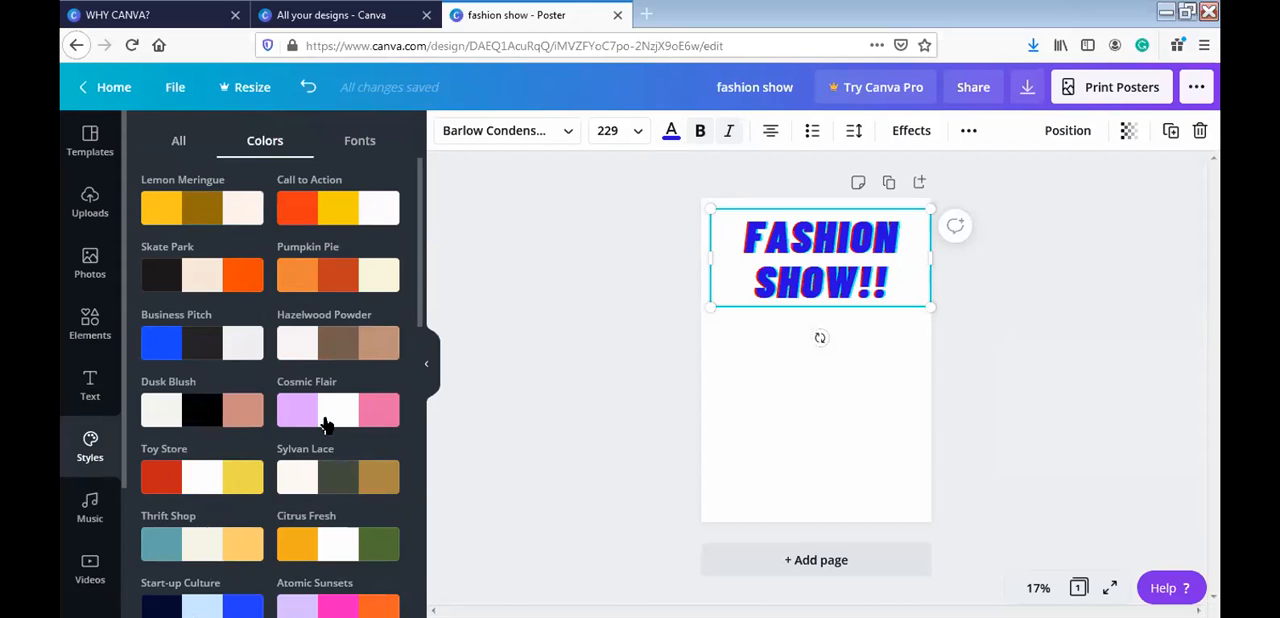
pyautogui.moveTo(423, 260); pyautogui.dragTo(463, 171)
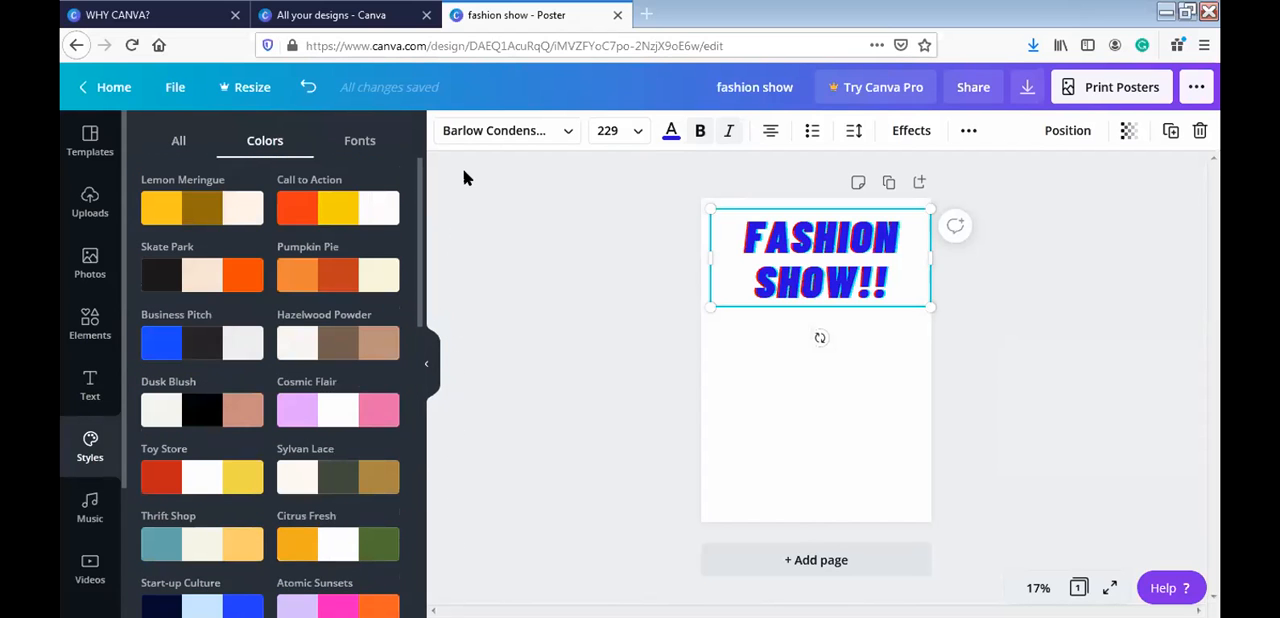
# - Try the Homemade Apple font style on the poster, apply the Archivo Black and Open Sans one instead, and return to all styles
pyautogui.click(365, 143)
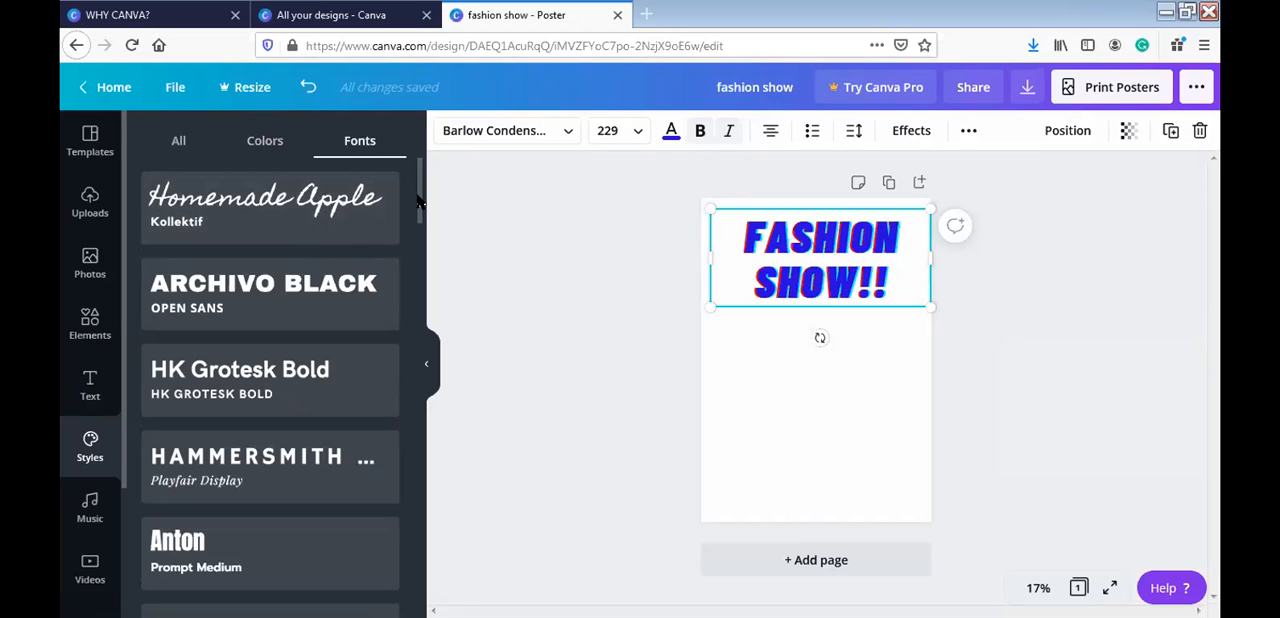
pyautogui.click(335, 222)
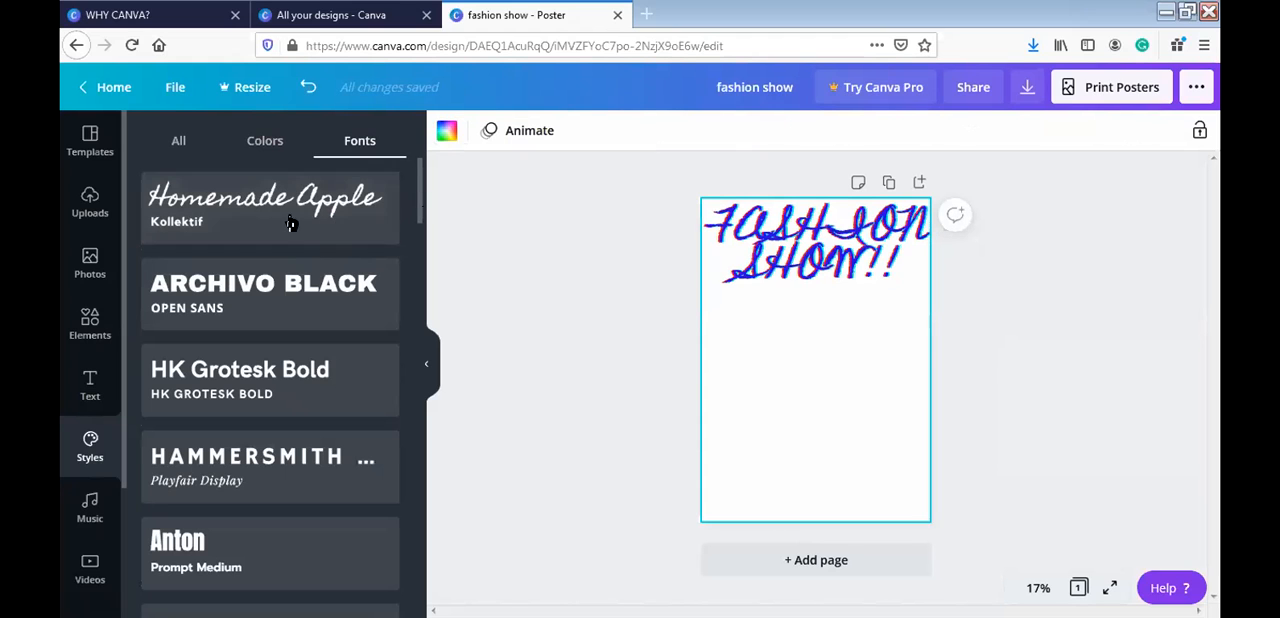
pyautogui.click(305, 303)
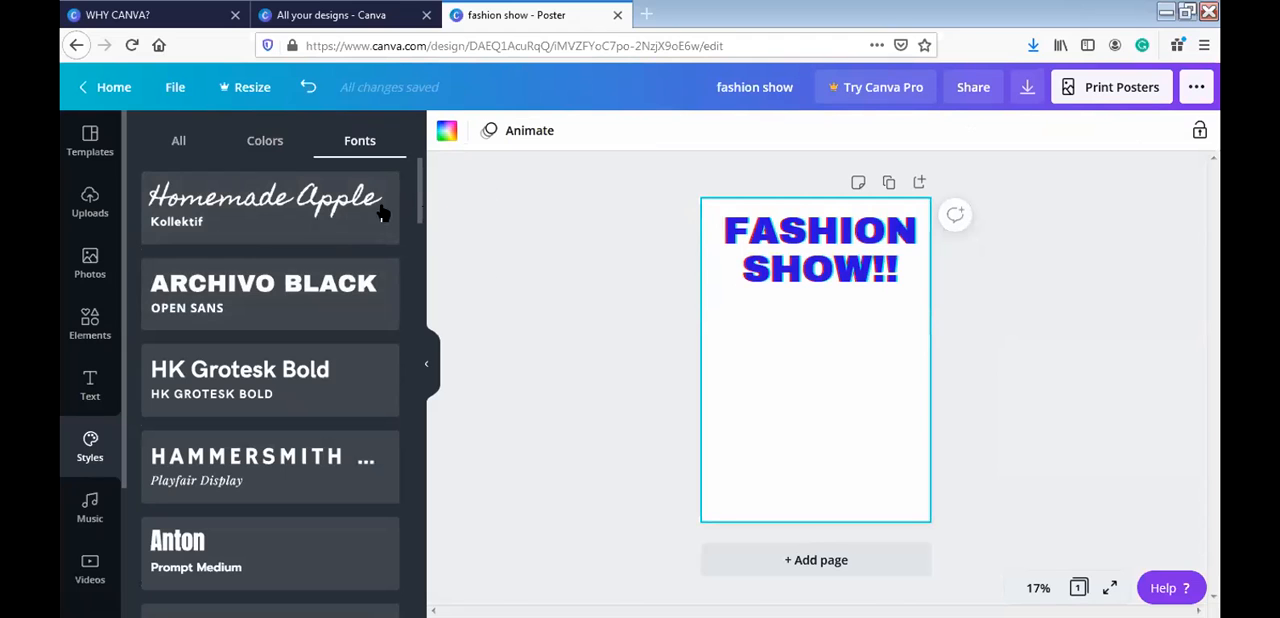
pyautogui.click(180, 143)
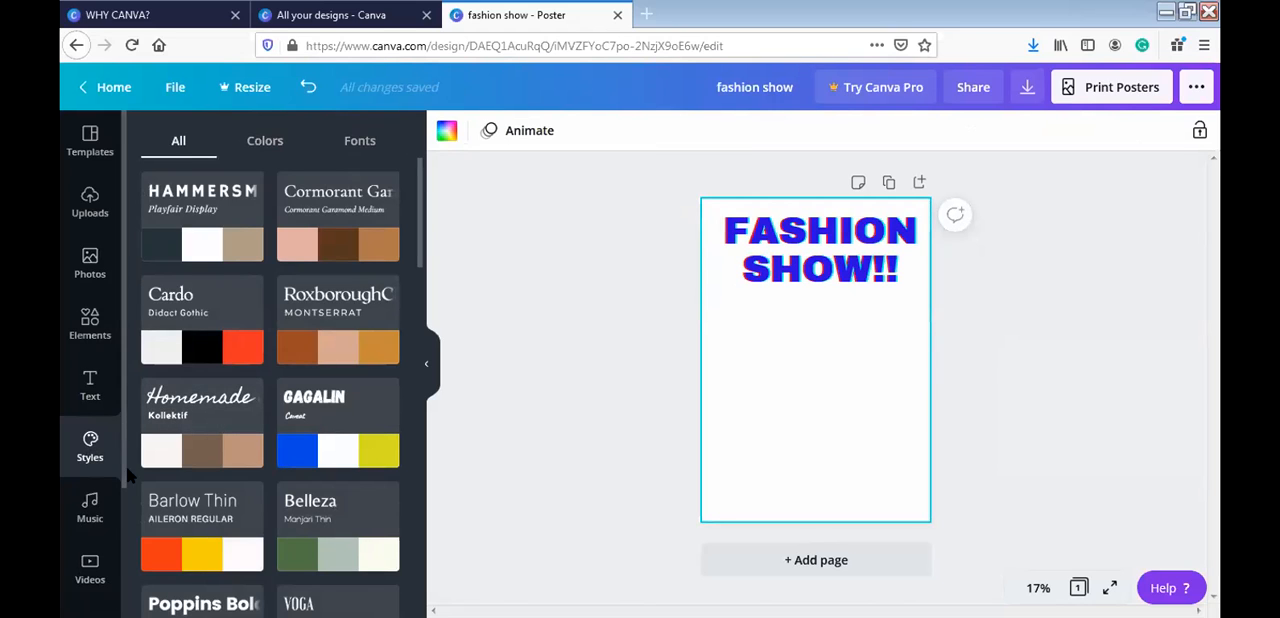
# - Open the backgrounds library and search it for "stage"
pyautogui.scroll(-3, 125, 462)
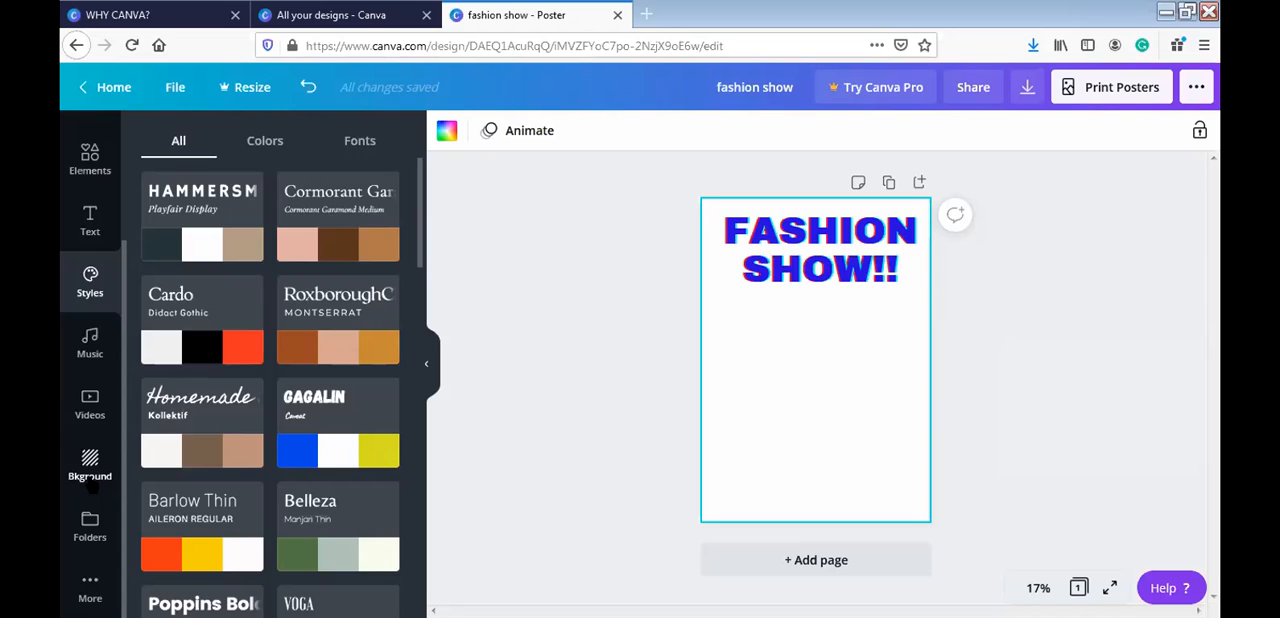
pyautogui.click(90, 484)
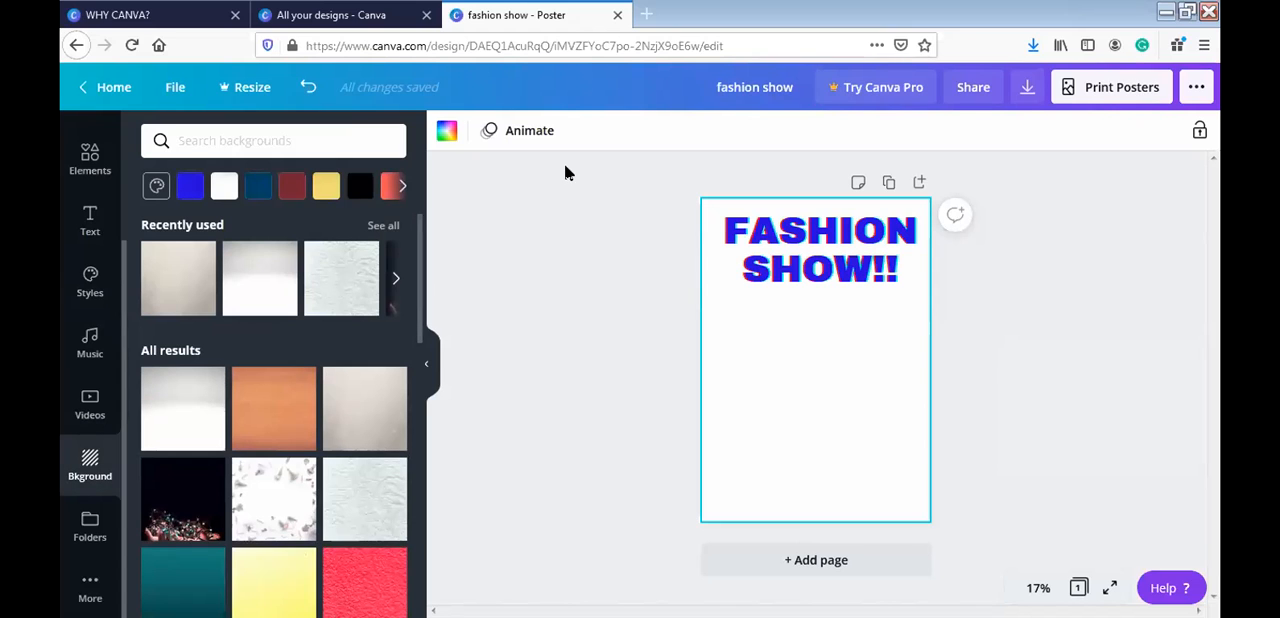
pyautogui.click(340, 133)
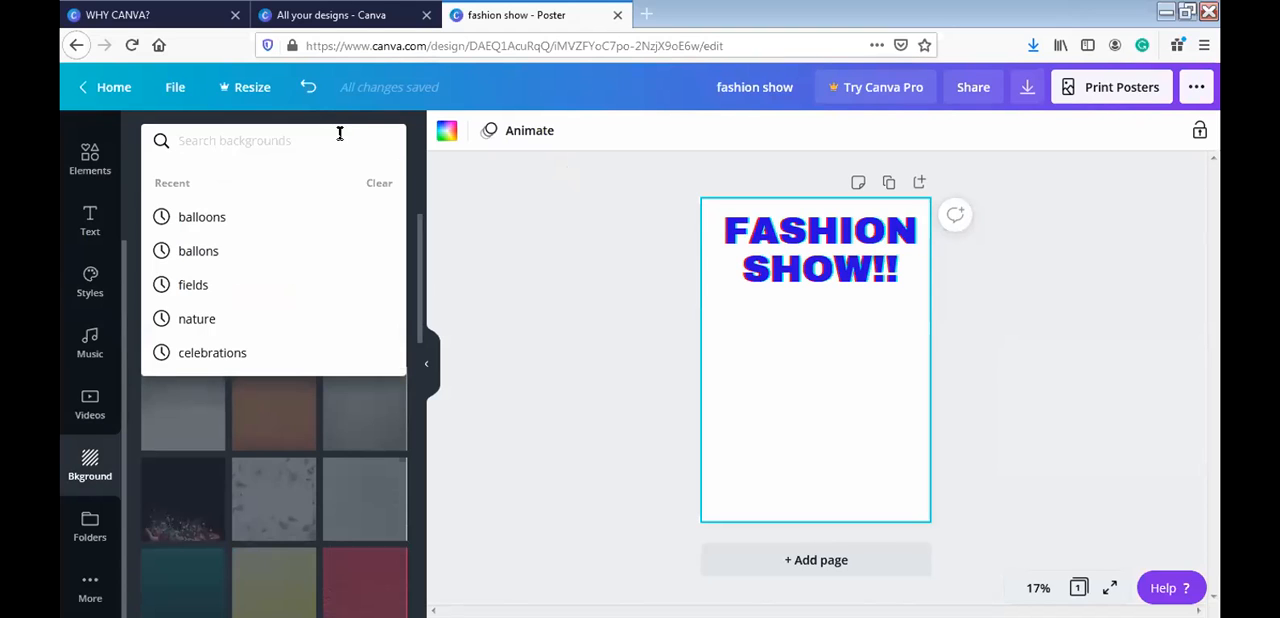
pyautogui.write('stage')
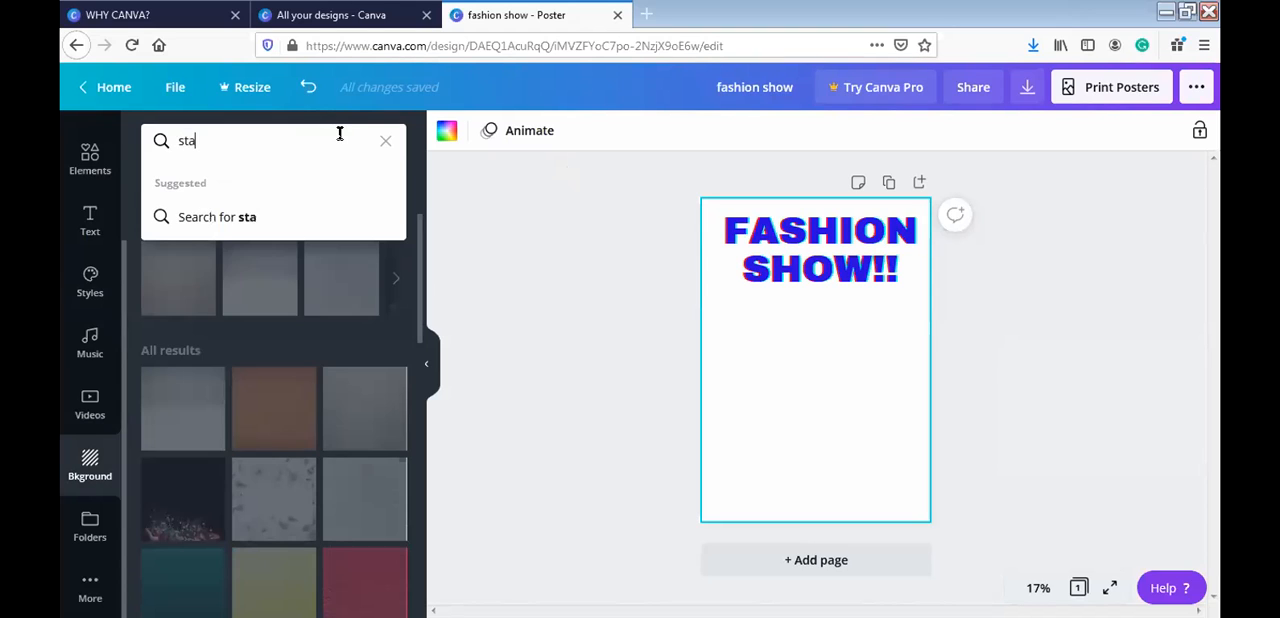
pyautogui.press('Return')
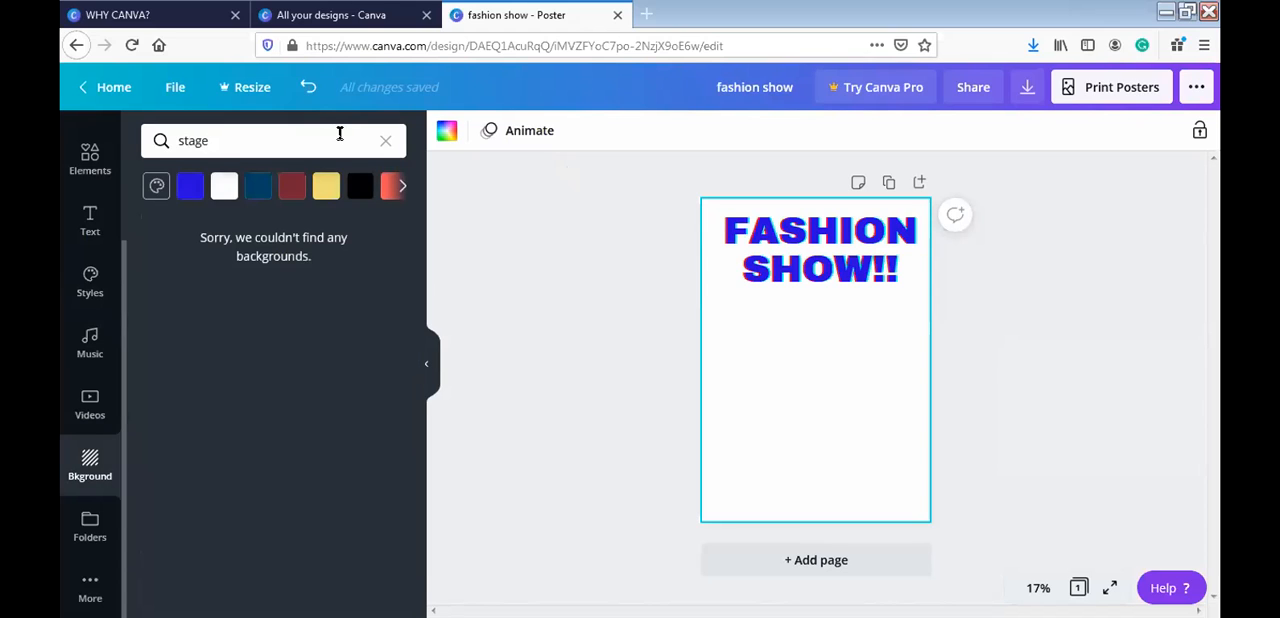
# - Search the backgrounds for "fashion show" instead and clear the search to return to all backgrounds
pyautogui.click(340, 133)
pyautogui.press('BackSpace')
pyautogui.press('BackSpace')
pyautogui.press('BackSpace')
pyautogui.press('BackSpace')
pyautogui.press('BackSpace')
pyautogui.write('fashion show')
pyautogui.press('Return')
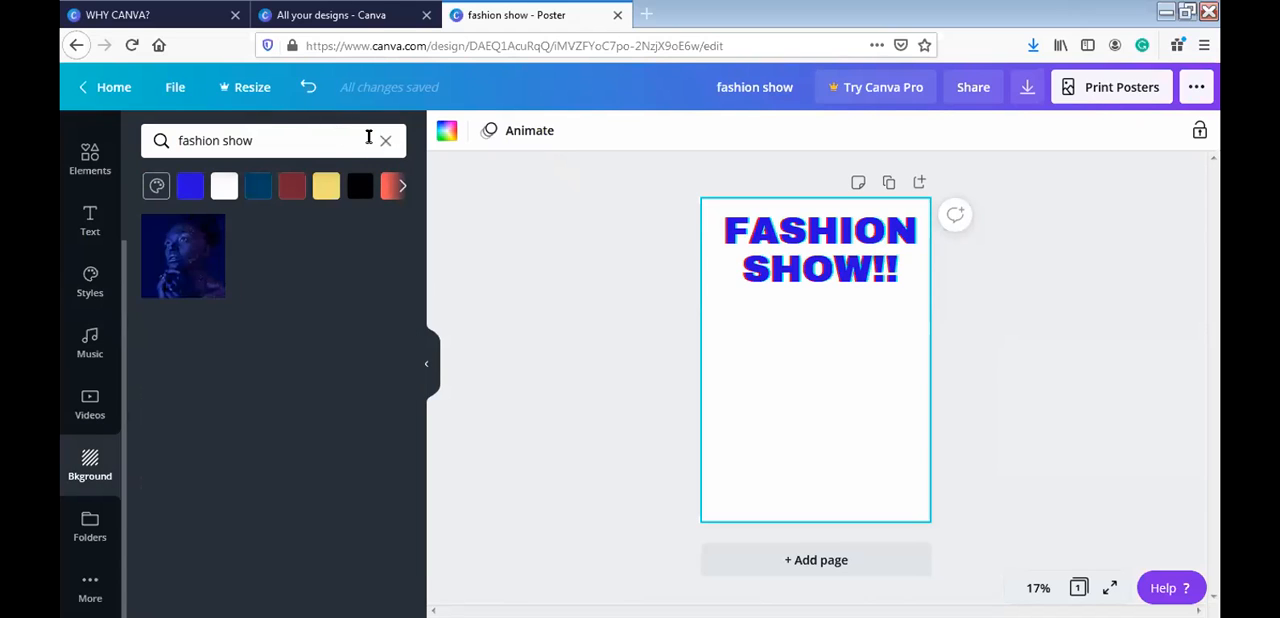
pyautogui.click(387, 142)
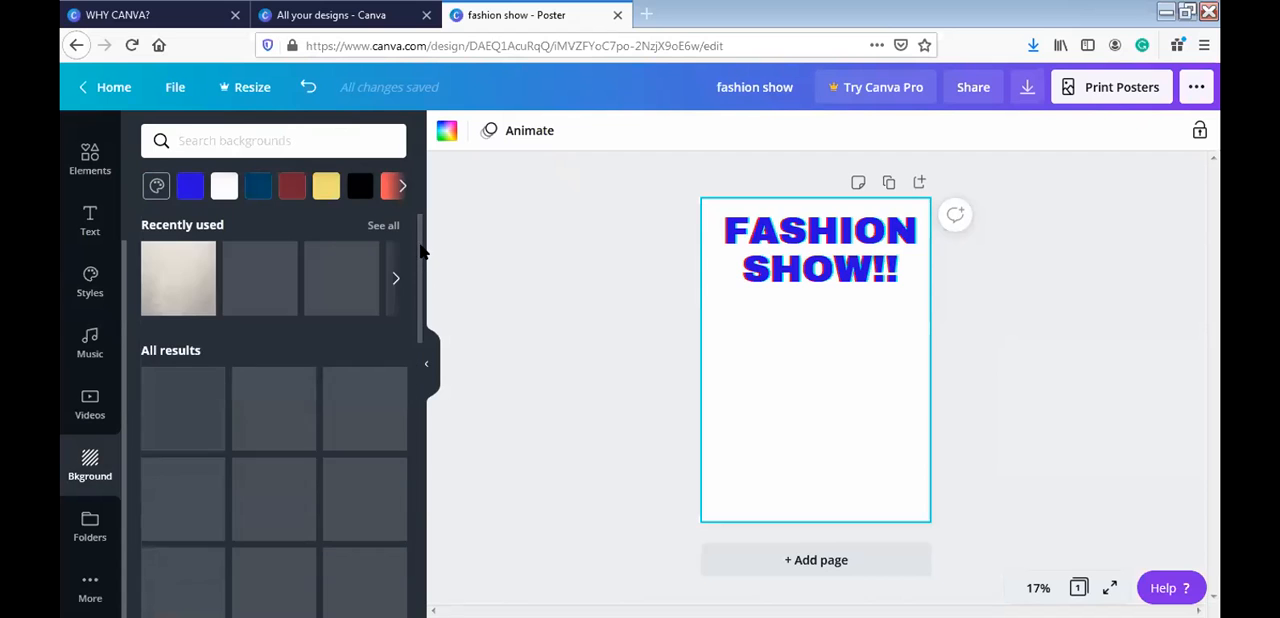
# - Try the dark string-lights photo and the red textured image as the poster background
pyautogui.scroll(-3, 418, 249)
pyautogui.scroll(-1, 421, 332)
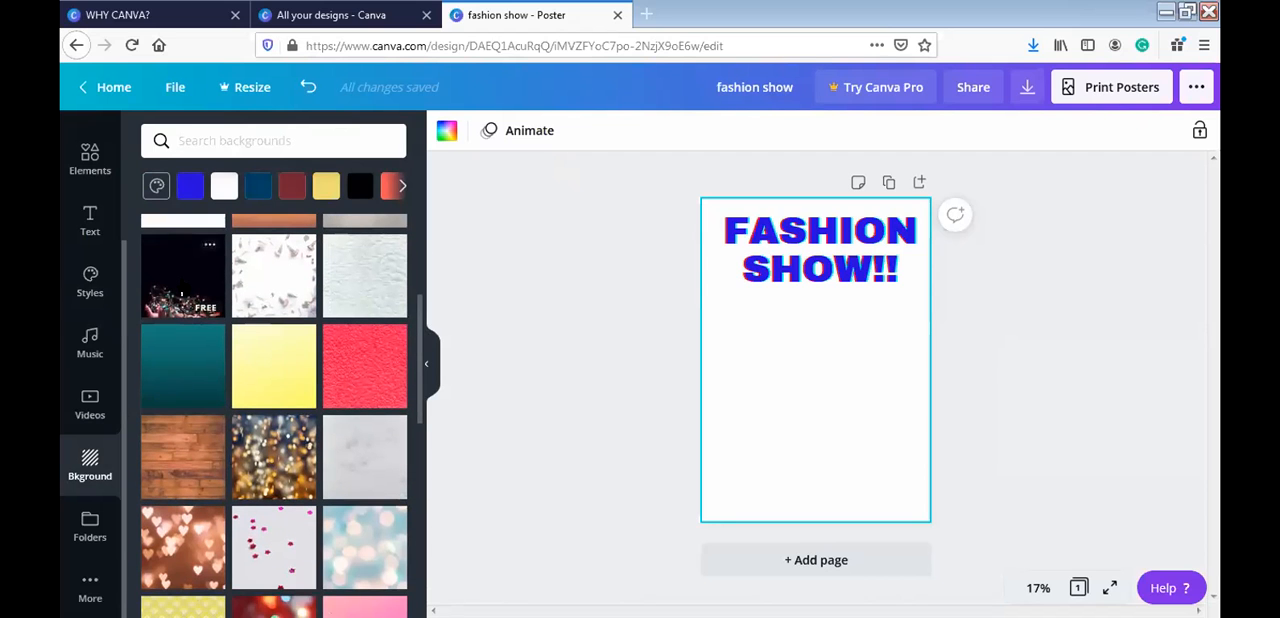
pyautogui.click(182, 294)
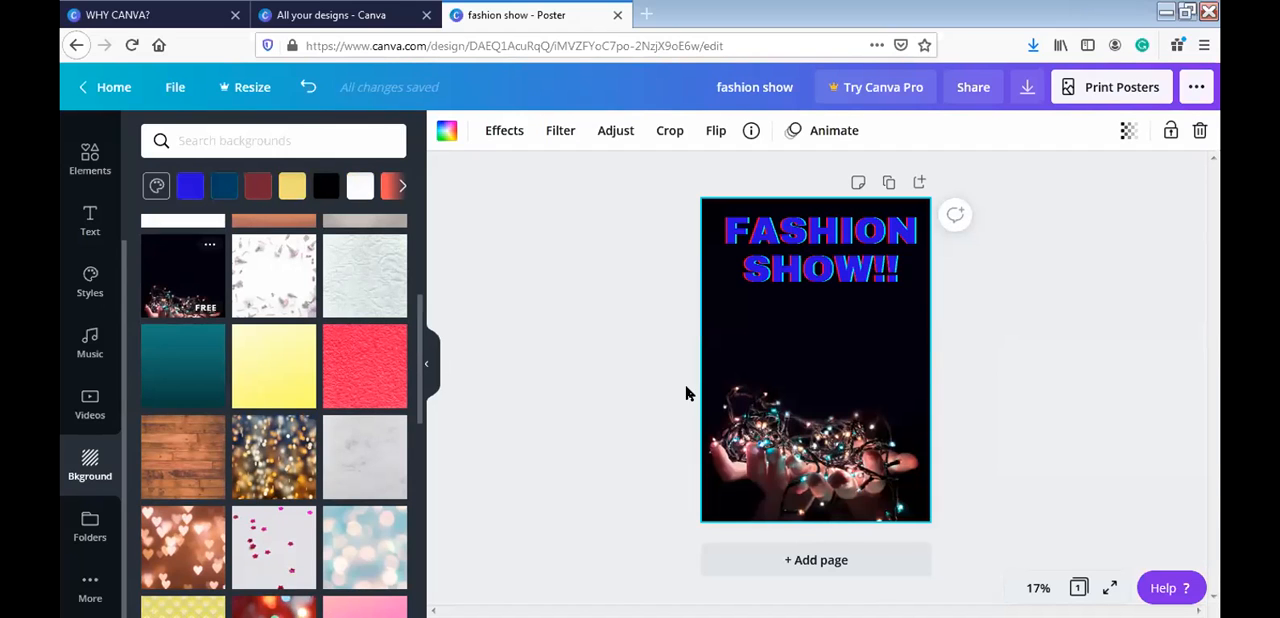
pyautogui.click(370, 340)
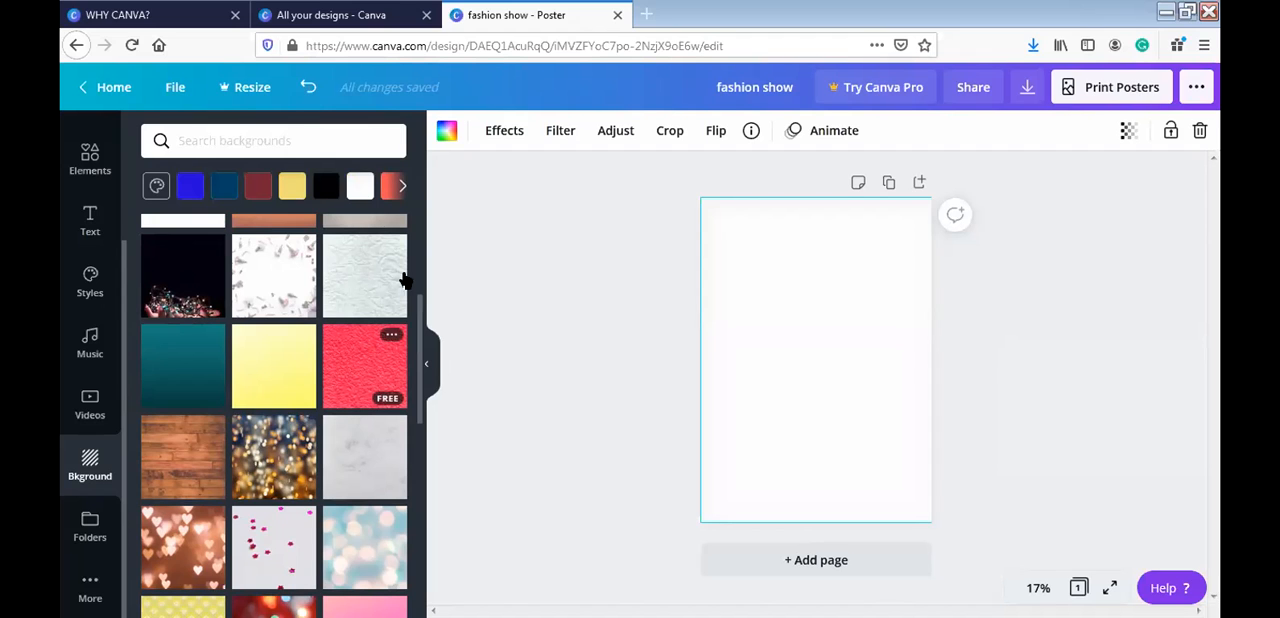
pyautogui.moveTo(420, 342); pyautogui.dragTo(424, 210)
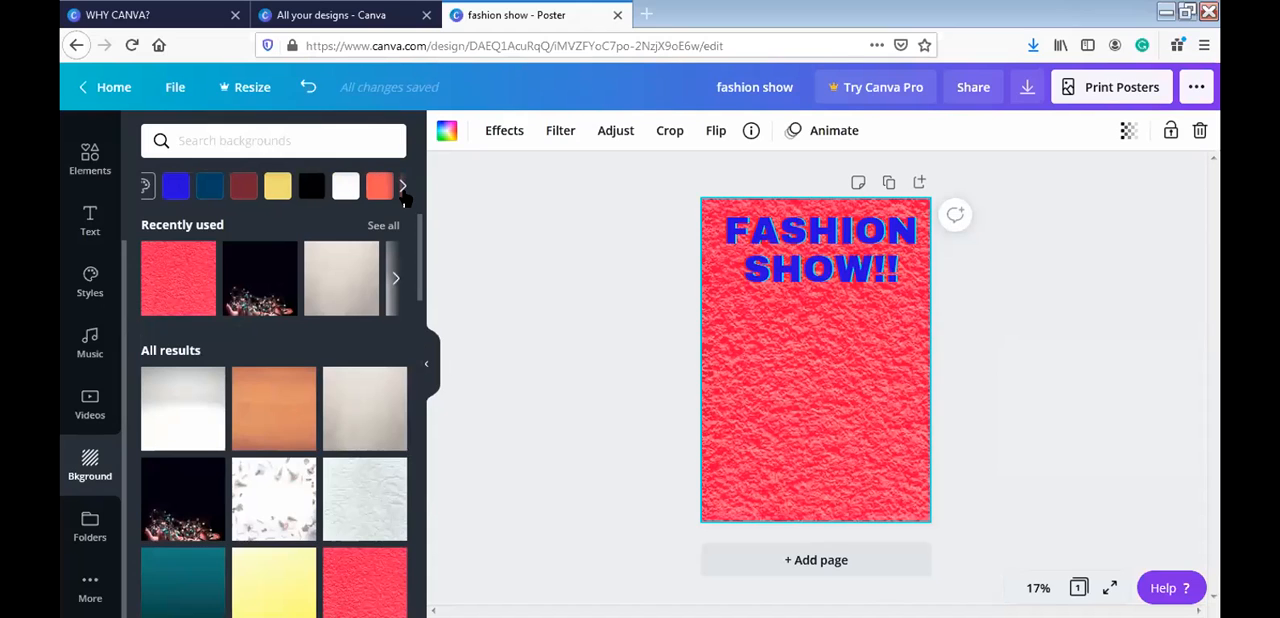
# - Try solid turquoise, green and dark red as the poster's background colour
pyautogui.click(402, 187)
pyautogui.click(354, 186)
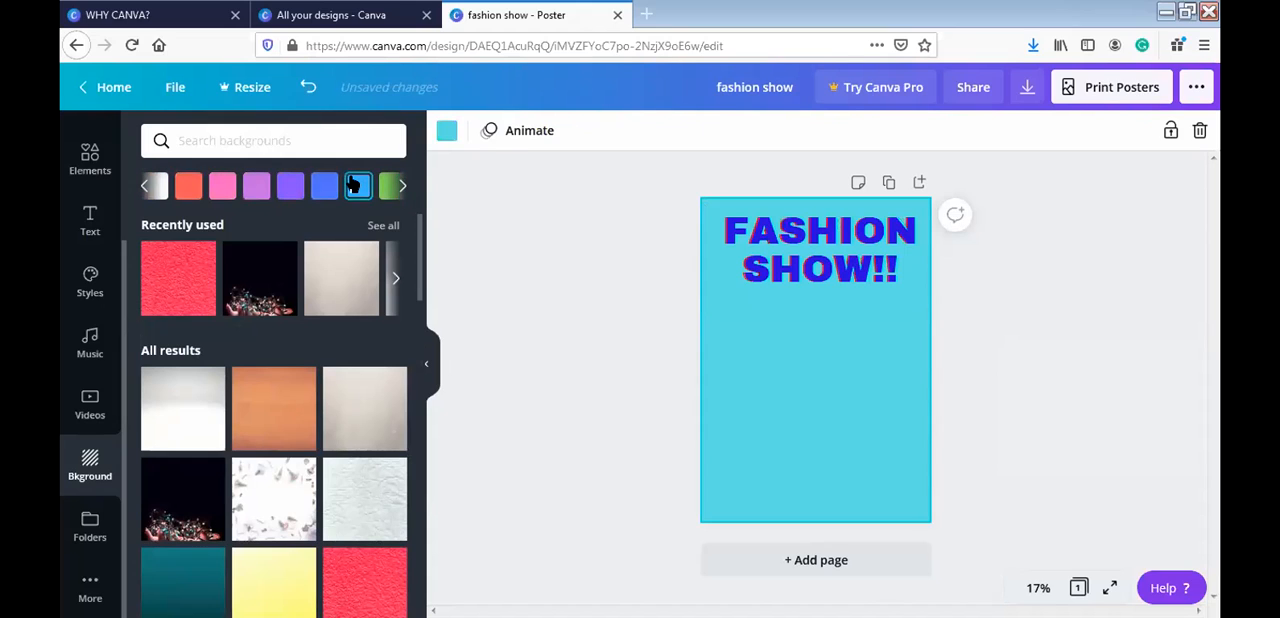
pyautogui.click(388, 187)
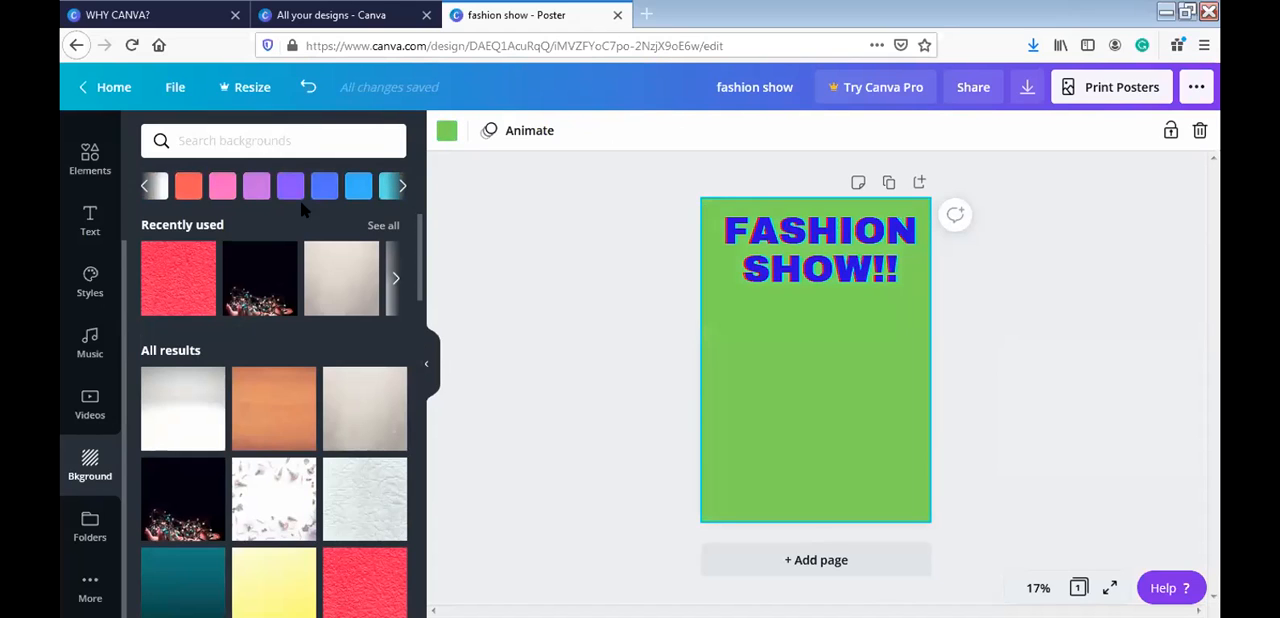
pyautogui.click(151, 186)
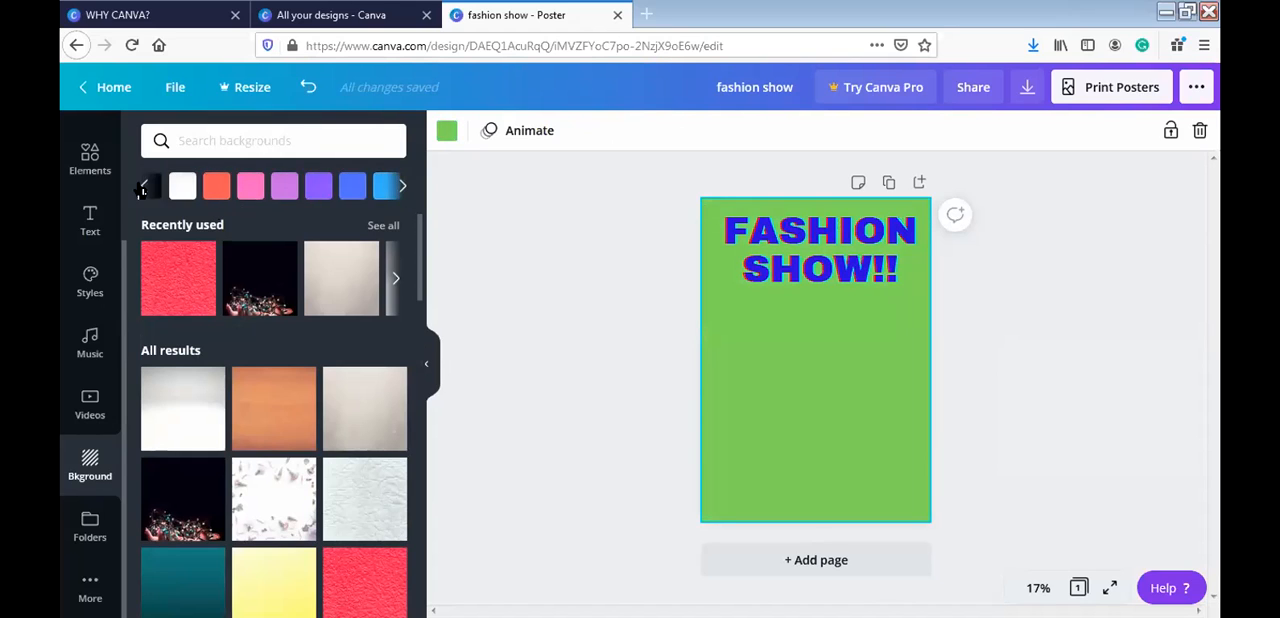
pyautogui.click(292, 186)
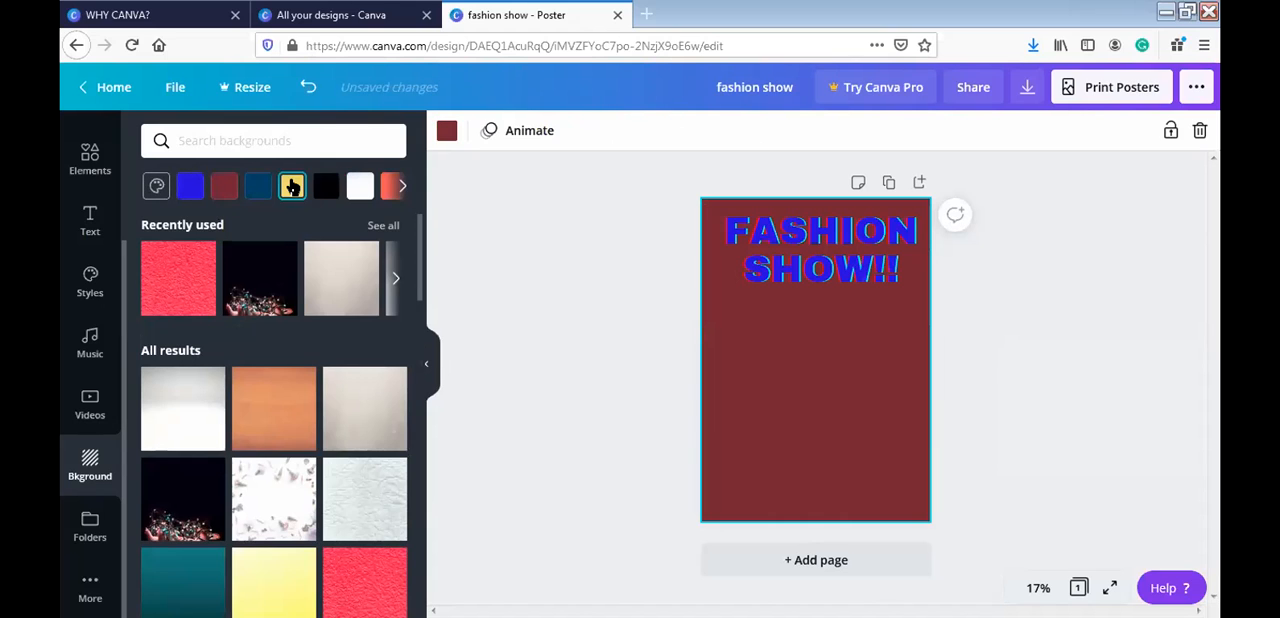
pyautogui.click(790, 316)
pyautogui.click(811, 318)
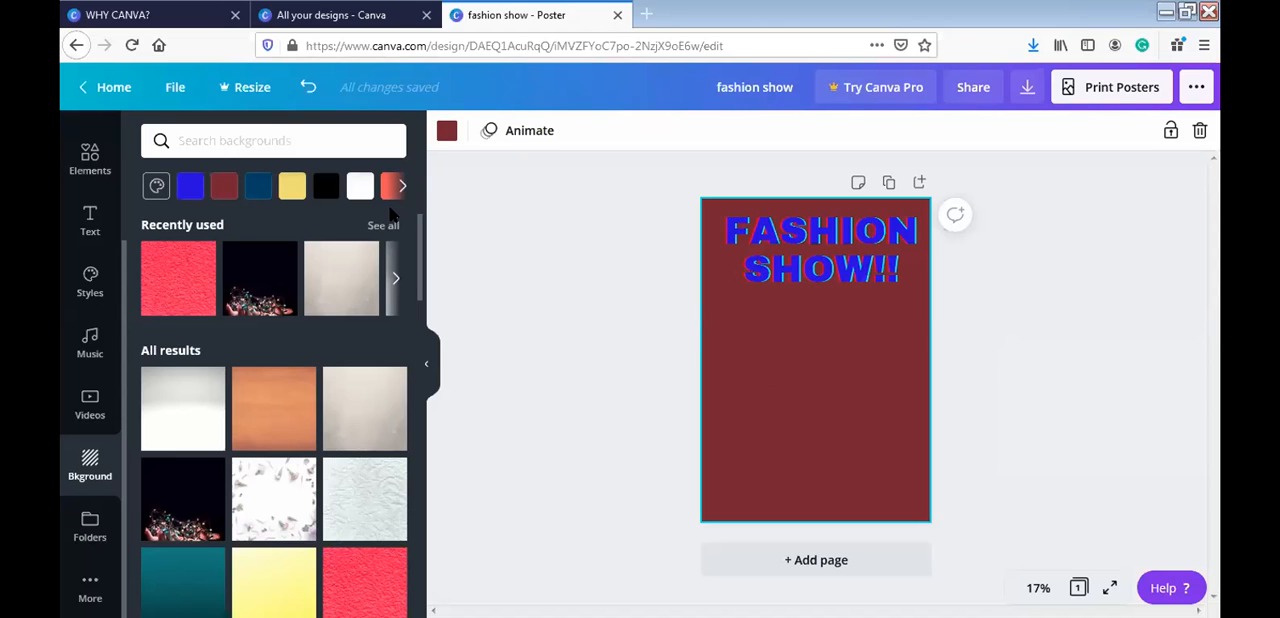
# - Try the yellow brand colour on the poster background and apply the plain beige textured background instead
pyautogui.click(158, 188)
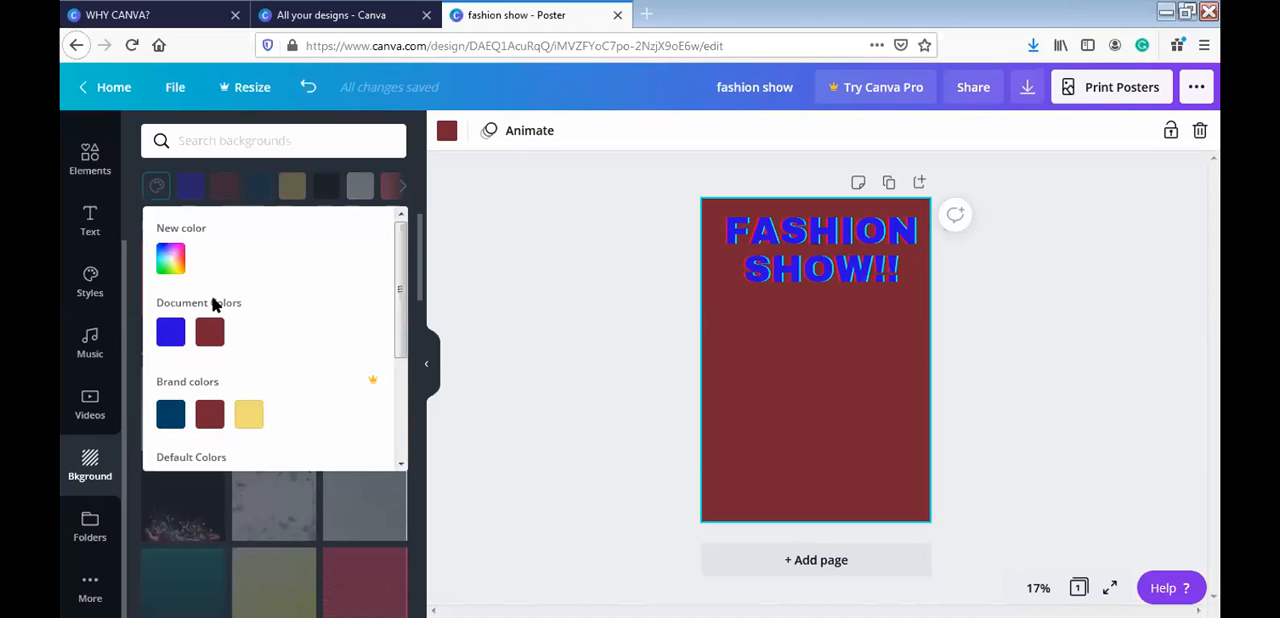
pyautogui.click(240, 418)
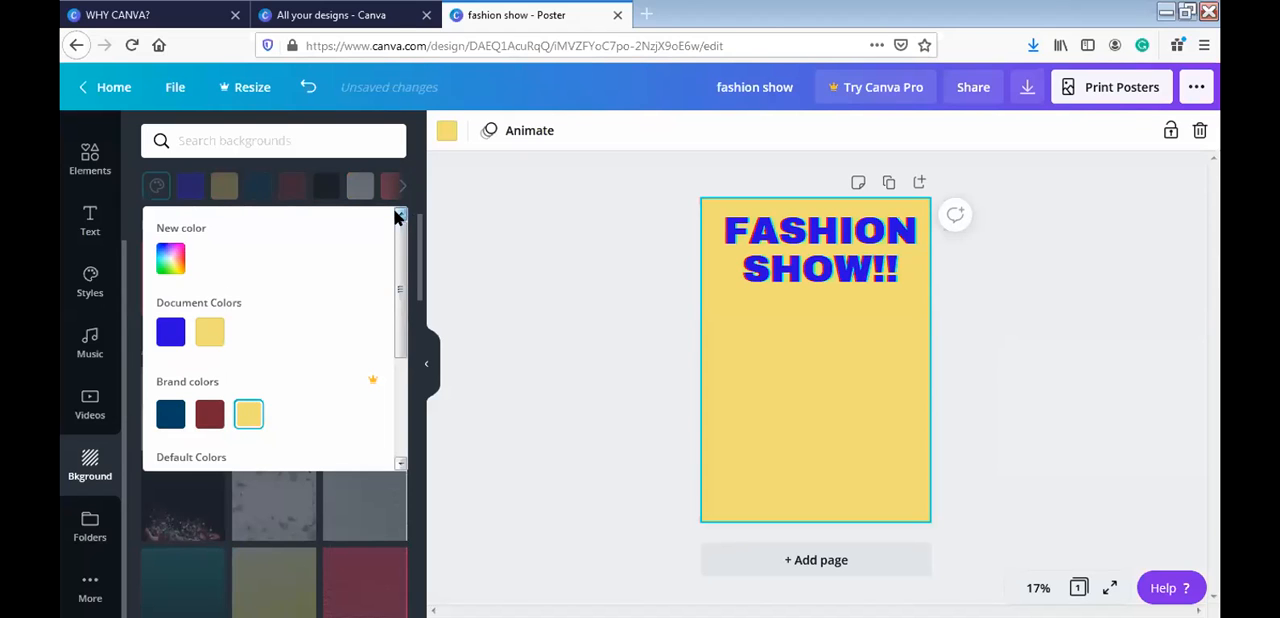
pyautogui.click(485, 261)
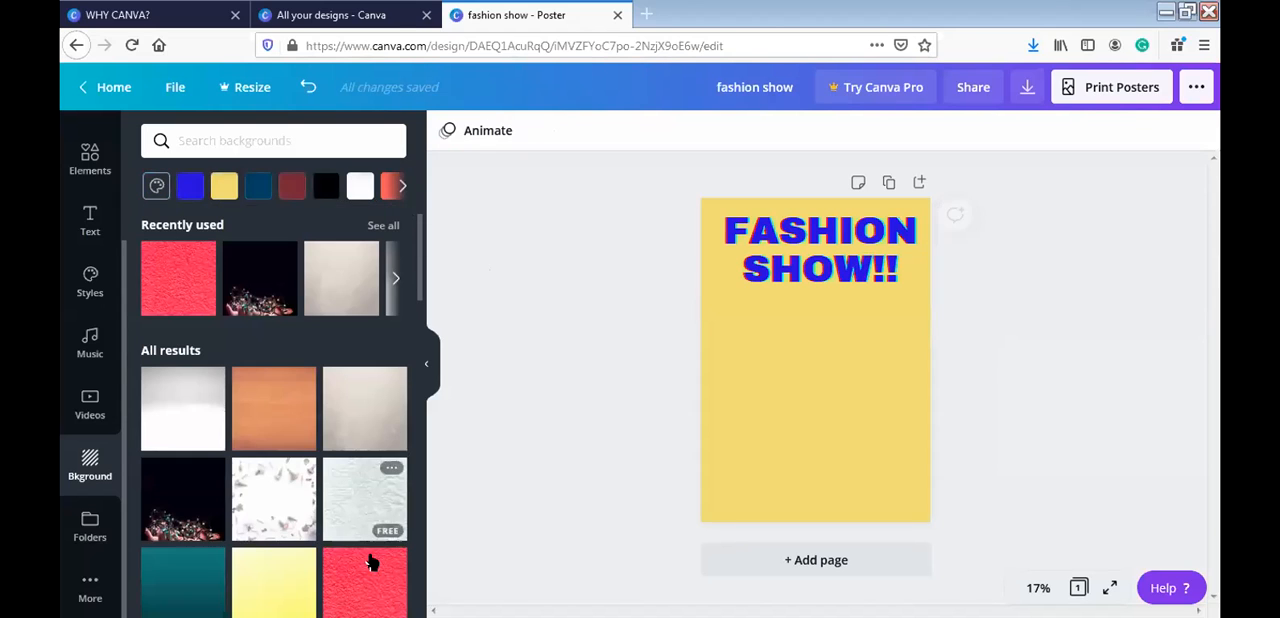
pyautogui.click(350, 422)
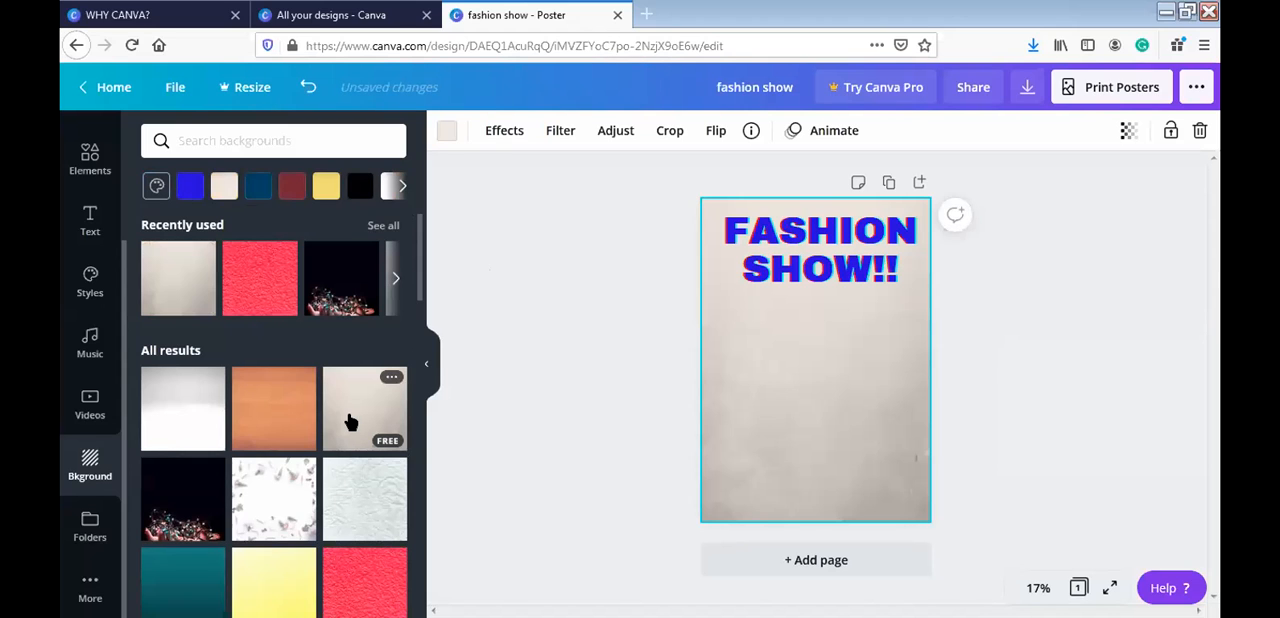
pyautogui.click(553, 349)
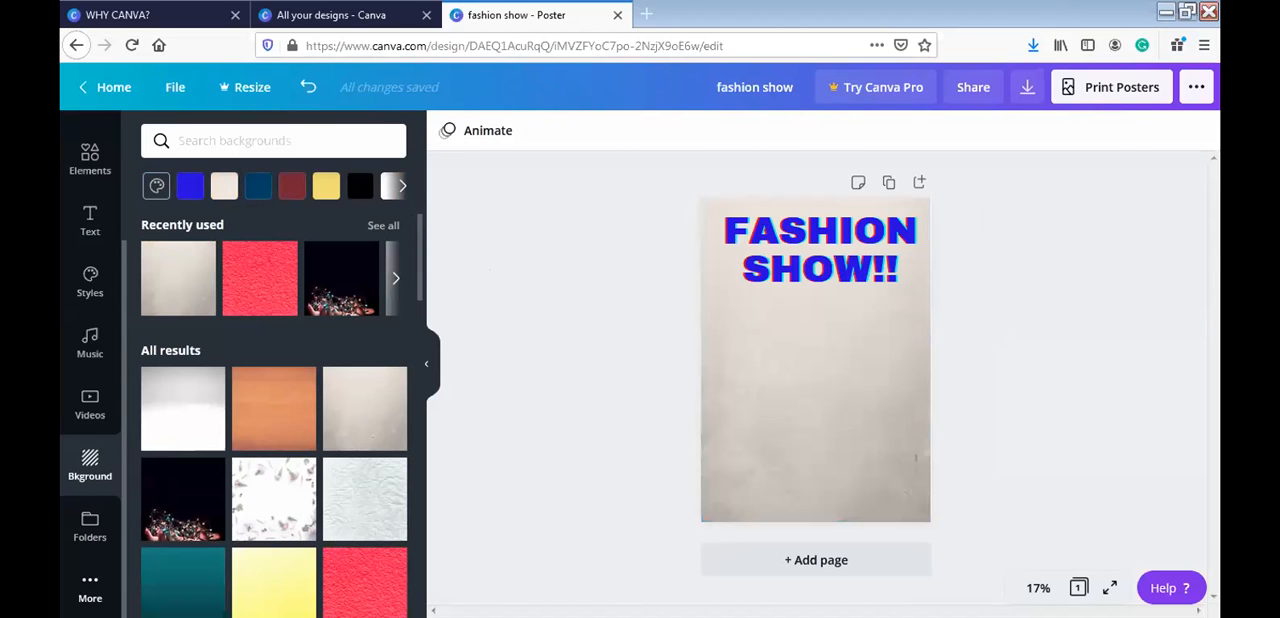
# - Look through the extra apps and integrations and the styles, and open the elements library
pyautogui.click(90, 588)
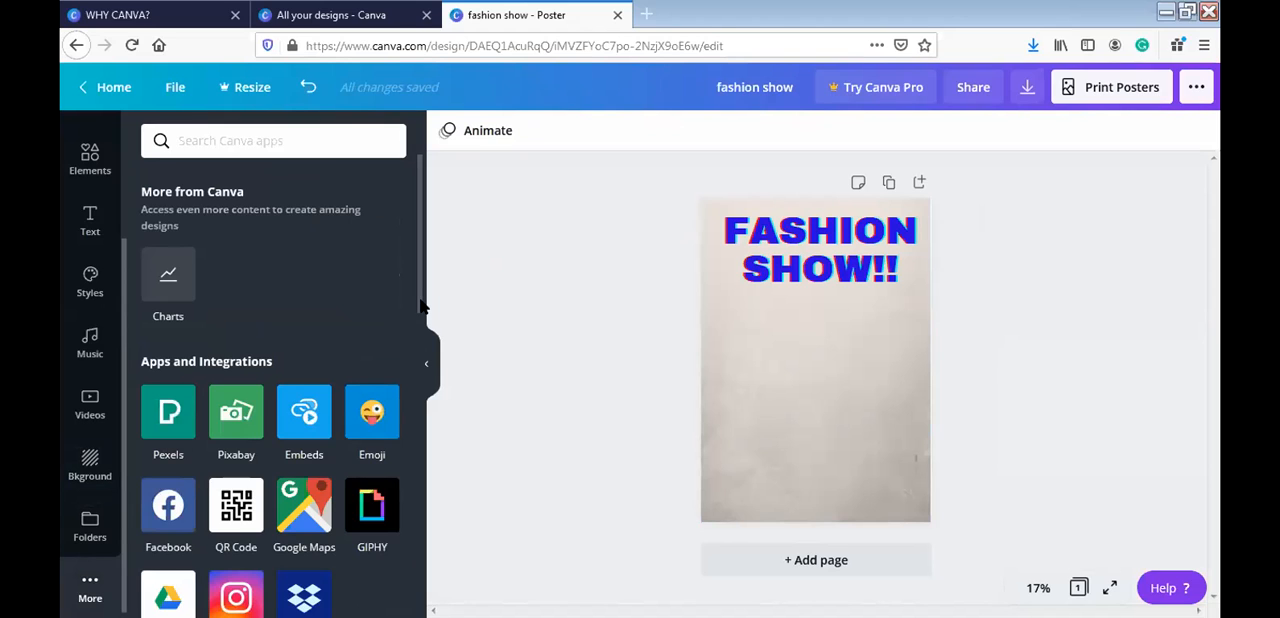
pyautogui.scroll(-3, 421, 307)
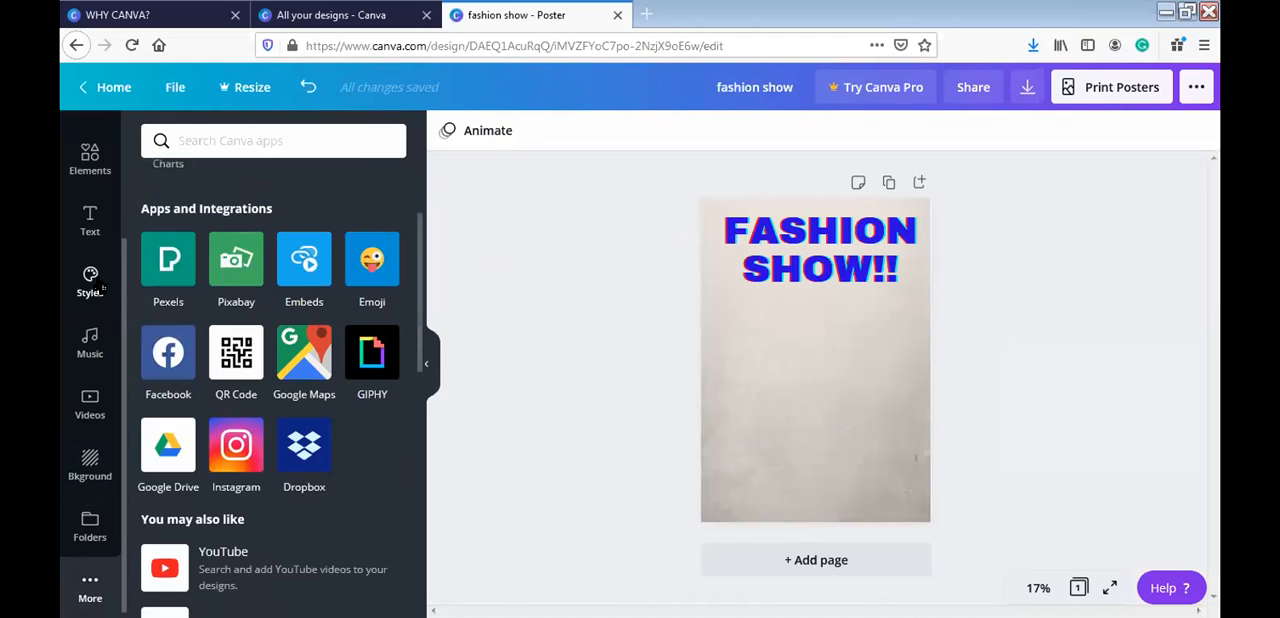
pyautogui.click(90, 282)
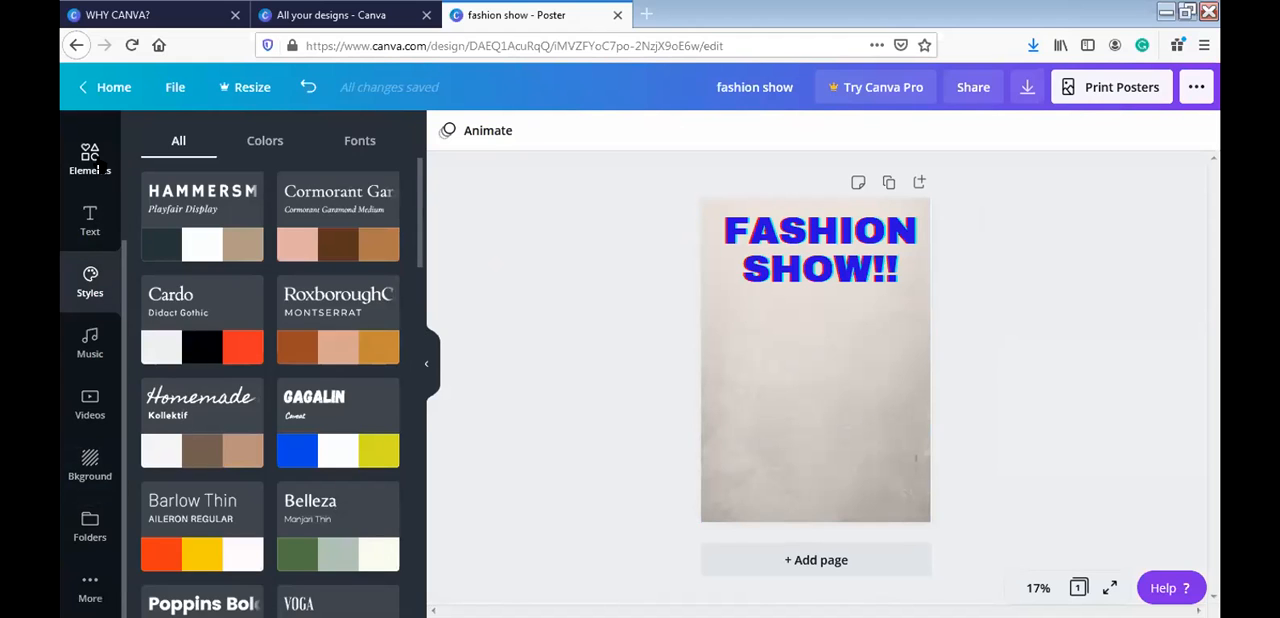
pyautogui.click(97, 168)
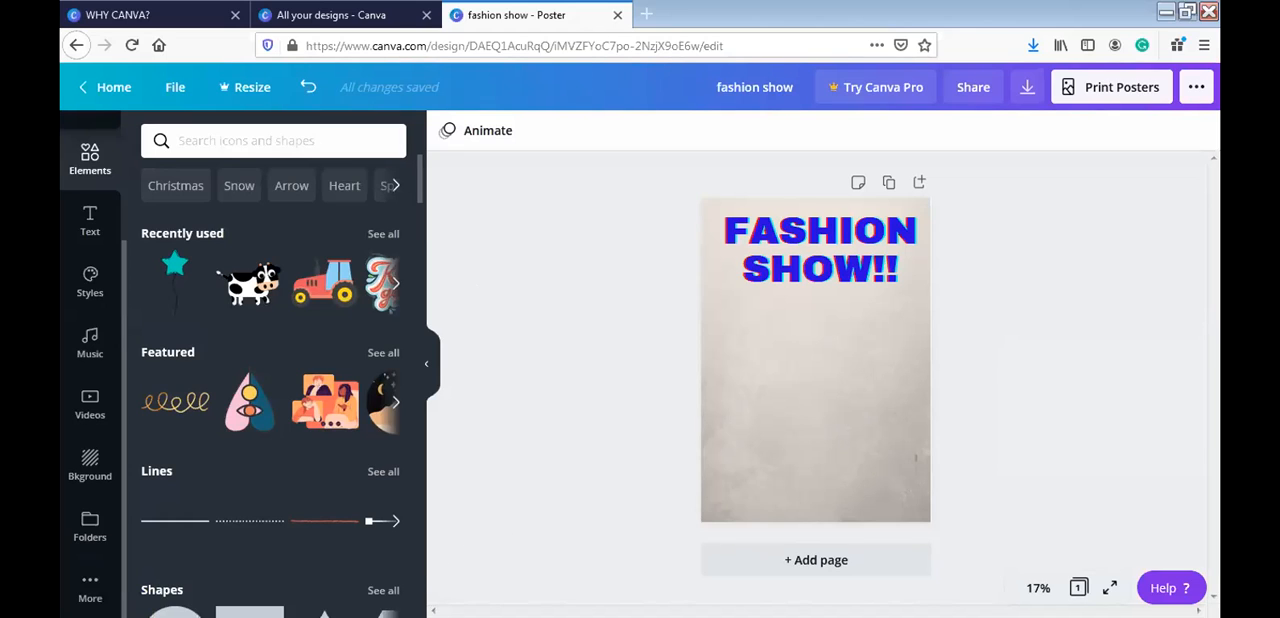
# - Switch from the browser to the "poster" text file in Notepad
pyautogui.click(480, 405)
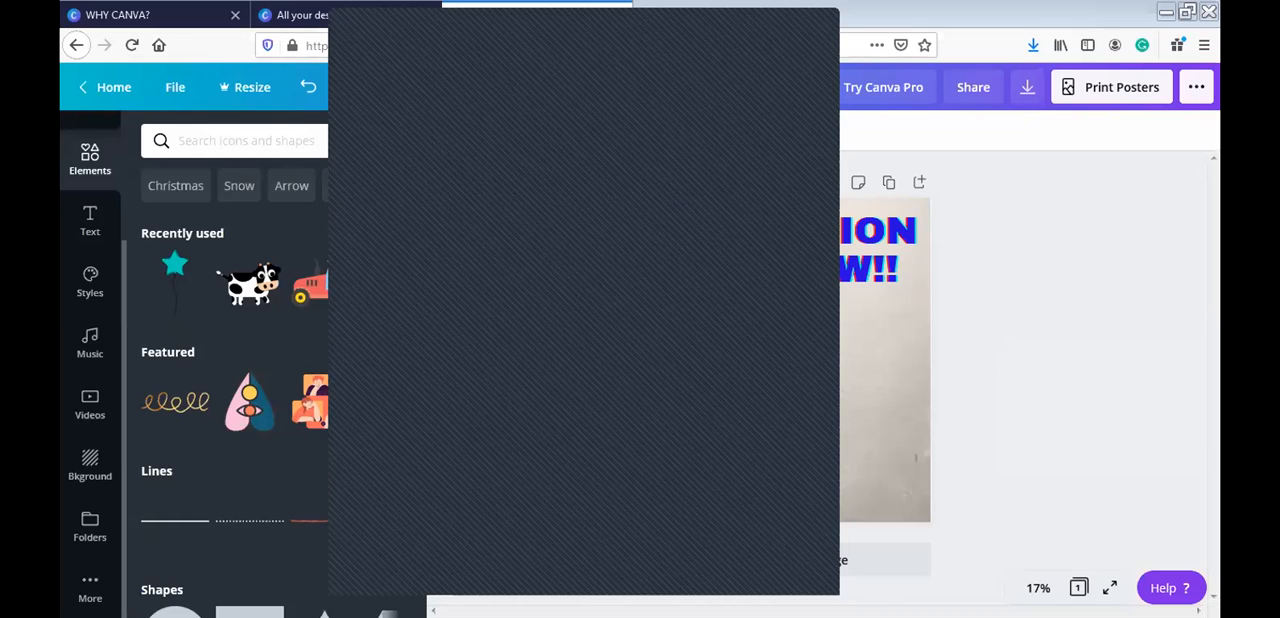
pyautogui.hotkey('alt', 'Tab')
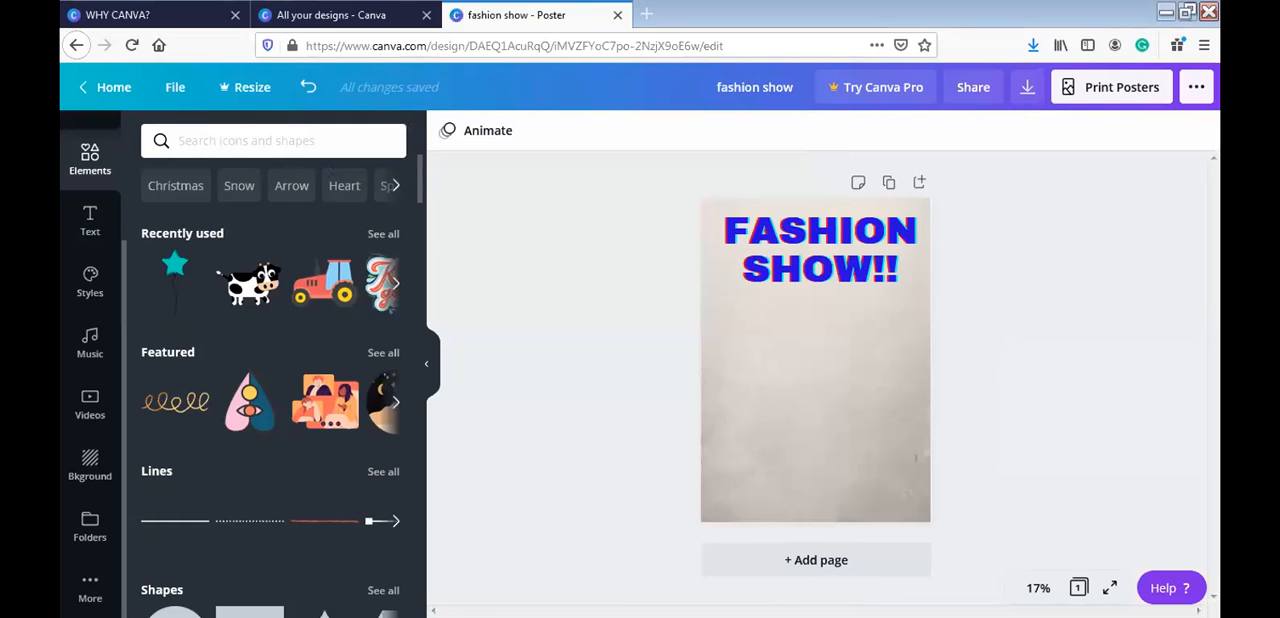
pyautogui.hotkey('alt', 'Tab')
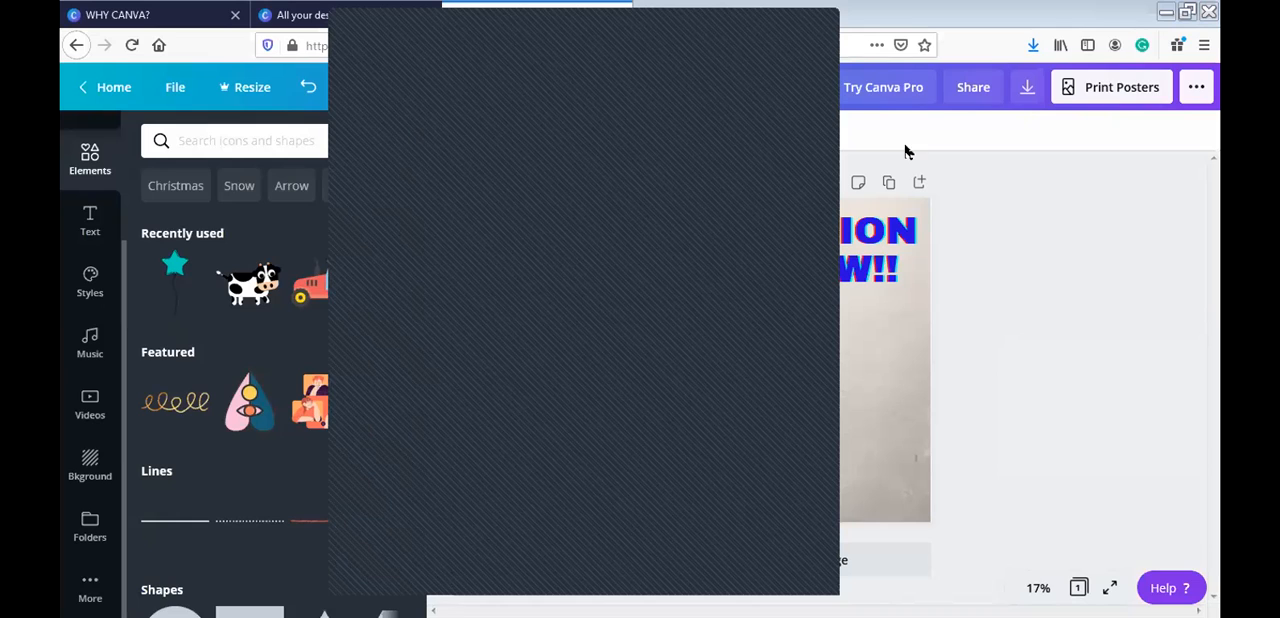
pyautogui.click(1165, 12)
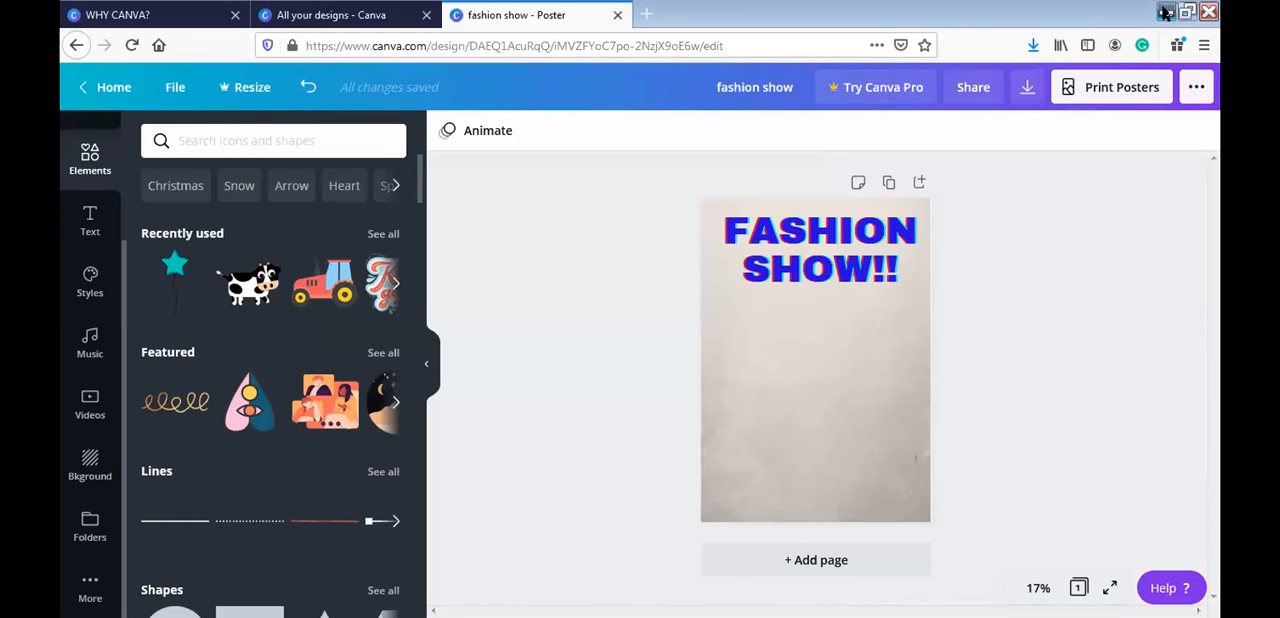
pyautogui.click(1187, 12)
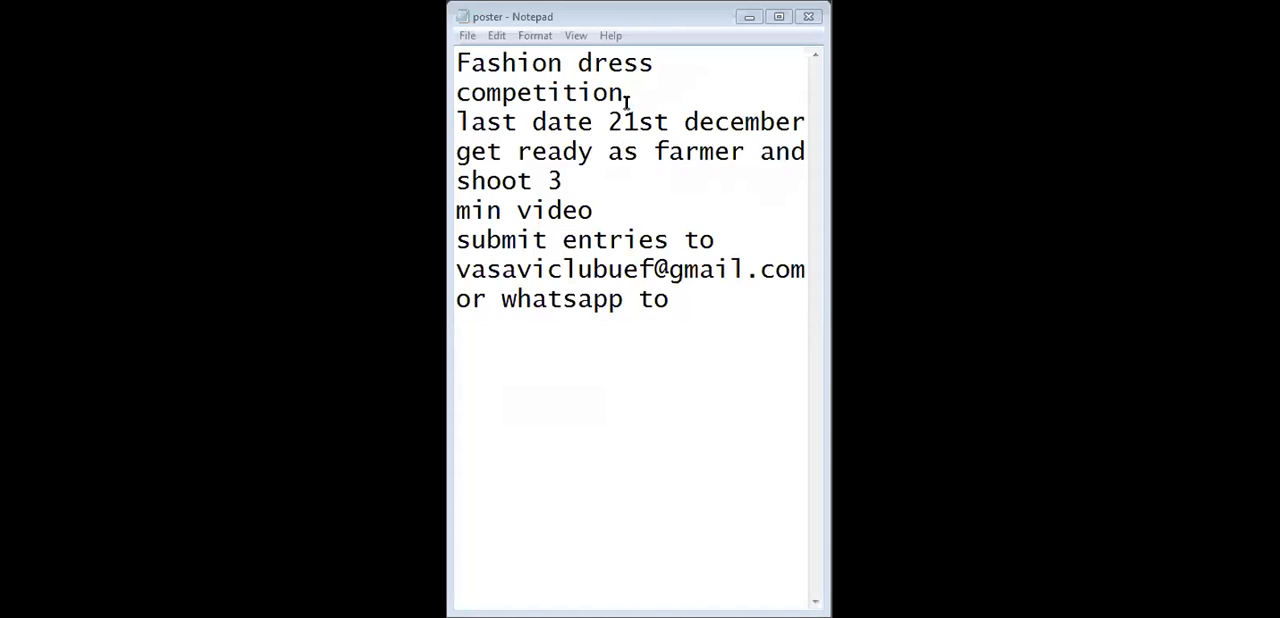
# - Review the brief's competition title, last date, farmer costume and 3 min video instruction, and entry submission details
pyautogui.moveTo(628, 97); pyautogui.dragTo(458, 60)
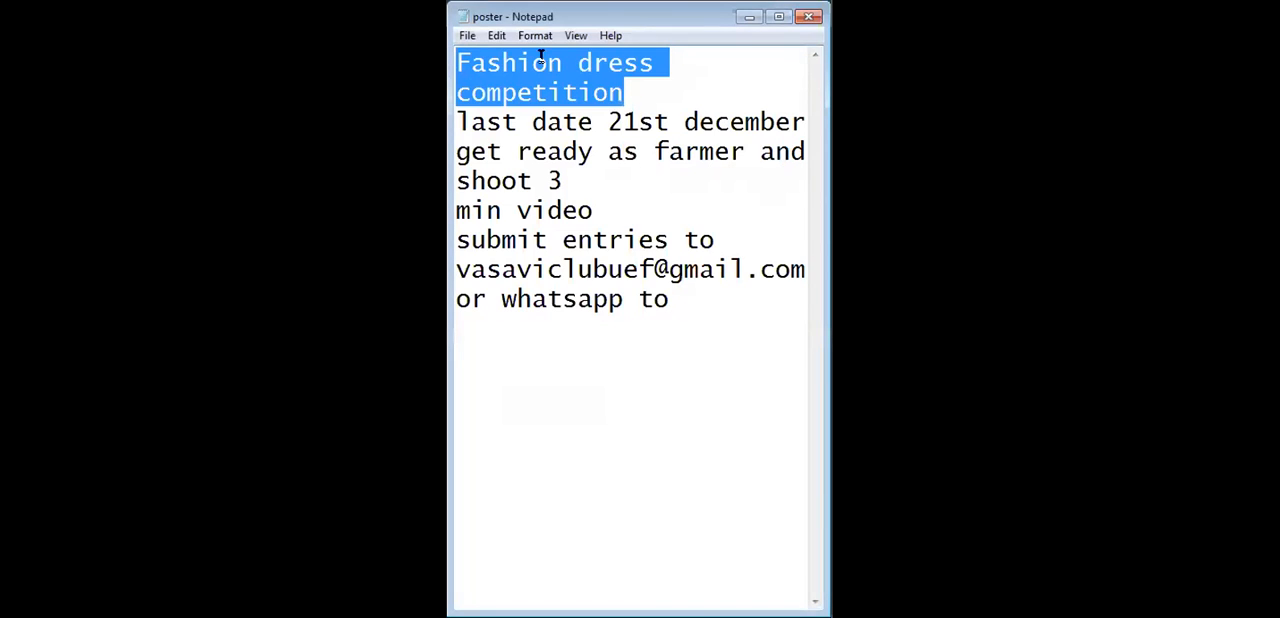
pyautogui.click(657, 82)
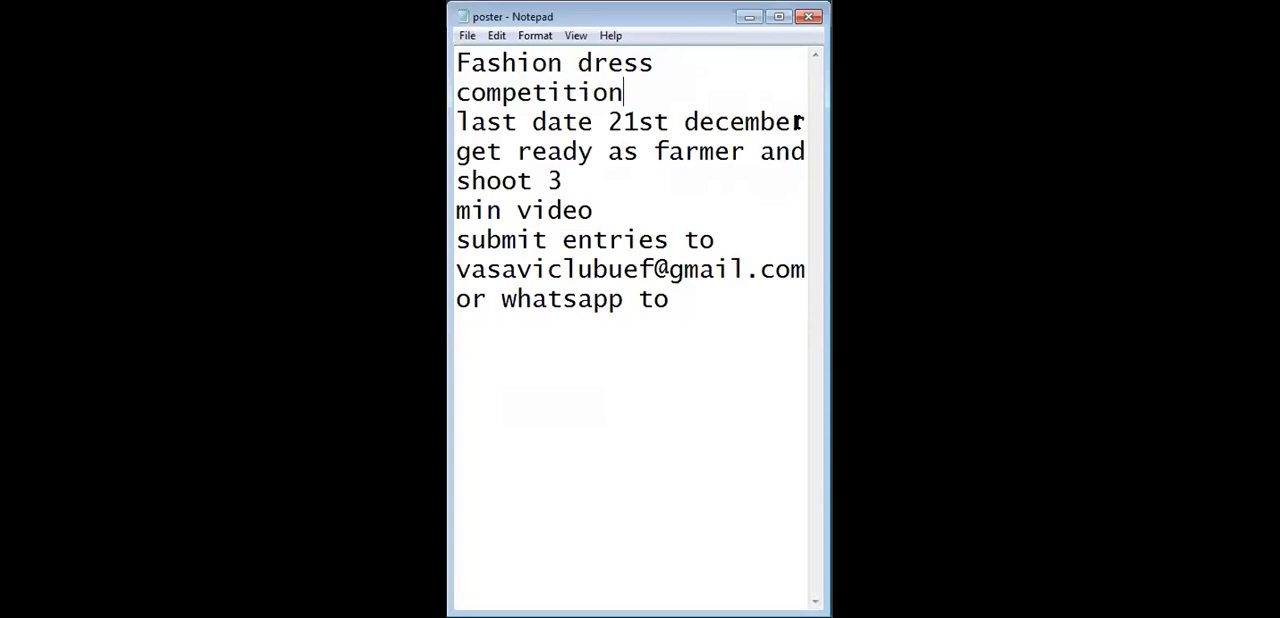
pyautogui.moveTo(793, 121); pyautogui.dragTo(487, 151)
pyautogui.click(793, 99)
pyautogui.moveTo(620, 180); pyautogui.dragTo(522, 180)
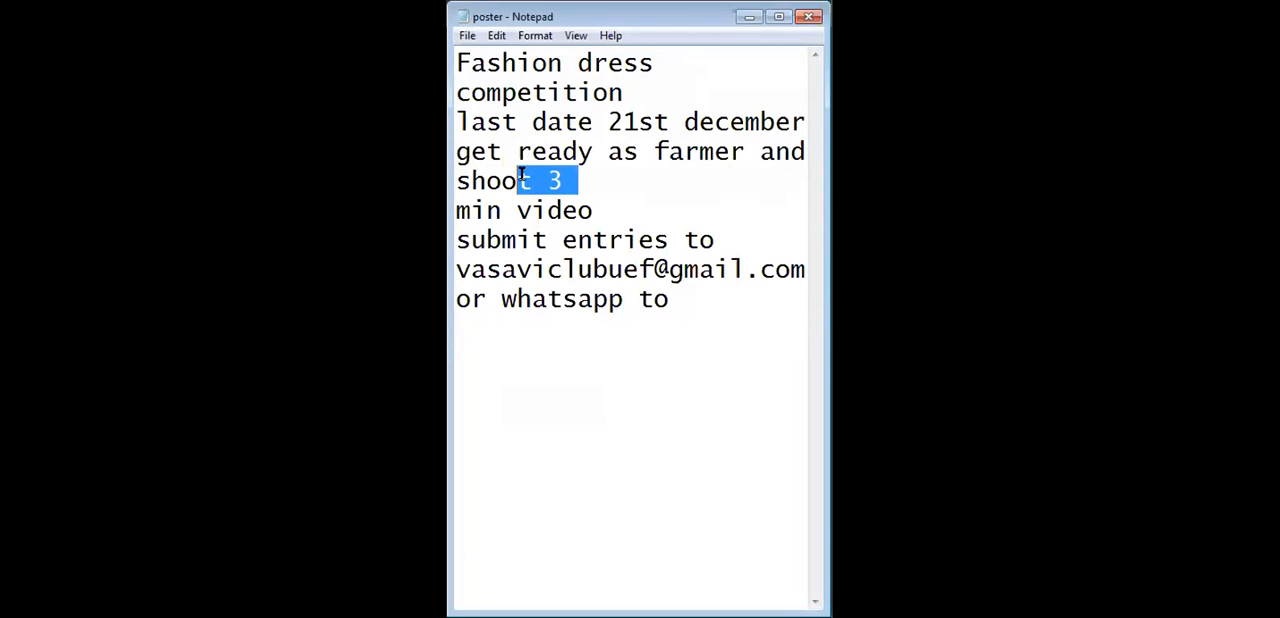
pyautogui.moveTo(594, 211); pyautogui.dragTo(462, 152)
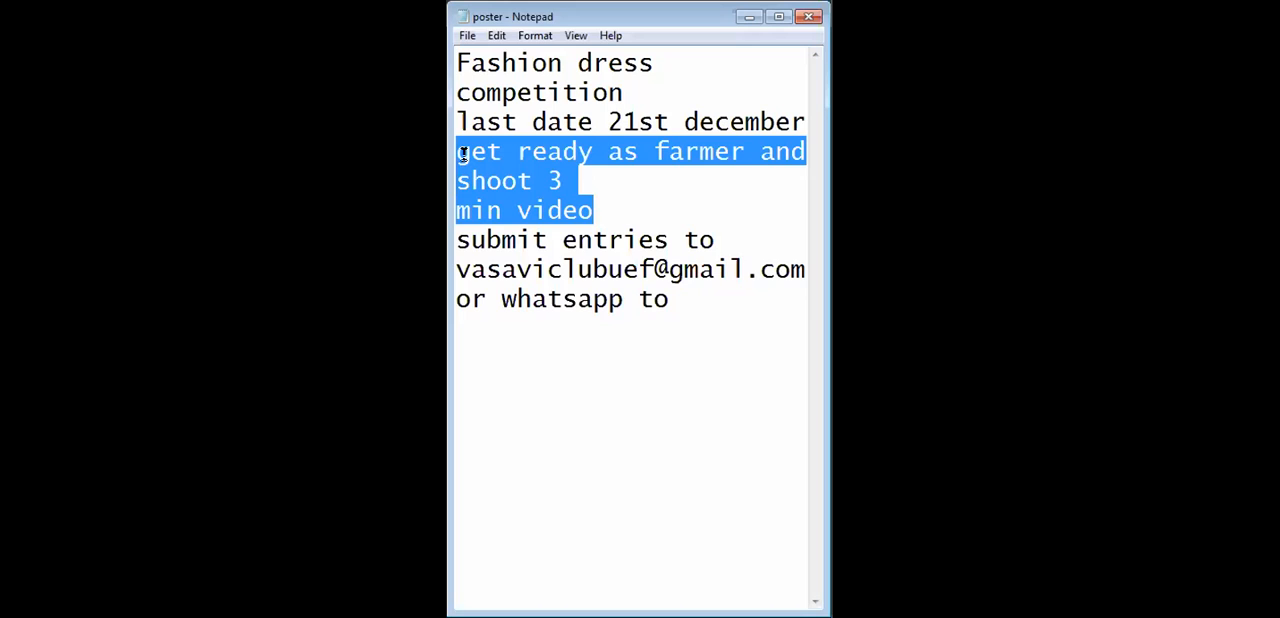
pyautogui.click(593, 210)
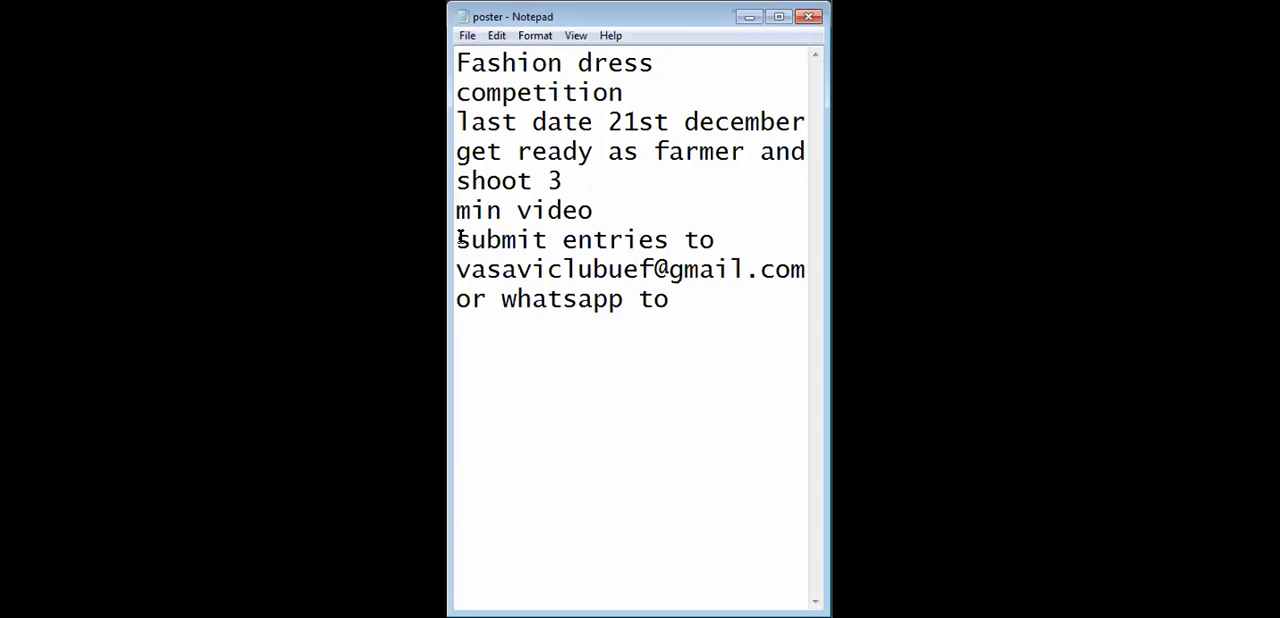
pyautogui.moveTo(457, 240); pyautogui.dragTo(787, 289)
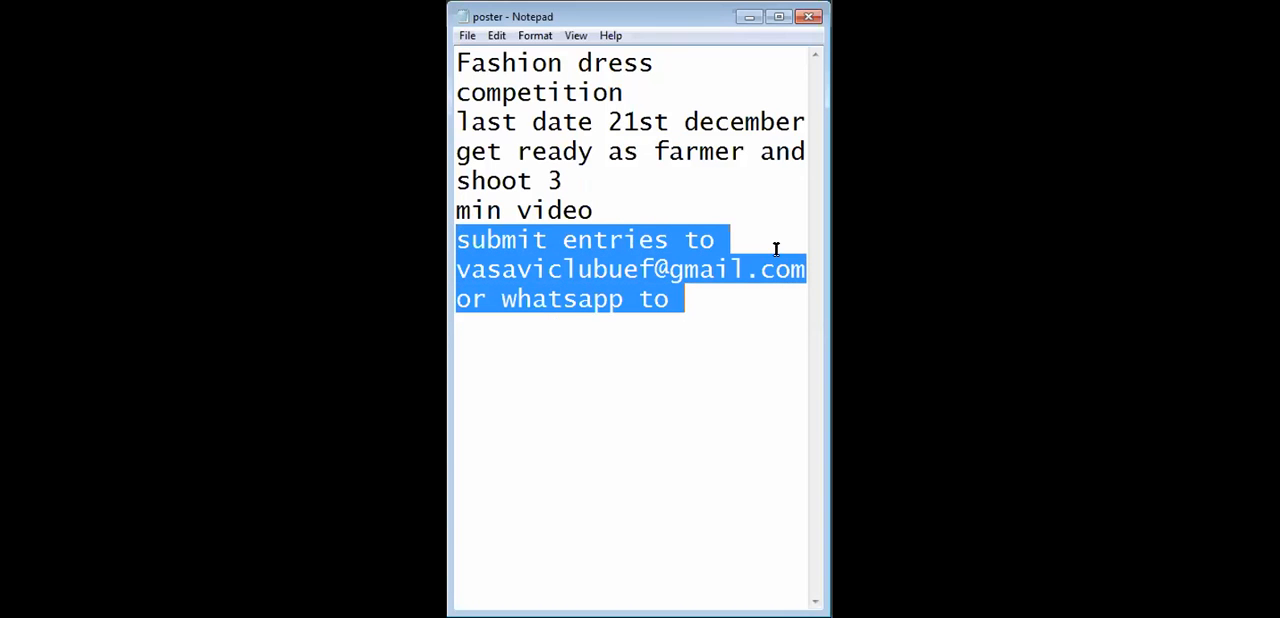
pyautogui.click(766, 237)
# - Add the contact's phone number after "or whatsapp to" at the end of the brief
pyautogui.click(716, 296)
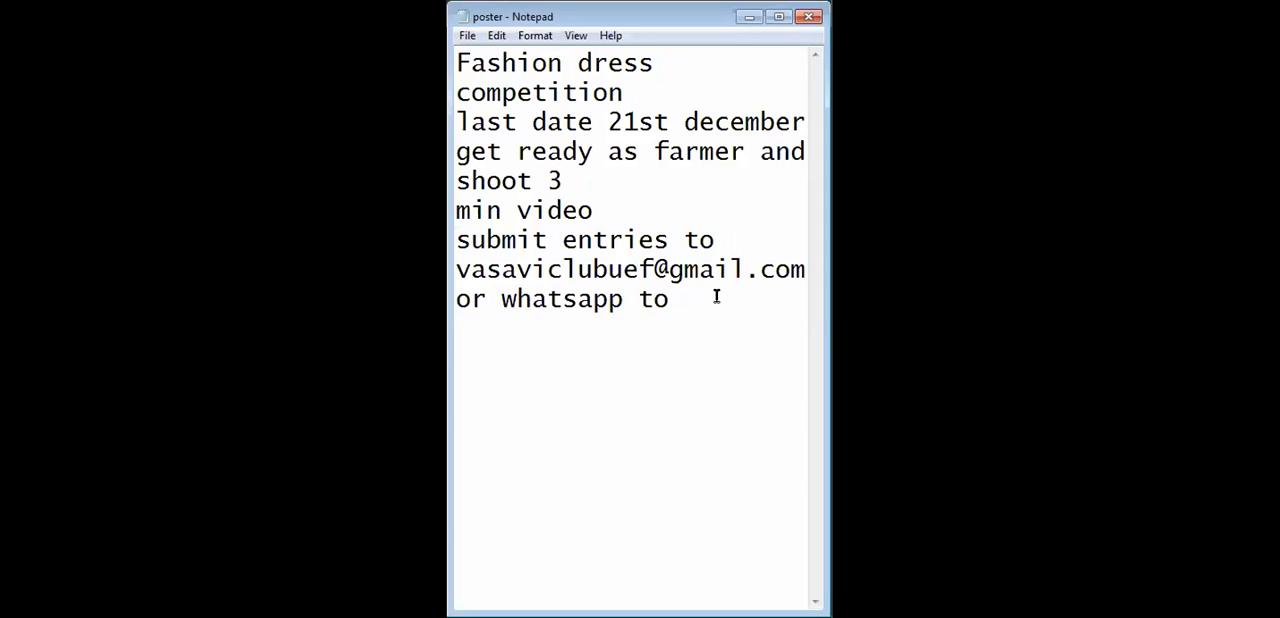
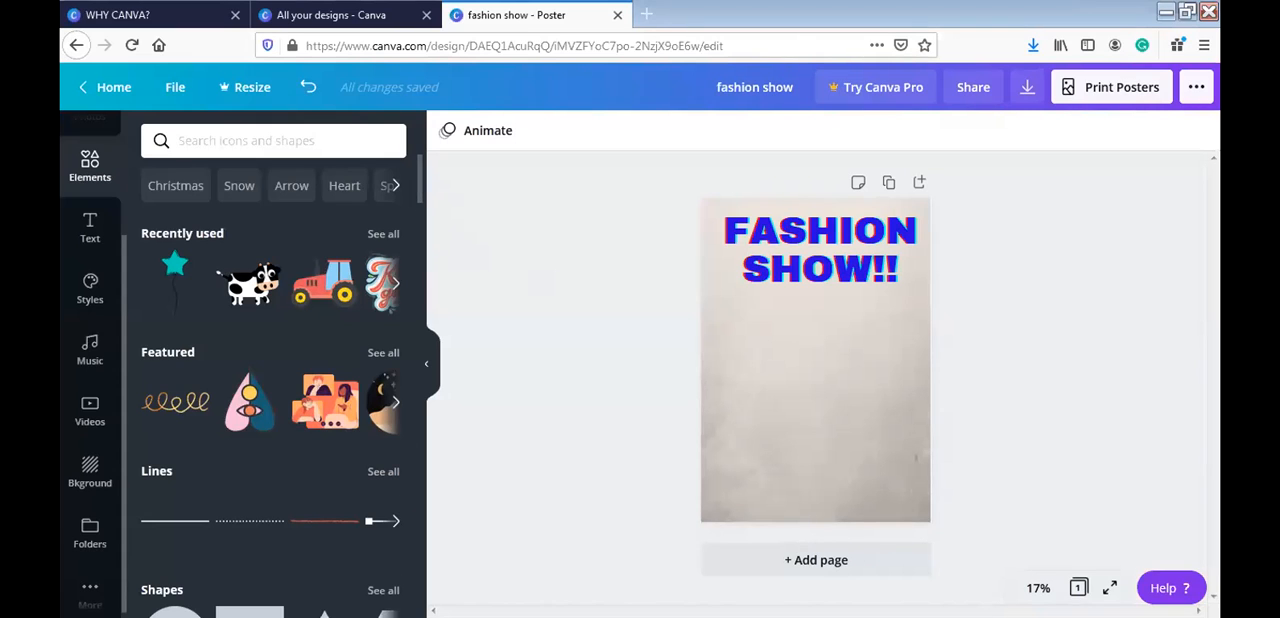
# - Switch back to the Canva poster and add a subheading reading "last date 21st december" in the Baron font
pyautogui.click(394, 110)
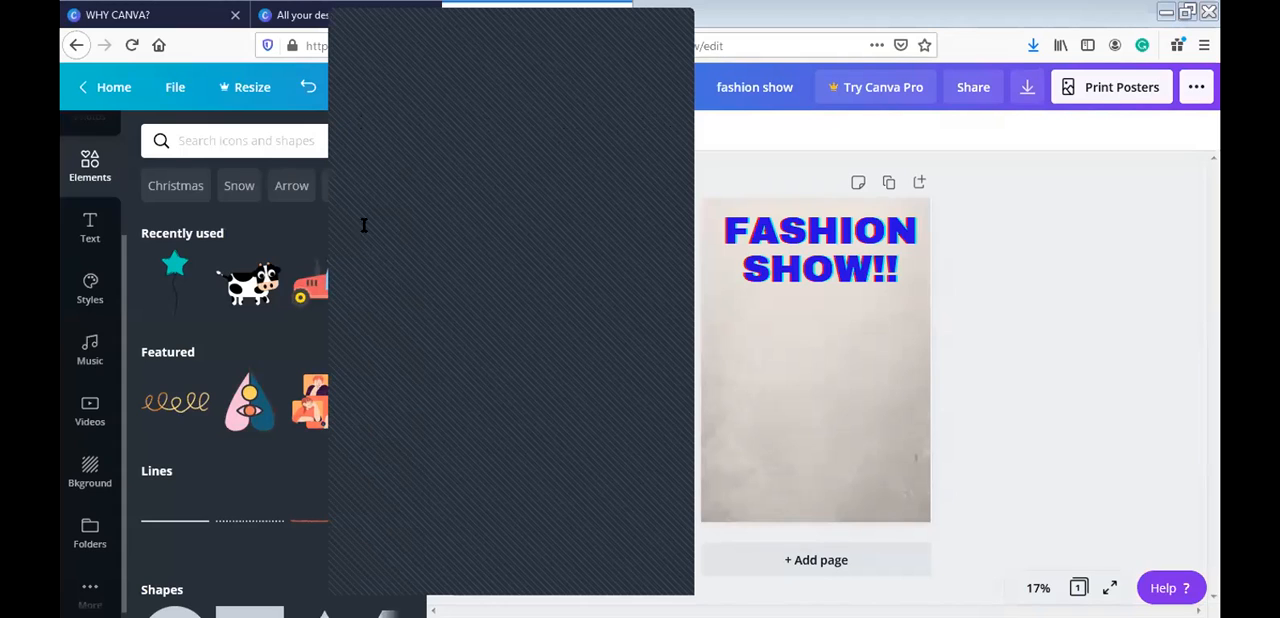
pyautogui.click(90, 222)
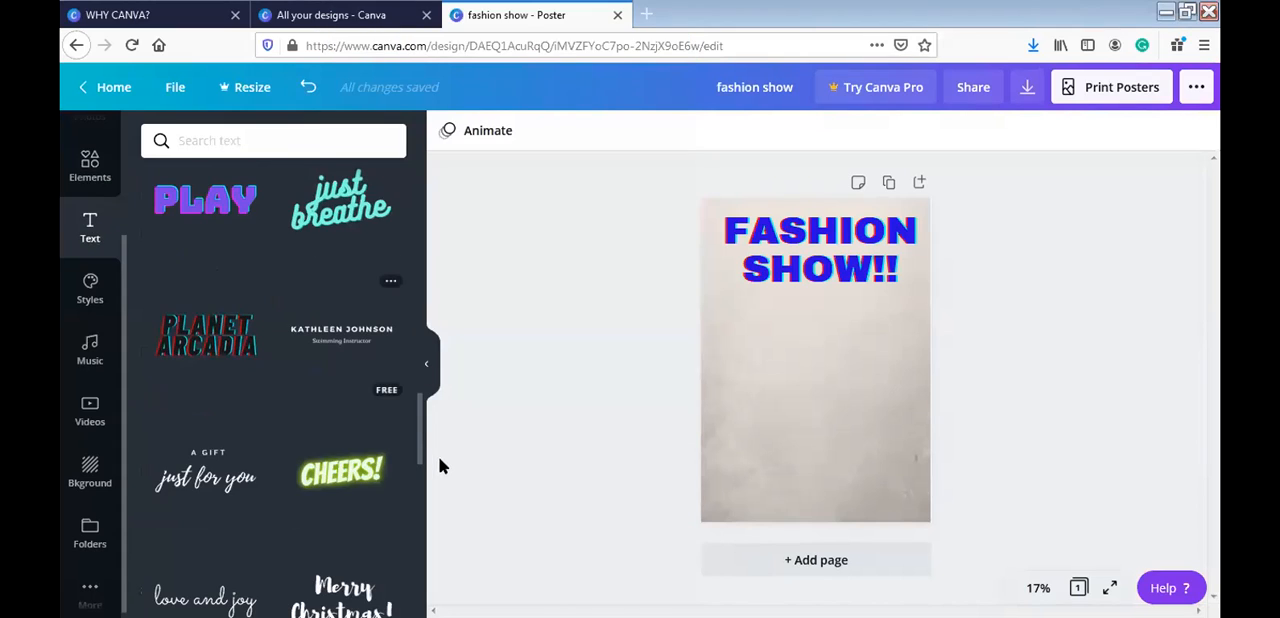
pyautogui.moveTo(419, 457); pyautogui.dragTo(421, 187)
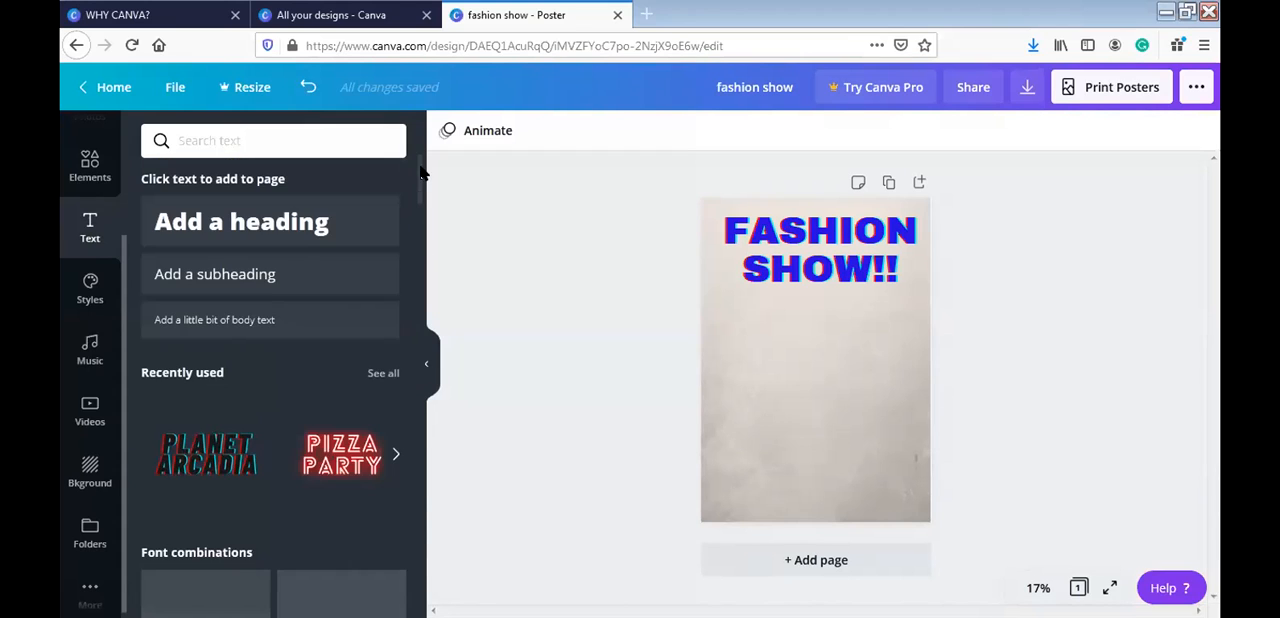
pyautogui.click(284, 273)
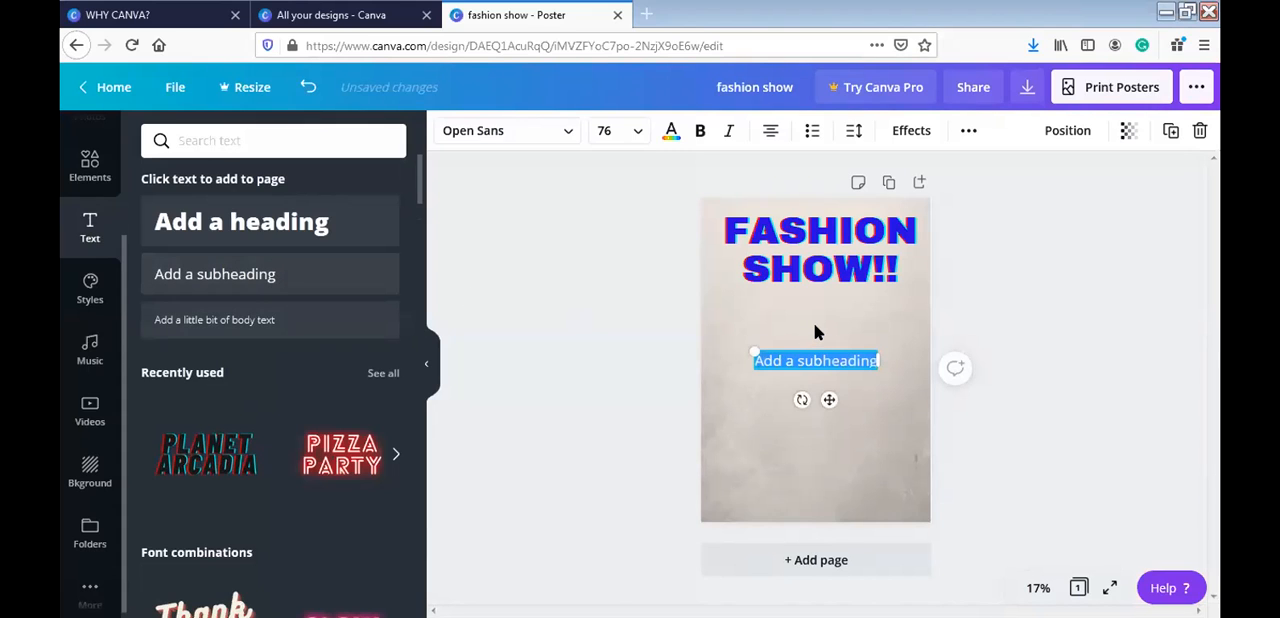
pyautogui.write('last date 21st december')
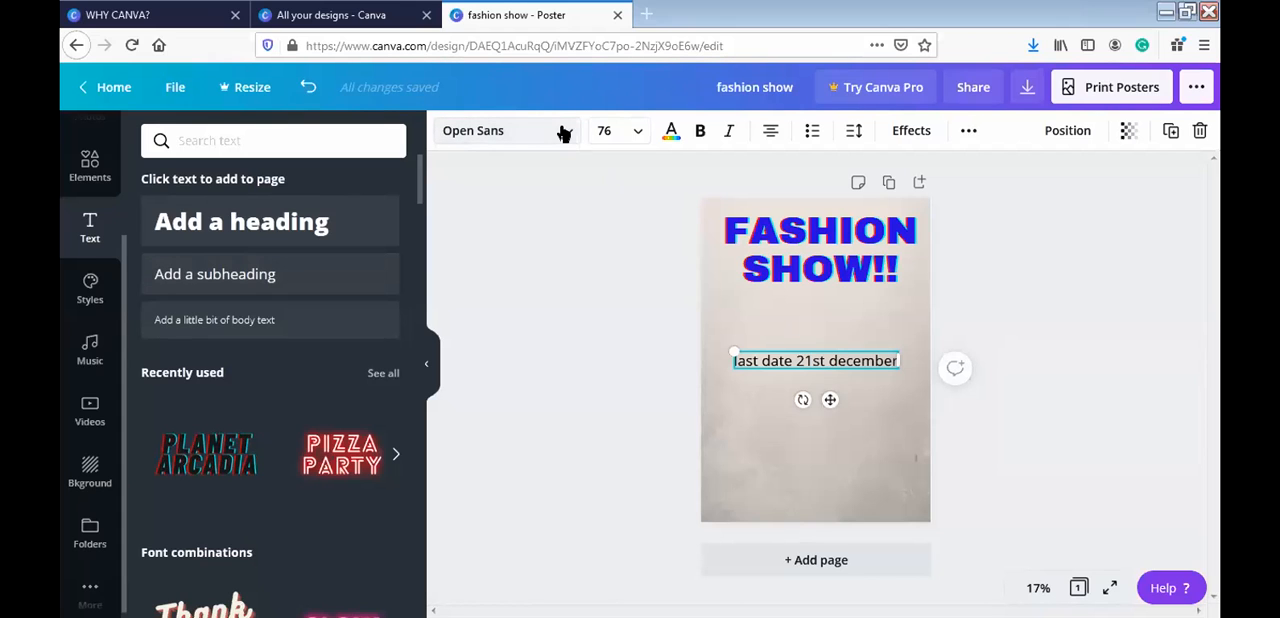
pyautogui.click(563, 133)
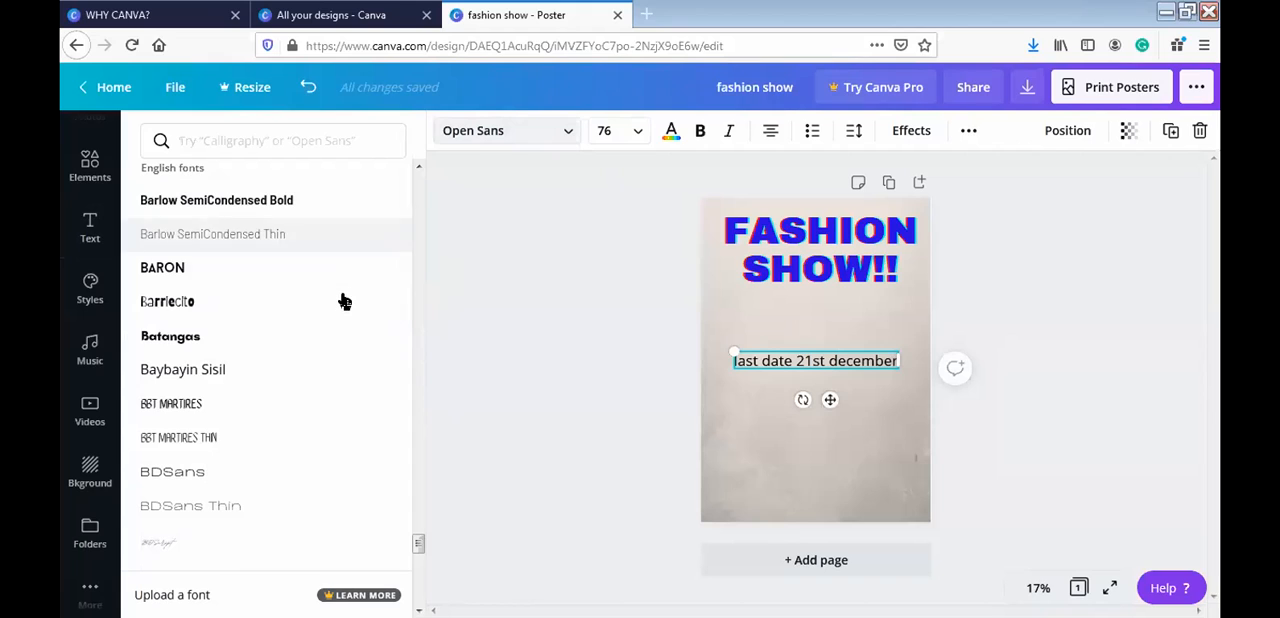
pyautogui.click(330, 275)
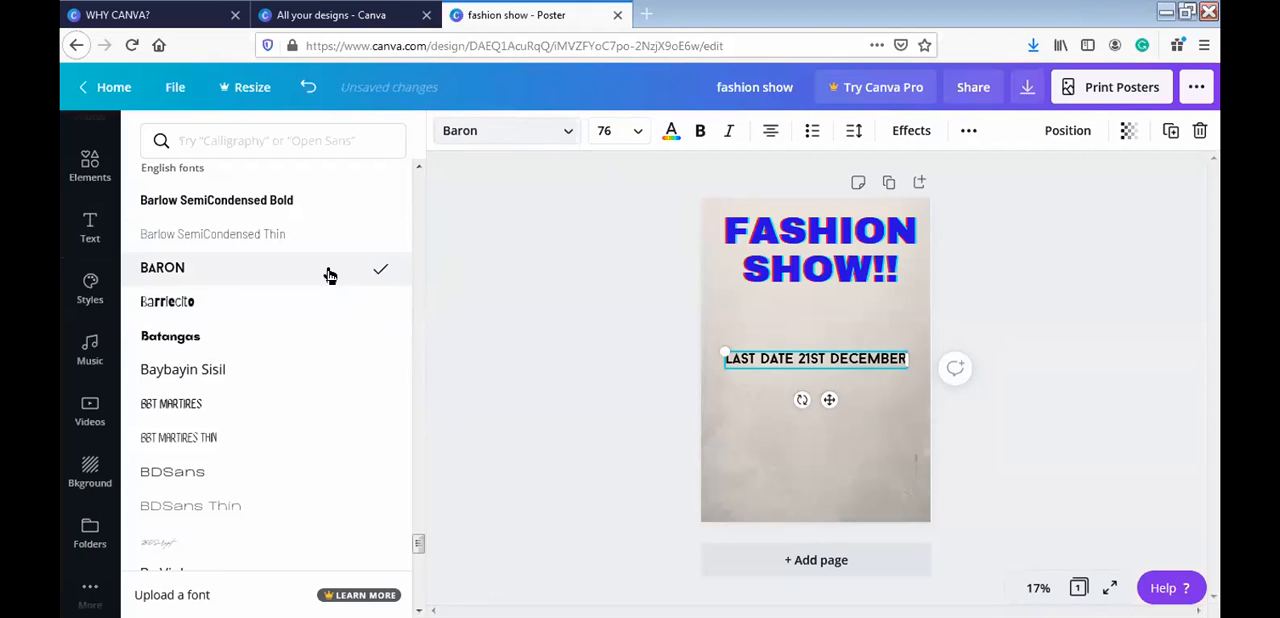
# - Colour the last-date text red and move it down near the poster's lower edge
pyautogui.click(671, 132)
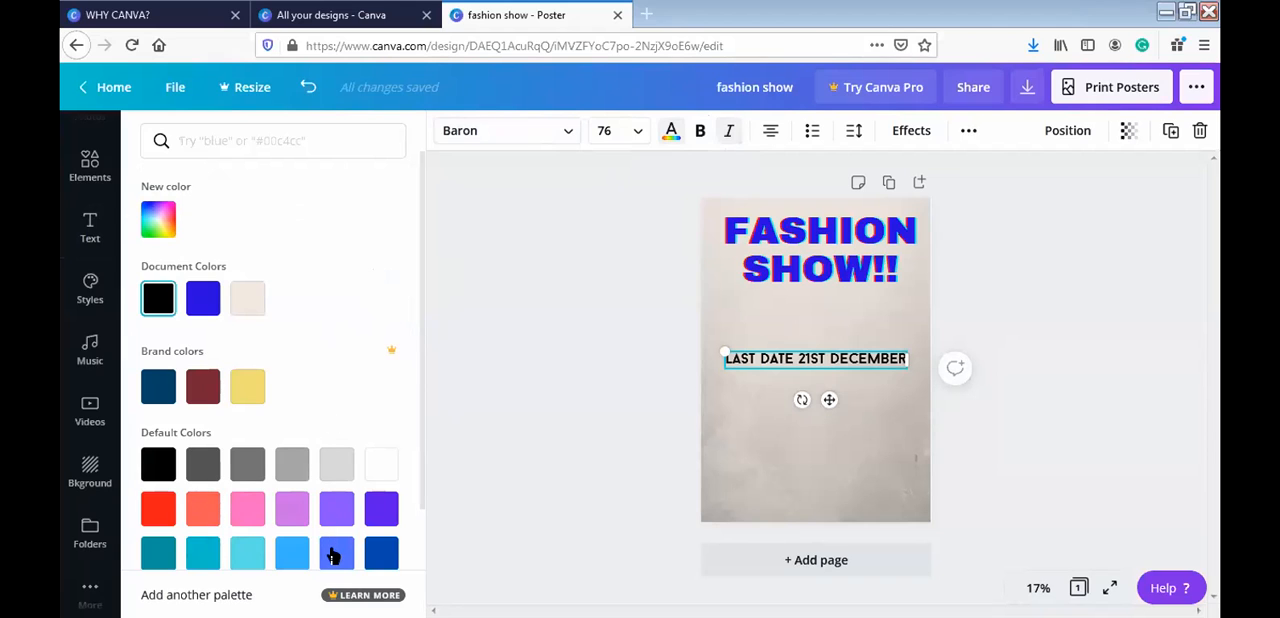
pyautogui.click(155, 396)
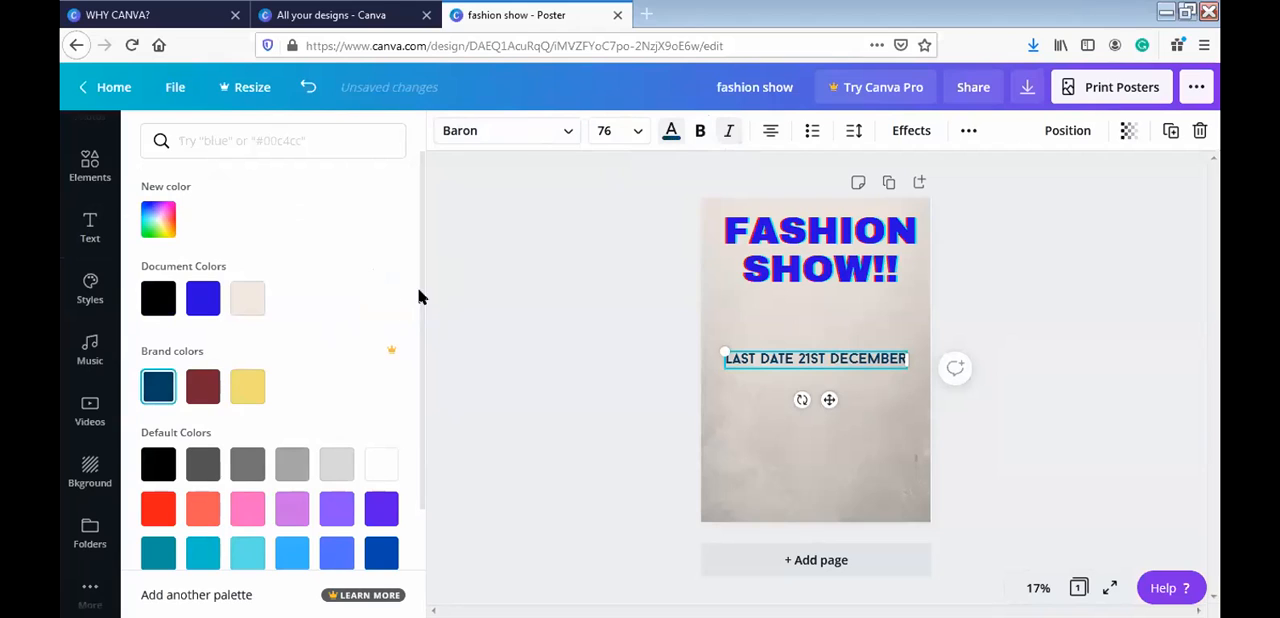
pyautogui.scroll(-2, 408, 344)
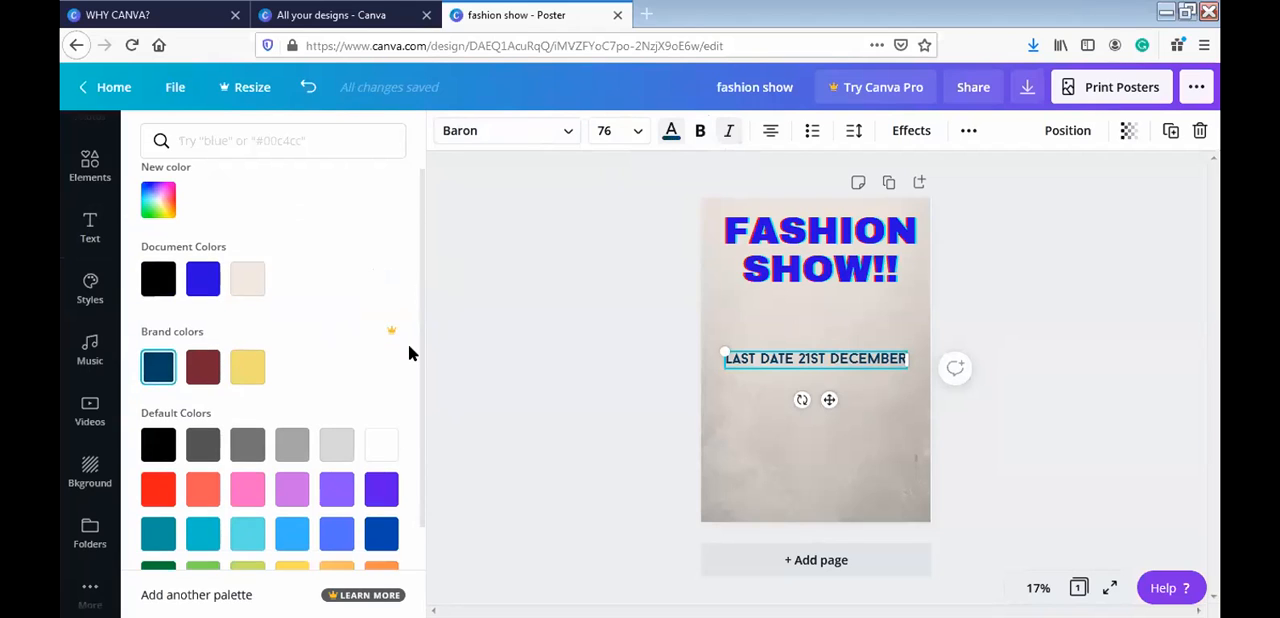
pyautogui.click(149, 448)
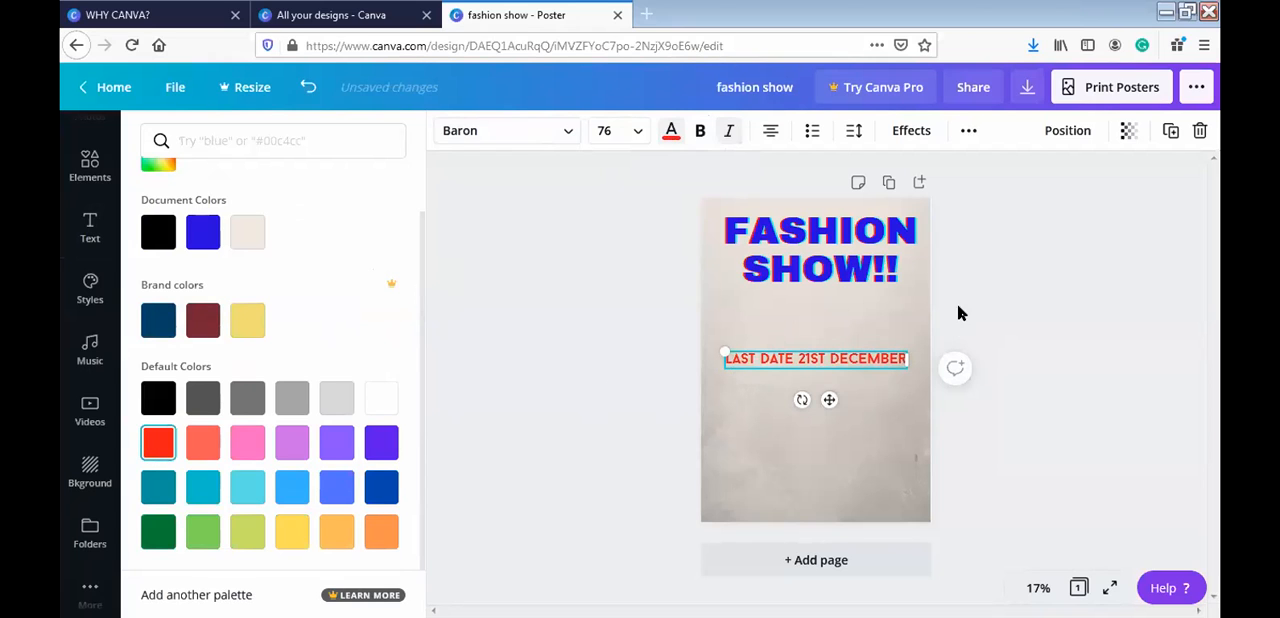
pyautogui.moveTo(828, 400); pyautogui.dragTo(826, 489)
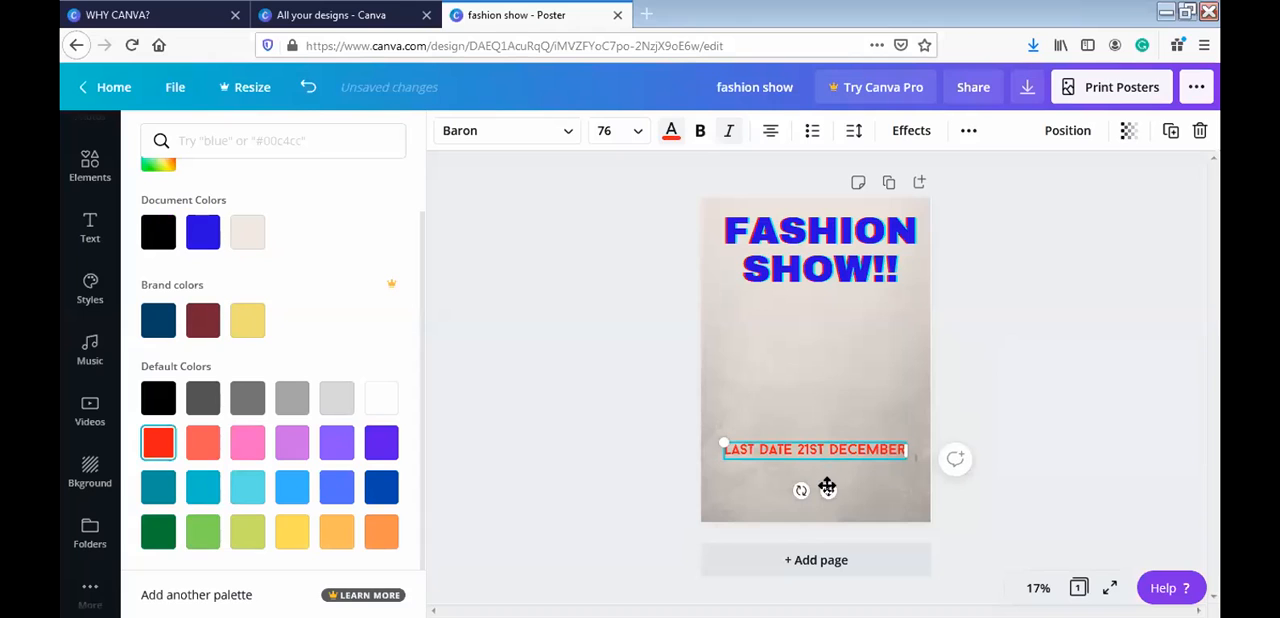
pyautogui.moveTo(826, 490); pyautogui.dragTo(828, 496)
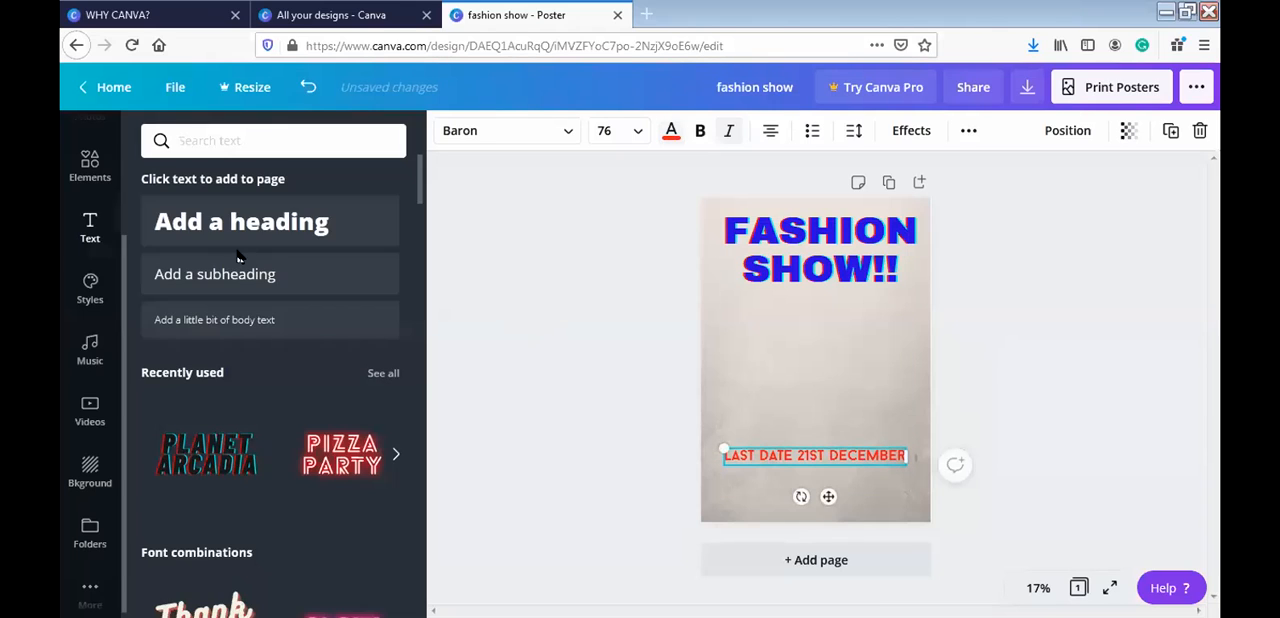
# - Search the elements library for "rectangle" and look through the shapes for a banner
pyautogui.click(89, 166)
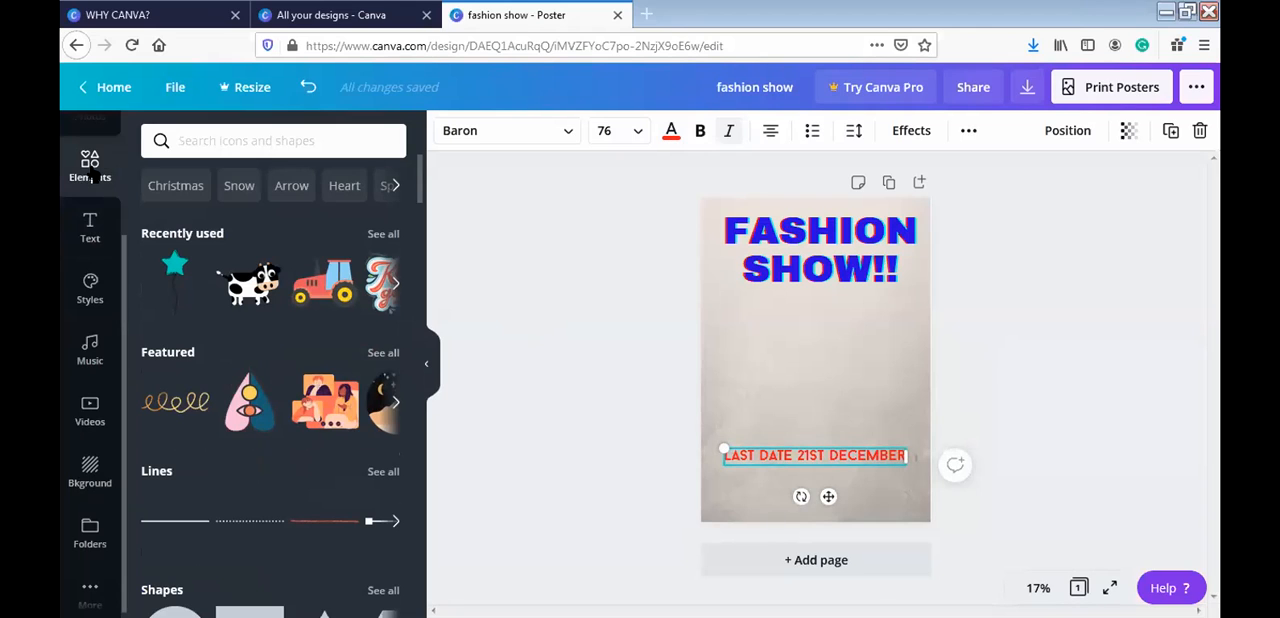
pyautogui.click(296, 142)
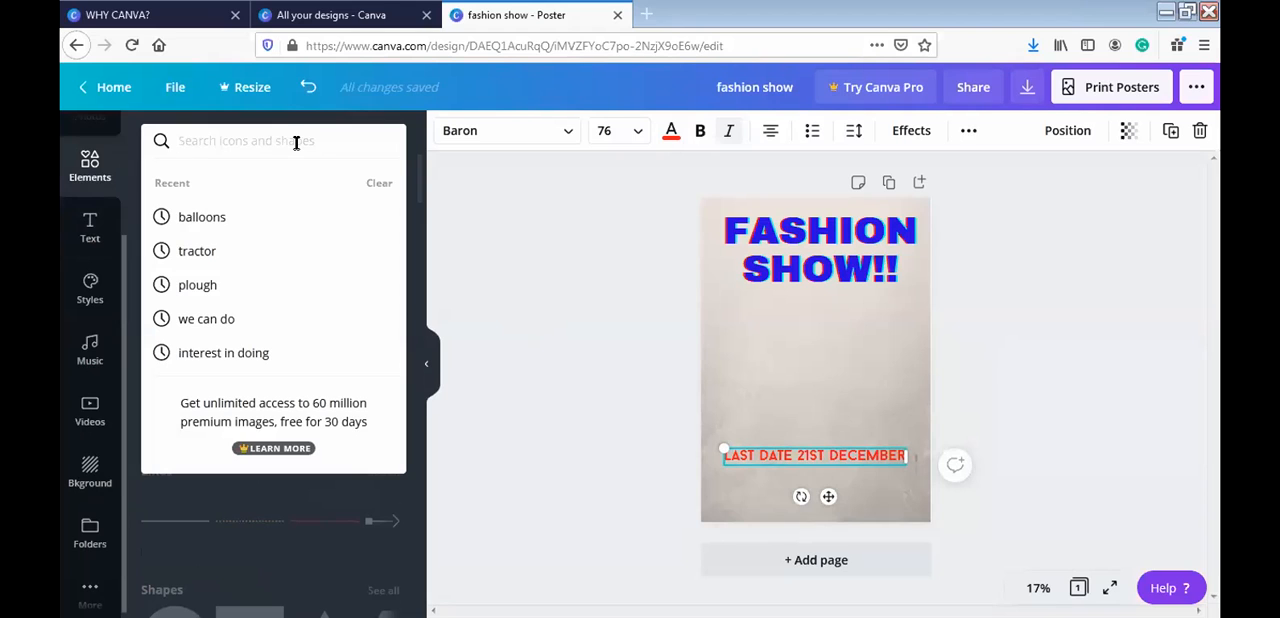
pyautogui.write('re')
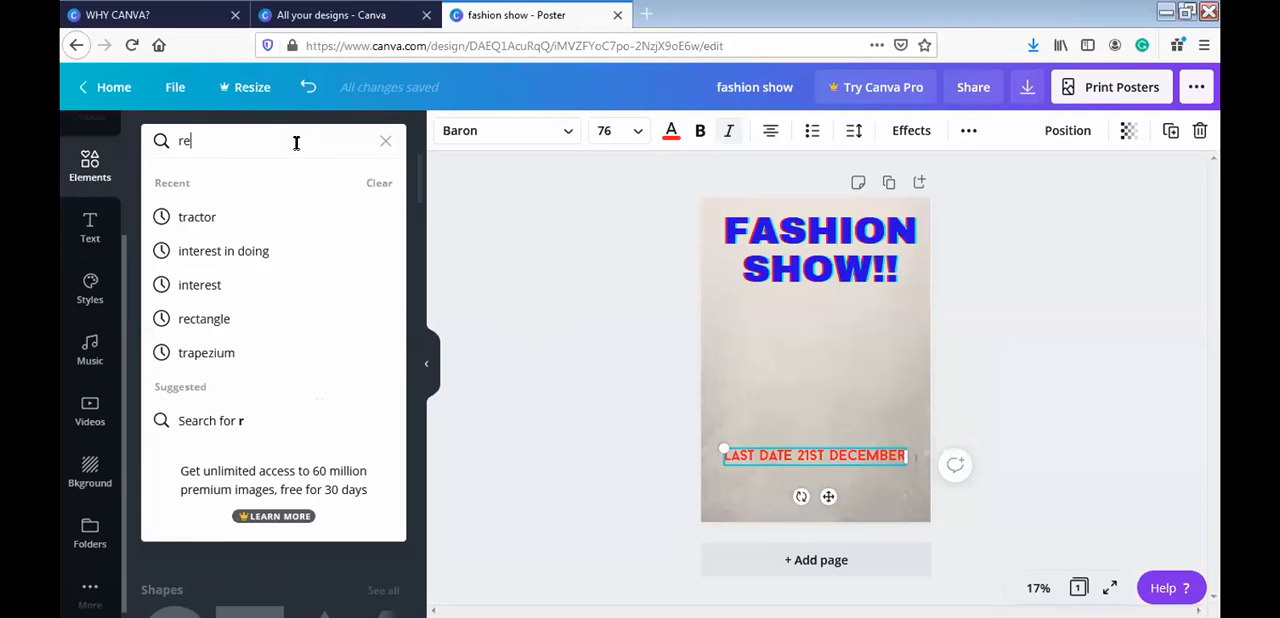
pyautogui.write('ctangle')
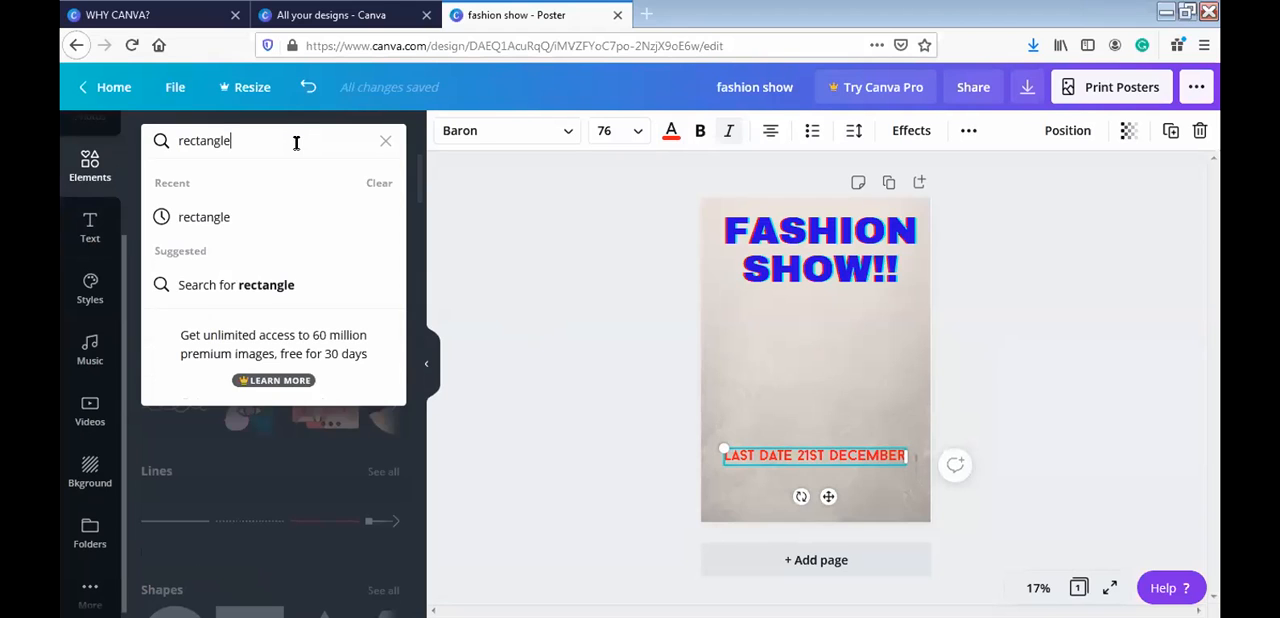
pyautogui.press('Return')
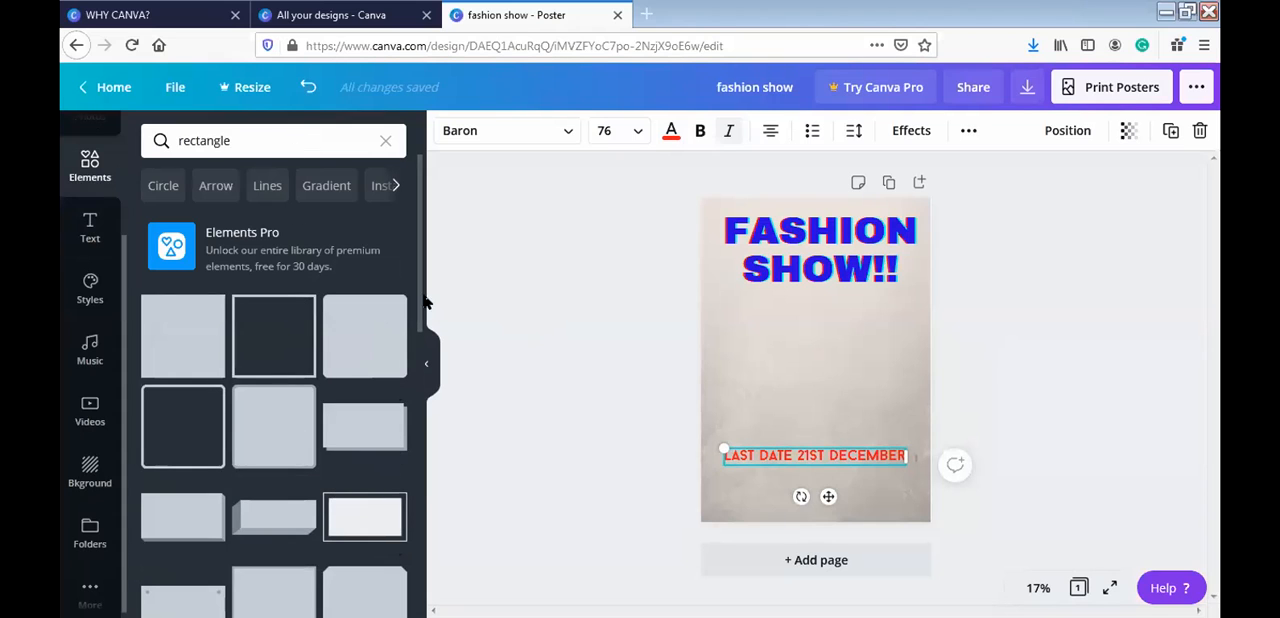
pyautogui.moveTo(421, 309); pyautogui.dragTo(421, 442)
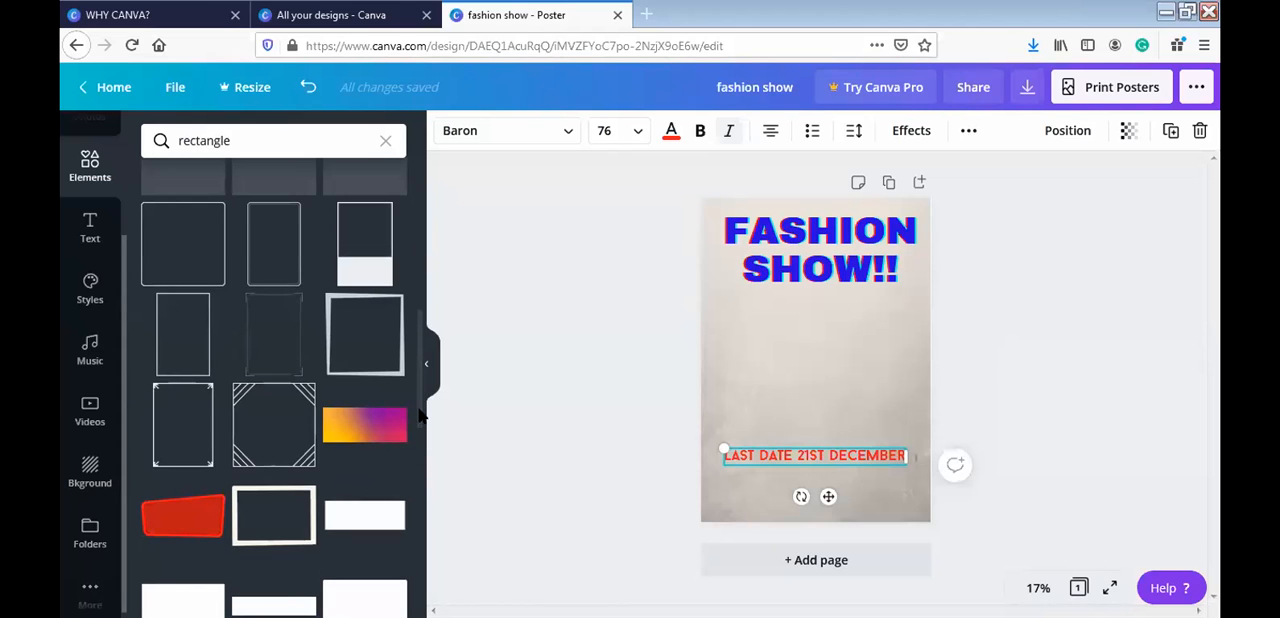
pyautogui.scroll(-2, 400, 400)
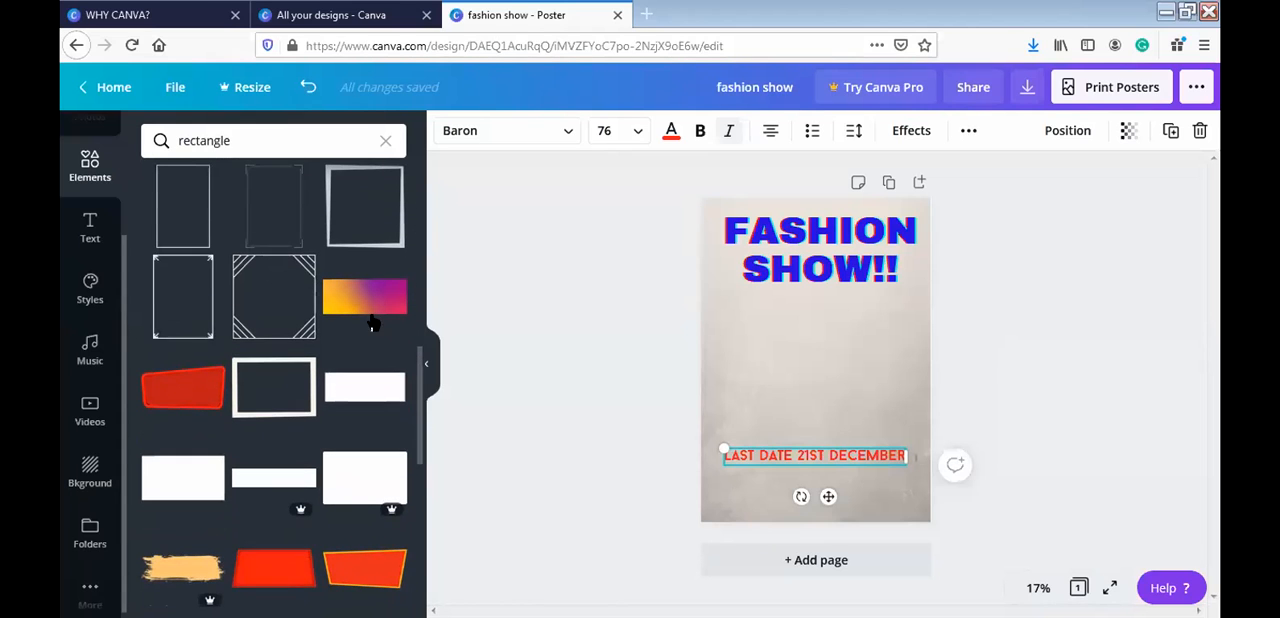
pyautogui.click(373, 389)
pyautogui.moveTo(858, 384); pyautogui.dragTo(908, 407)
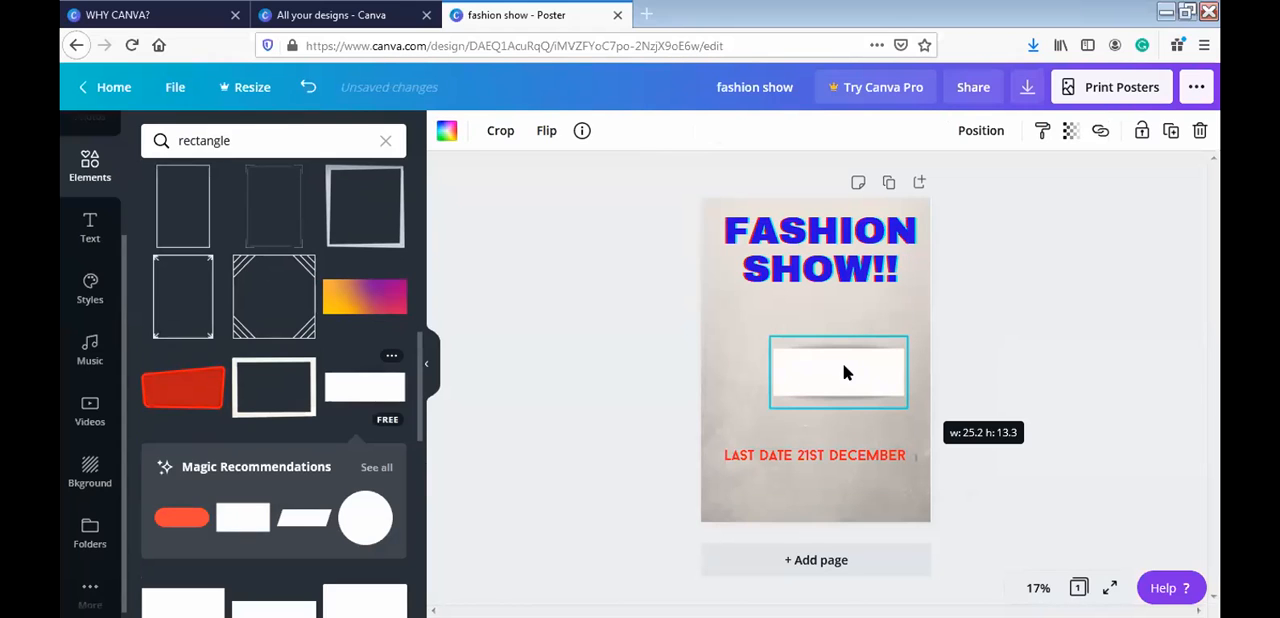
pyautogui.press('Delete')
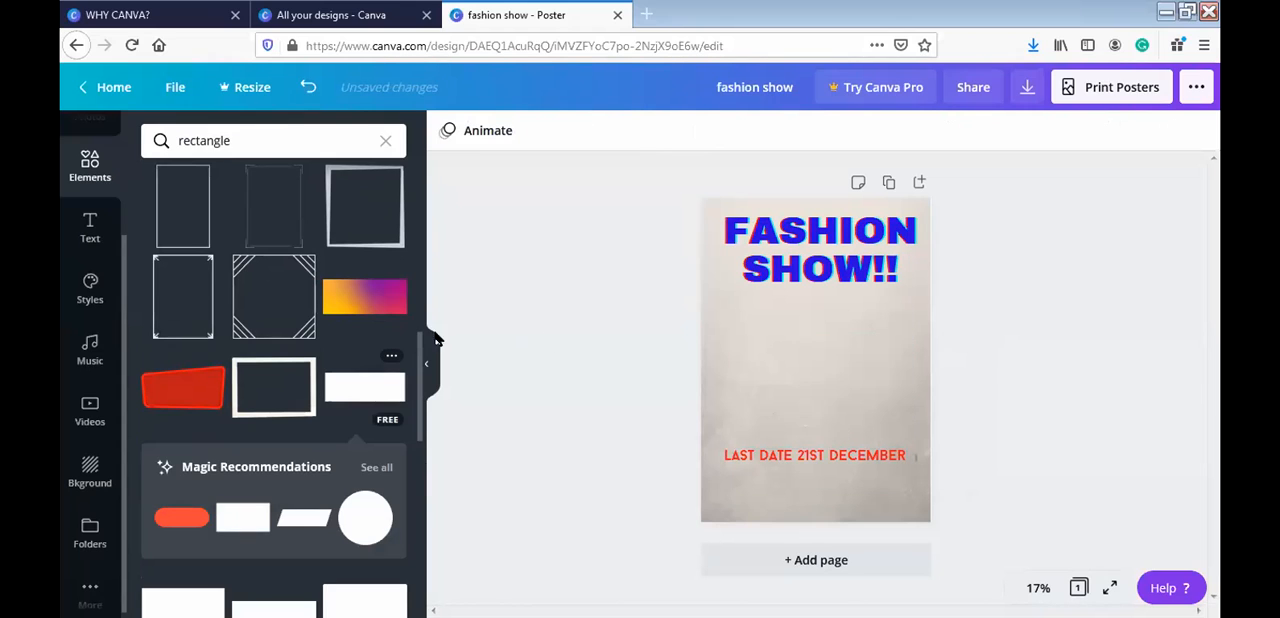
# - Add the orange-to-purple gradient rectangle below the last-date text and stretch it across the poster's full width
pyautogui.click(396, 304)
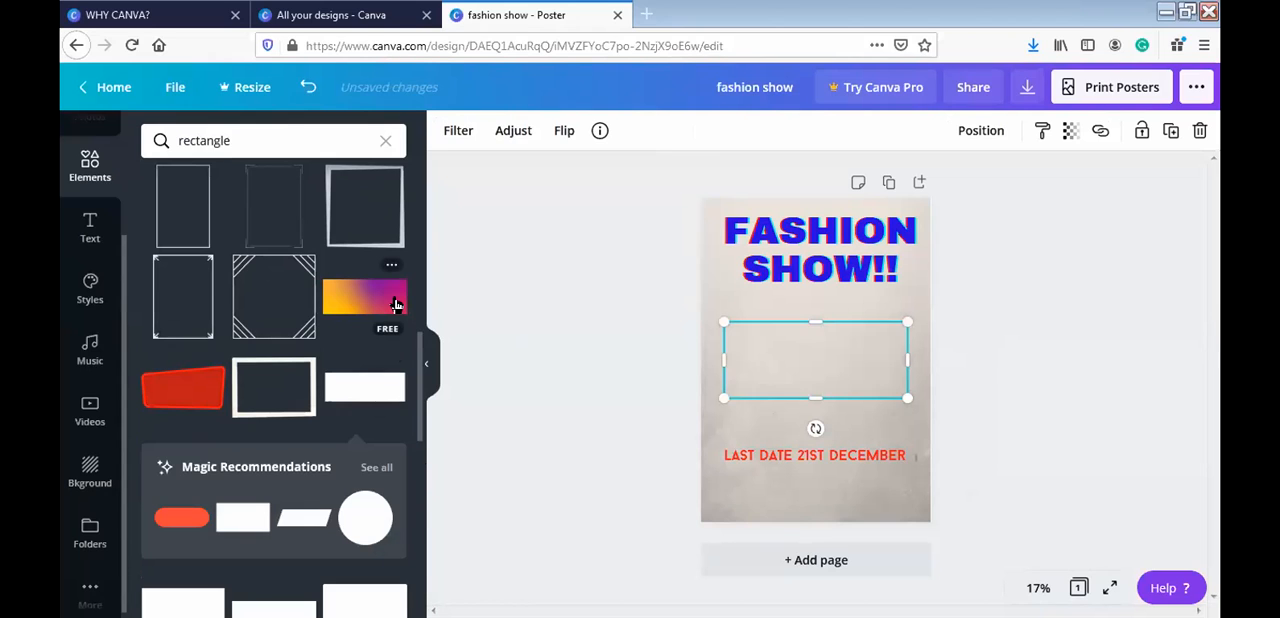
pyautogui.moveTo(828, 367); pyautogui.dragTo(786, 520)
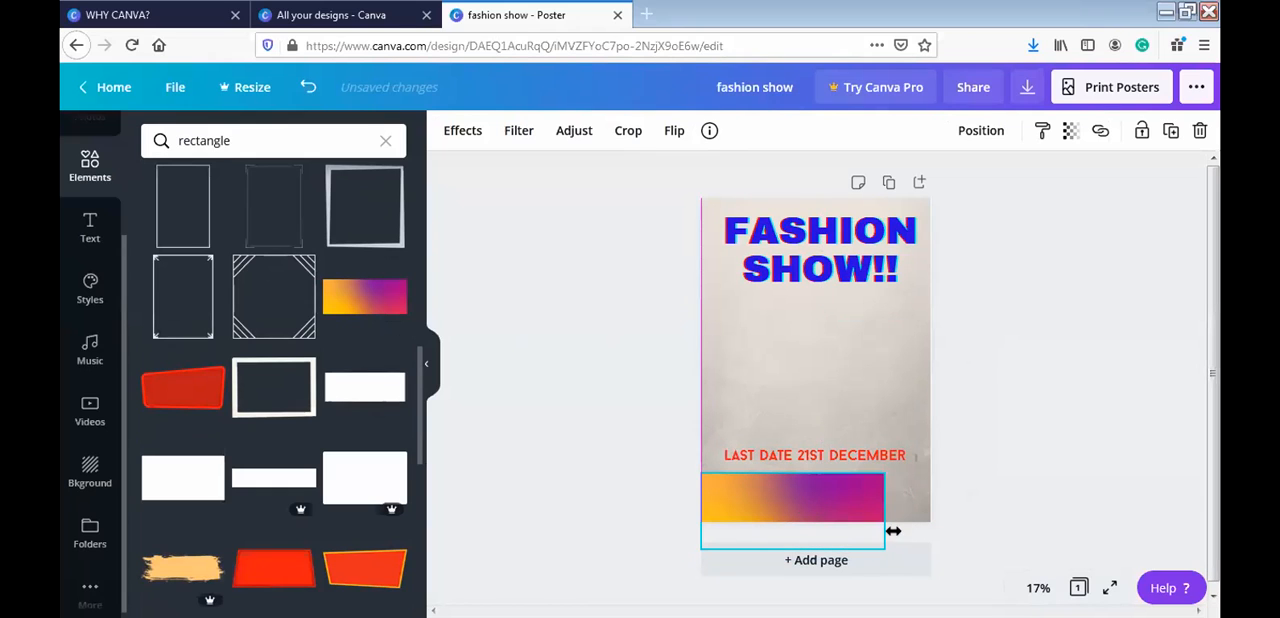
pyautogui.moveTo(884, 503); pyautogui.dragTo(925, 503)
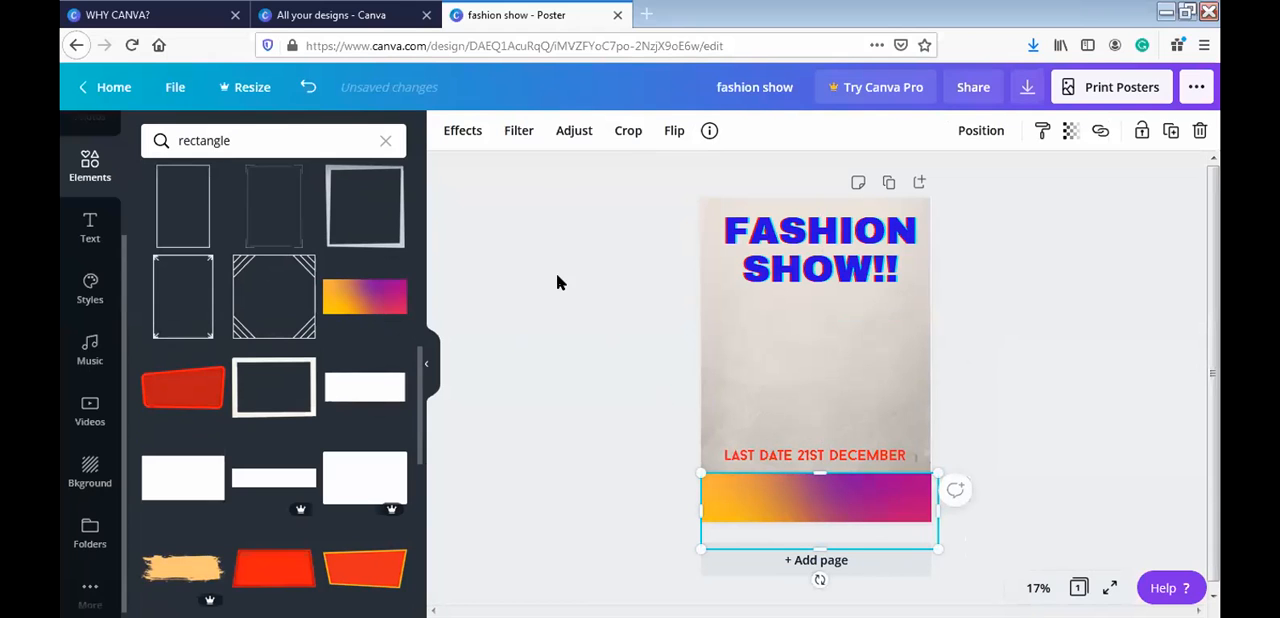
pyautogui.click(428, 367)
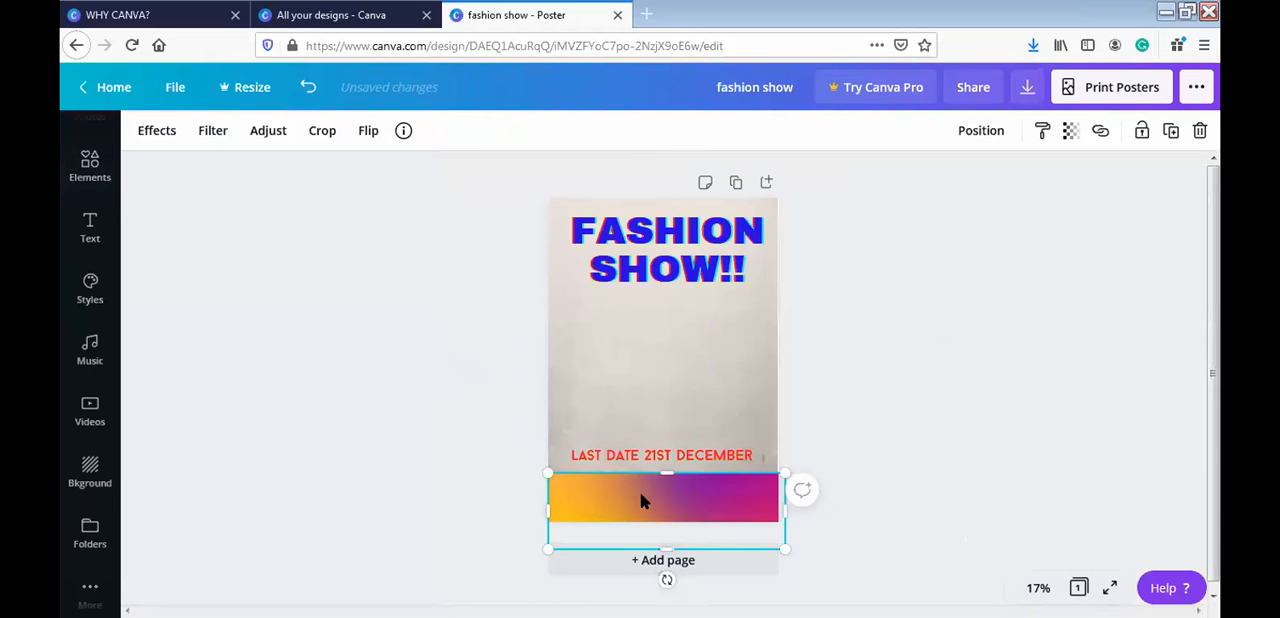
pyautogui.doubleClick(641, 496)
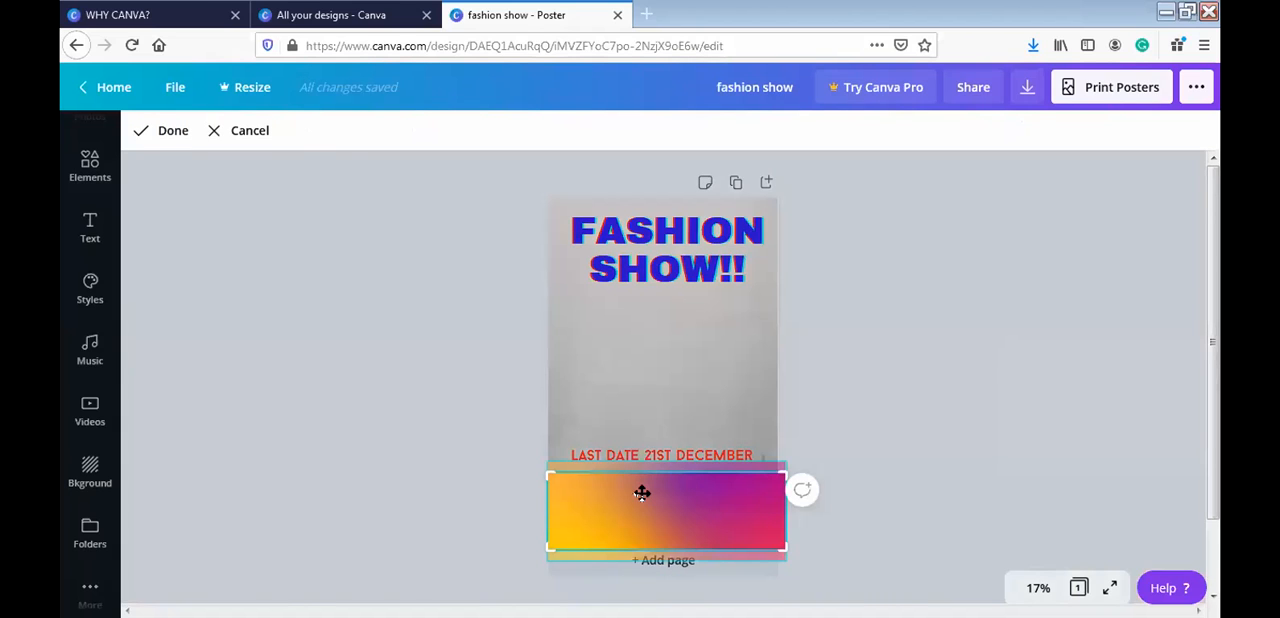
pyautogui.click(160, 131)
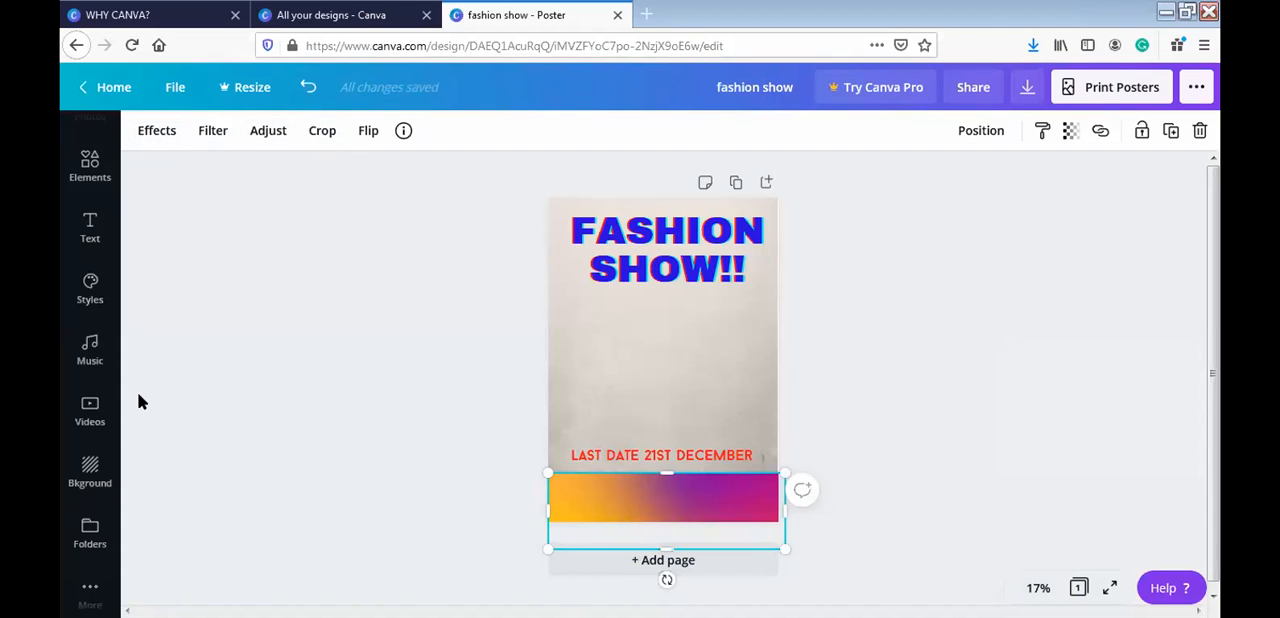
# - Add a subheading text box that starts with "FOR FURTHER DETAILS"
pyautogui.click(84, 233)
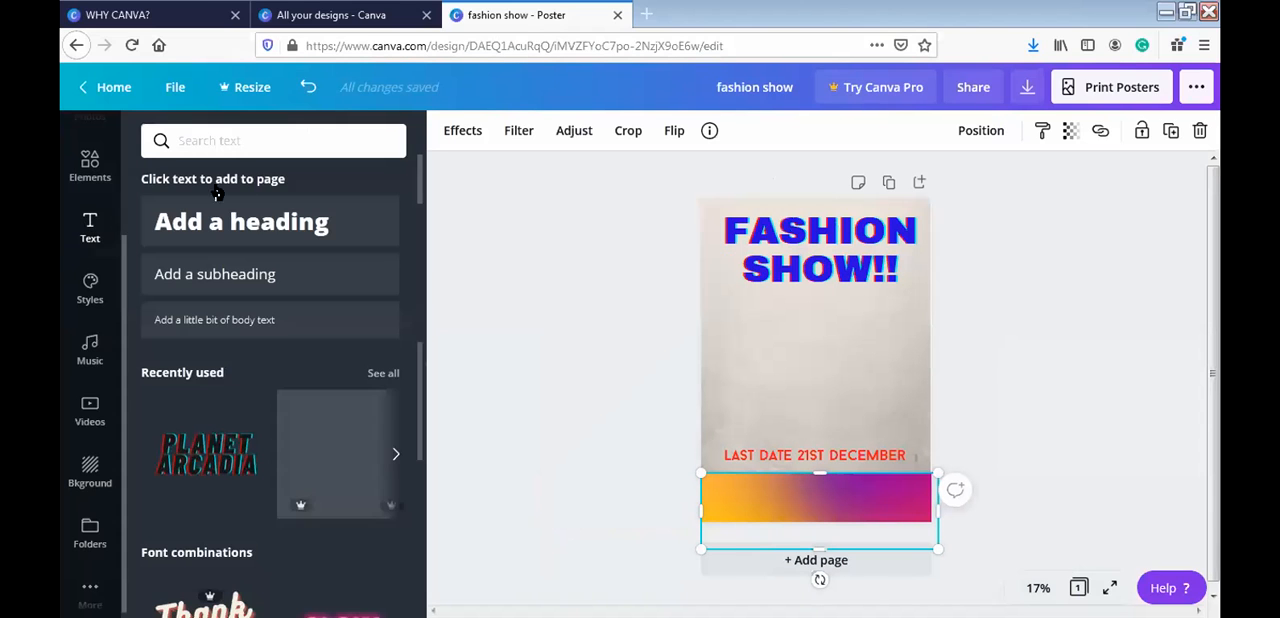
pyautogui.click(247, 287)
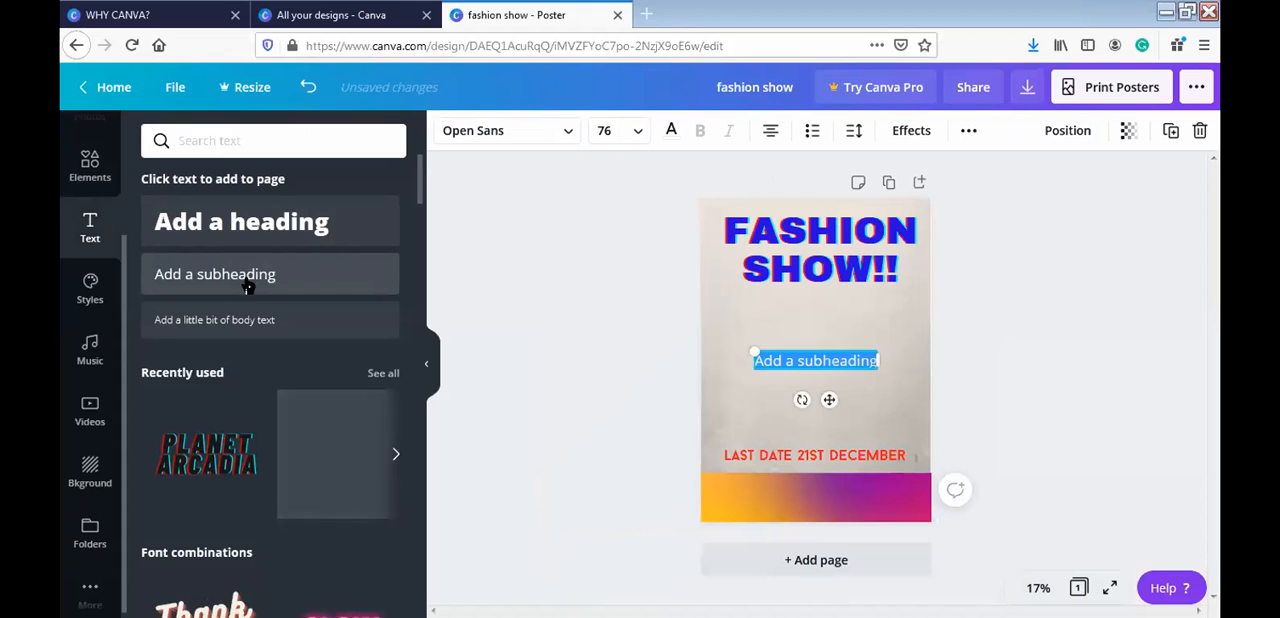
pyautogui.write('FOR FURTEH')
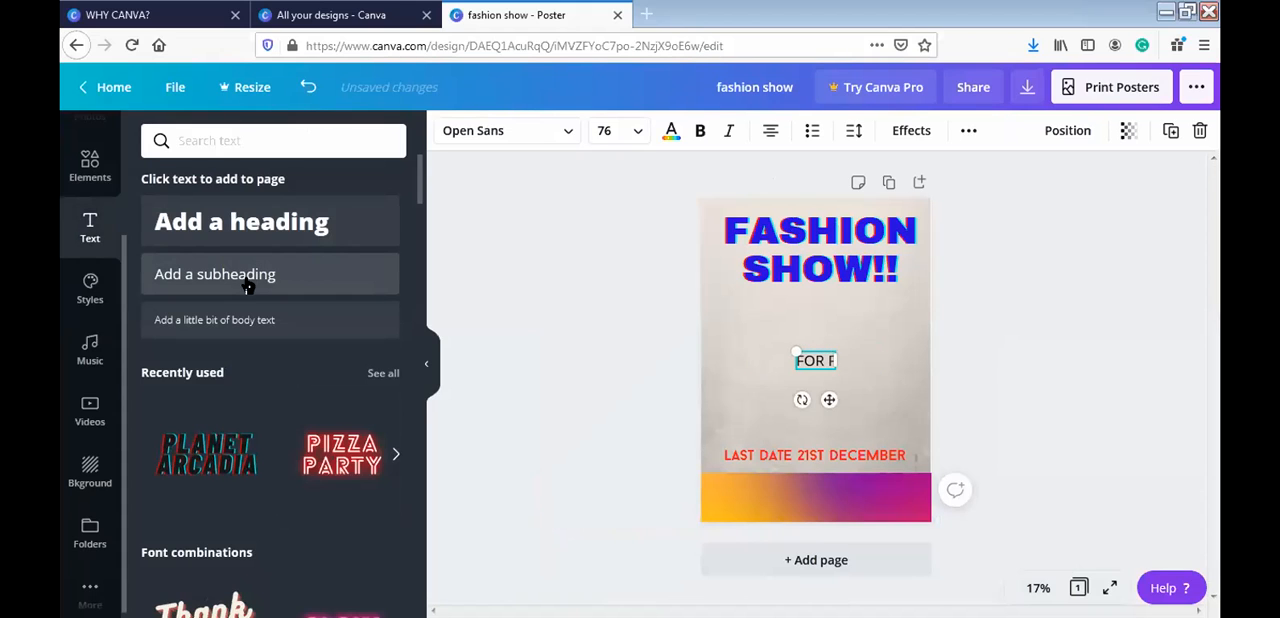
pyautogui.press('BackSpace')
pyautogui.press('BackSpace')
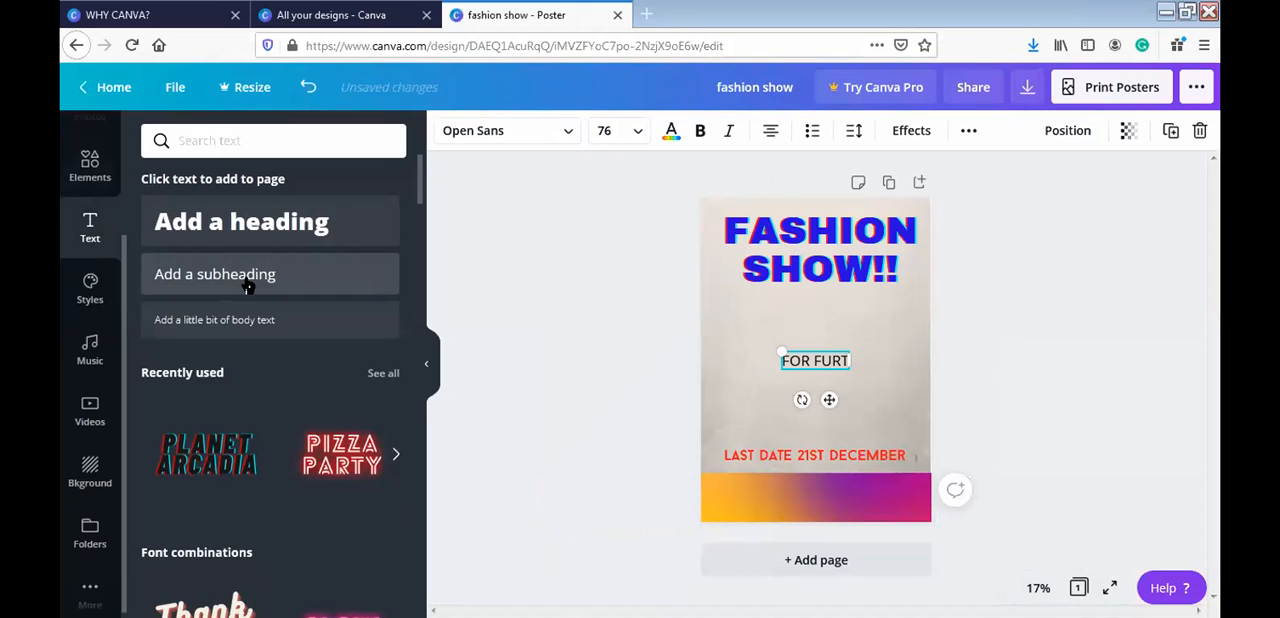
pyautogui.write('HER DET')
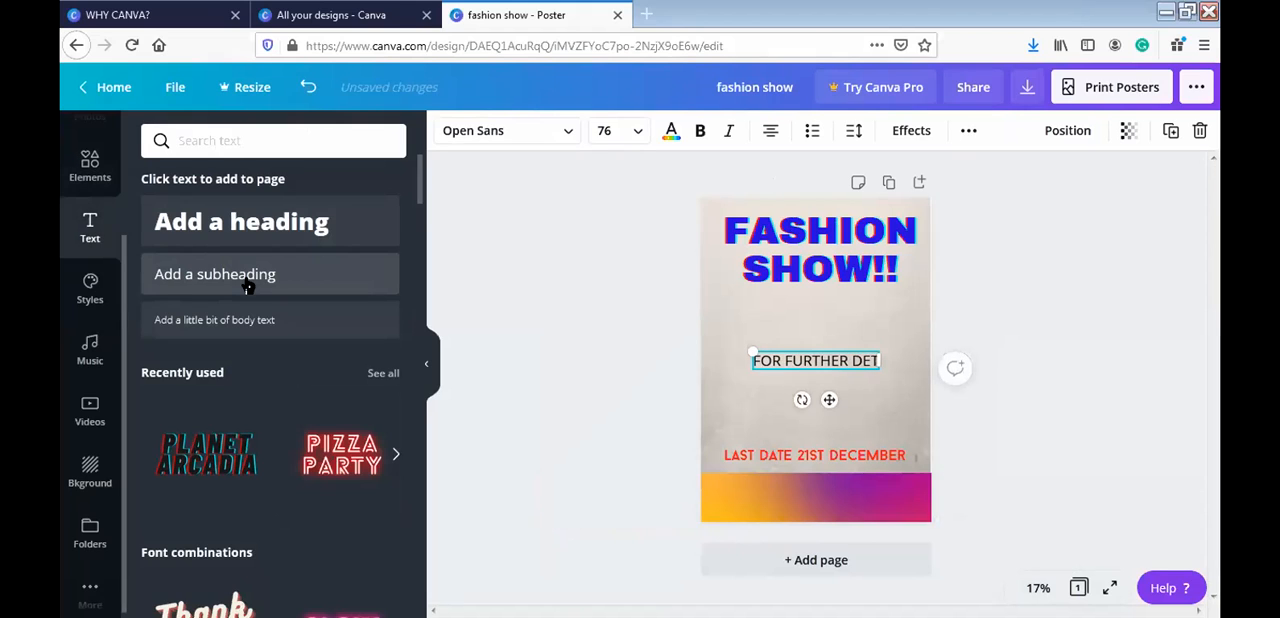
pyautogui.write('AILS')
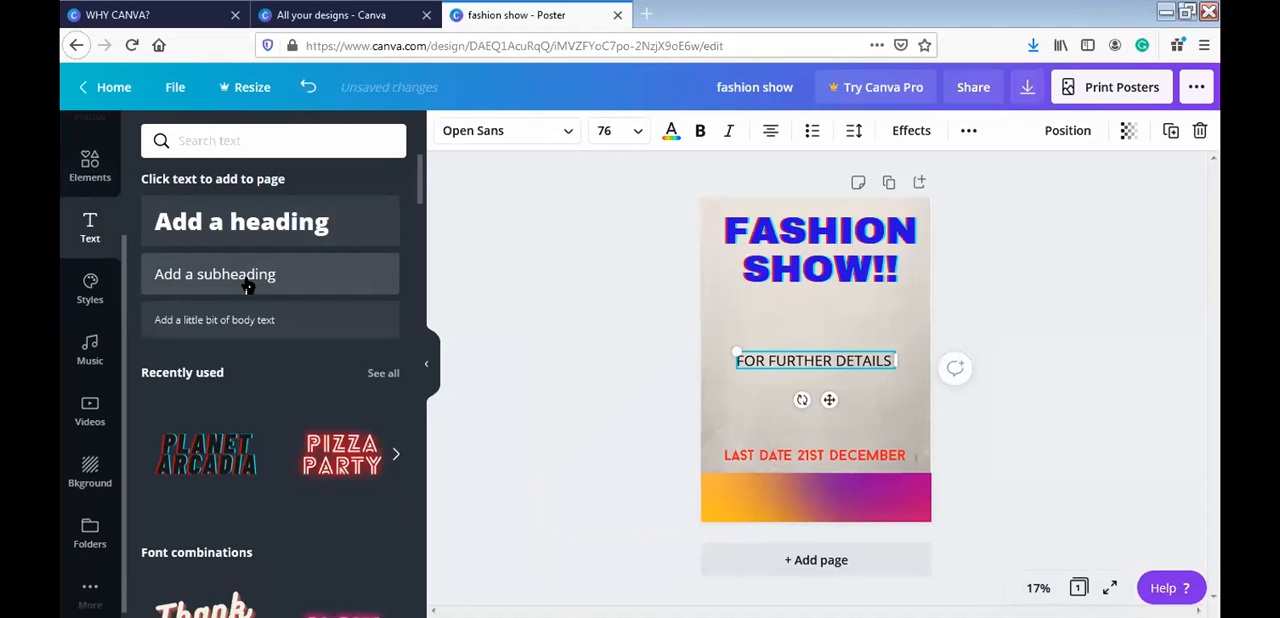
pyautogui.write(' REA')
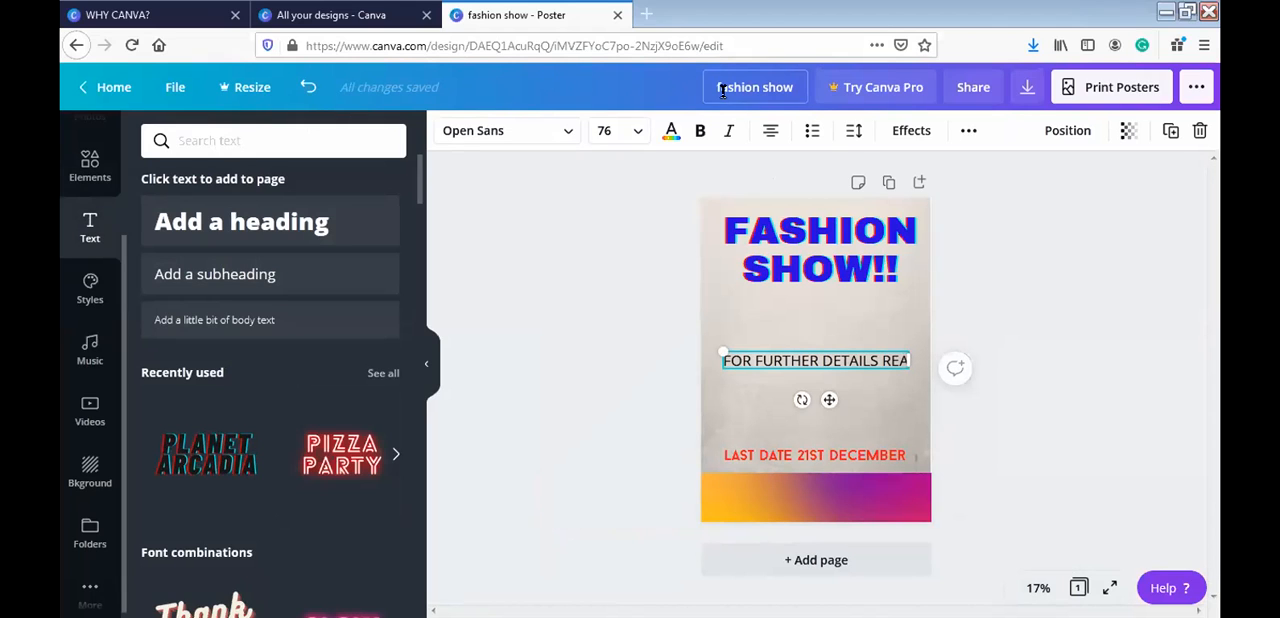
# - Continue the subheading with the words "REACH OUT TO", correcting the misspelt word
pyautogui.click(893, 355)
pyautogui.write('CH')
pyautogui.press('BackSpace')
pyautogui.press('BackSpace')
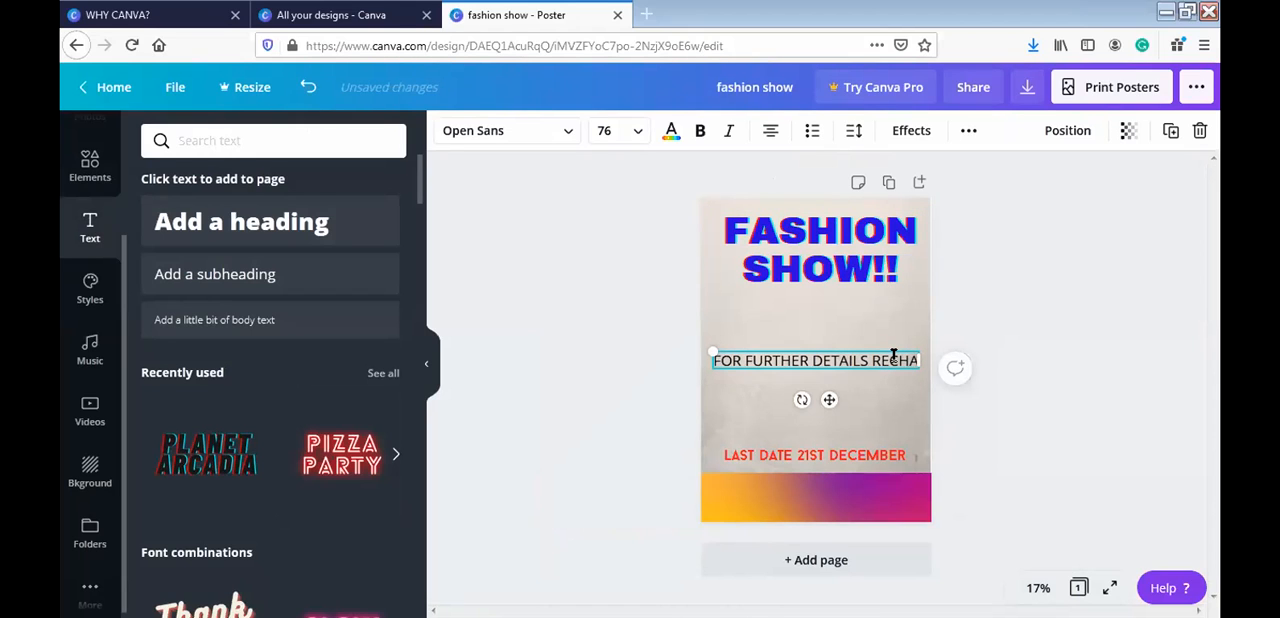
pyautogui.press('Delete')
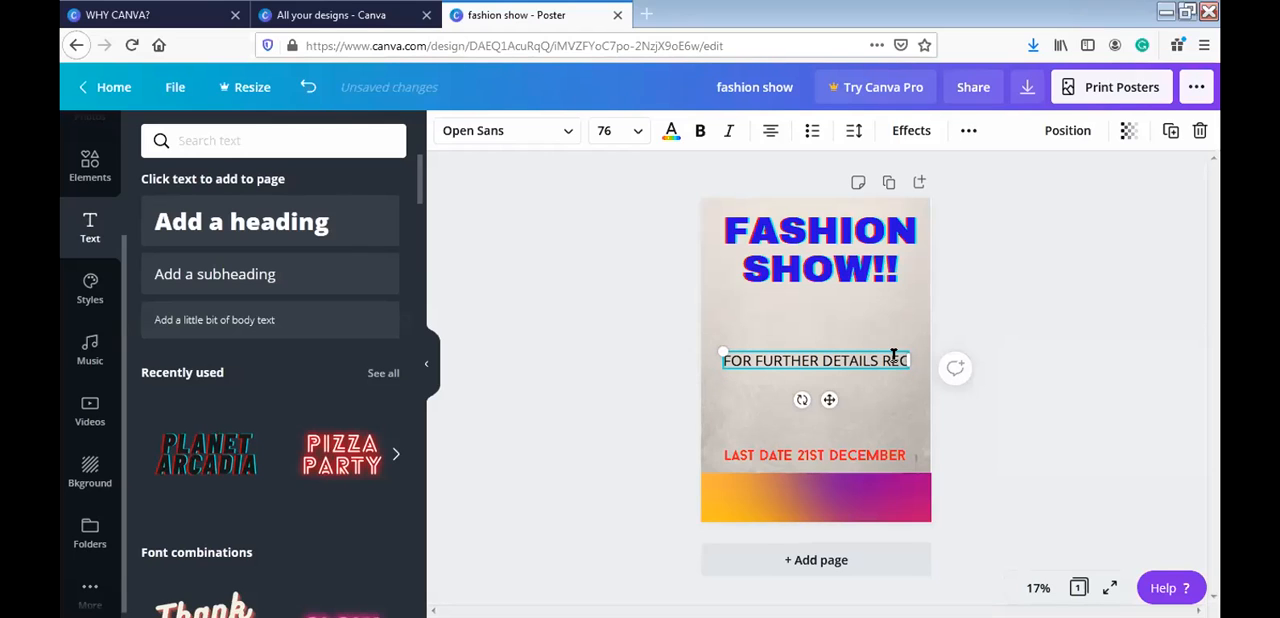
pyautogui.press('BackSpace')
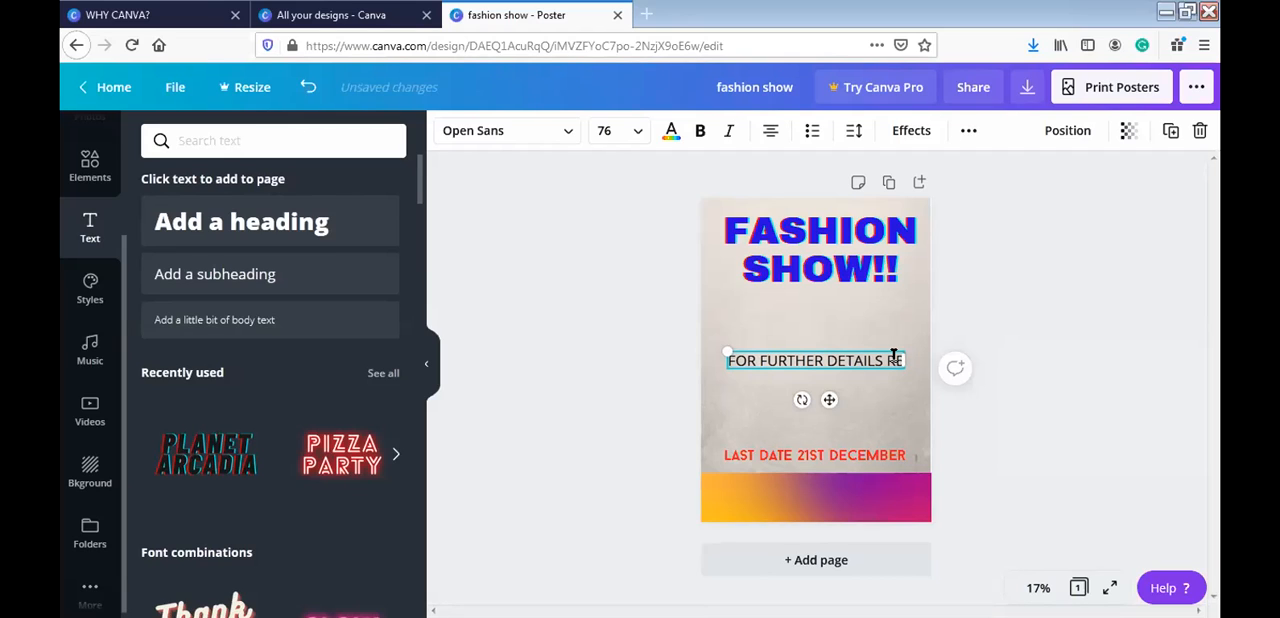
pyautogui.write('ACH')
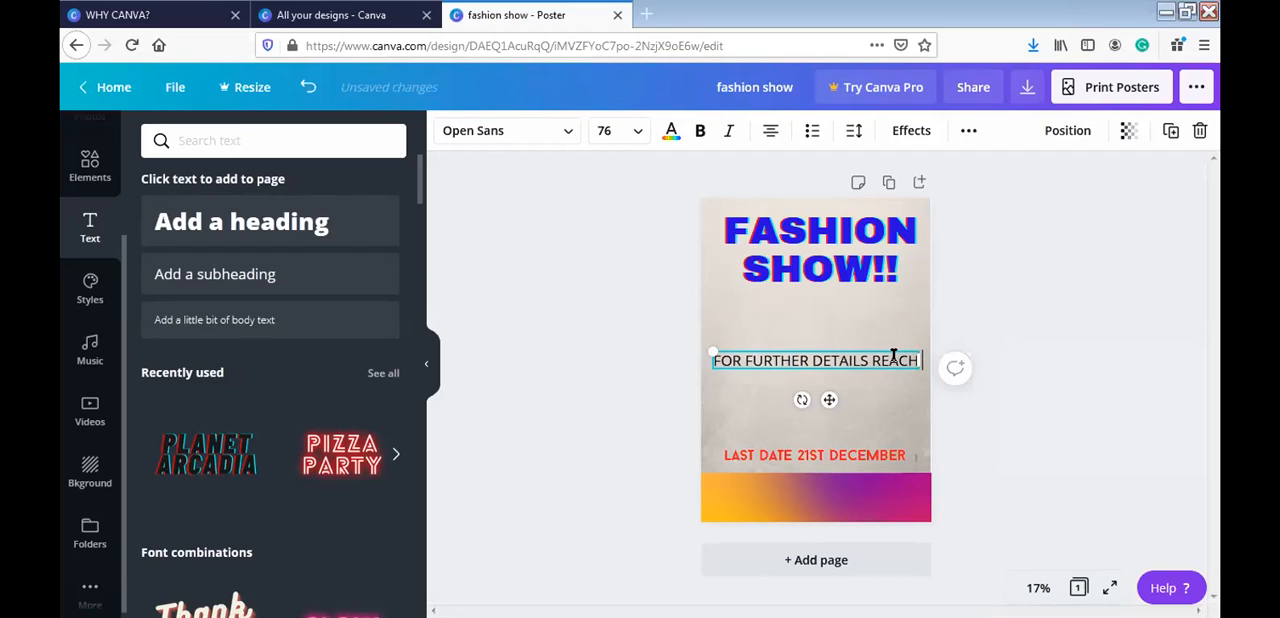
pyautogui.write(' OUT TOO')
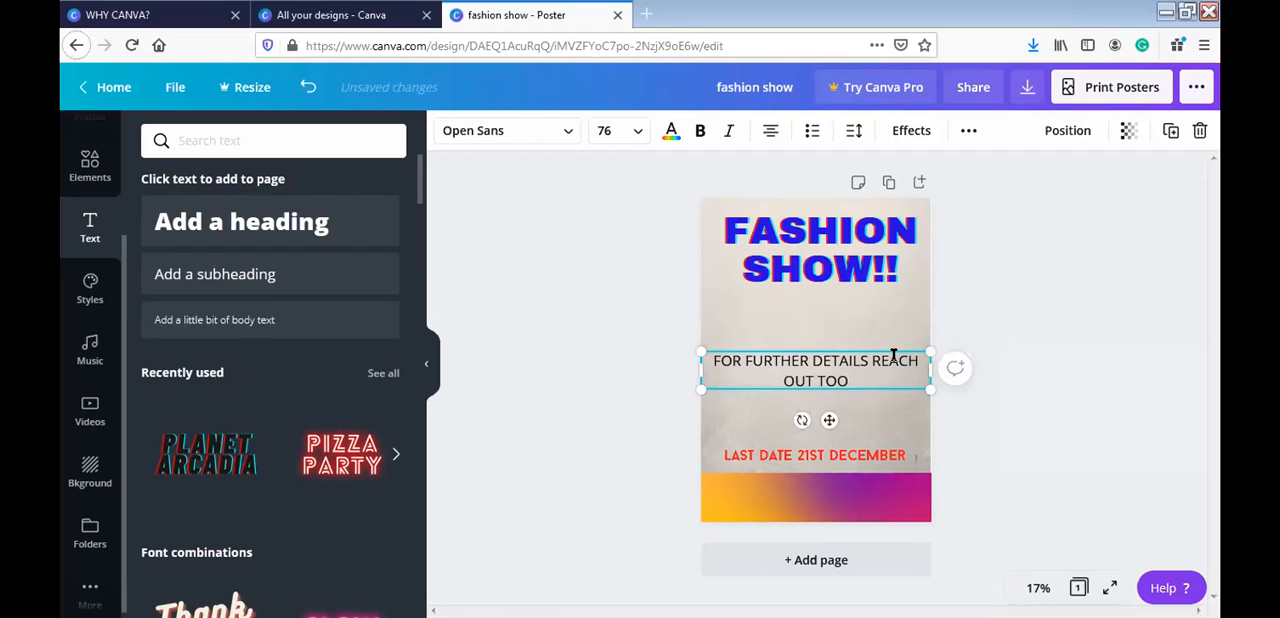
# - Finish the subheading with a colon and the contact phone number, and move it onto the gradient banner
pyautogui.press('BackSpace')
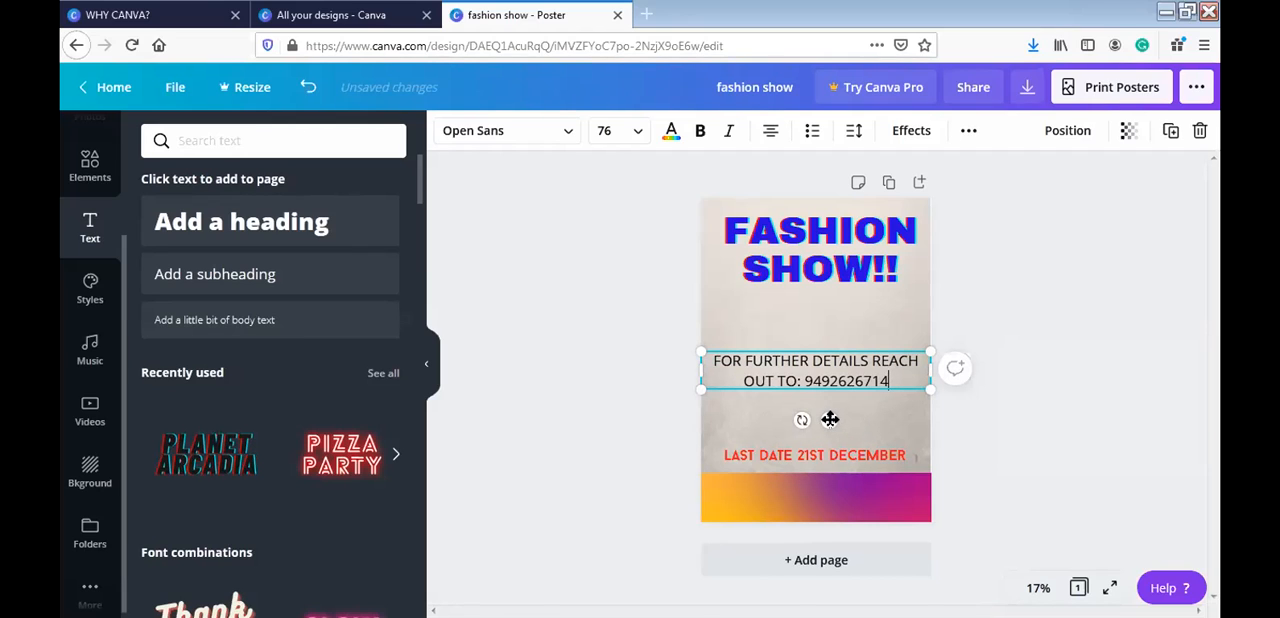
pyautogui.moveTo(830, 419); pyautogui.dragTo(827, 546)
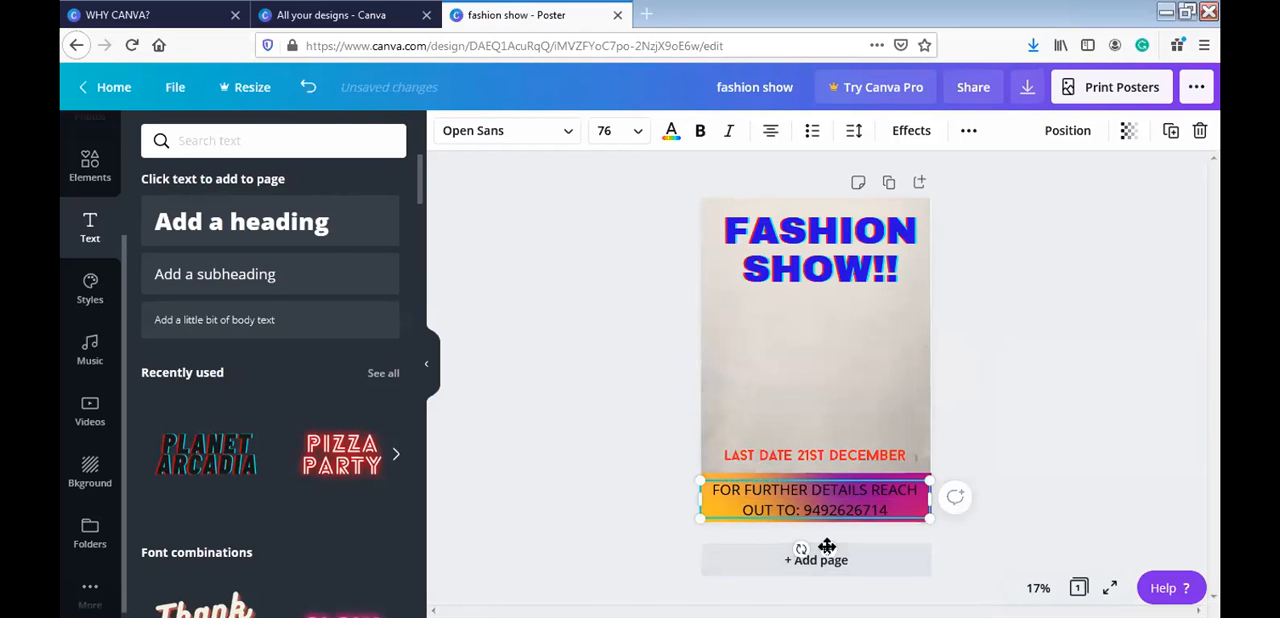
# - Nudge the "FASHION SHOW!!" title slightly so it is centred across the poster, and select the contact text
pyautogui.click(849, 261)
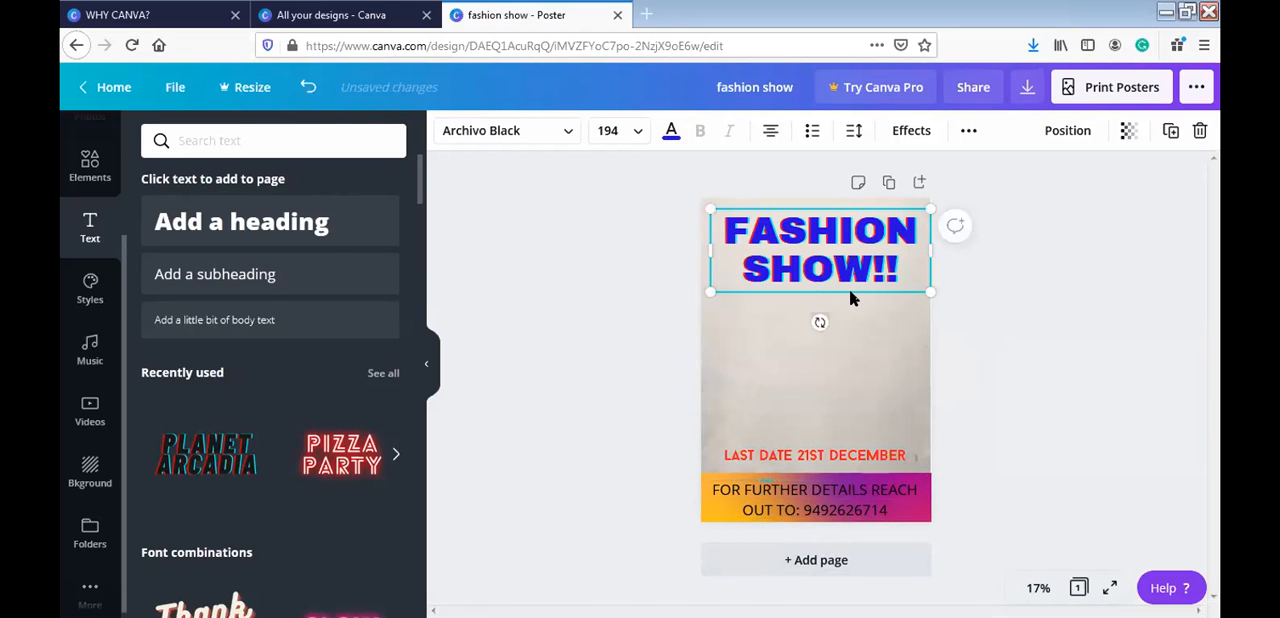
pyautogui.moveTo(851, 300)
pyautogui.mouseDown()
pyautogui.moveTo(849, 343)
pyautogui.moveTo(849, 300)
pyautogui.mouseUp()
pyautogui.click(815, 513)
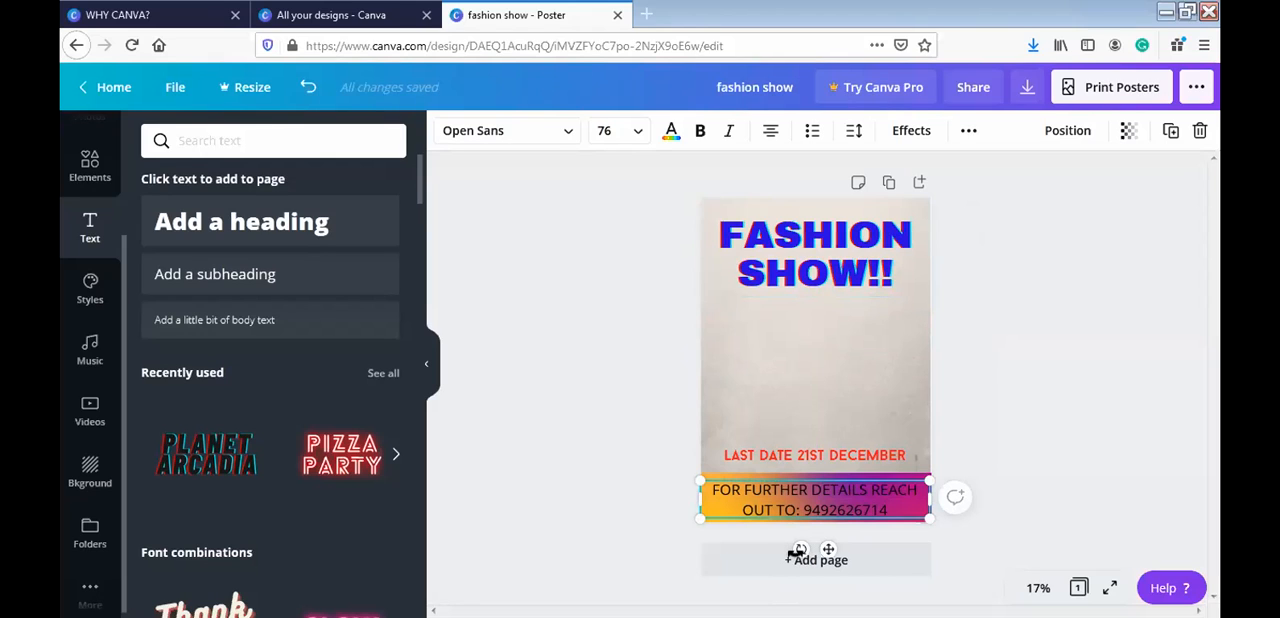
pyautogui.moveTo(802, 550)
pyautogui.mouseDown()
pyautogui.moveTo(780, 560)
pyautogui.moveTo(794, 557)
pyautogui.mouseUp()
# - Try a tilt on the "FASHION SHOW!!" title, straighten it again and move it down to the middle of the poster
pyautogui.click(812, 268)
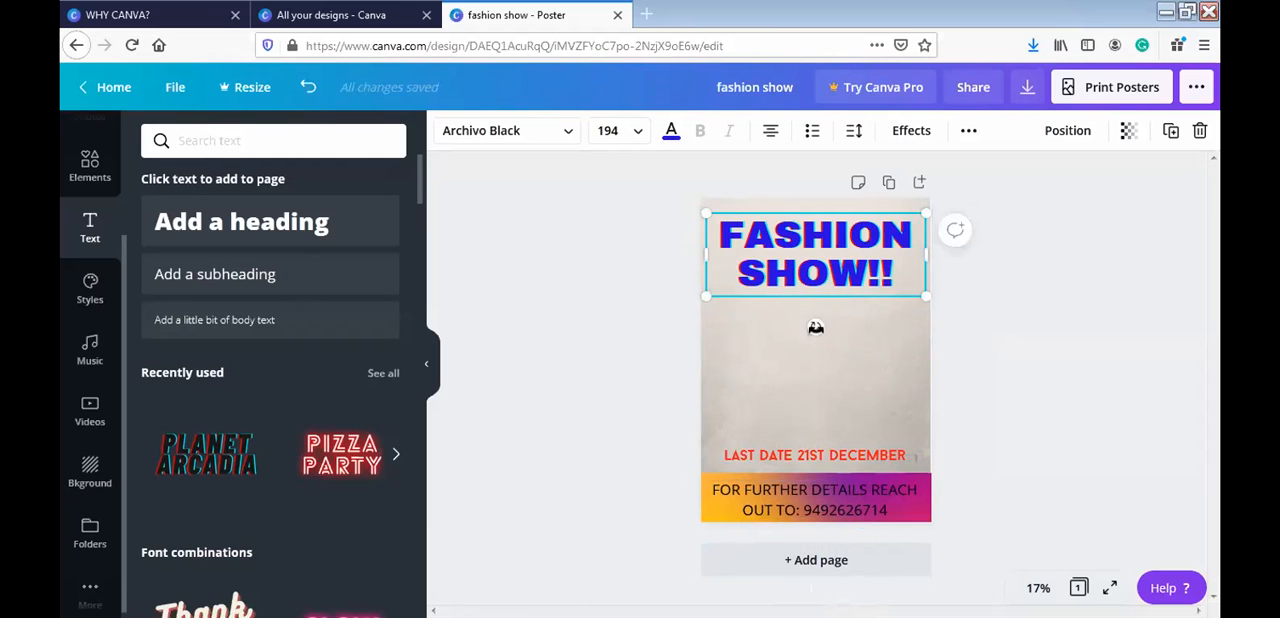
pyautogui.moveTo(817, 327); pyautogui.dragTo(830, 363)
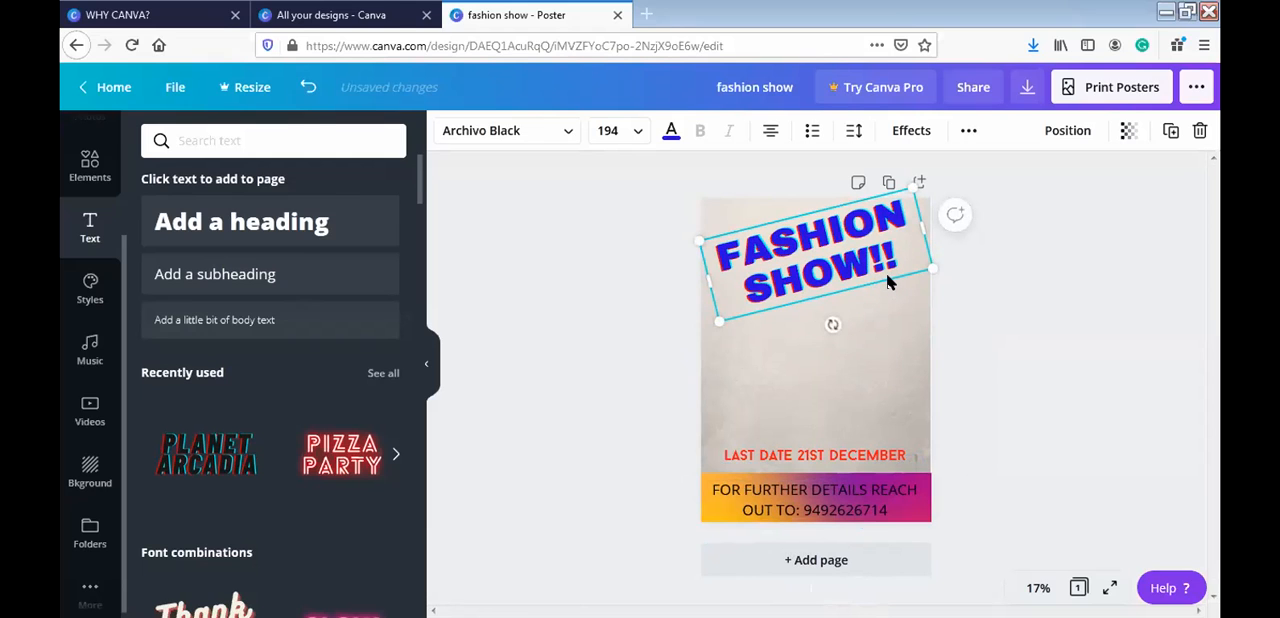
pyautogui.moveTo(883, 279); pyautogui.dragTo(880, 305)
pyautogui.moveTo(828, 358); pyautogui.dragTo(812, 378)
pyautogui.moveTo(873, 325); pyautogui.dragTo(877, 368)
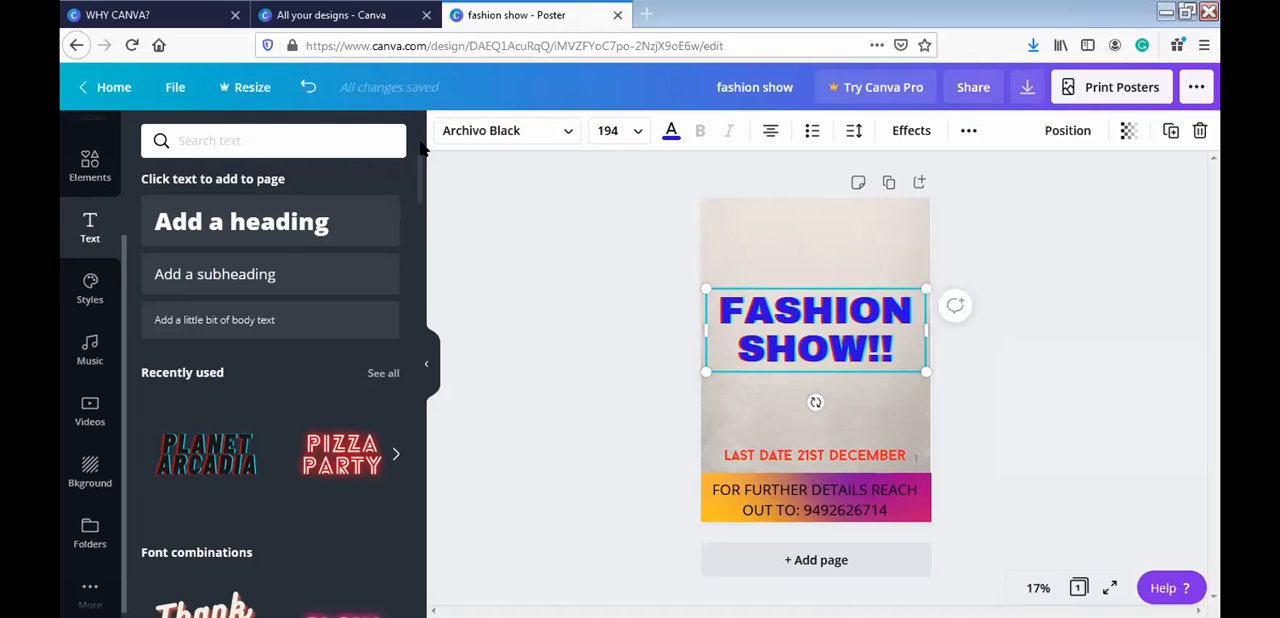
pyautogui.press('Escape')
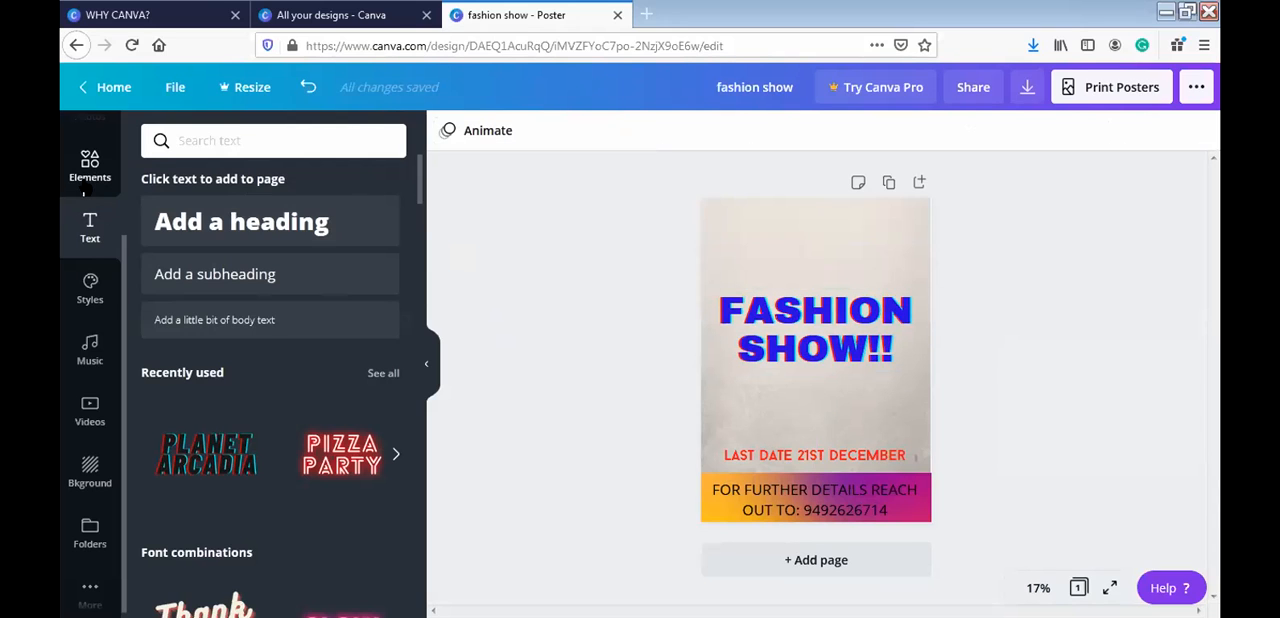
# - Search the photo library for "tractor" and place the free photo of a green tractor in a harvested field above the last-date text
pyautogui.click(84, 188)
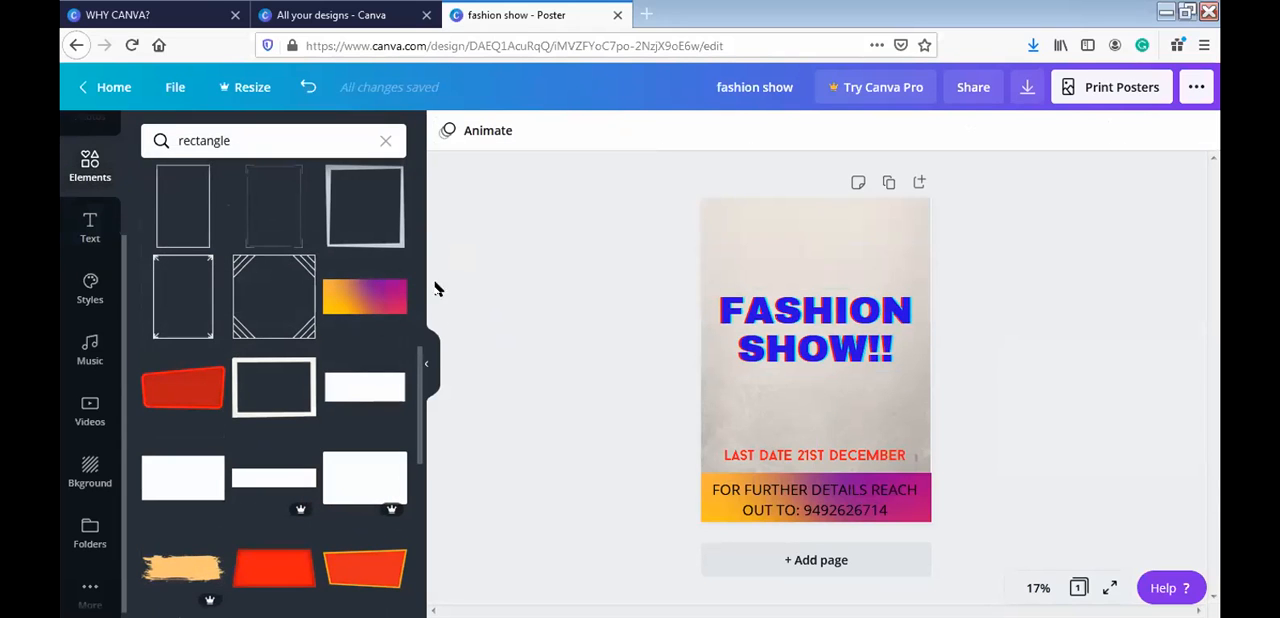
pyautogui.click(87, 126)
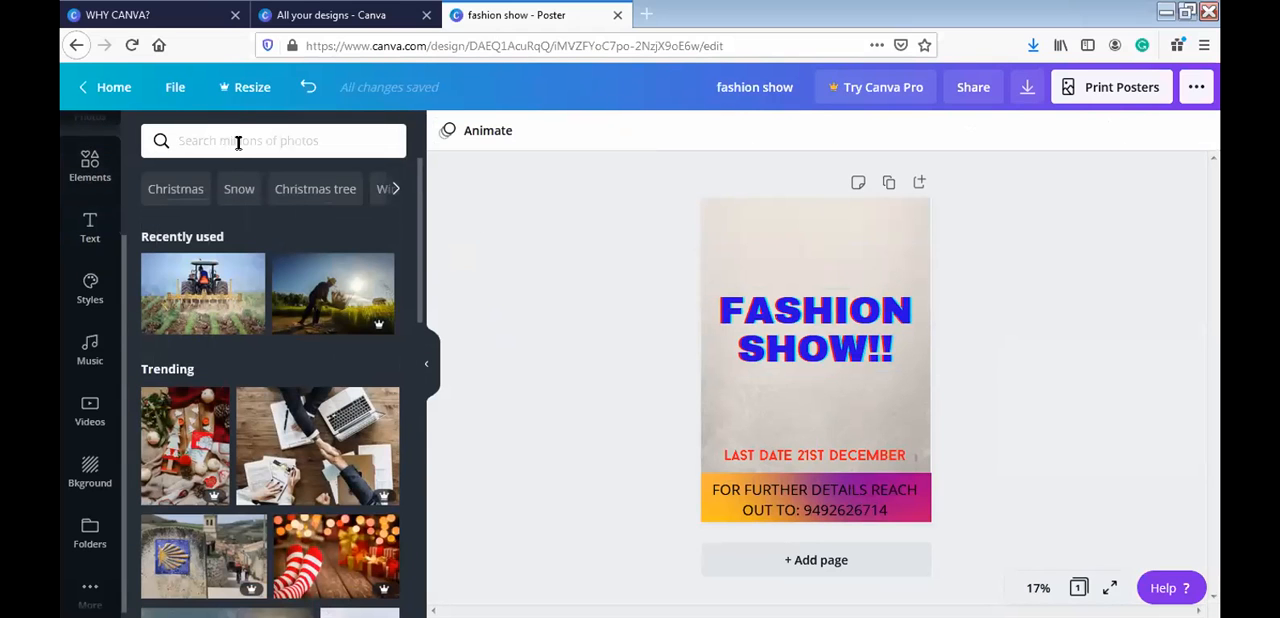
pyautogui.click(317, 129)
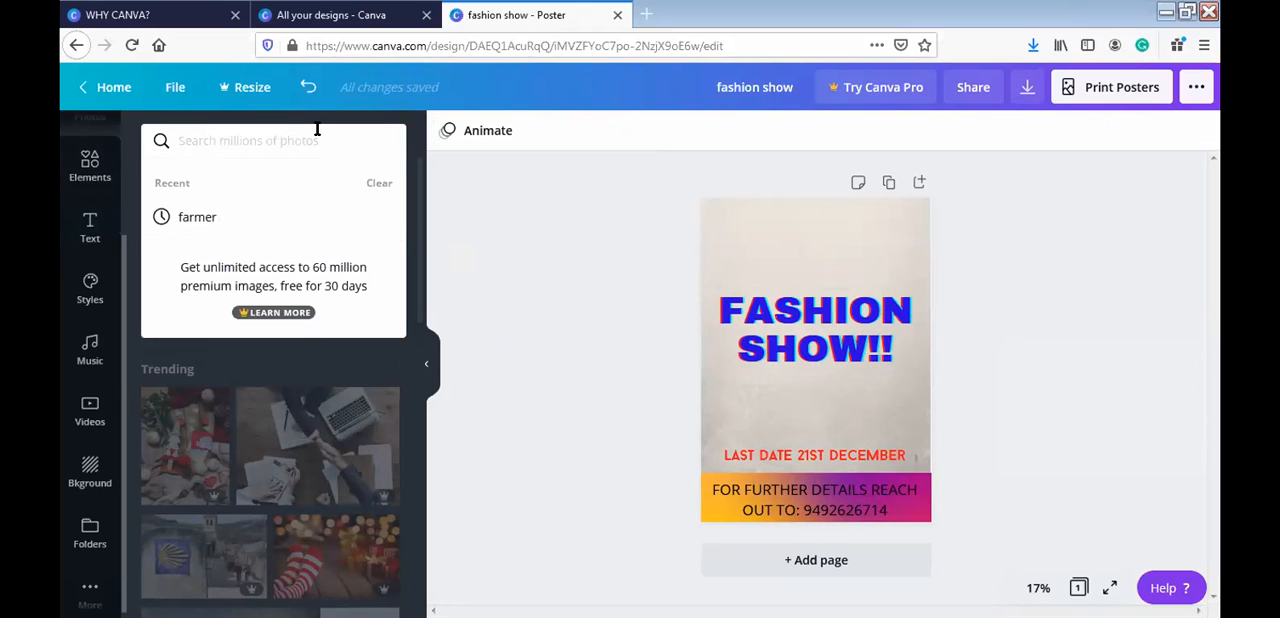
pyautogui.write('tractor')
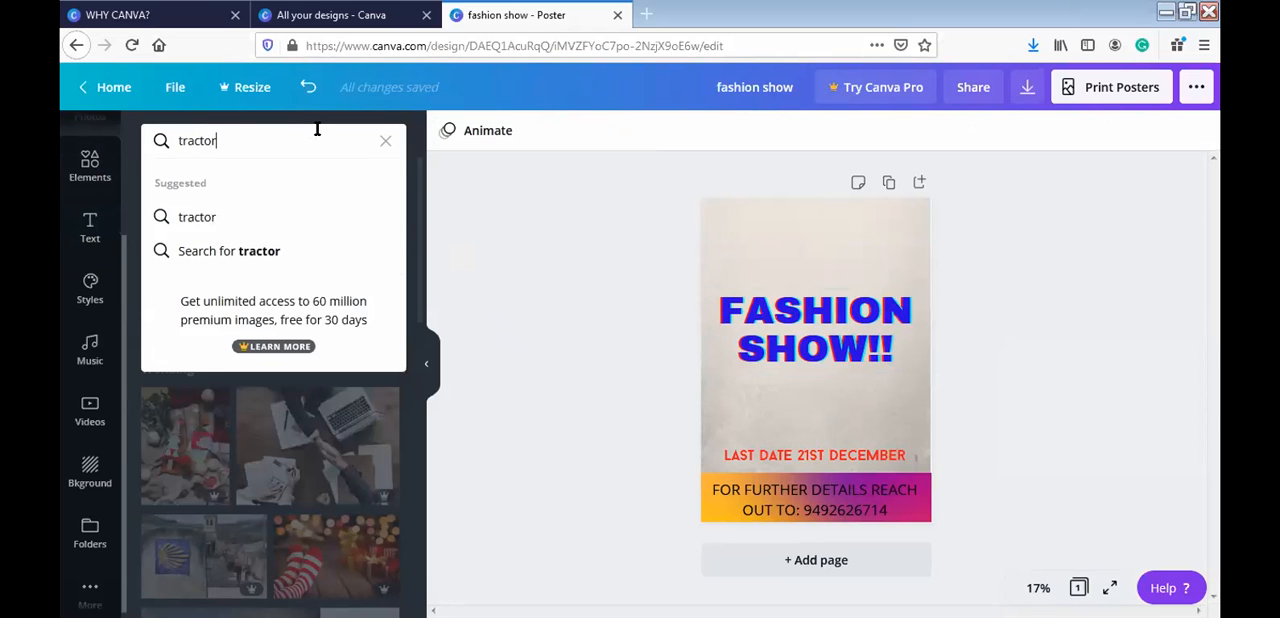
pyautogui.press('Return')
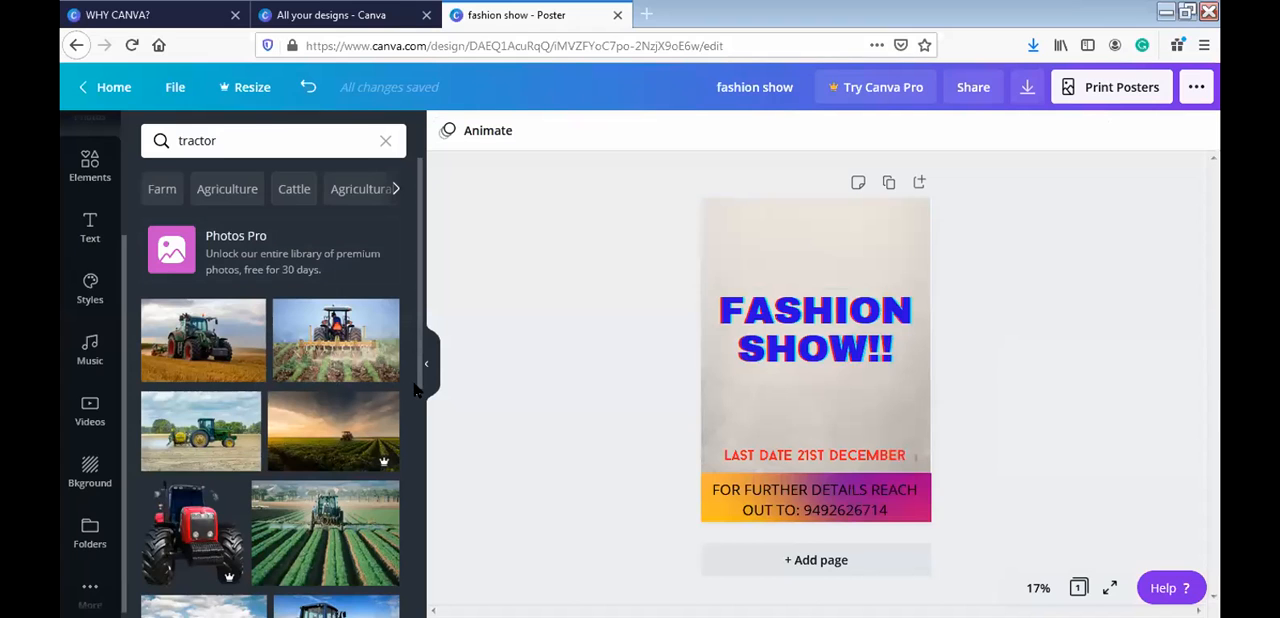
pyautogui.moveTo(421, 390)
pyautogui.mouseDown()
pyautogui.moveTo(419, 508)
pyautogui.moveTo(423, 389)
pyautogui.mouseUp()
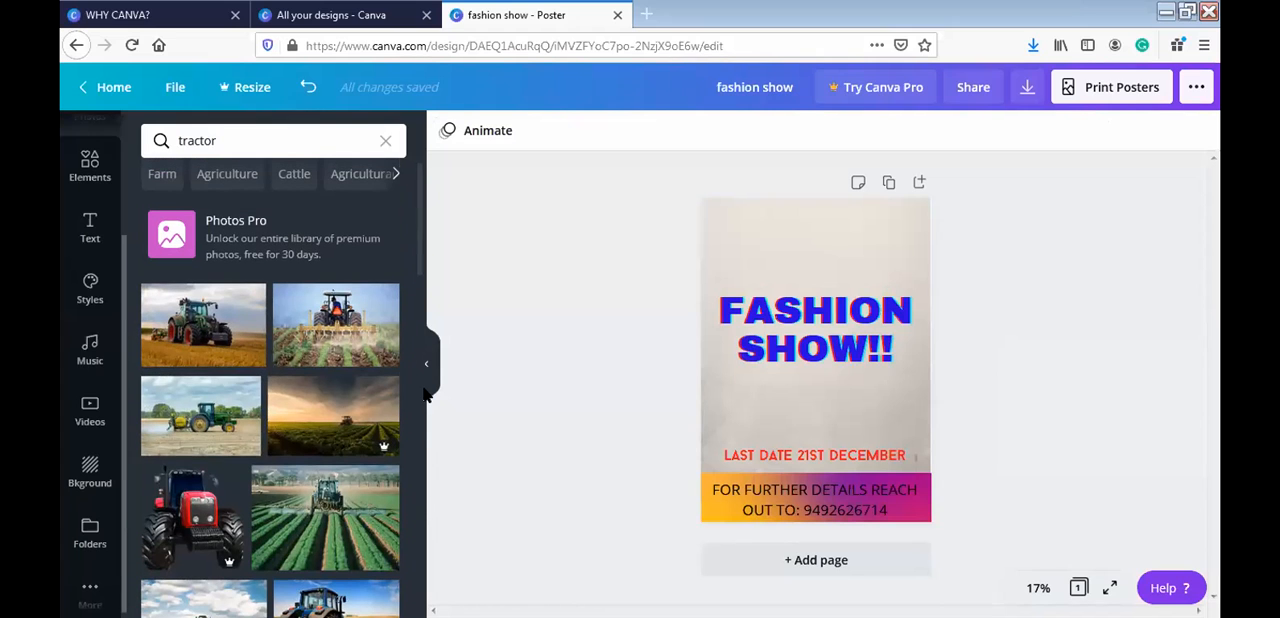
pyautogui.click(215, 343)
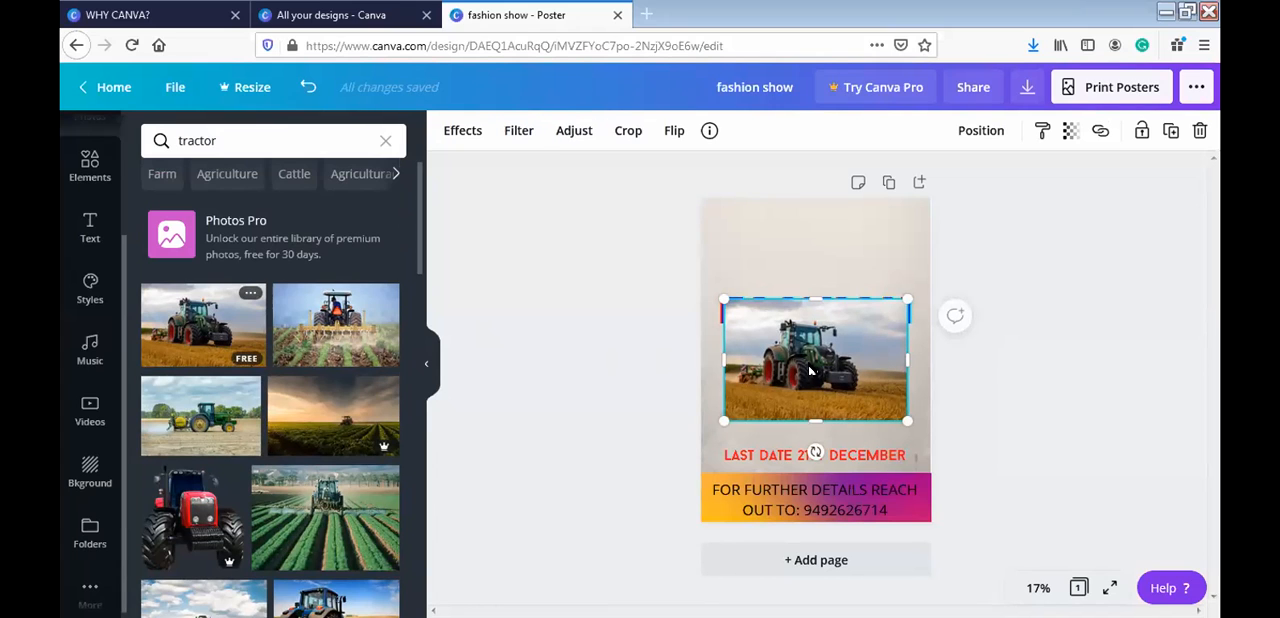
pyautogui.moveTo(803, 398)
pyautogui.mouseDown()
pyautogui.moveTo(805, 432)
pyautogui.moveTo(805, 398)
pyautogui.mouseUp()
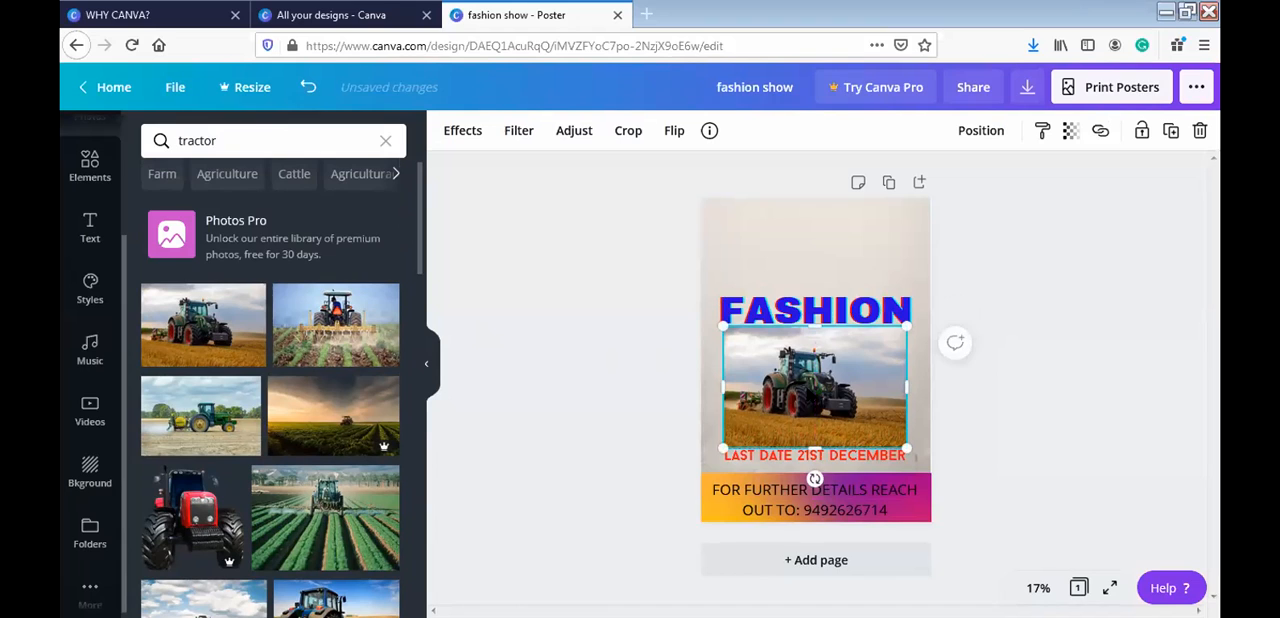
# - Try the tractor photo as the poster's background with the title moved lower, and undo both changes
pyautogui.rightClick(806, 393)
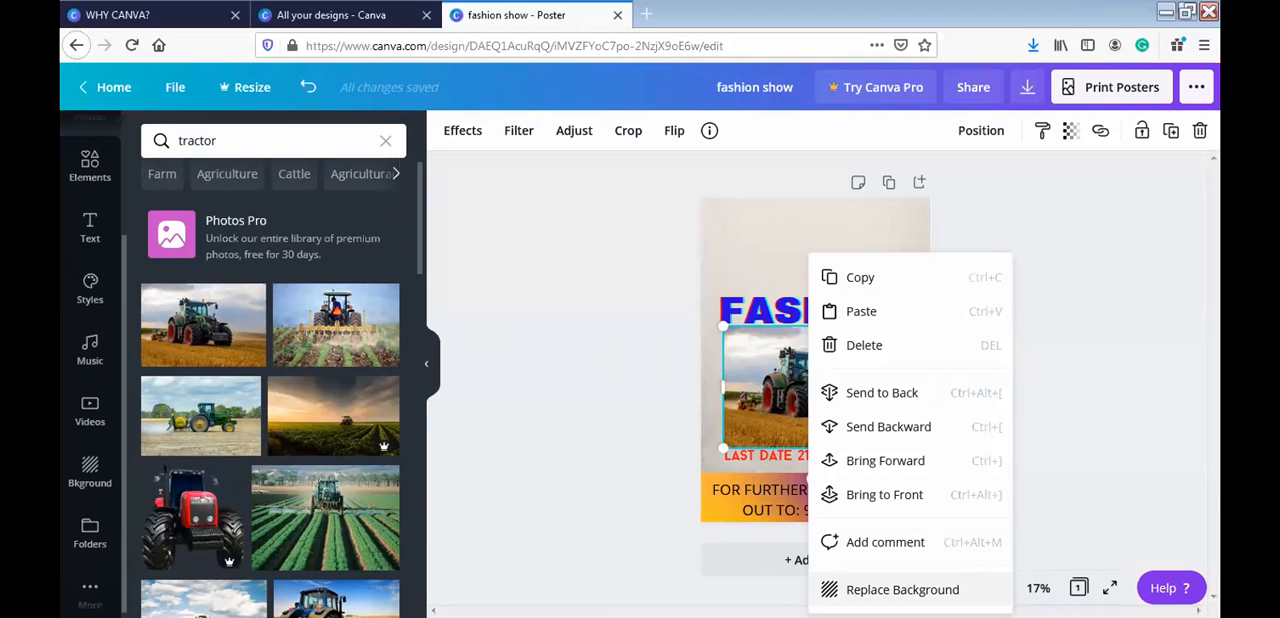
pyautogui.click(900, 589)
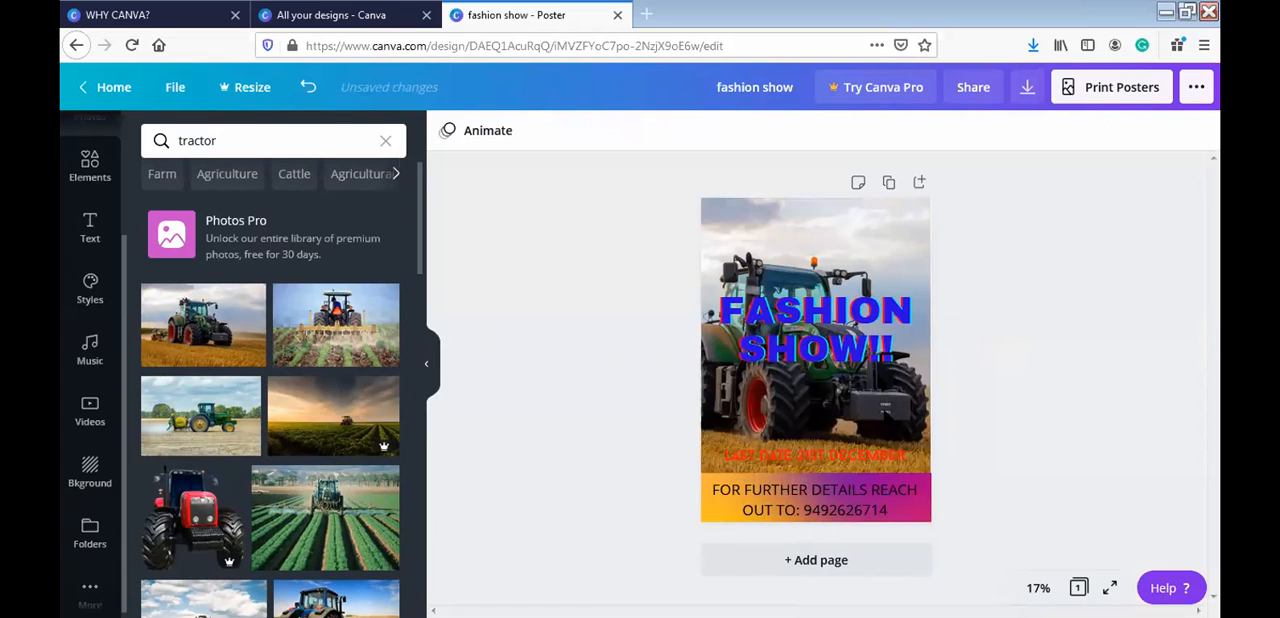
pyautogui.click(862, 323)
pyautogui.moveTo(862, 323); pyautogui.dragTo(860, 390)
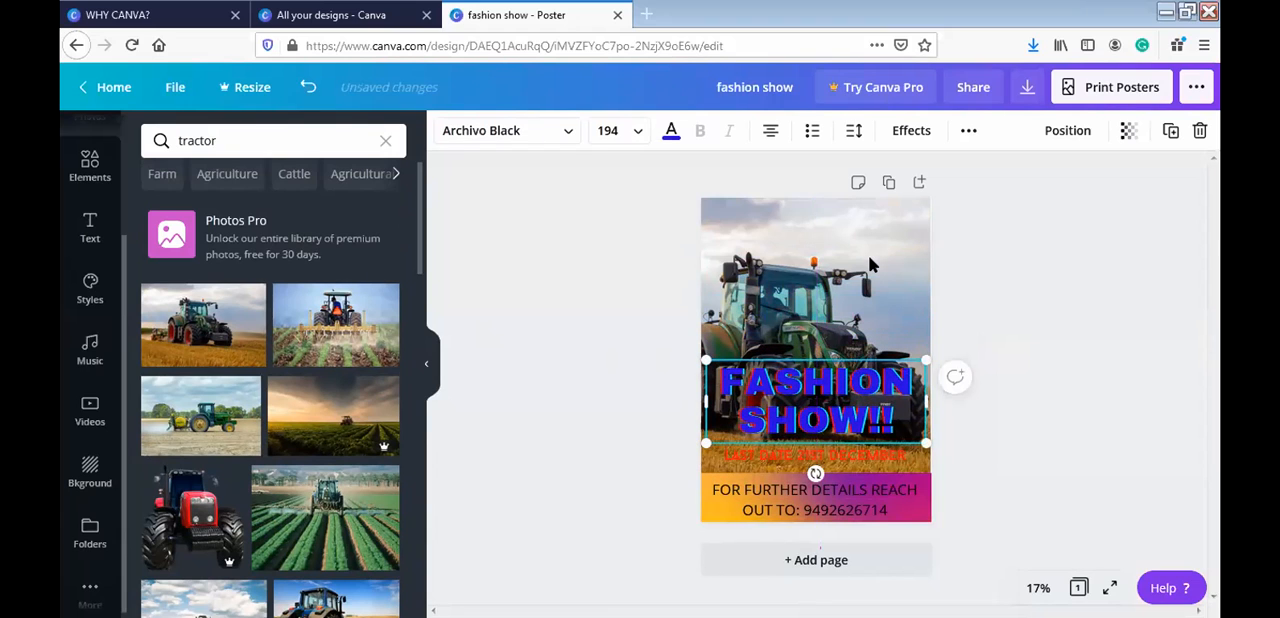
pyautogui.hotkey('ctrl', 'z')
pyautogui.hotkey('ctrl', 'z')
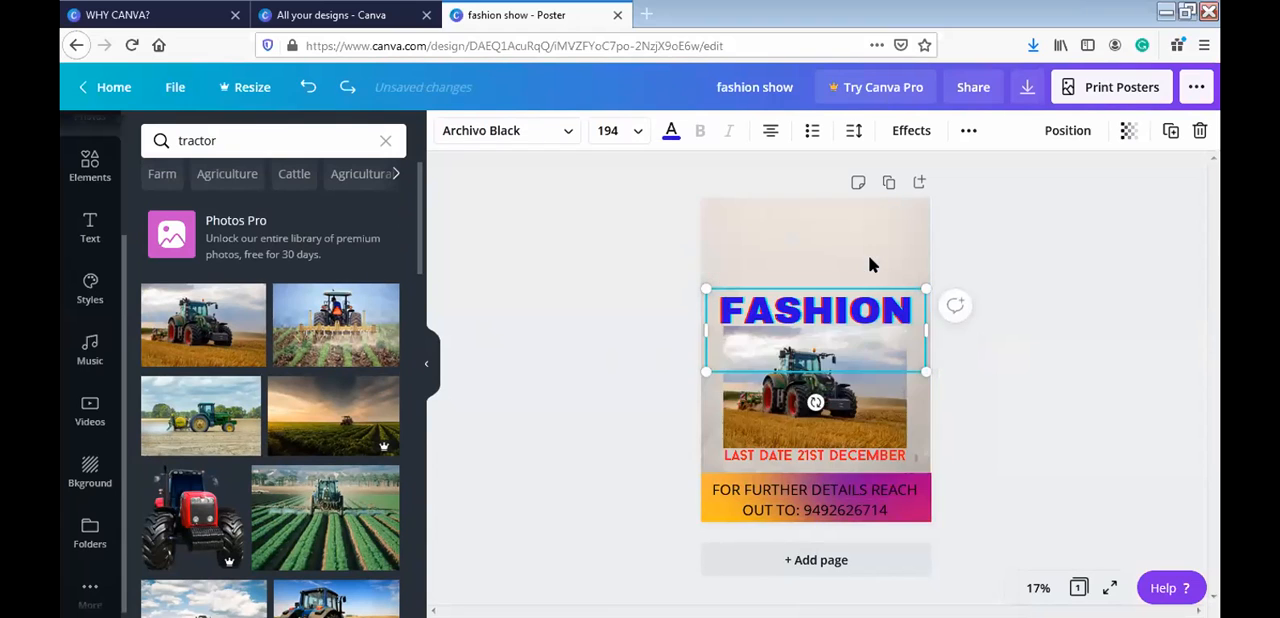
# - Shrink the tractor photo and place it against the poster's left edge, between the title and the last-date text
pyautogui.click(815, 423)
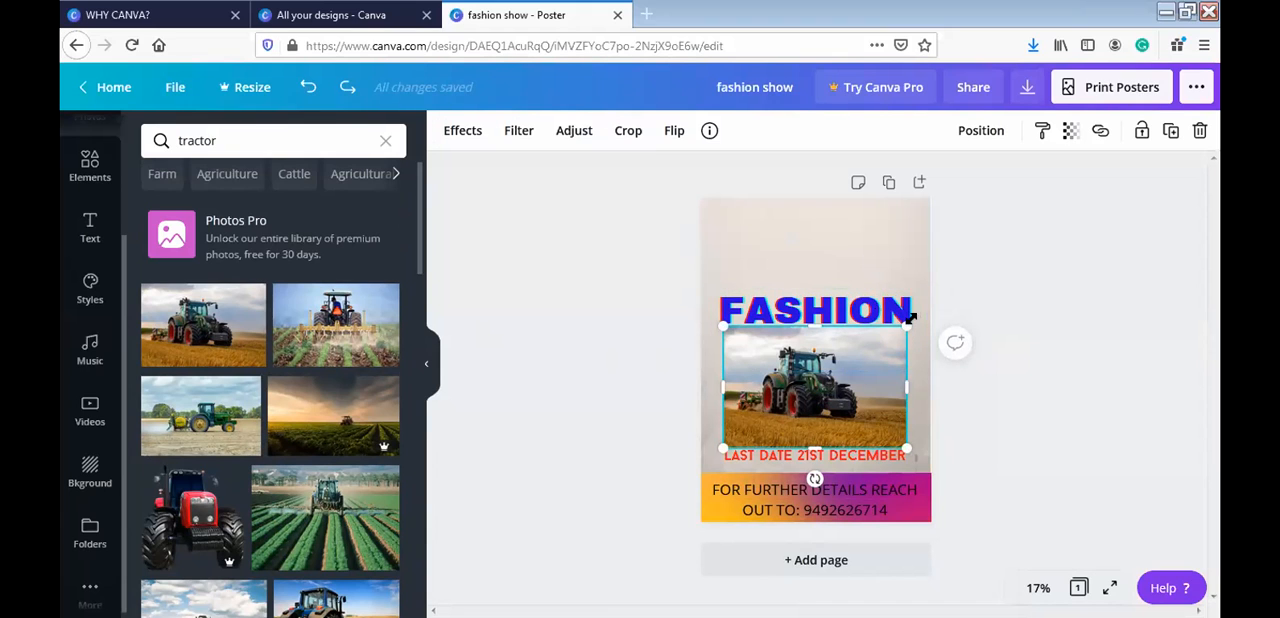
pyautogui.moveTo(872, 391); pyautogui.dragTo(832, 376)
pyautogui.moveTo(757, 411); pyautogui.dragTo(736, 411)
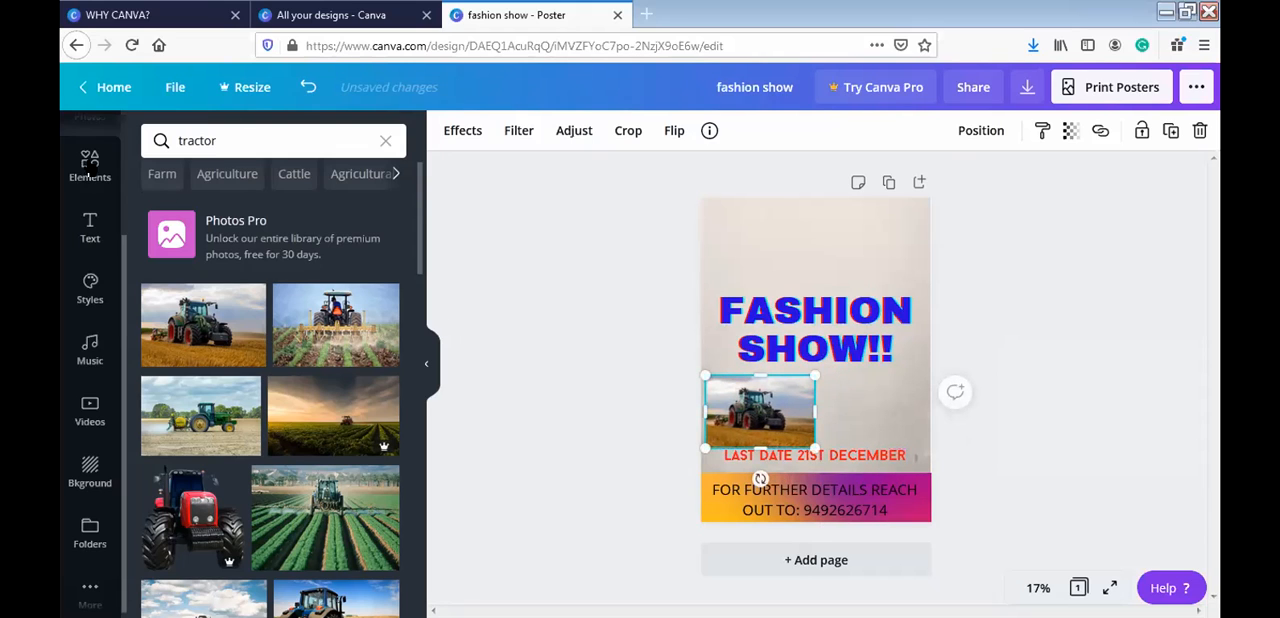
pyautogui.click(441, 387)
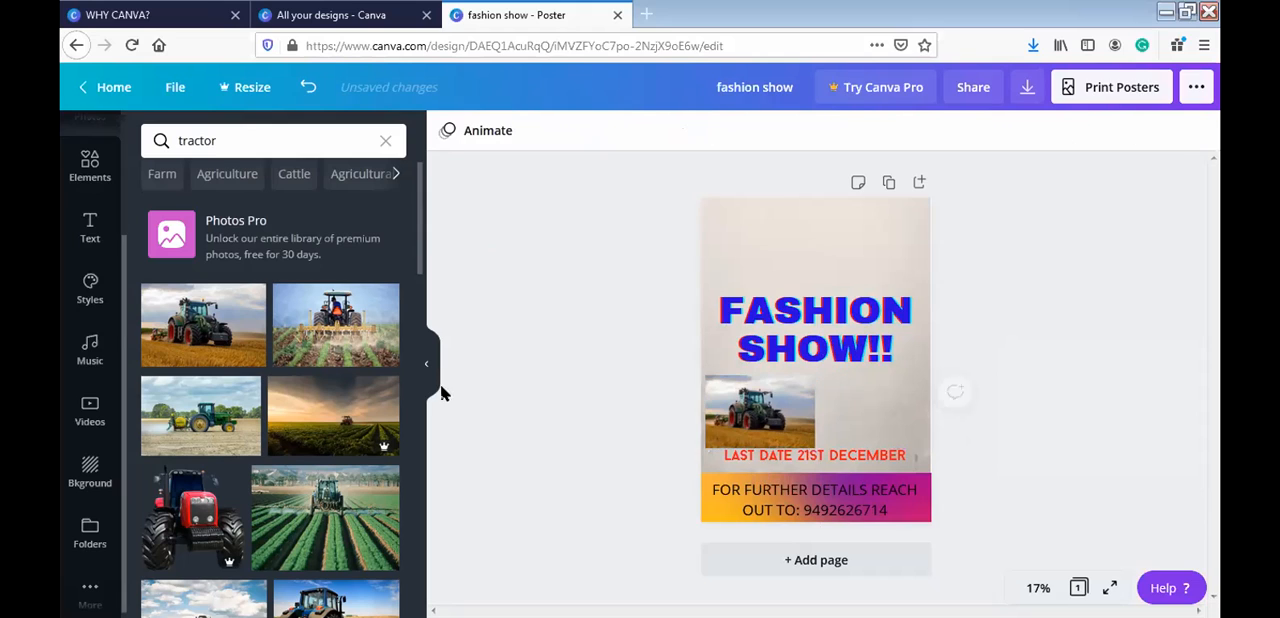
pyautogui.click(435, 393)
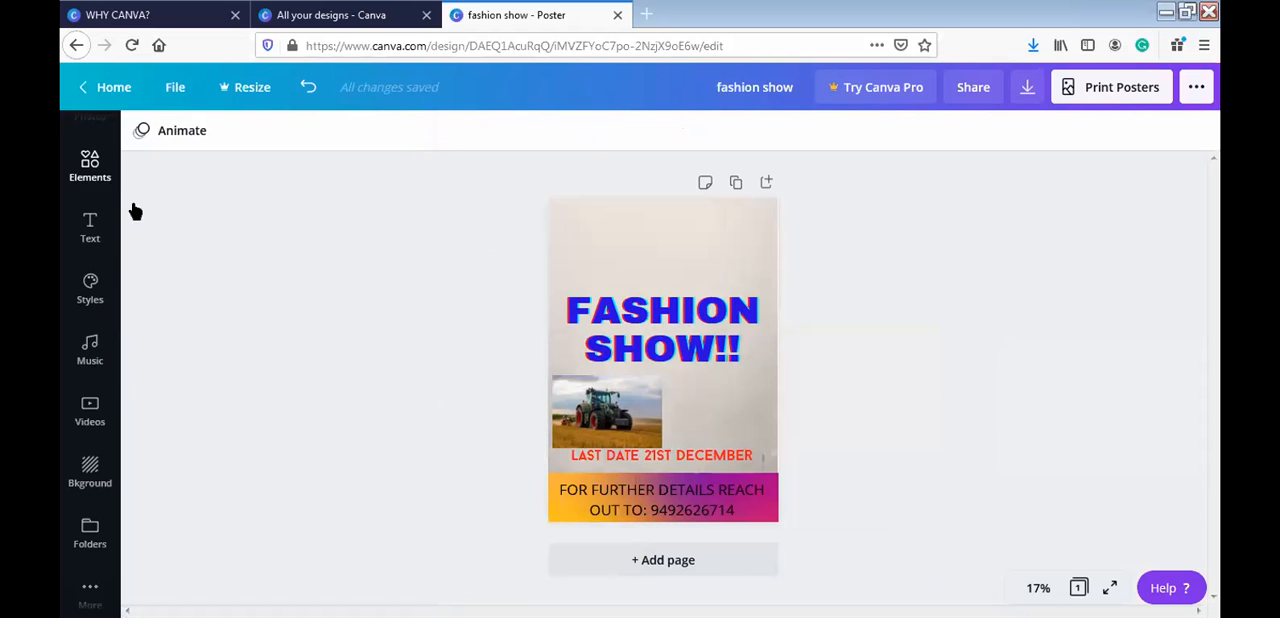
# - Clear the "rectangle" search from the elements library
pyautogui.click(98, 172)
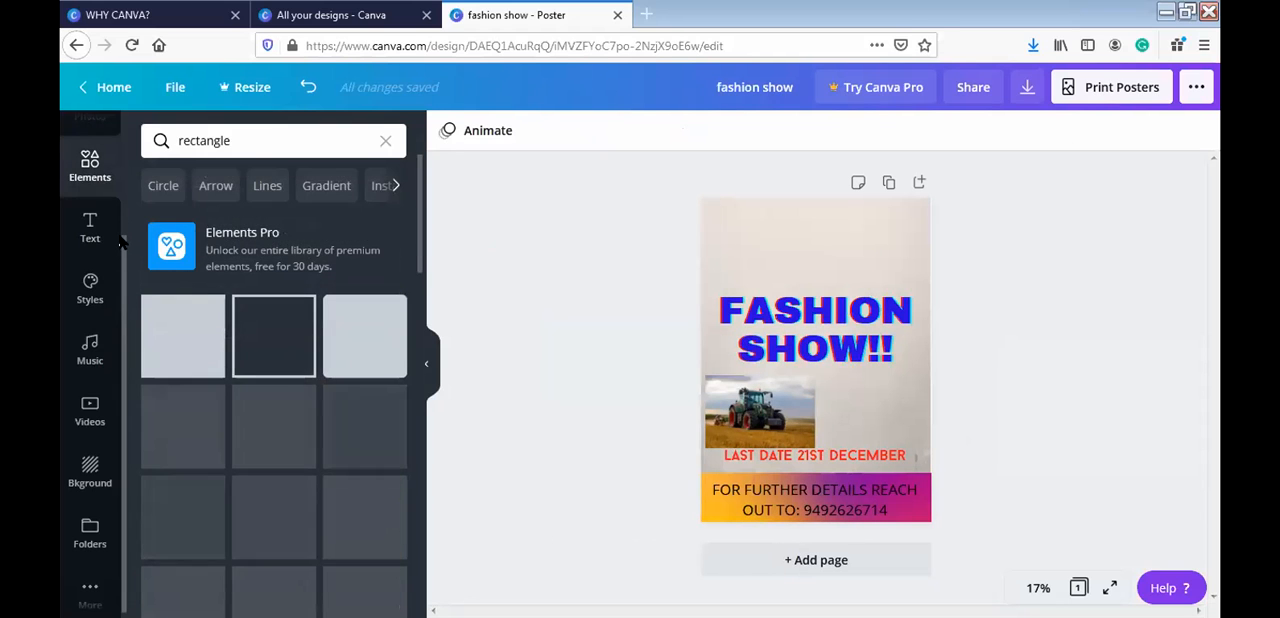
pyautogui.scroll(2, 126, 160)
pyautogui.scroll(1, 100, 170)
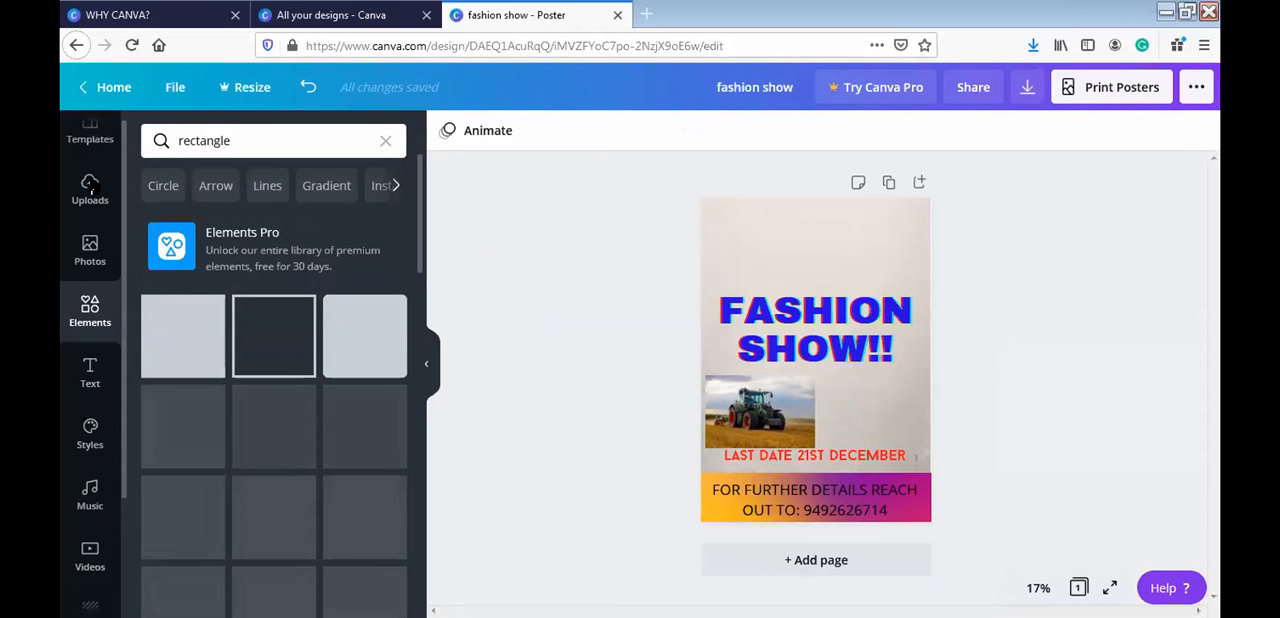
pyautogui.click(385, 140)
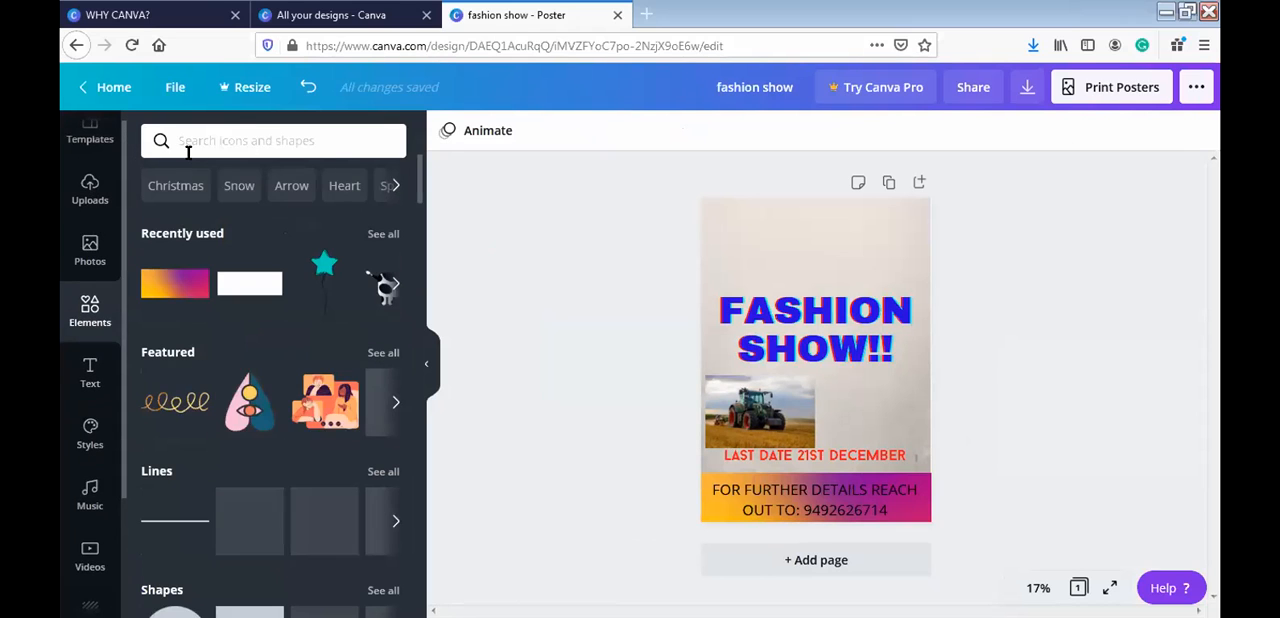
# - Upload the image "FREE WORKSHOP ON FLYER DESIGNING BASICS USING CANVA" from the device's Downloads folder
pyautogui.click(95, 190)
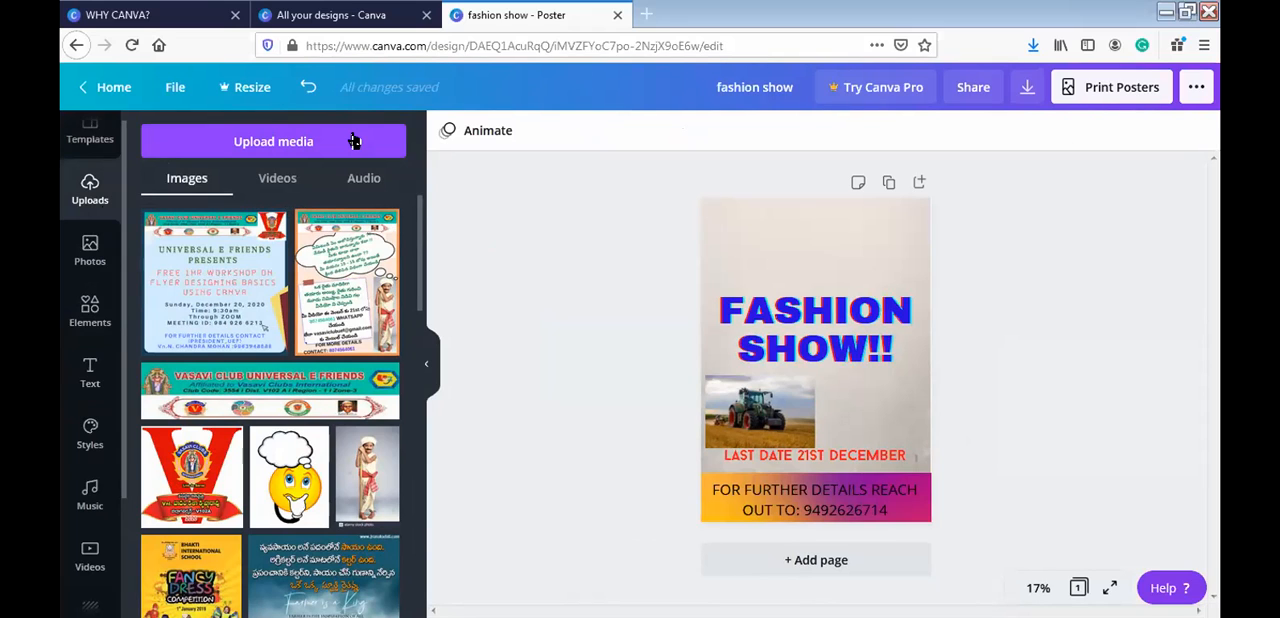
pyautogui.click(354, 142)
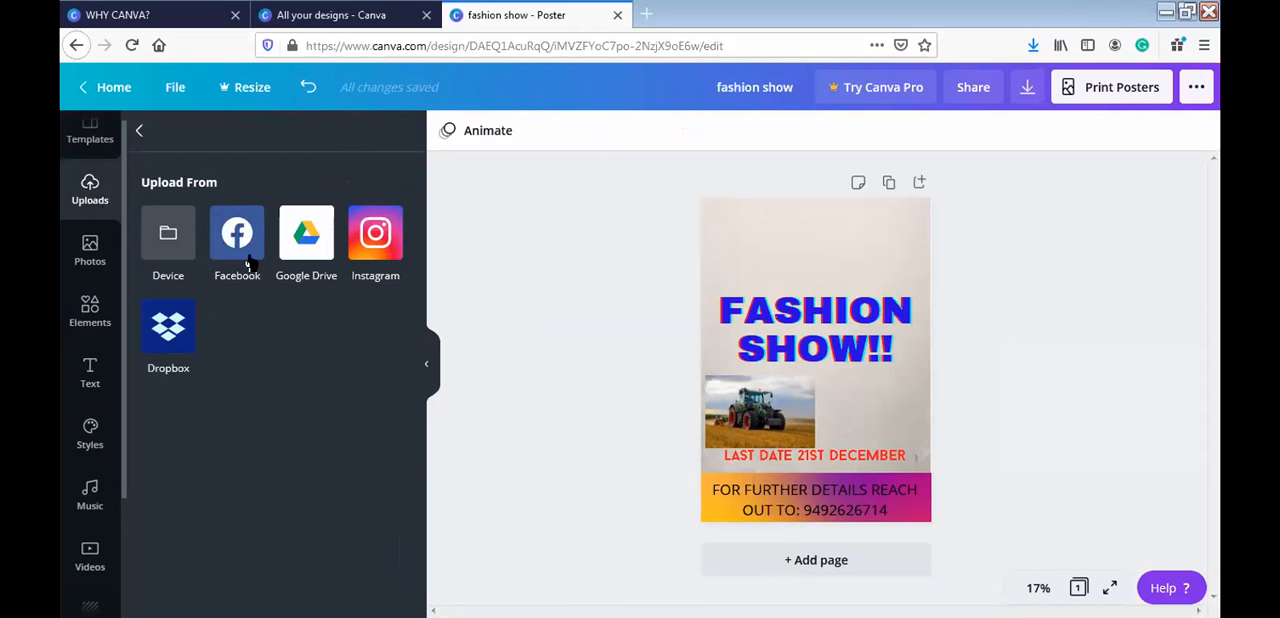
pyautogui.click(160, 236)
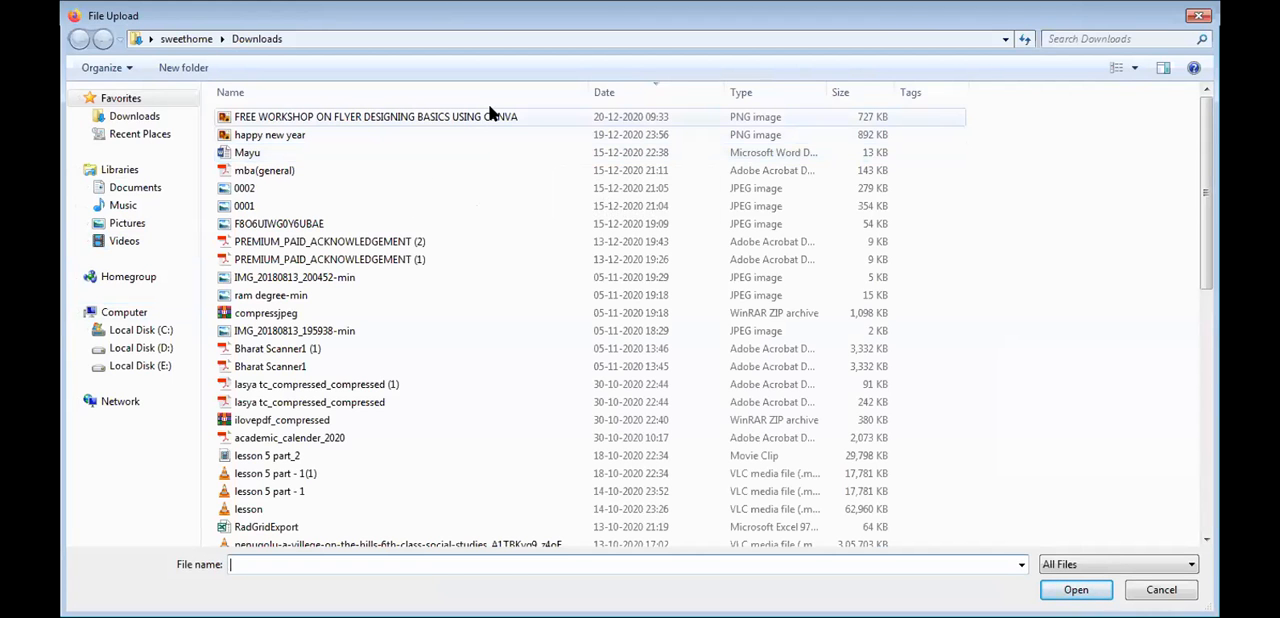
pyautogui.click(490, 116)
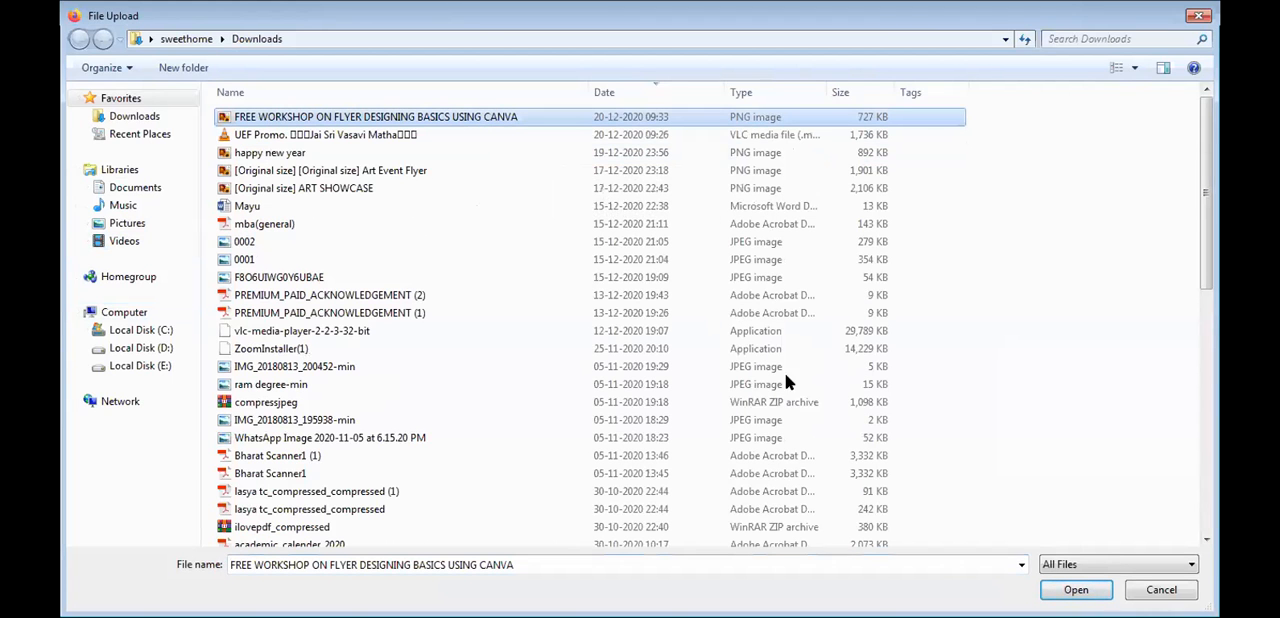
pyautogui.click(1070, 590)
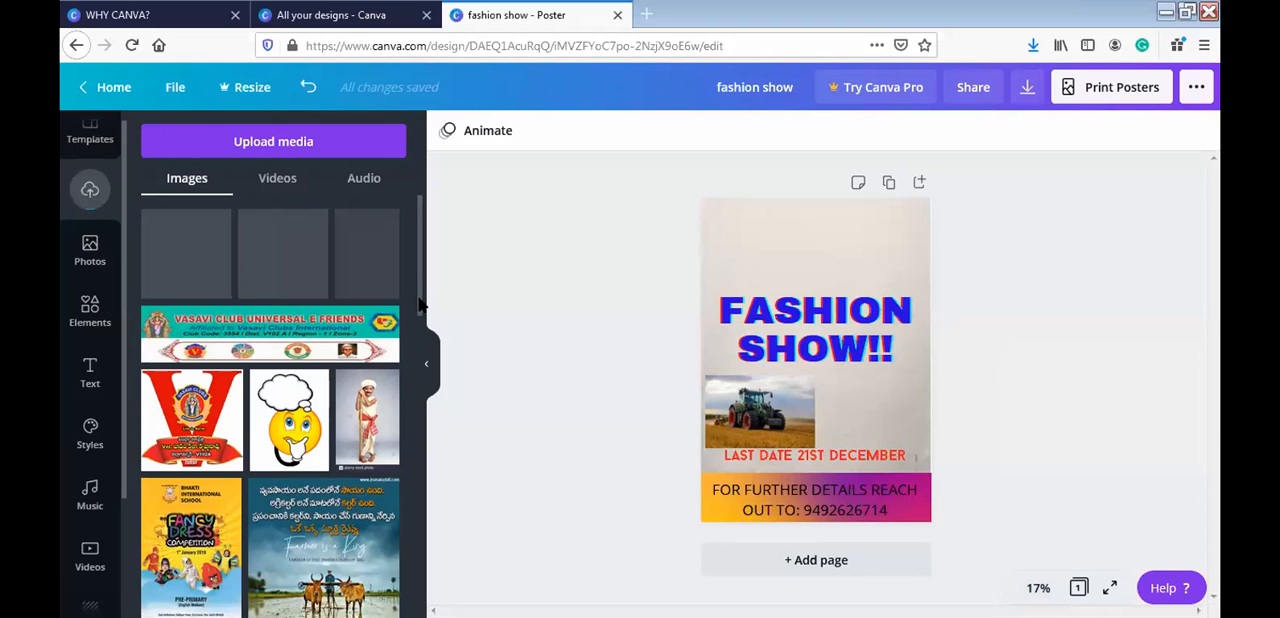
# - Add the uploaded "Vasavi Club Universal E Friends" banner, move it to the poster's top-left corner and enlarge it
pyautogui.moveTo(420, 299); pyautogui.dragTo(420, 326)
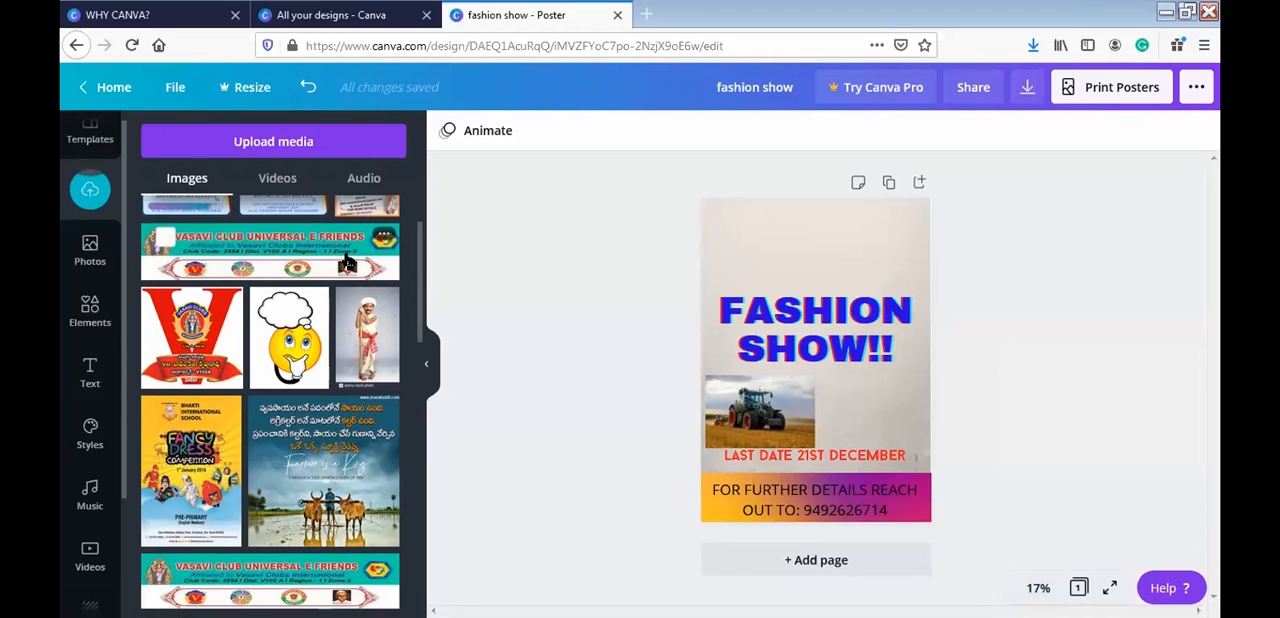
pyautogui.click(347, 262)
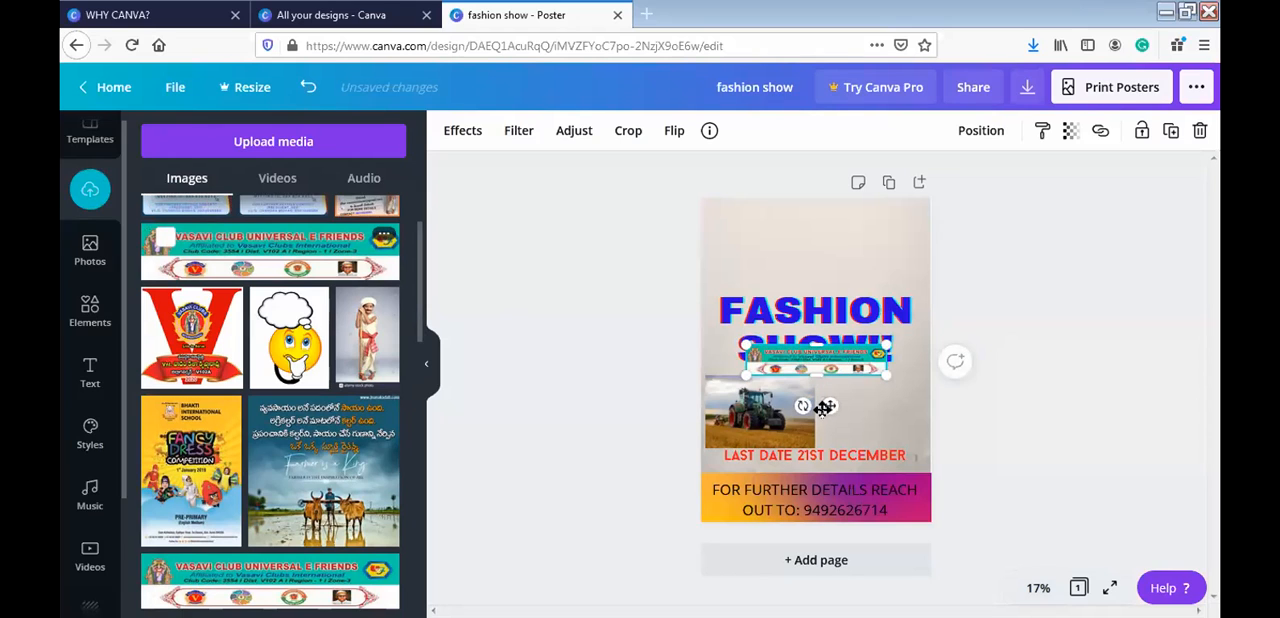
pyautogui.moveTo(830, 405); pyautogui.dragTo(785, 253)
pyautogui.moveTo(849, 231); pyautogui.dragTo(877, 247)
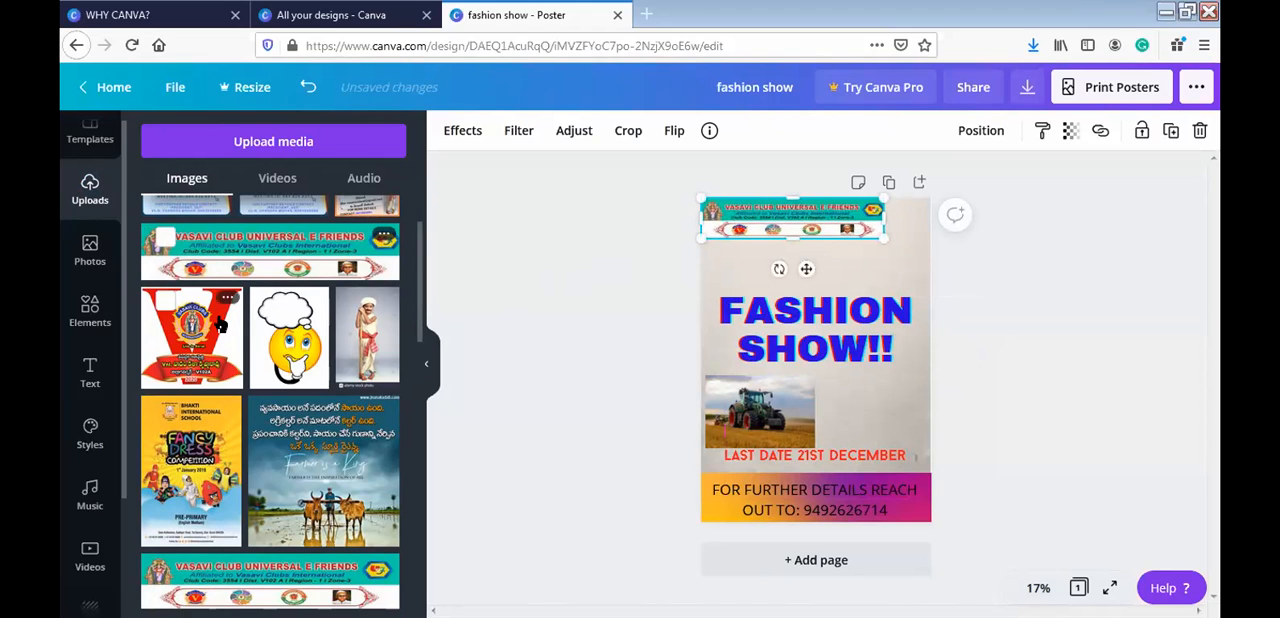
# - Add the uploaded red V-shaped Vasavi Clubs logo and shrink it into the poster's top-right corner beside the banner
pyautogui.moveTo(220, 324); pyautogui.dragTo(814, 452)
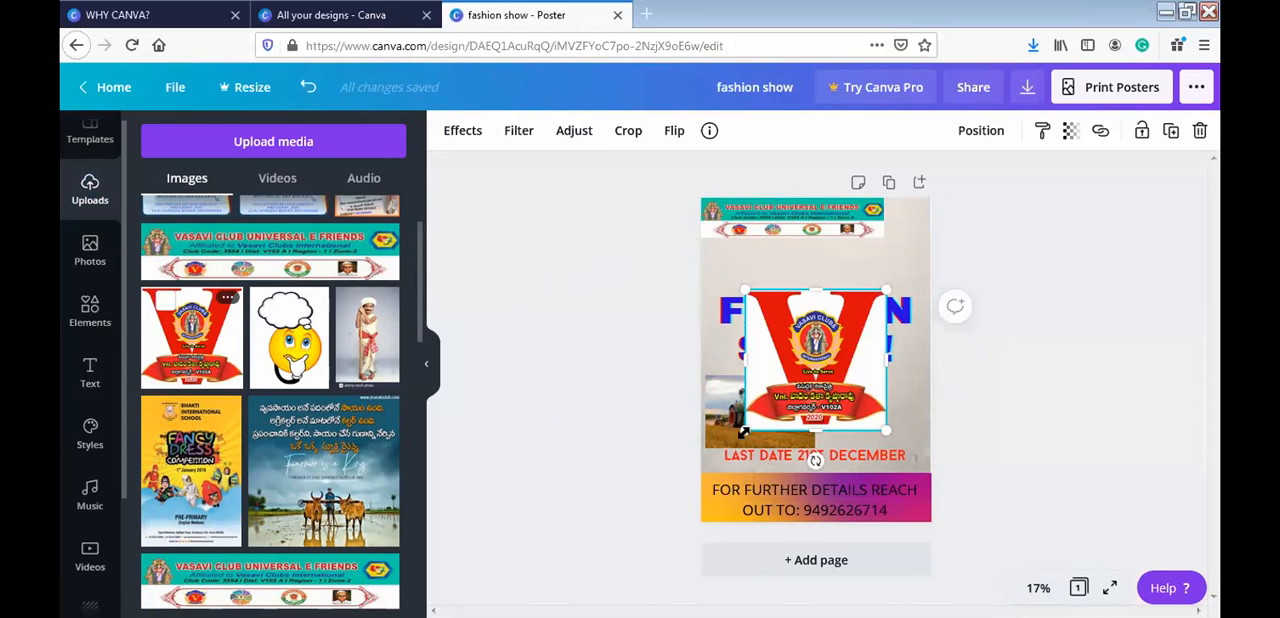
pyautogui.moveTo(745, 427); pyautogui.dragTo(836, 363)
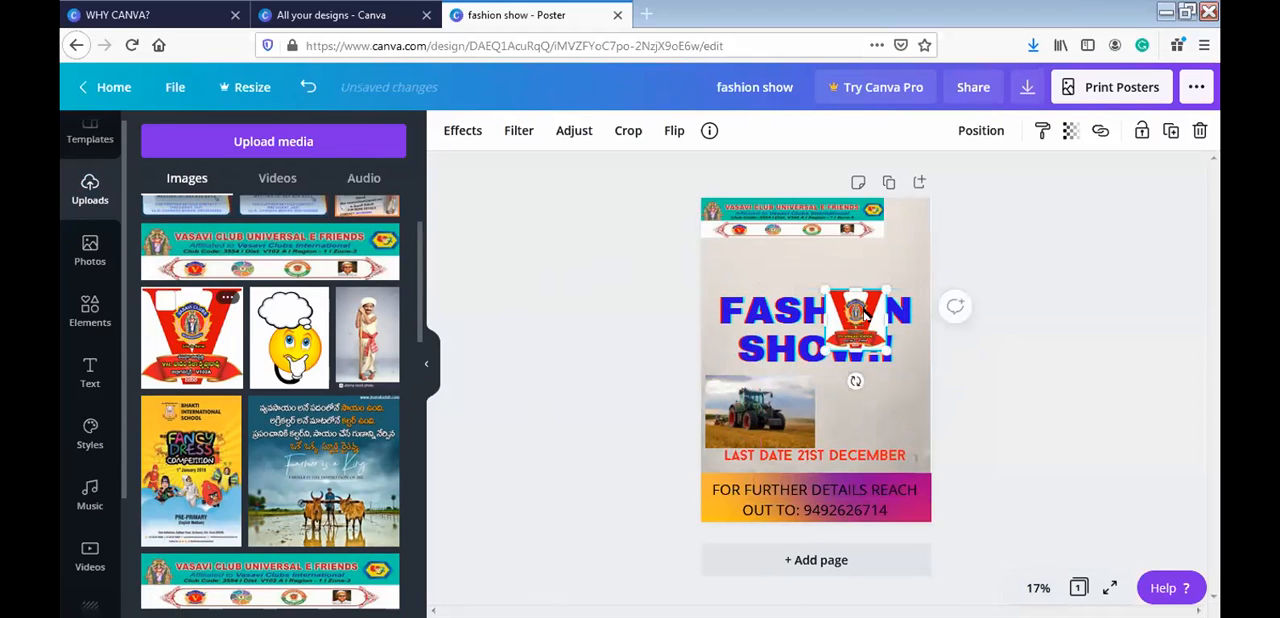
pyautogui.moveTo(904, 234); pyautogui.dragTo(902, 230)
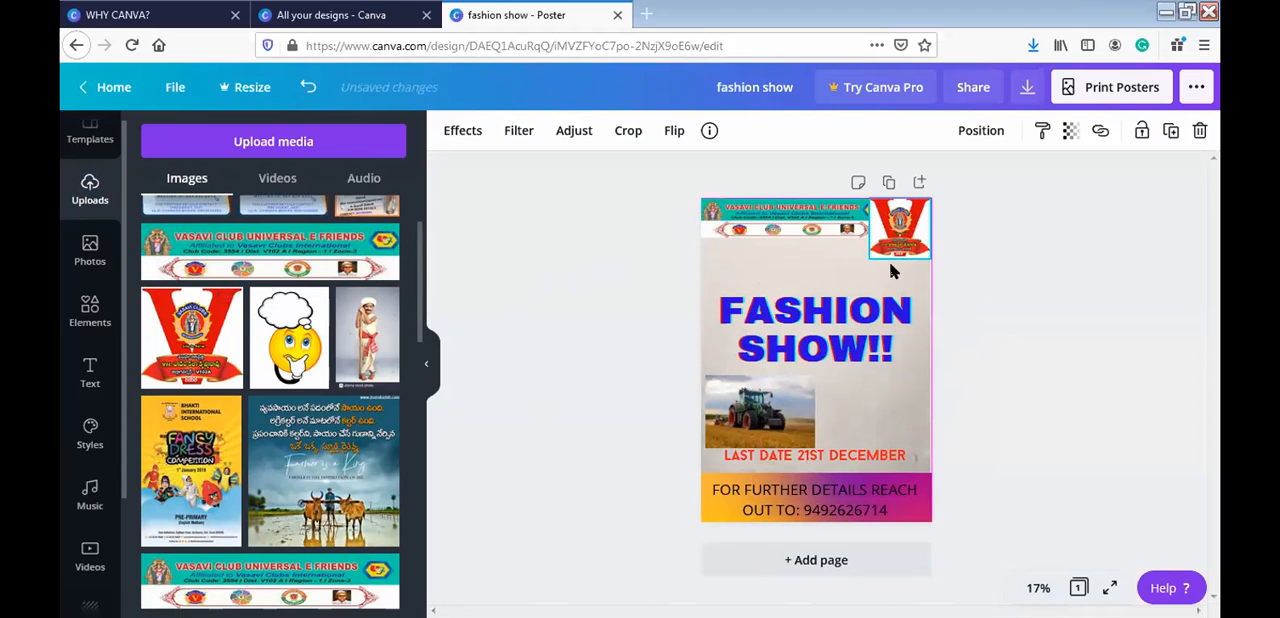
pyautogui.moveTo(869, 255); pyautogui.dragTo(886, 245)
# - Shrink the Vasavi Club banner slightly from its lower-left corner, keeping it next to the logo
pyautogui.click(837, 226)
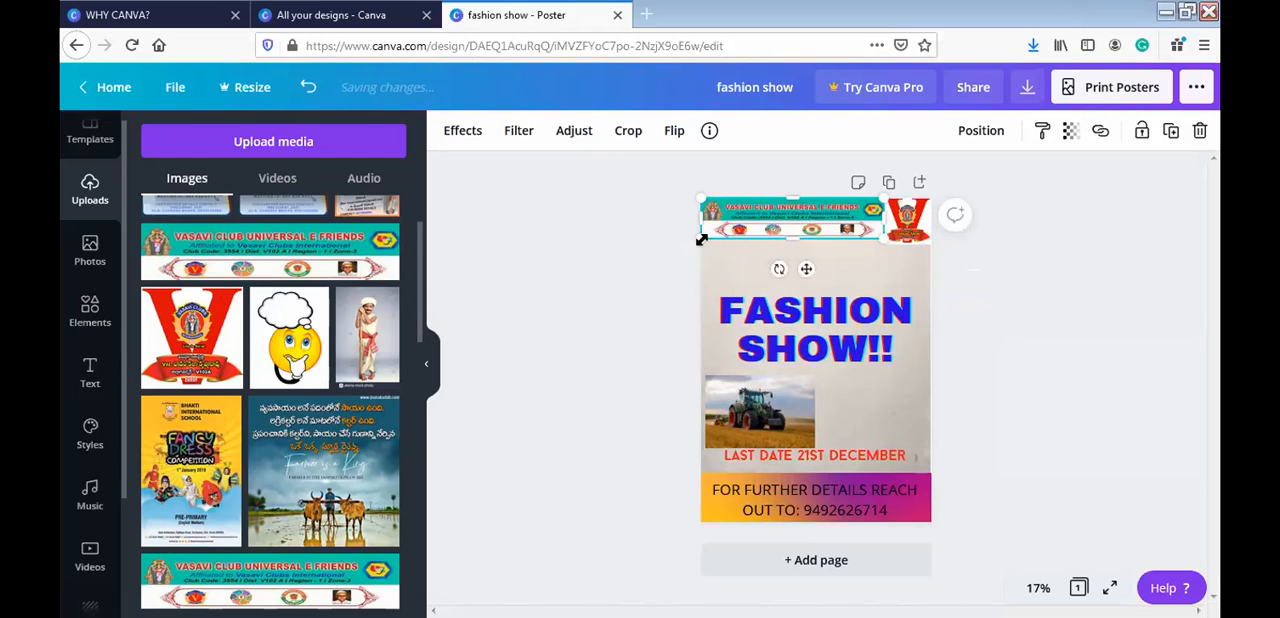
pyautogui.moveTo(697, 246); pyautogui.dragTo(706, 249)
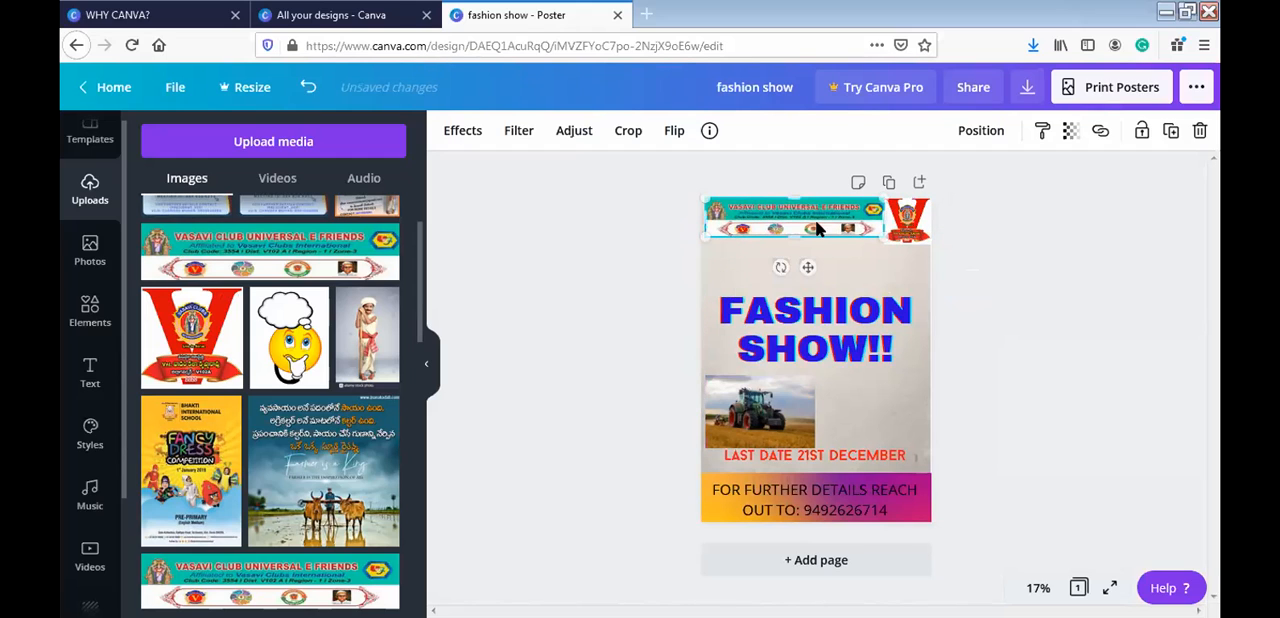
pyautogui.click(985, 245)
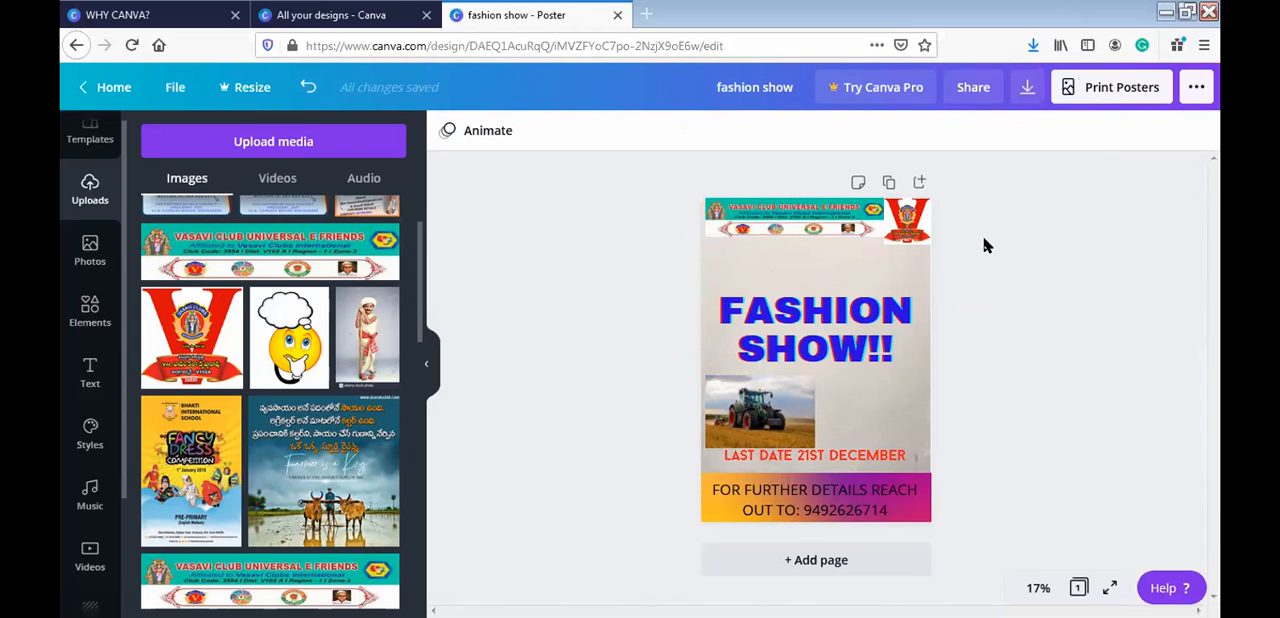
# - Review the image adjustments and the list of effects available for the Vasavi Clubs logo
pyautogui.click(922, 232)
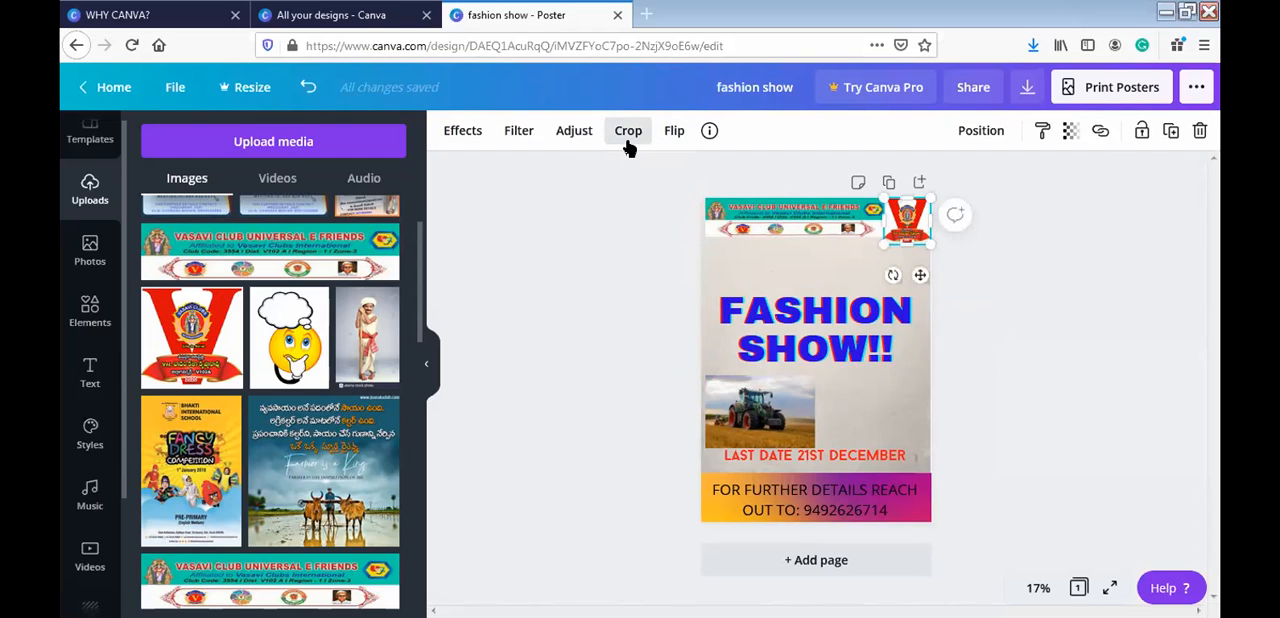
pyautogui.click(590, 145)
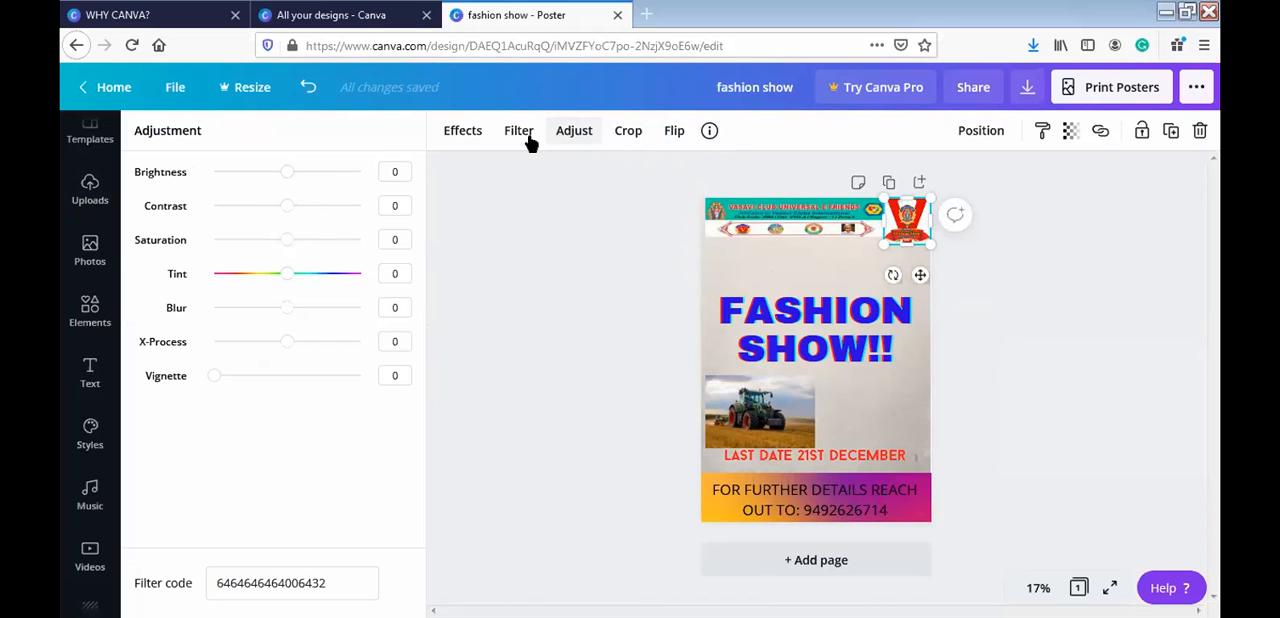
pyautogui.click(468, 131)
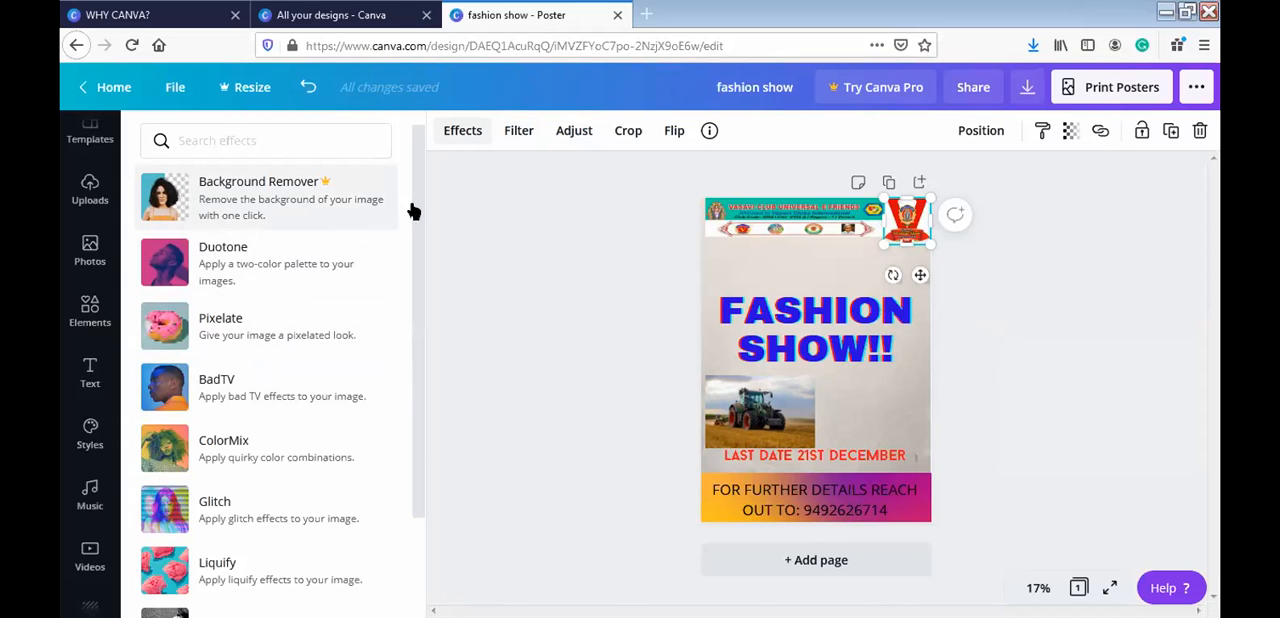
pyautogui.scroll(-2, 412, 230)
pyautogui.scroll(2, 424, 323)
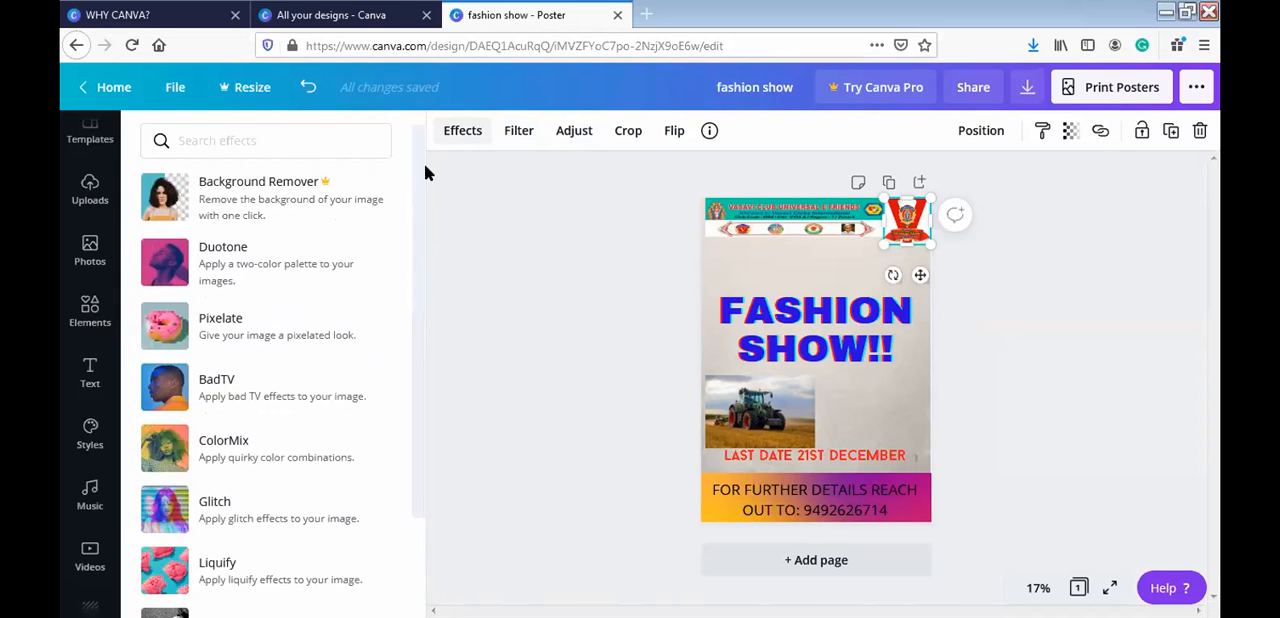
pyautogui.scroll(-2, 415, 240)
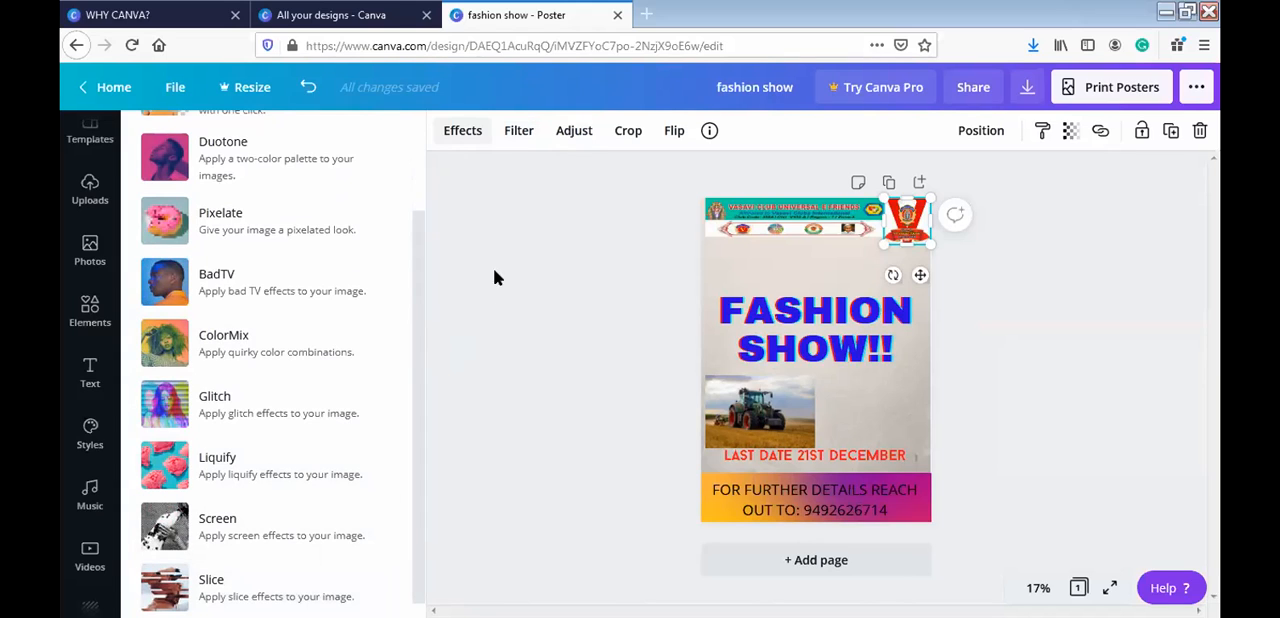
# - Try the Epic filter on the Vasavi Clubs logo, reset it to None and deselect the logo
pyautogui.click(519, 136)
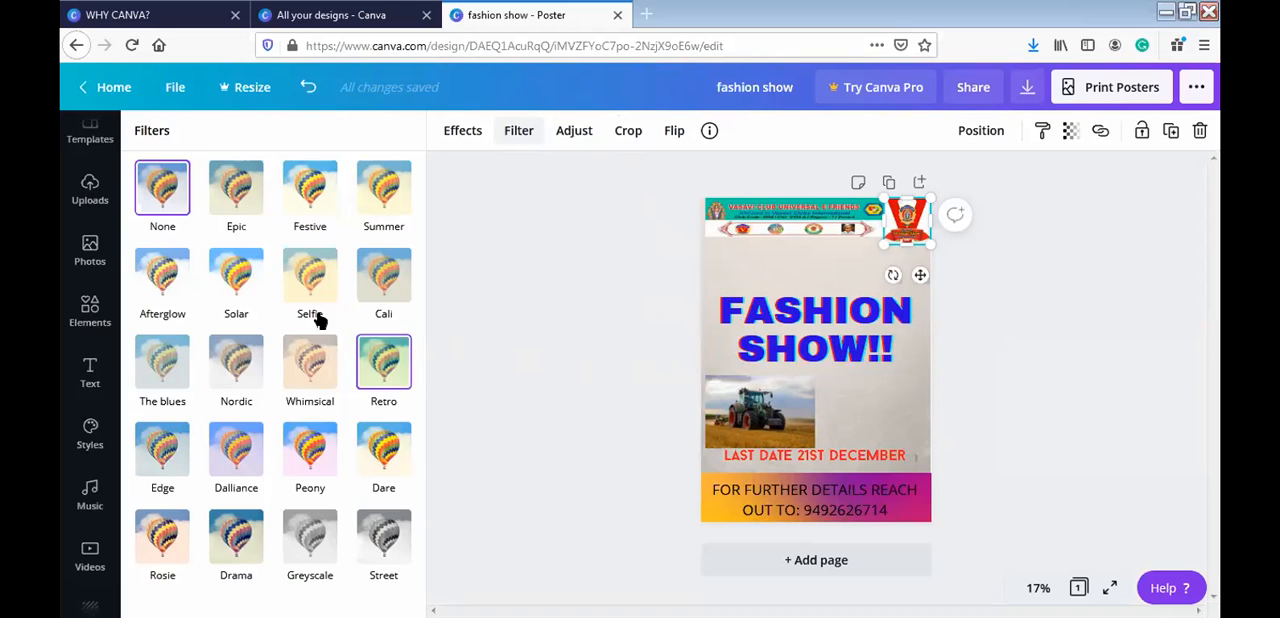
pyautogui.click(245, 203)
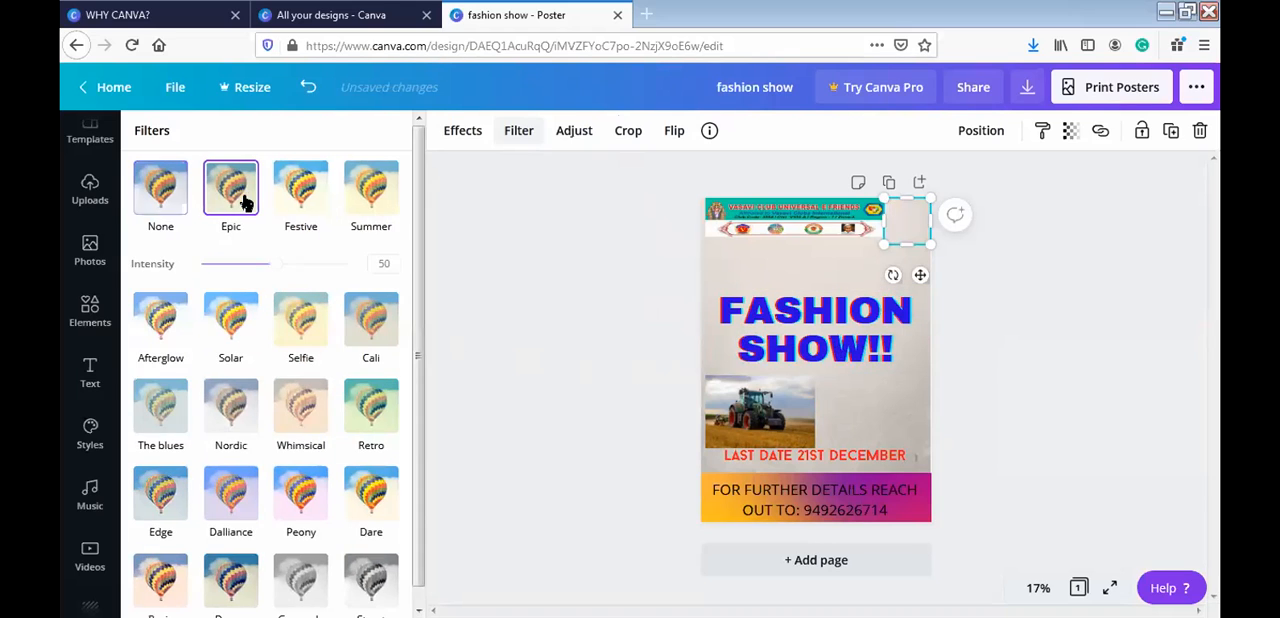
pyautogui.click(166, 203)
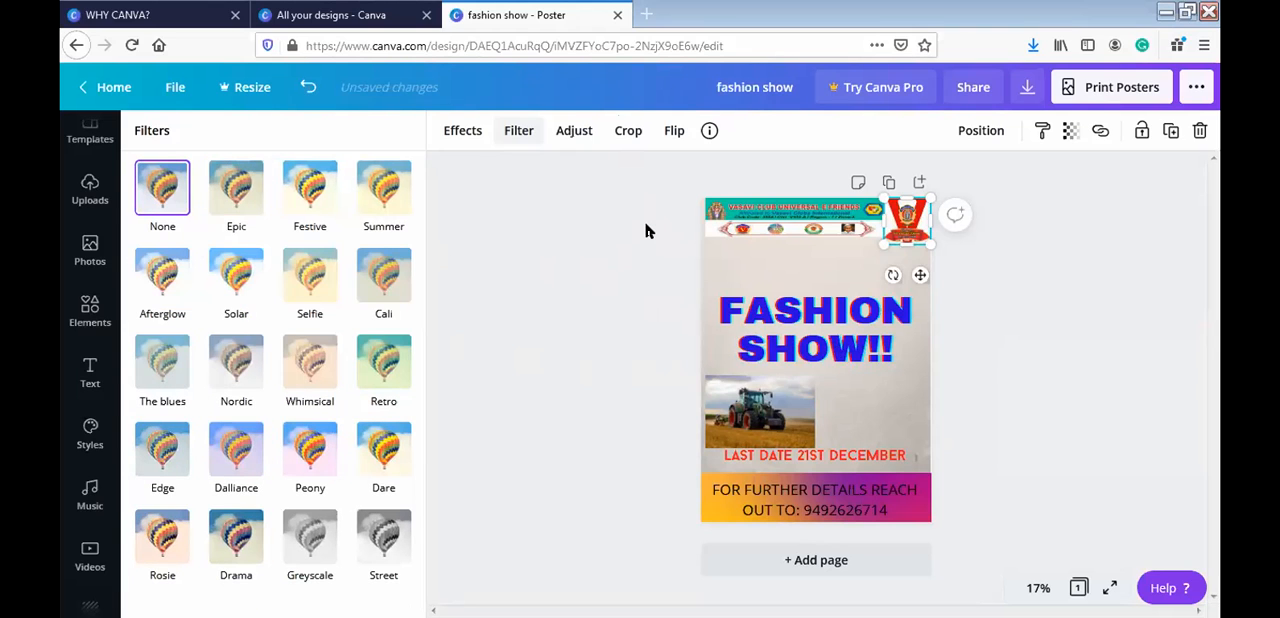
pyautogui.click(621, 236)
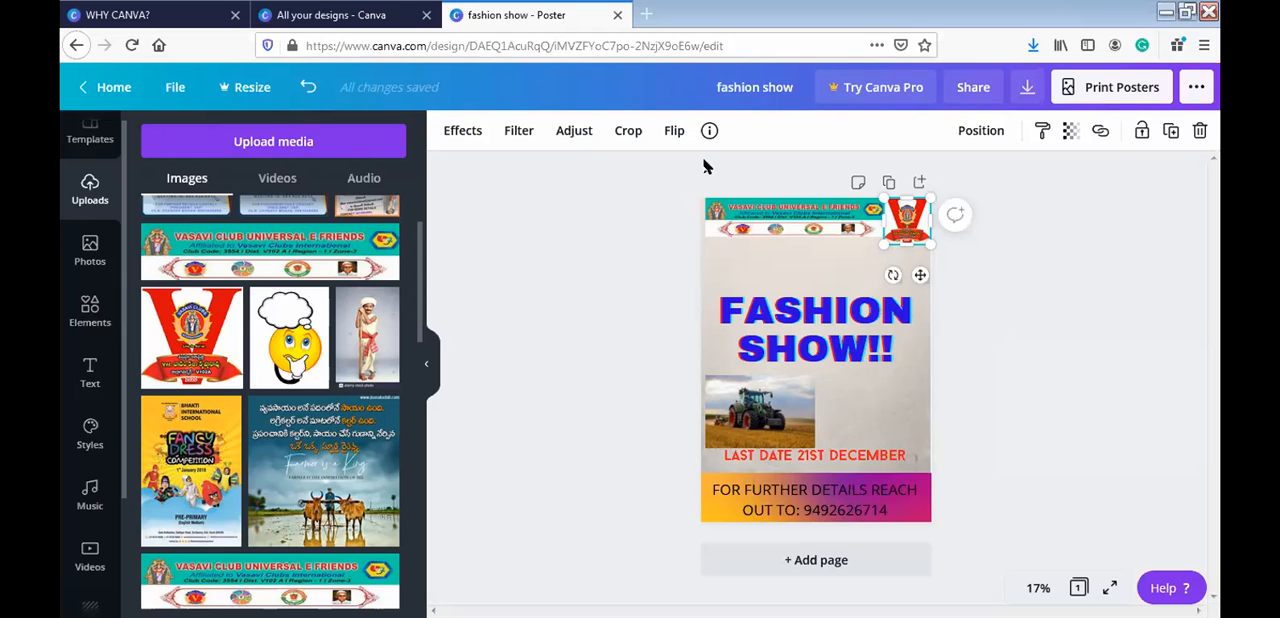
pyautogui.click(517, 360)
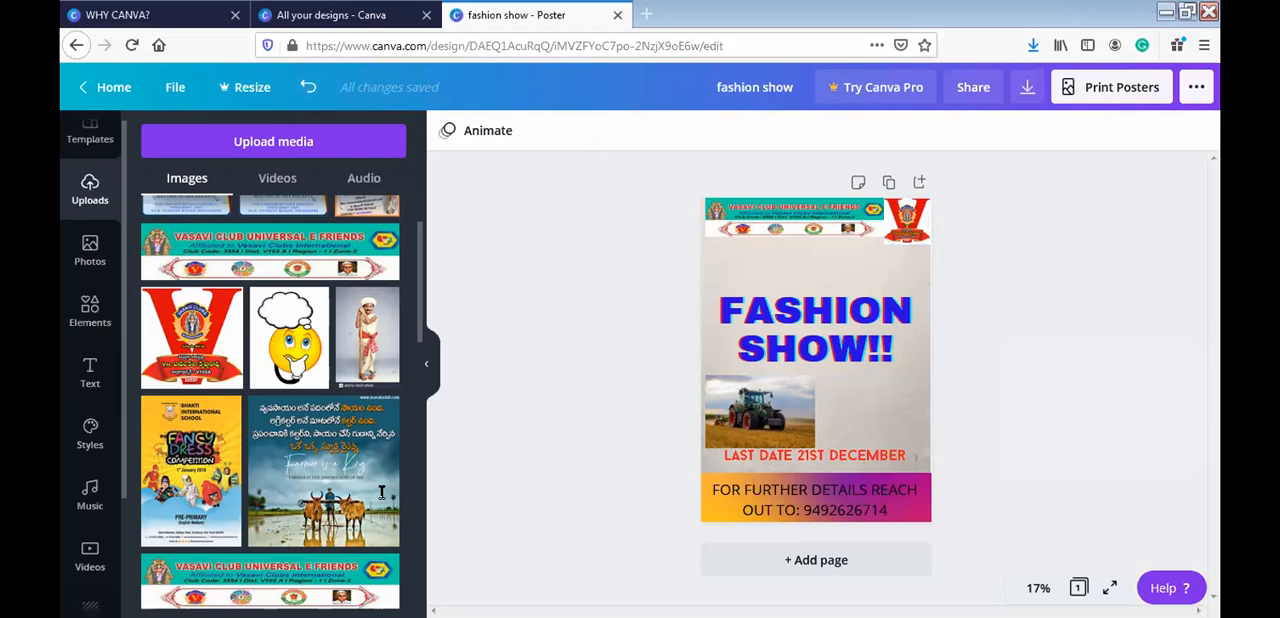
pyautogui.click(362, 177)
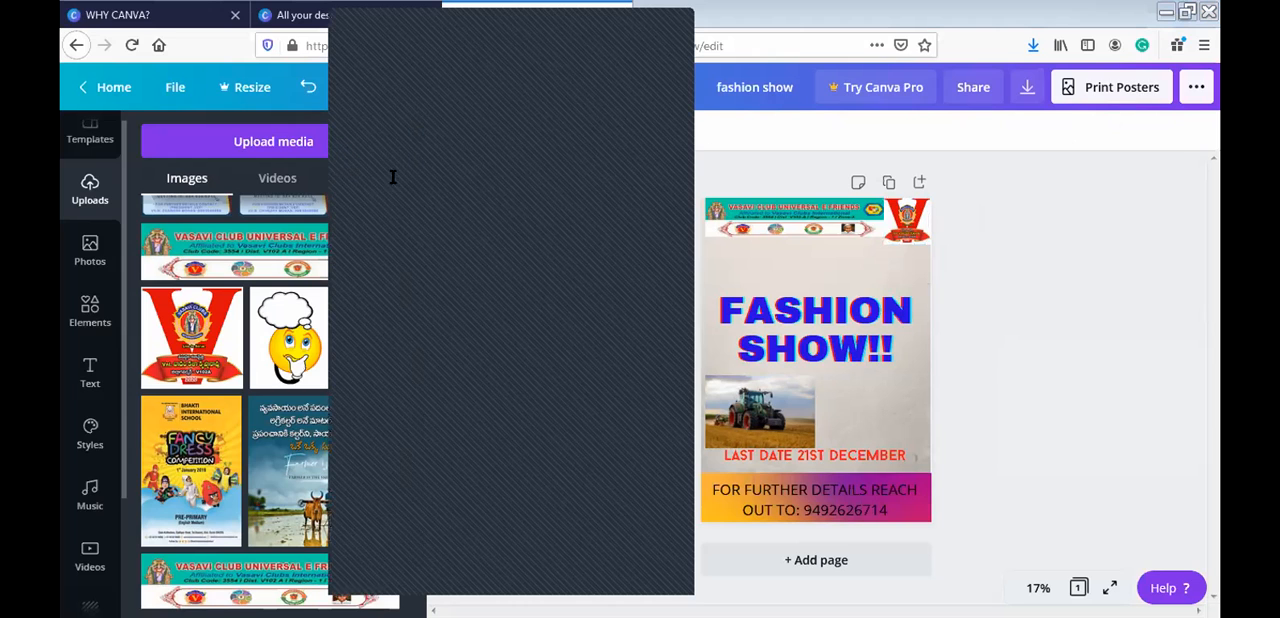
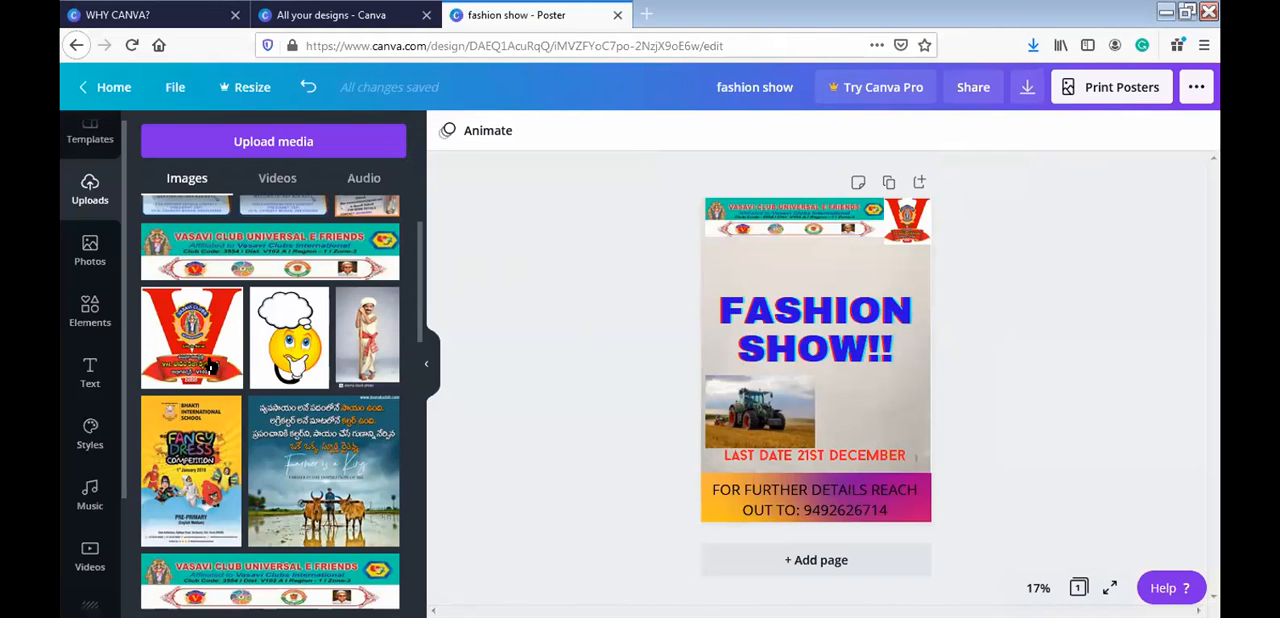
# - Add the text "get ready as farmer and shoot 3 min video" below the title and remove the leftover subheading placeholder
pyautogui.click(80, 368)
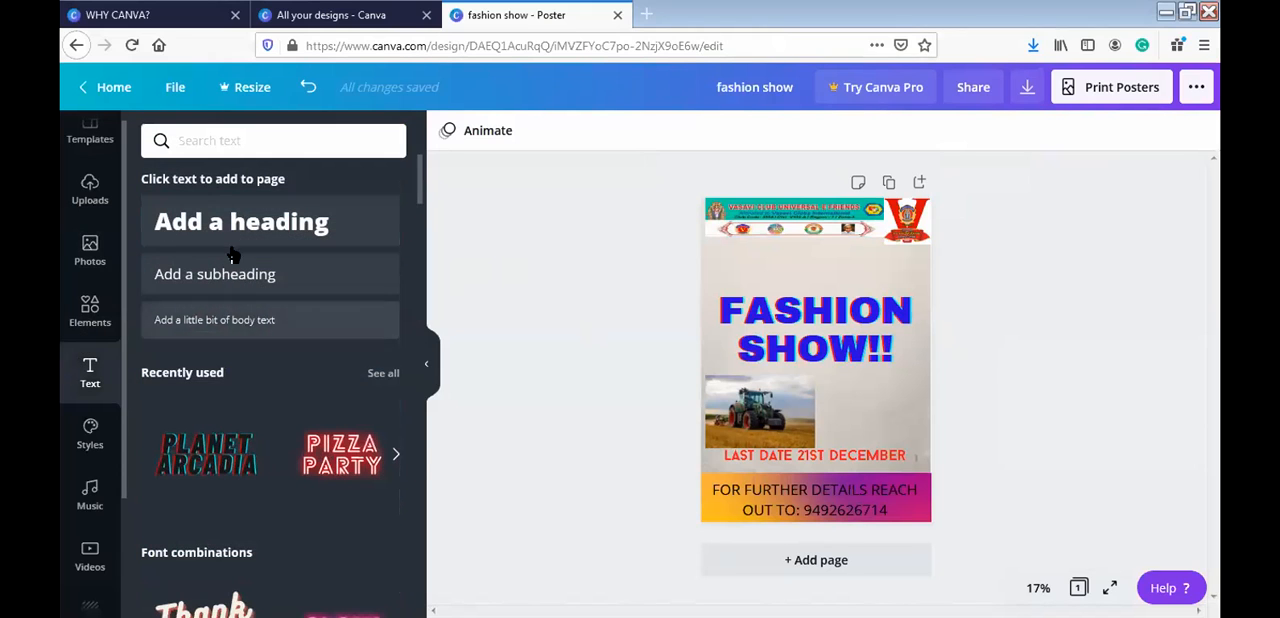
pyautogui.click(231, 283)
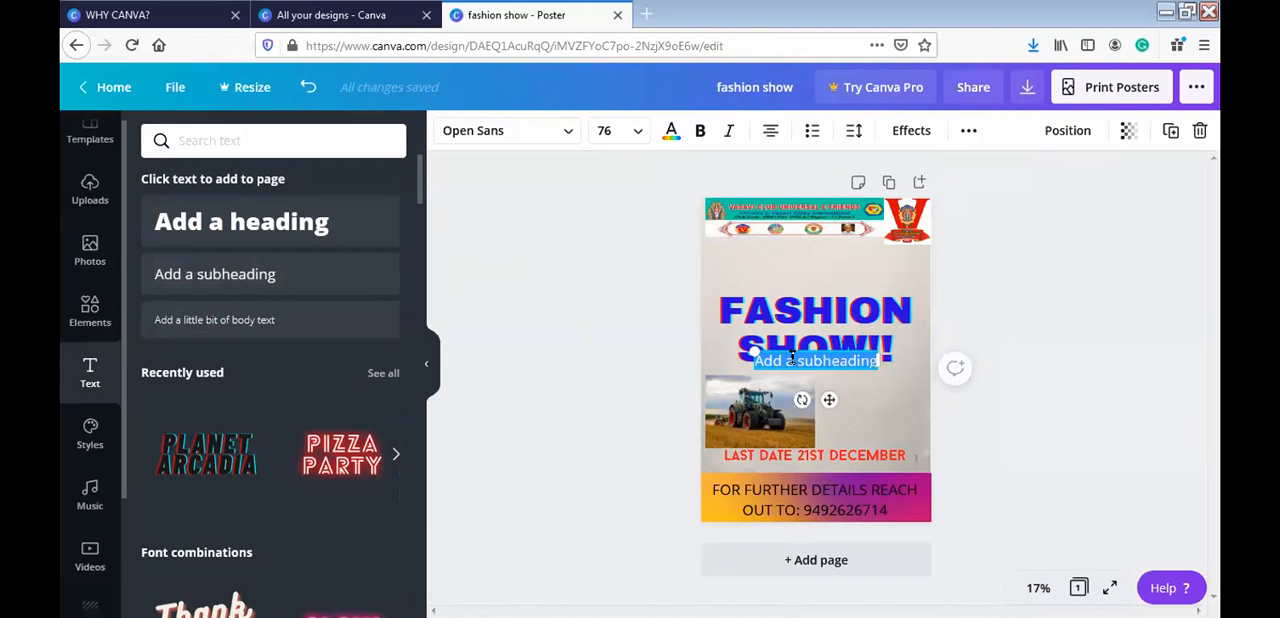
pyautogui.hotkey('ctrl', 'v')
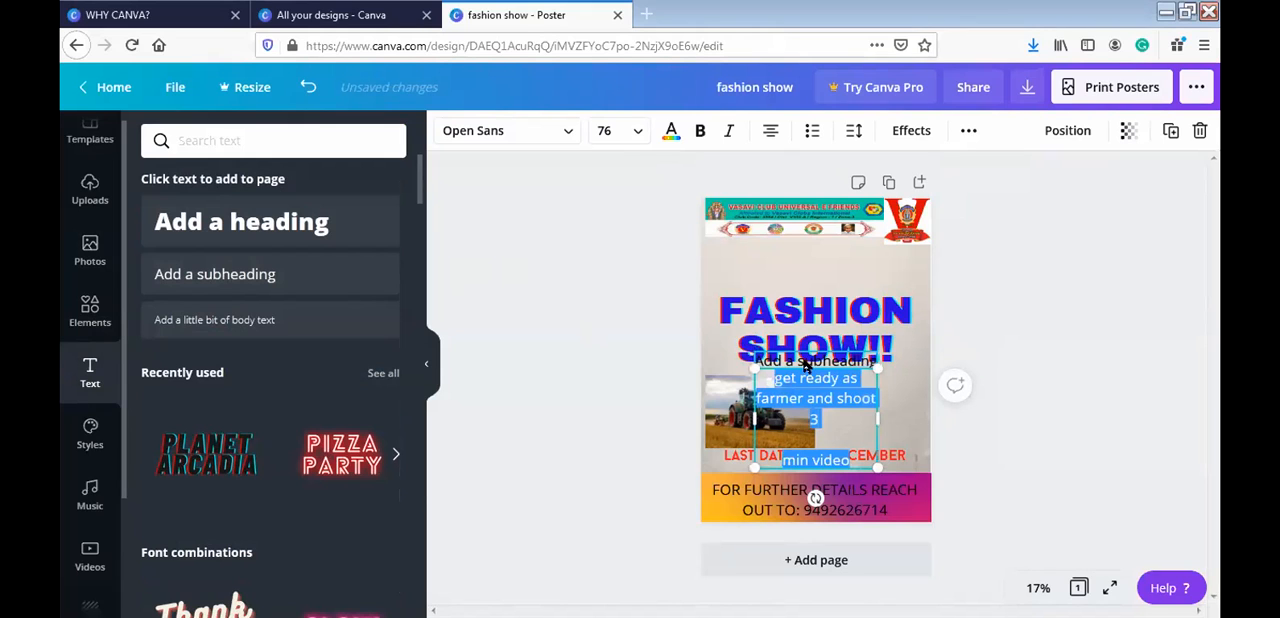
pyautogui.click(866, 366)
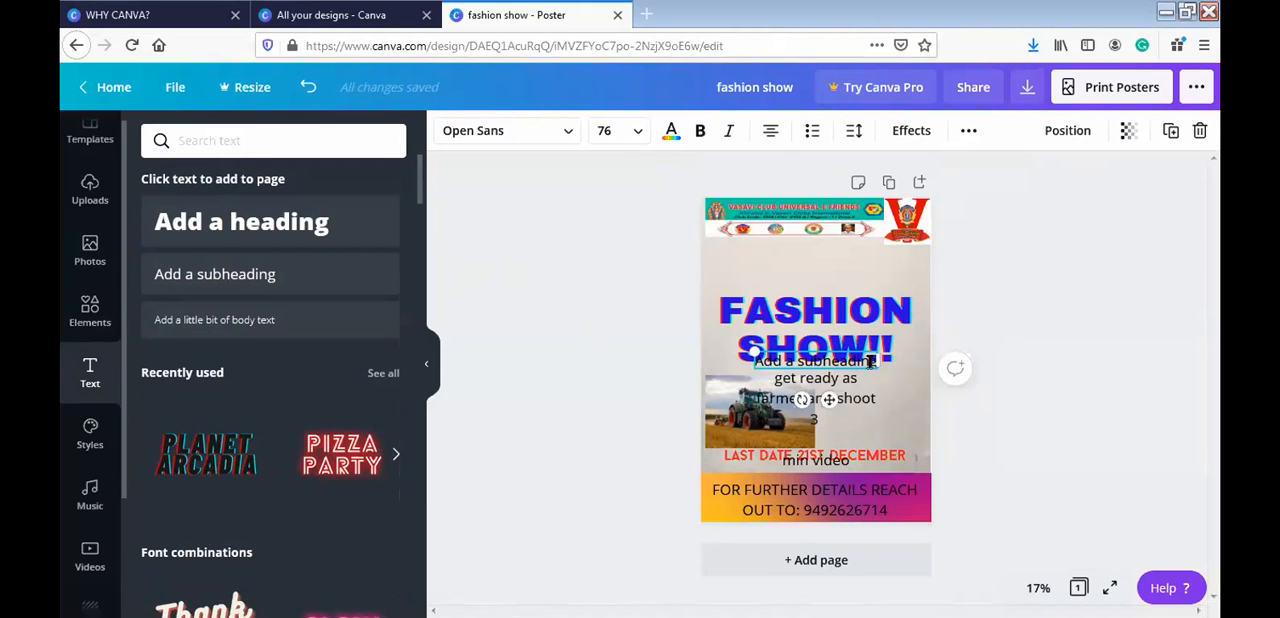
pyautogui.doubleClick(868, 362)
pyautogui.press('BackSpace')
pyautogui.press('BackSpace')
pyautogui.press('BackSpace')
pyautogui.press('BackSpace')
pyautogui.press('BackSpace')
pyautogui.press('BackSpace')
pyautogui.press('BackSpace')
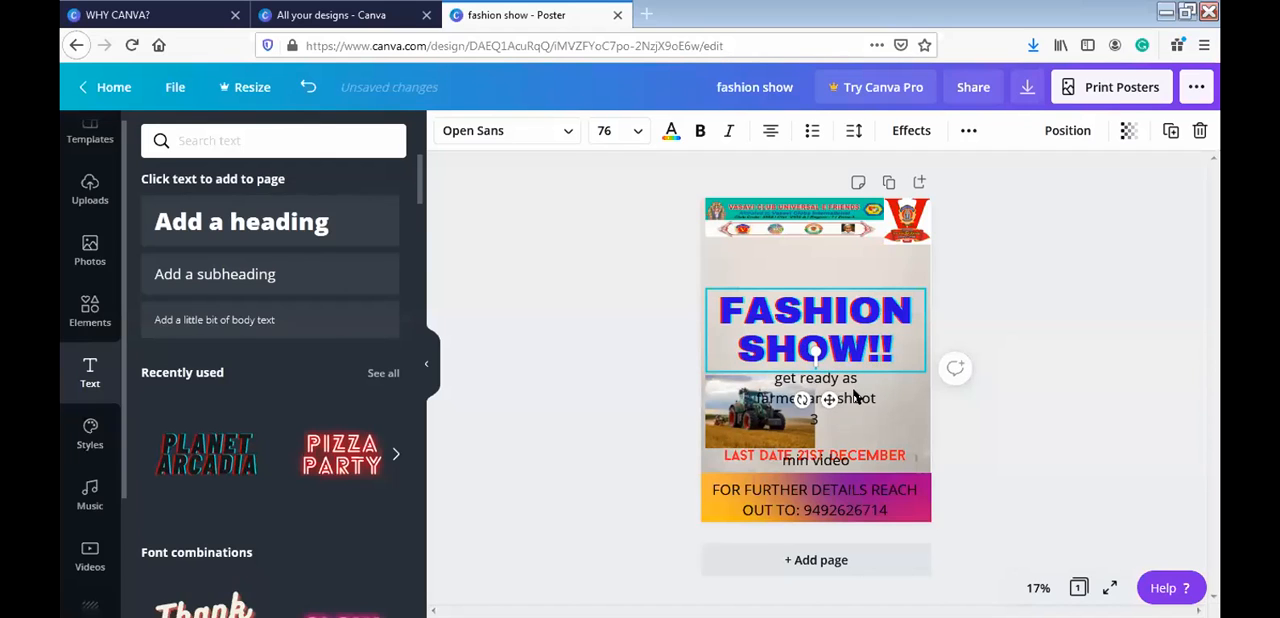
# - Widen the farmer text box to the poster's right edge, remove its blank line and move it slightly lower beside the tractor photo
pyautogui.click(868, 420)
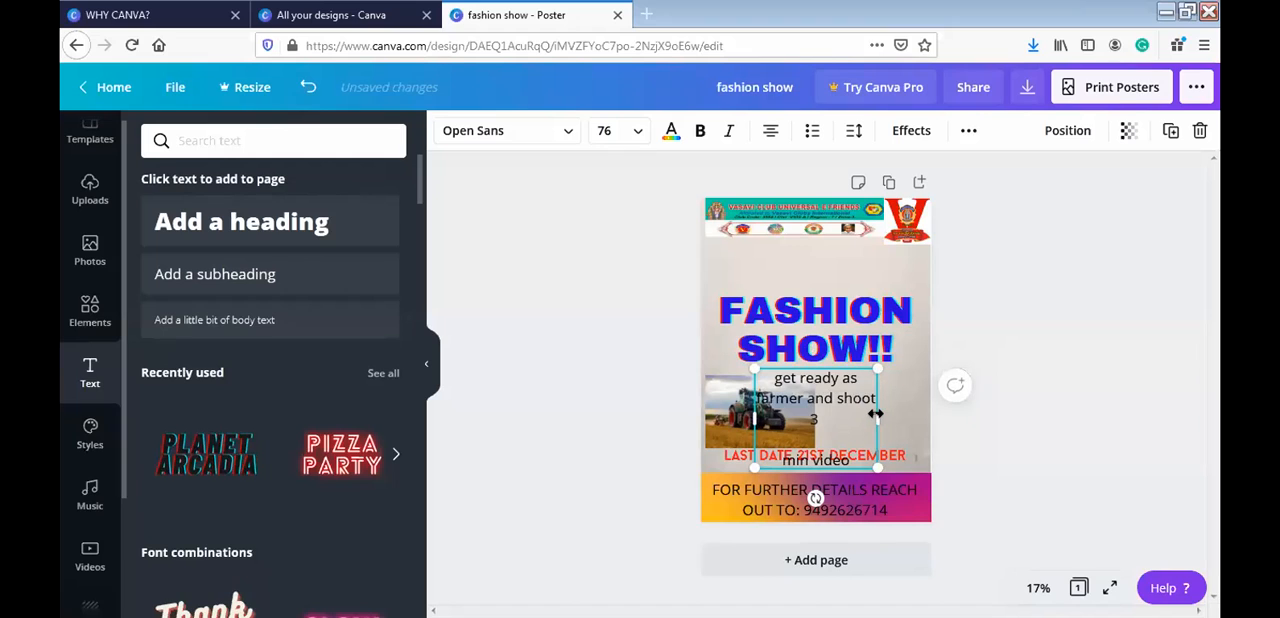
pyautogui.moveTo(875, 413); pyautogui.dragTo(929, 409)
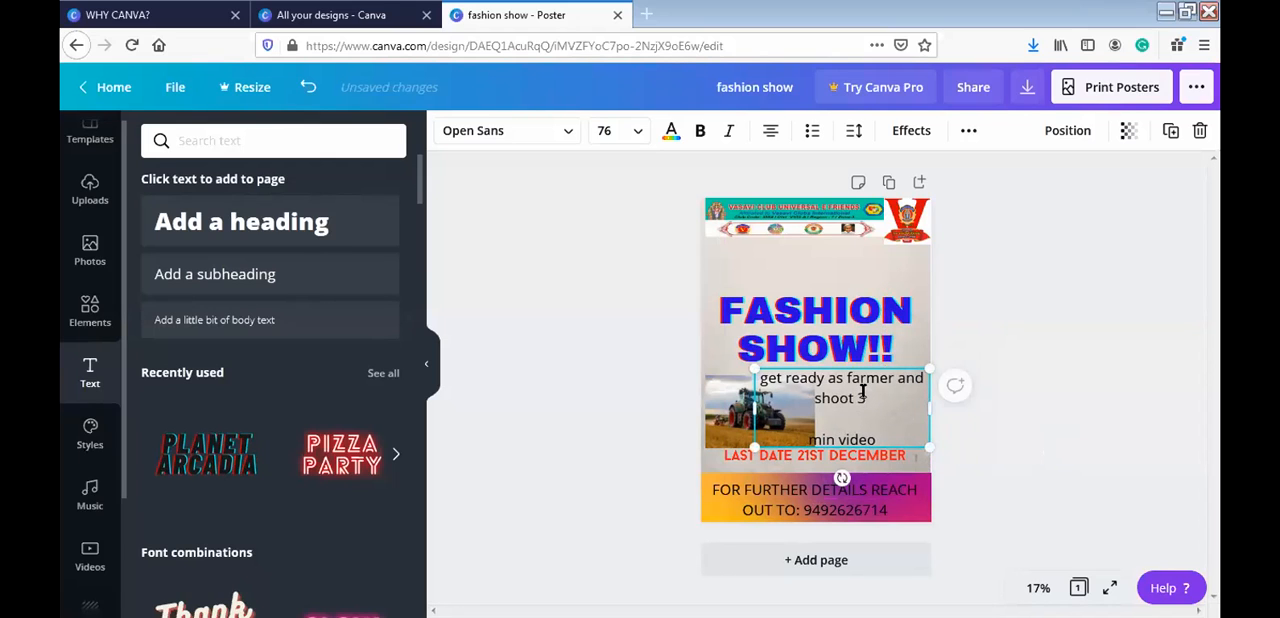
pyautogui.click(863, 391)
pyautogui.press('Delete')
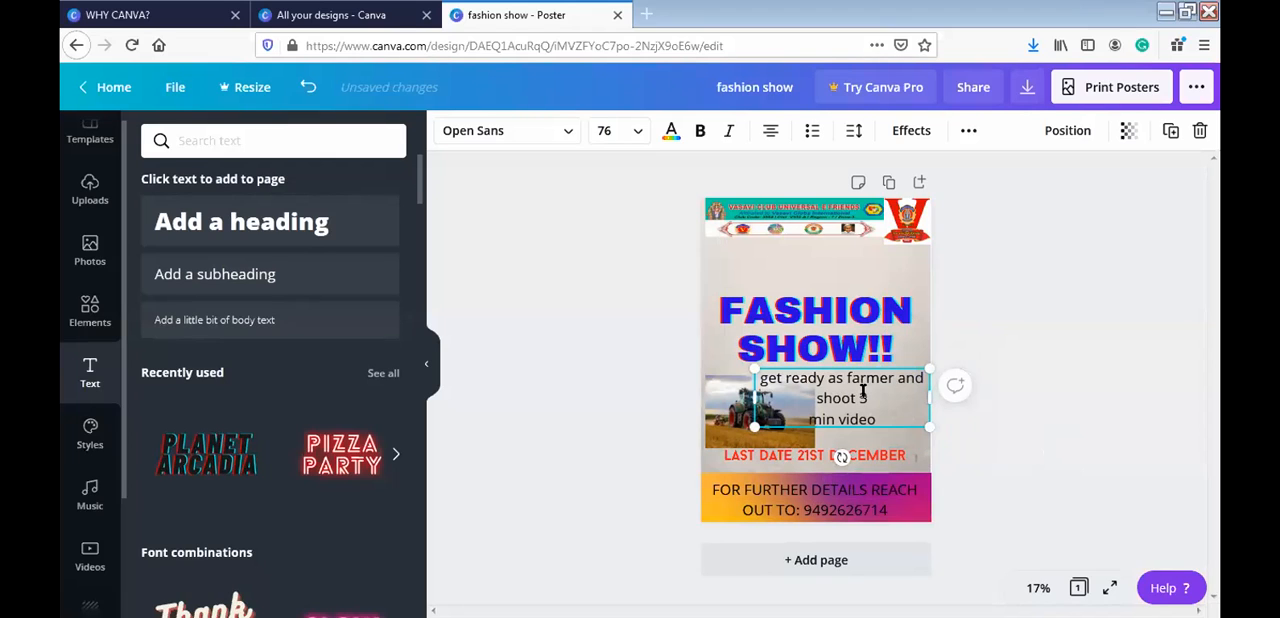
pyautogui.moveTo(888, 430)
pyautogui.mouseDown()
pyautogui.moveTo(910, 459)
pyautogui.moveTo(898, 447)
pyautogui.mouseUp()
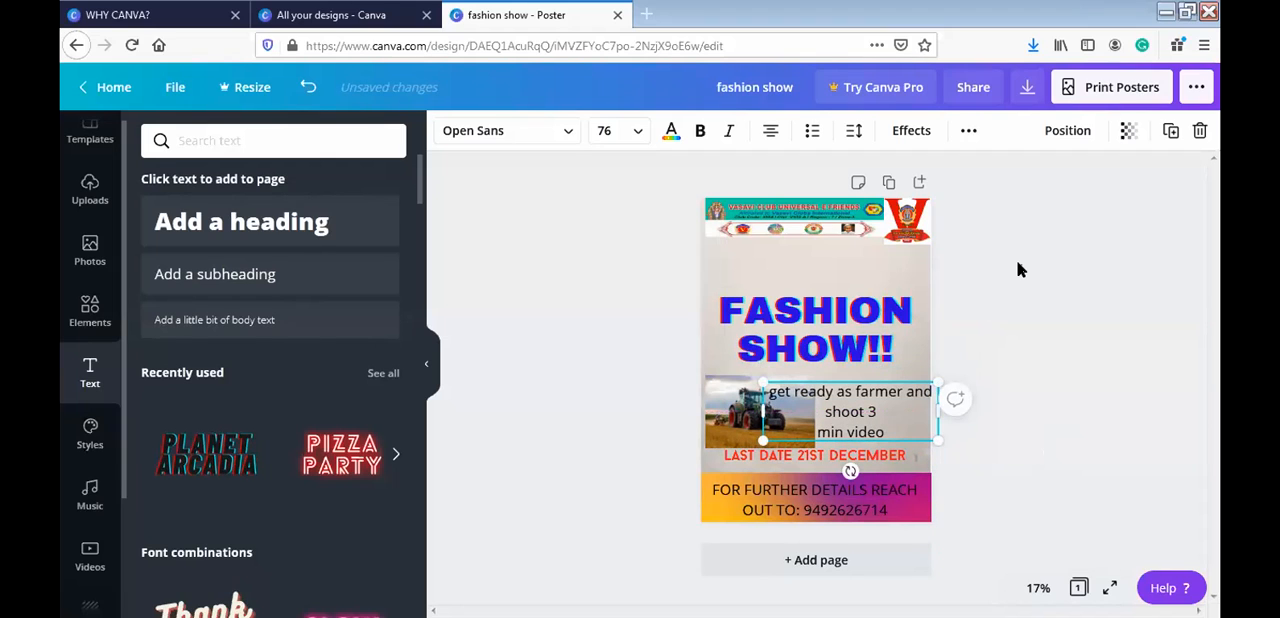
pyautogui.click(668, 287)
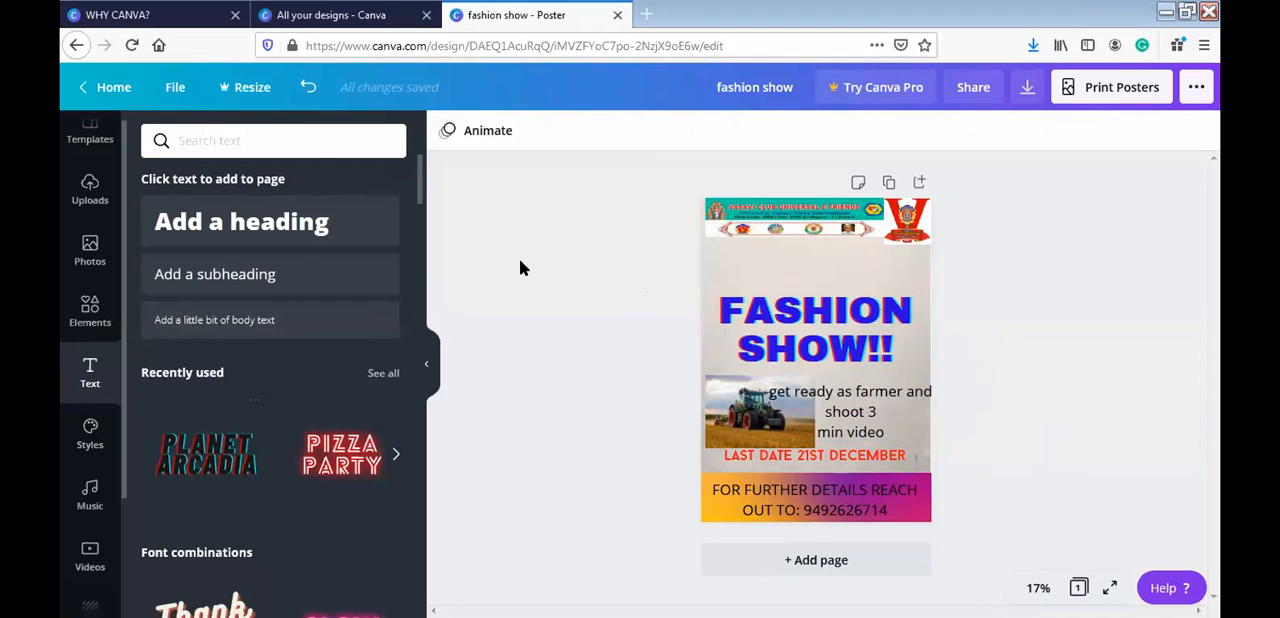
# - Add a dotted line, lengthen it slightly and place it above the title, partly off the poster's left edge
pyautogui.click(98, 318)
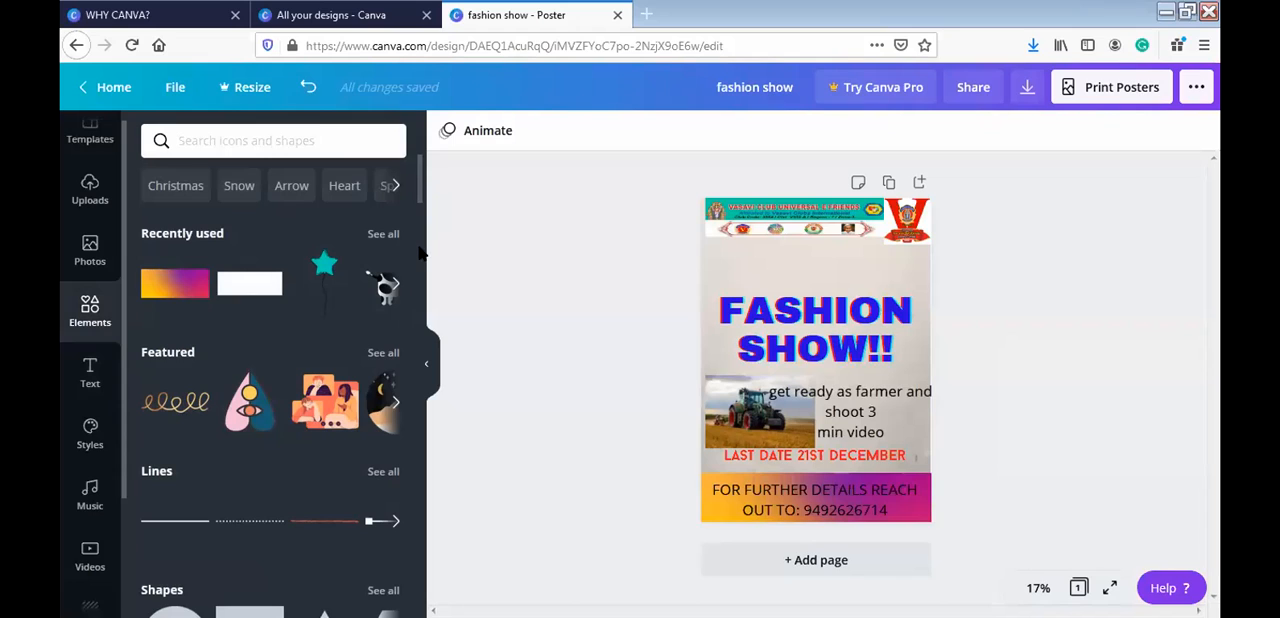
pyautogui.click(244, 533)
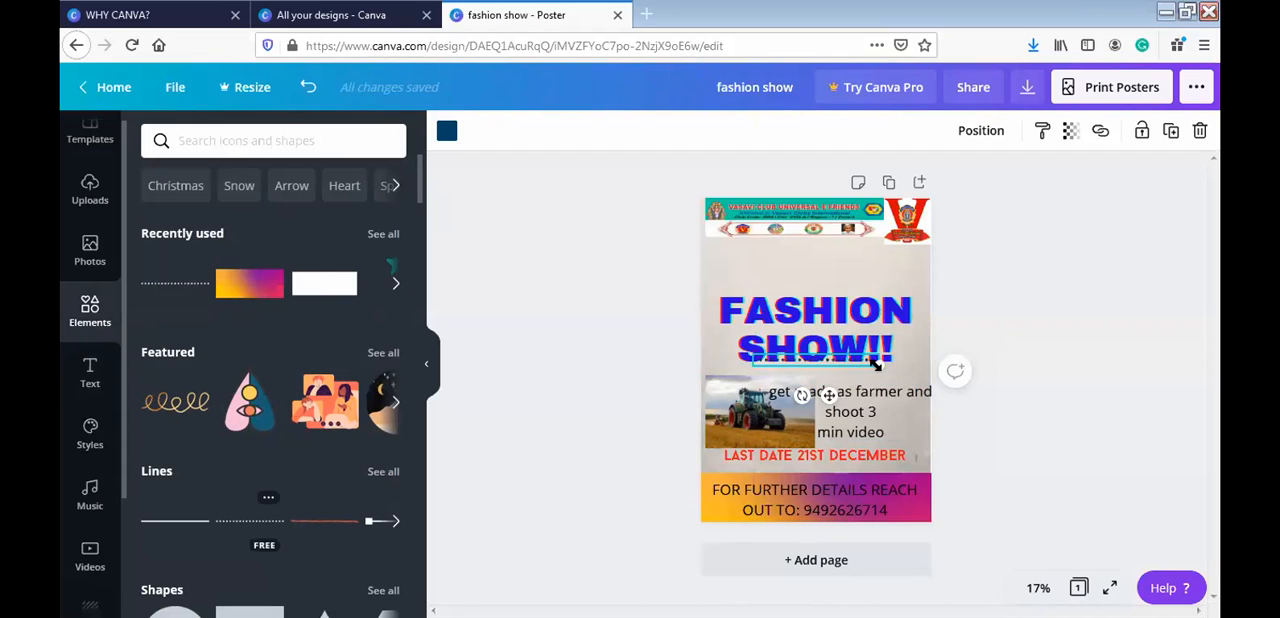
pyautogui.moveTo(877, 368)
pyautogui.mouseDown()
pyautogui.moveTo(914, 366)
pyautogui.moveTo(898, 370)
pyautogui.mouseUp()
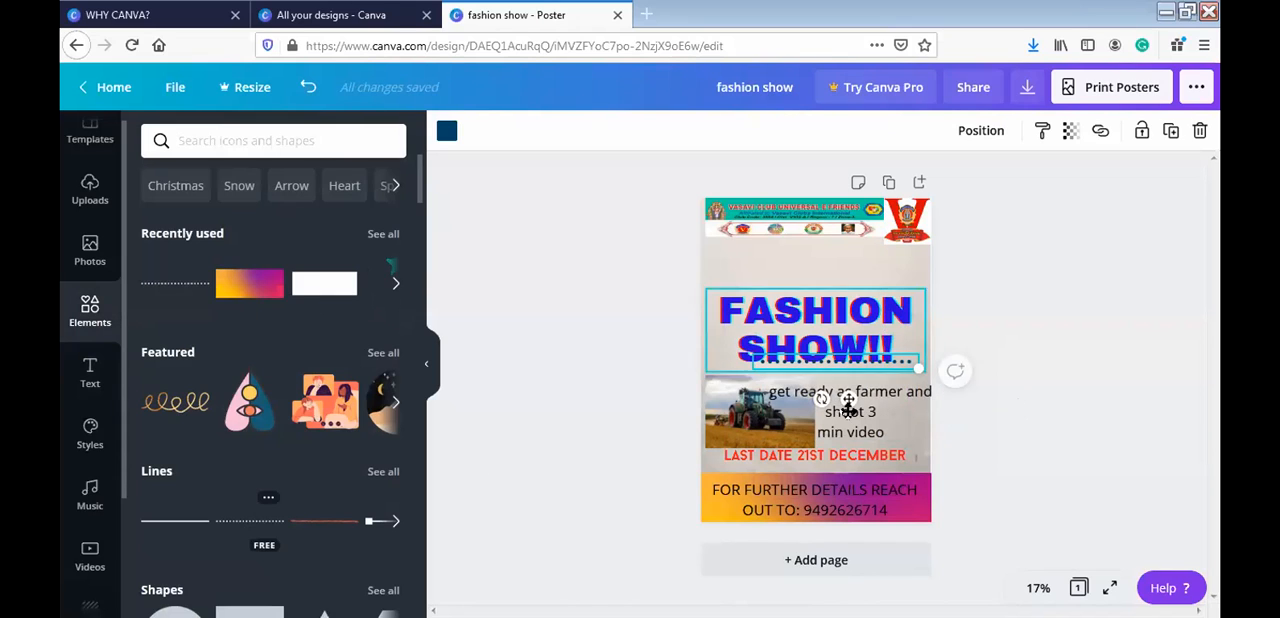
pyautogui.moveTo(843, 399); pyautogui.dragTo(701, 317)
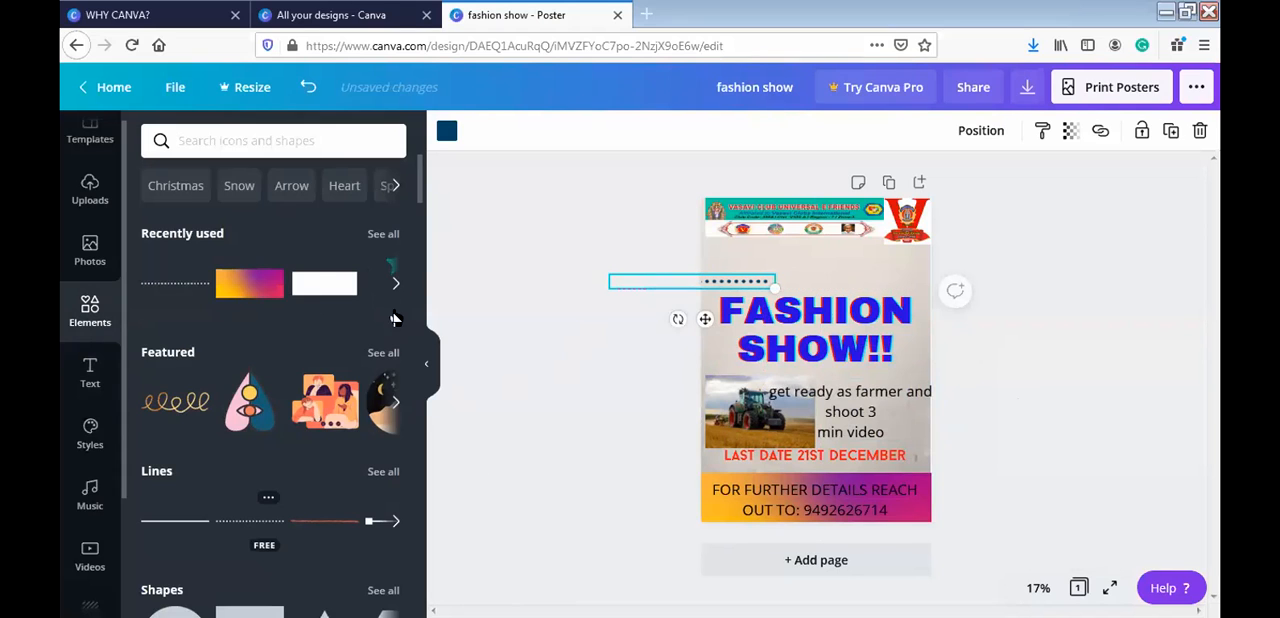
# - Search the elements for "square" and add the solid square with a cut lower-left corner to the poster
pyautogui.click(342, 133)
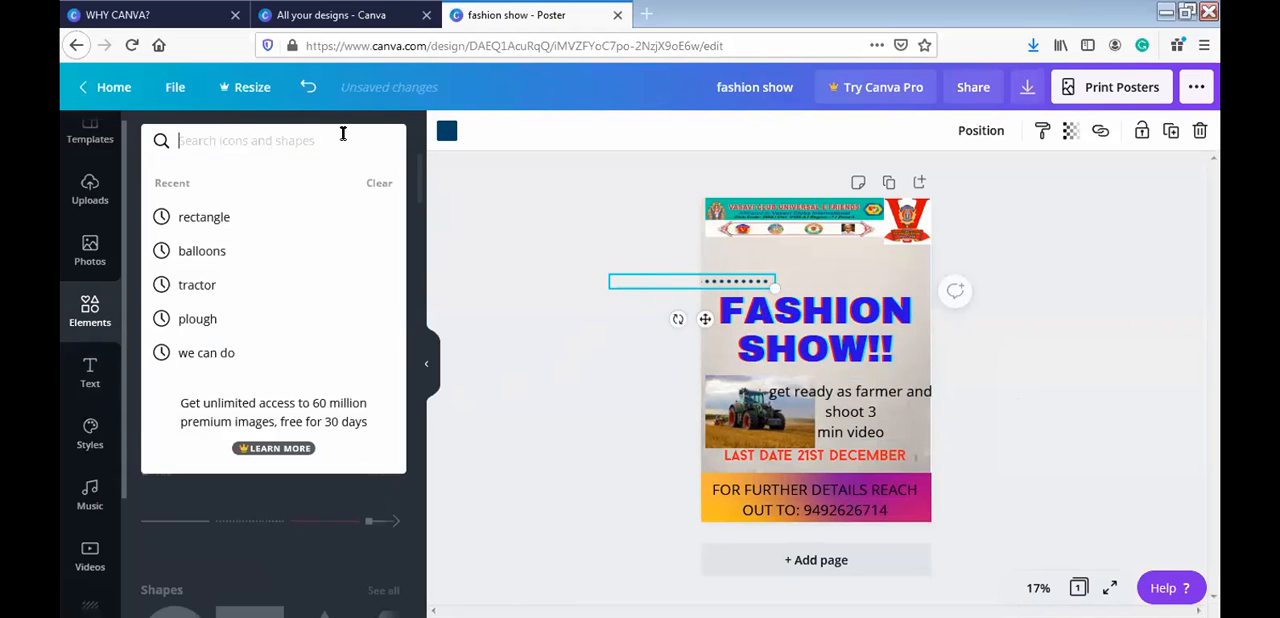
pyautogui.write('square')
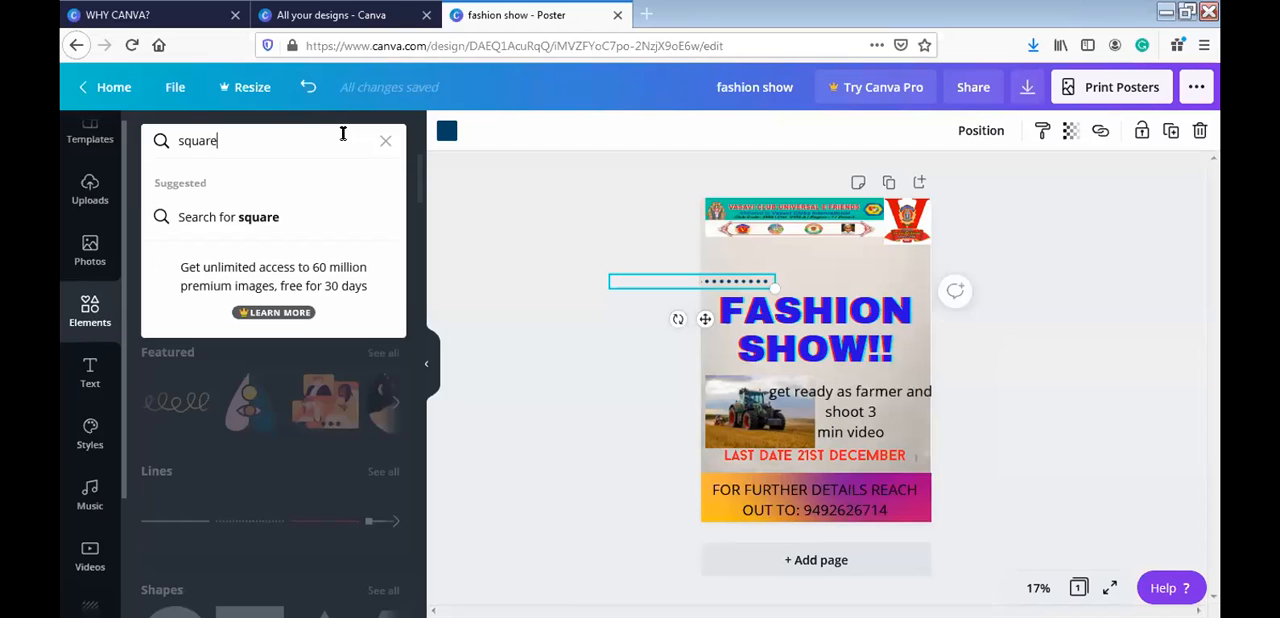
pyautogui.press('Return')
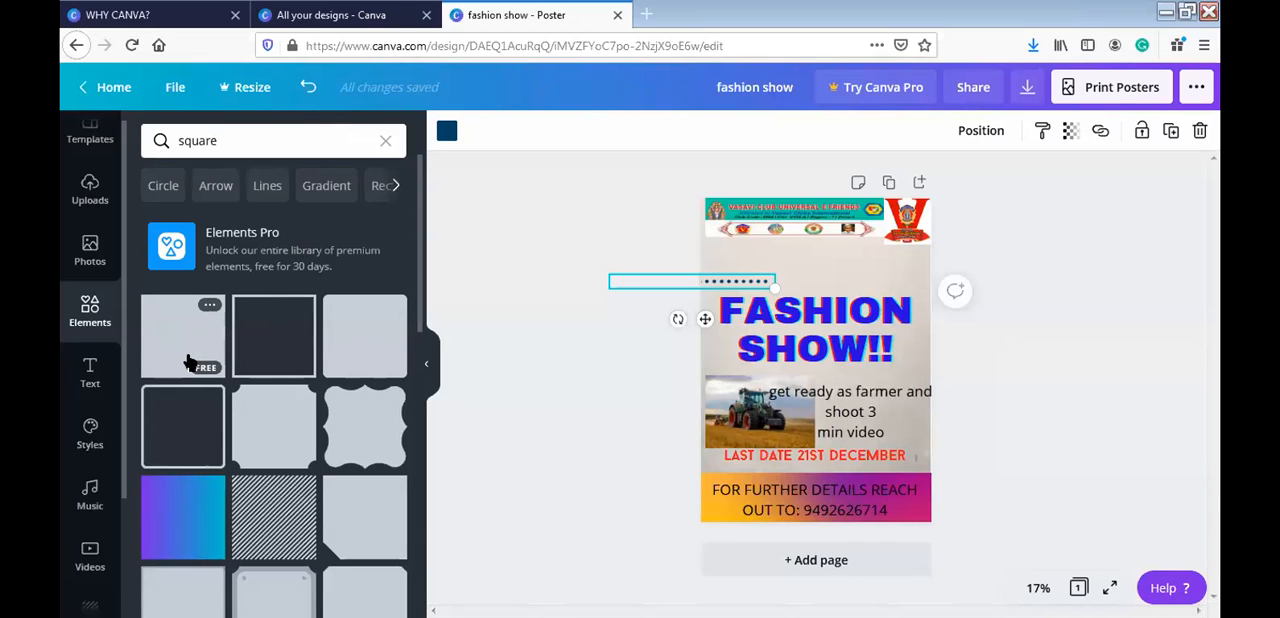
pyautogui.click(377, 531)
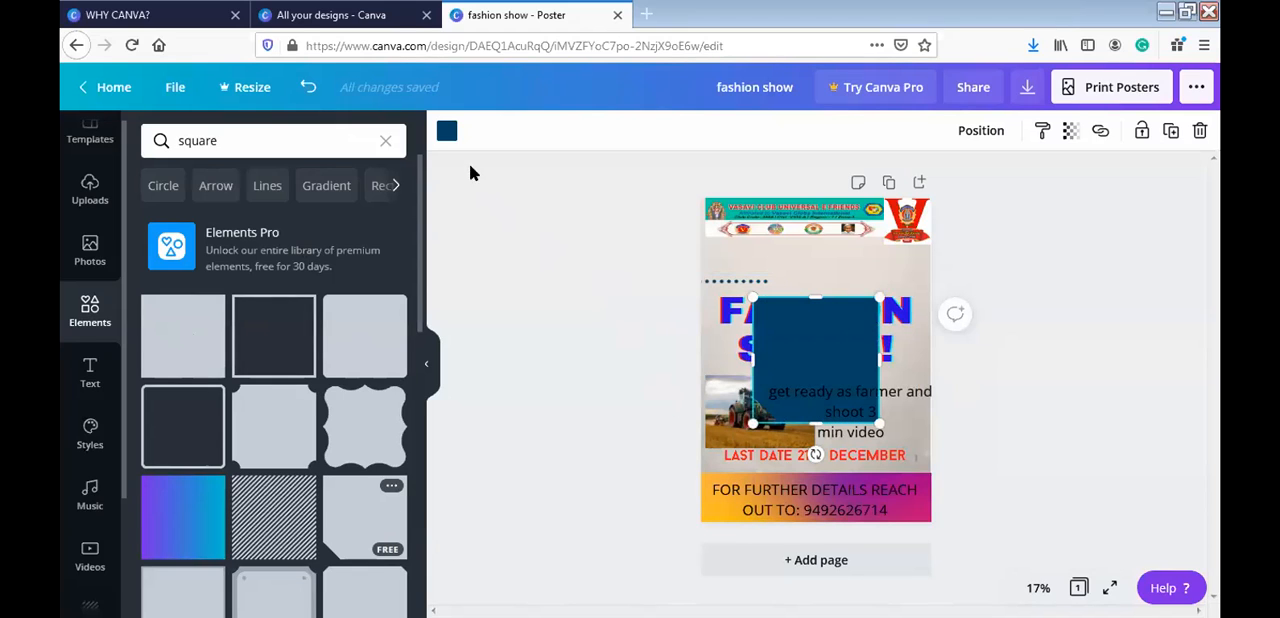
# - Fill the cut-corner square with the yellow-orange photo color
pyautogui.click(447, 131)
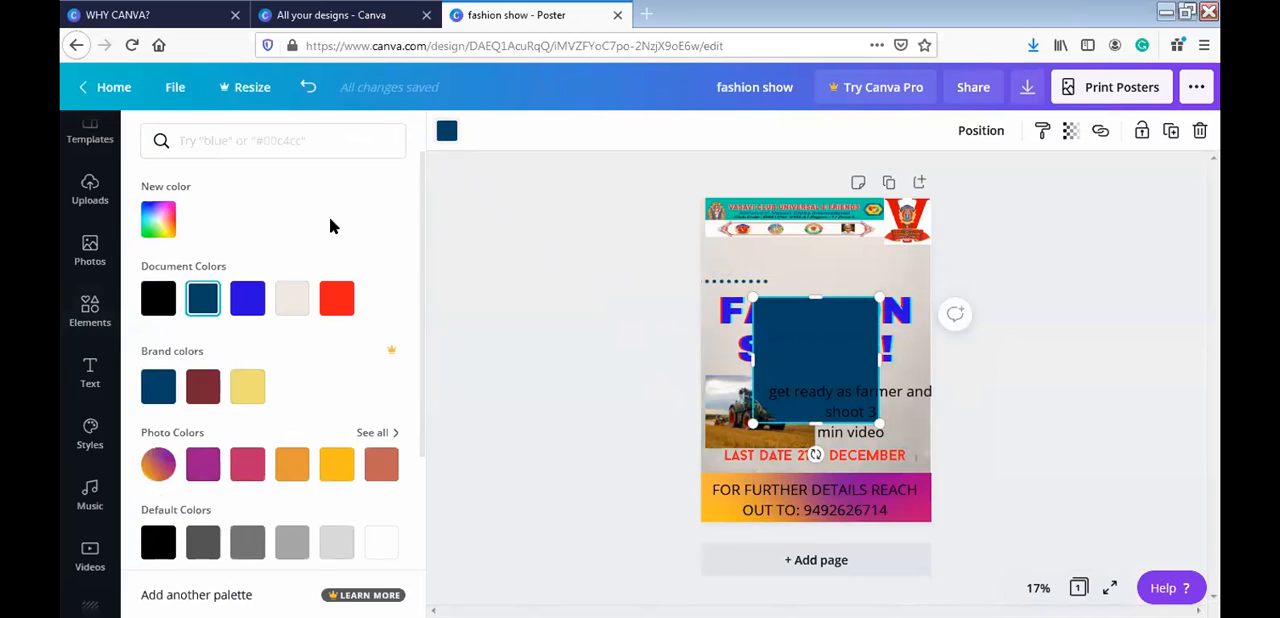
pyautogui.click(336, 466)
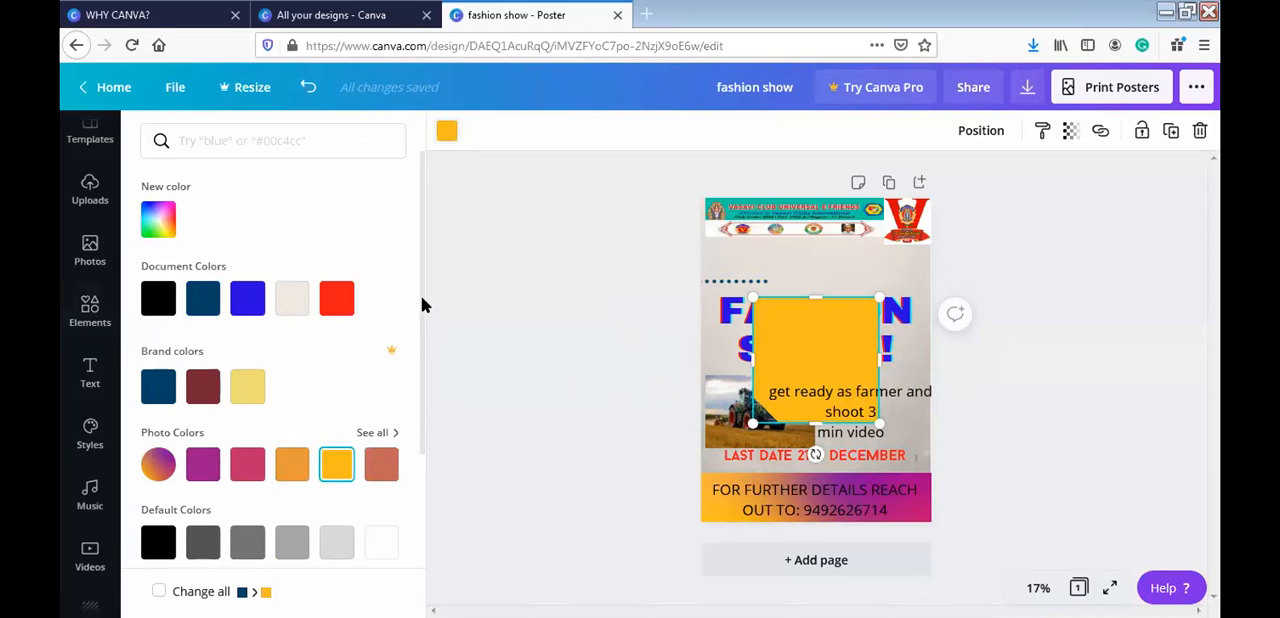
pyautogui.scroll(-1, 421, 350)
pyautogui.scroll(-1, 422, 370)
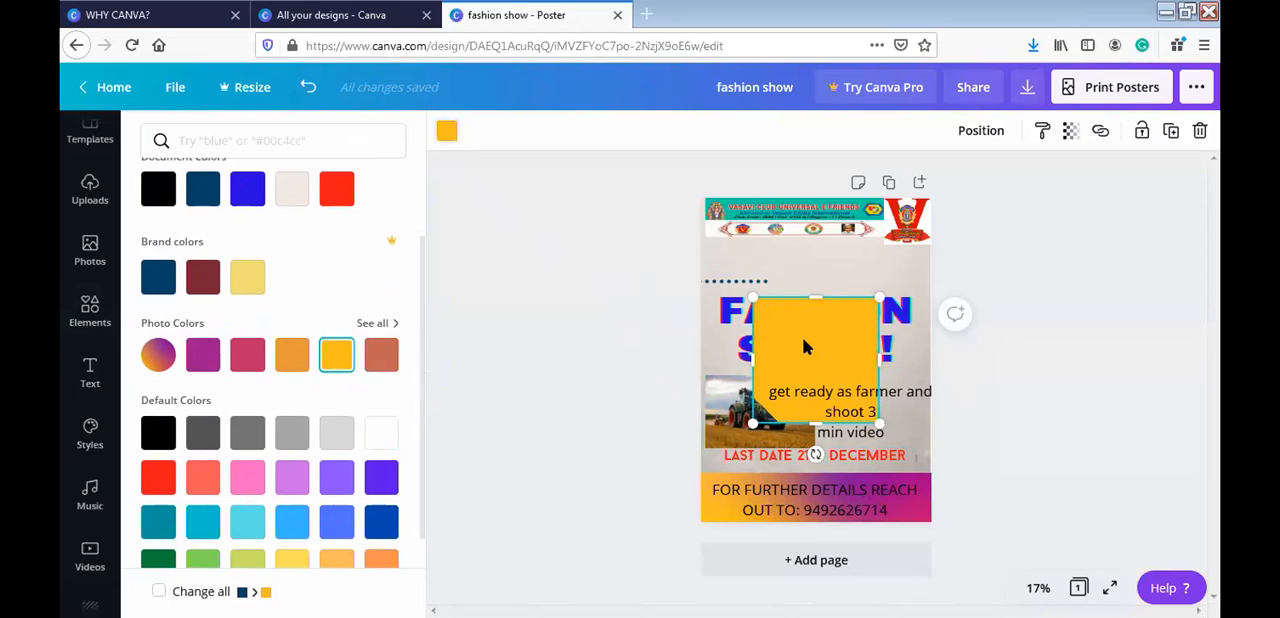
# - Move the cut-corner square over the poster's right edge, rotate it clockwise and lower it so only its corner overlaps beside the title
pyautogui.moveTo(803, 341); pyautogui.dragTo(963, 281)
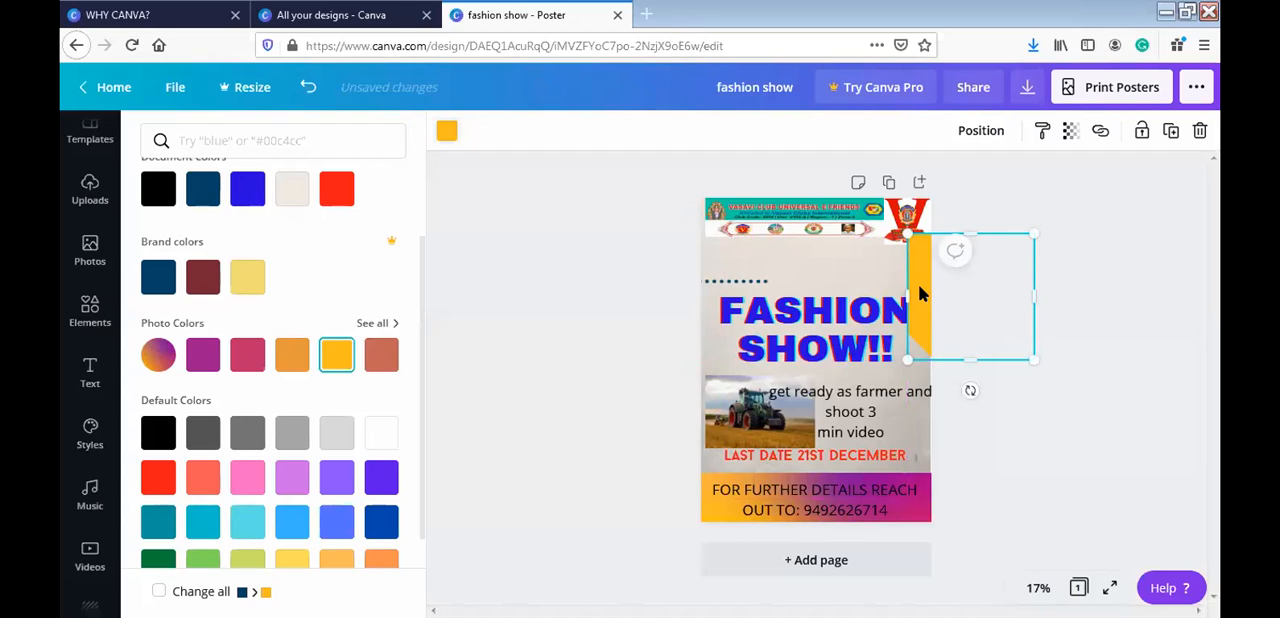
pyautogui.moveTo(971, 389); pyautogui.dragTo(922, 378)
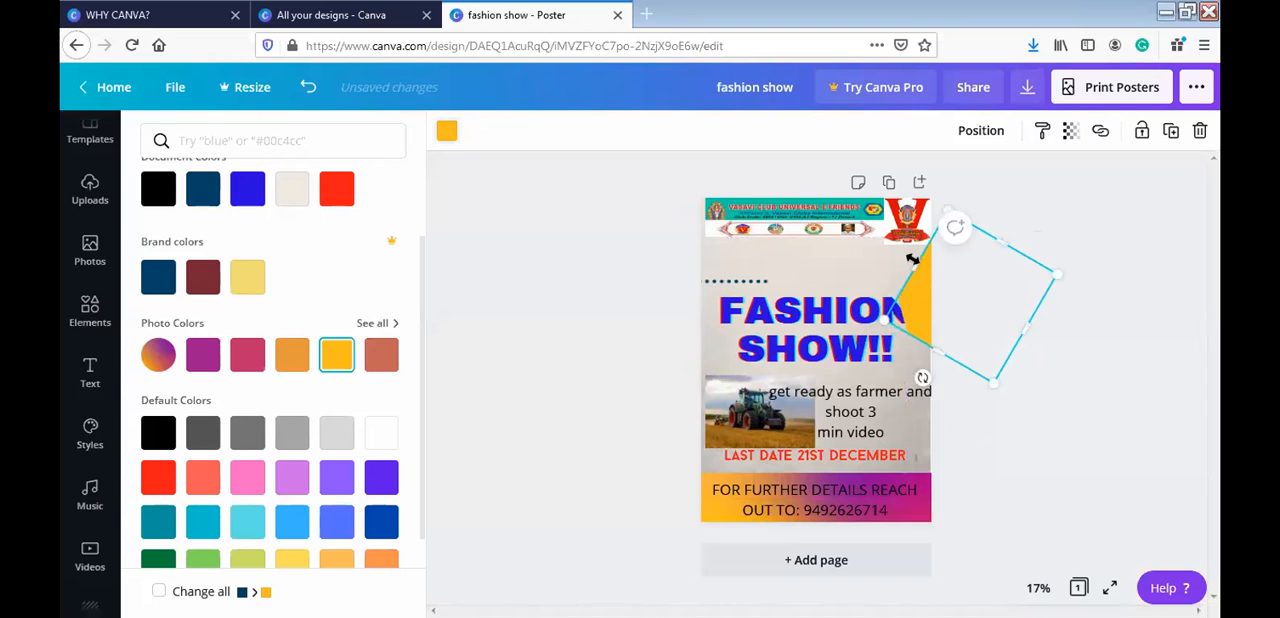
pyautogui.moveTo(924, 309); pyautogui.dragTo(933, 340)
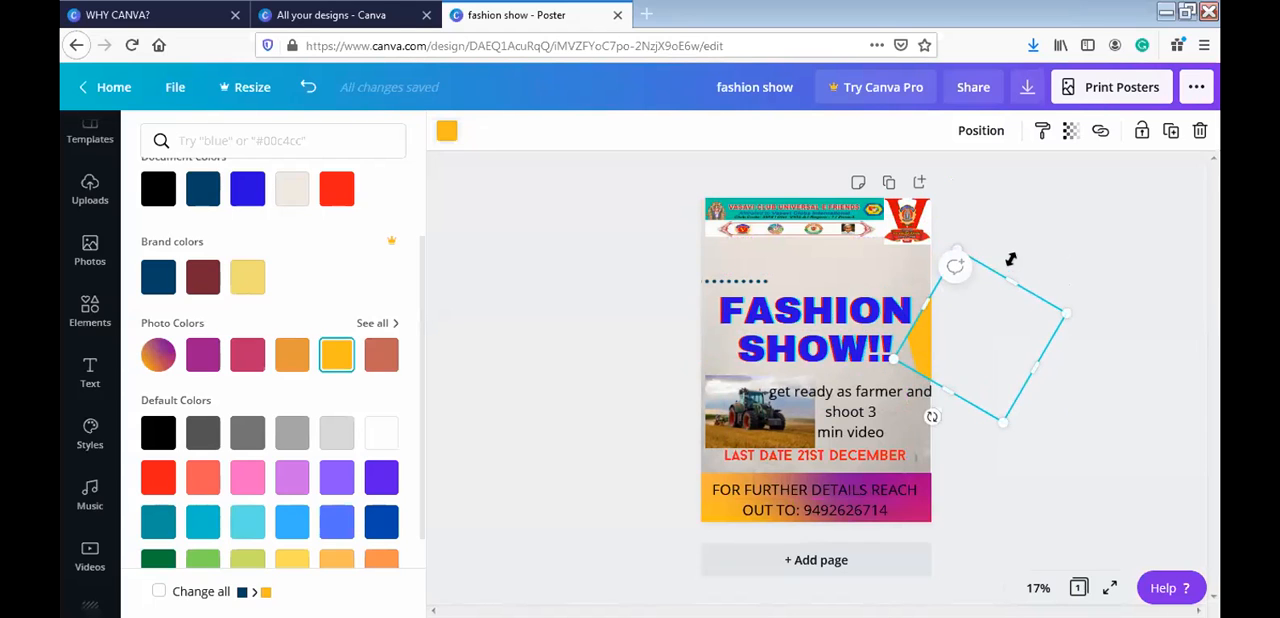
pyautogui.click(1038, 243)
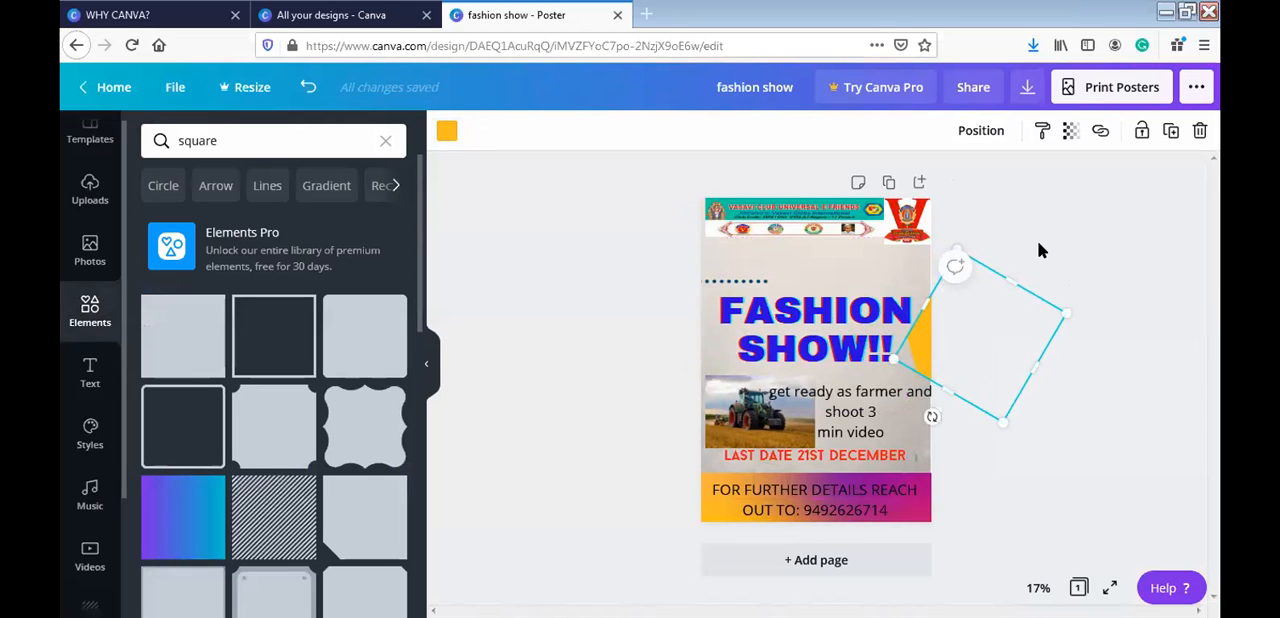
pyautogui.click(556, 288)
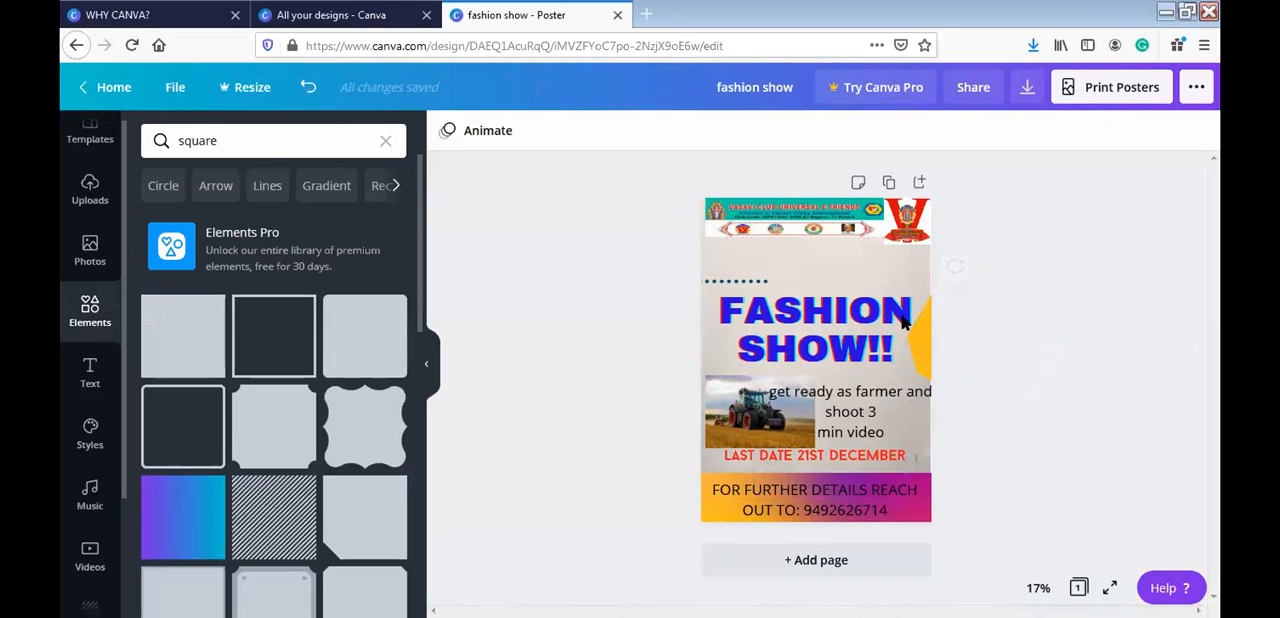
# - Recolor the tilted square at the poster's right edge with the dark blue brand color
pyautogui.click(920, 359)
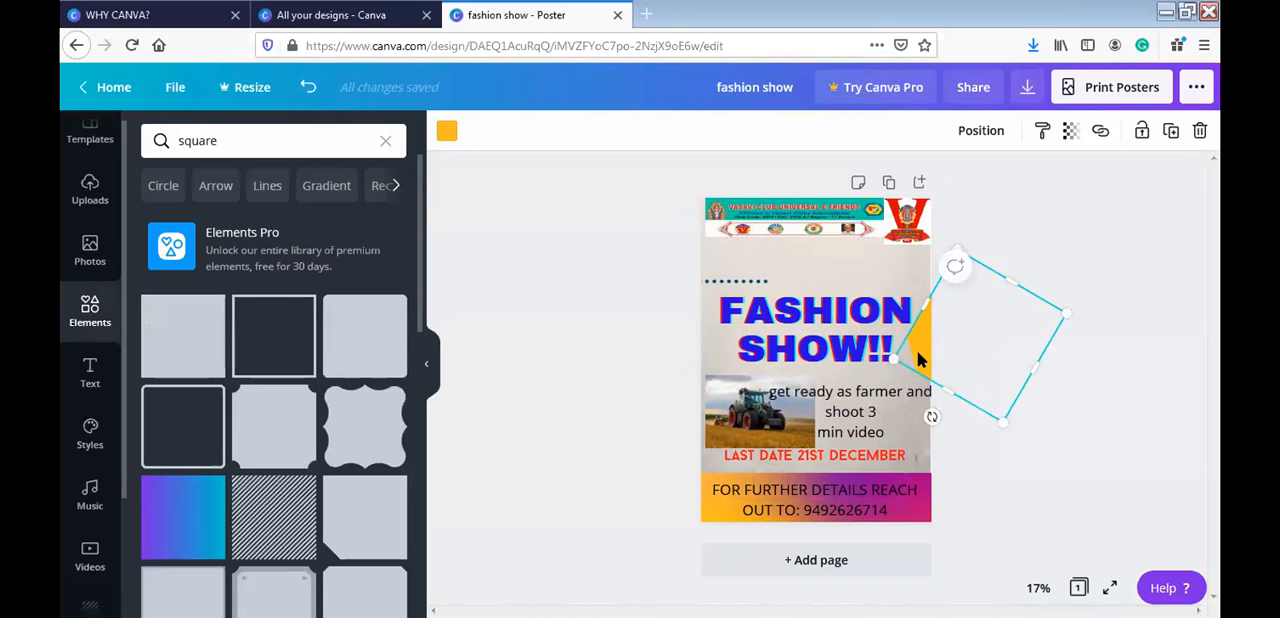
pyautogui.click(447, 131)
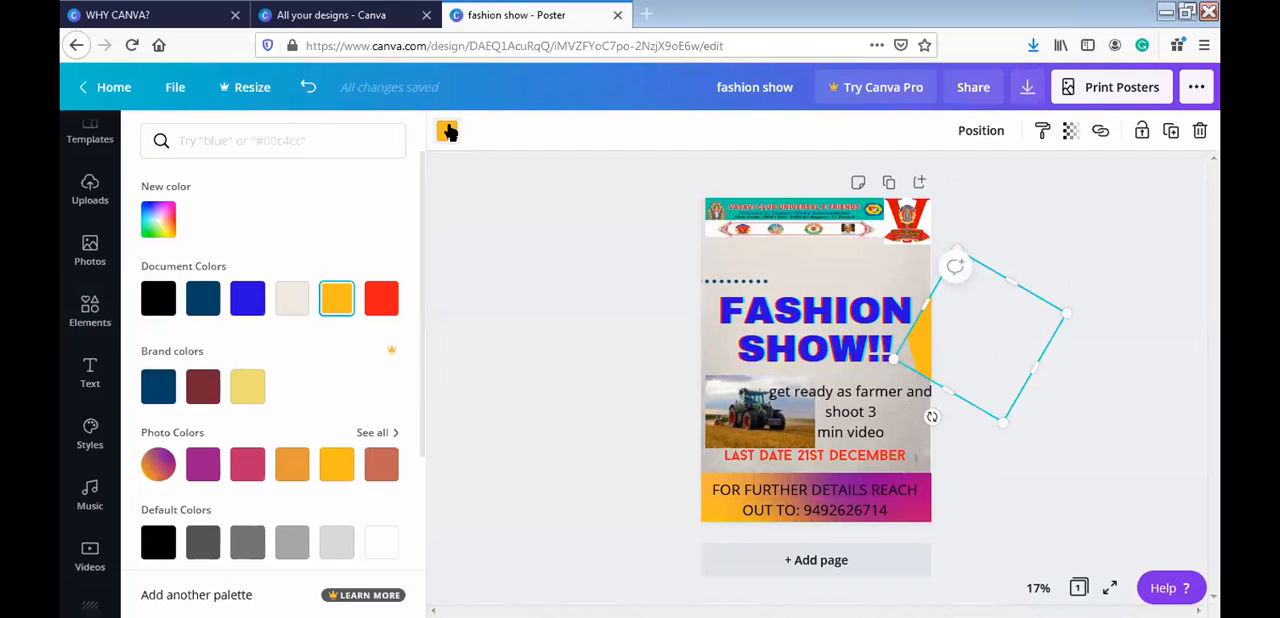
pyautogui.click(160, 385)
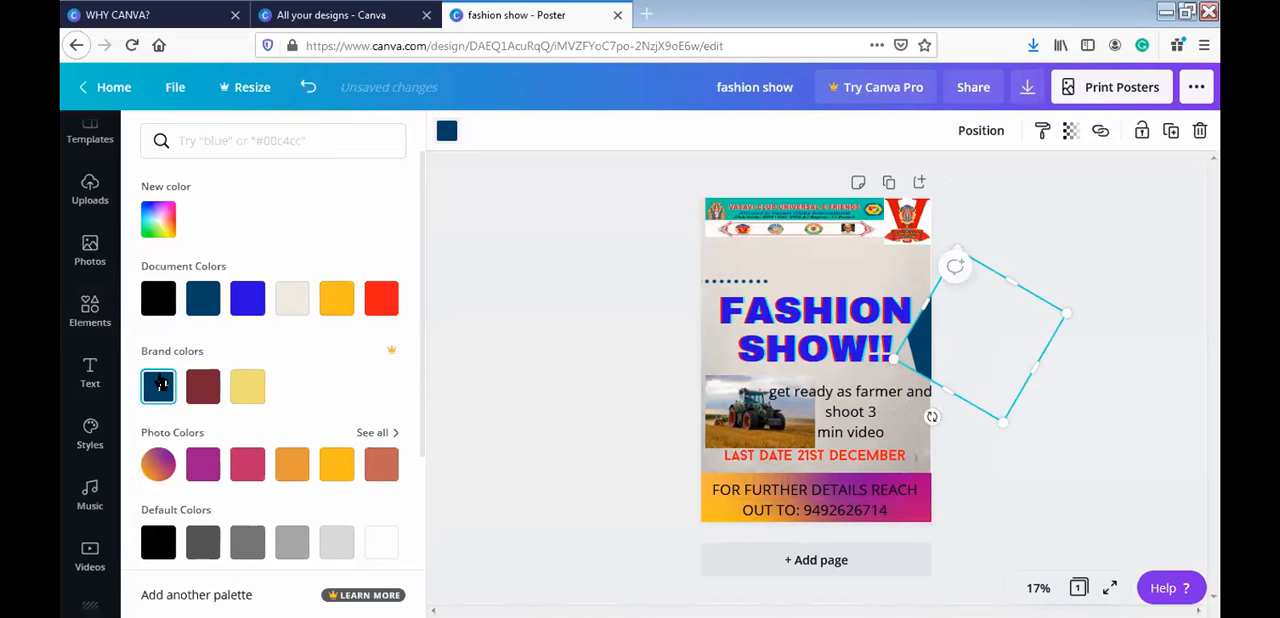
pyautogui.click(554, 257)
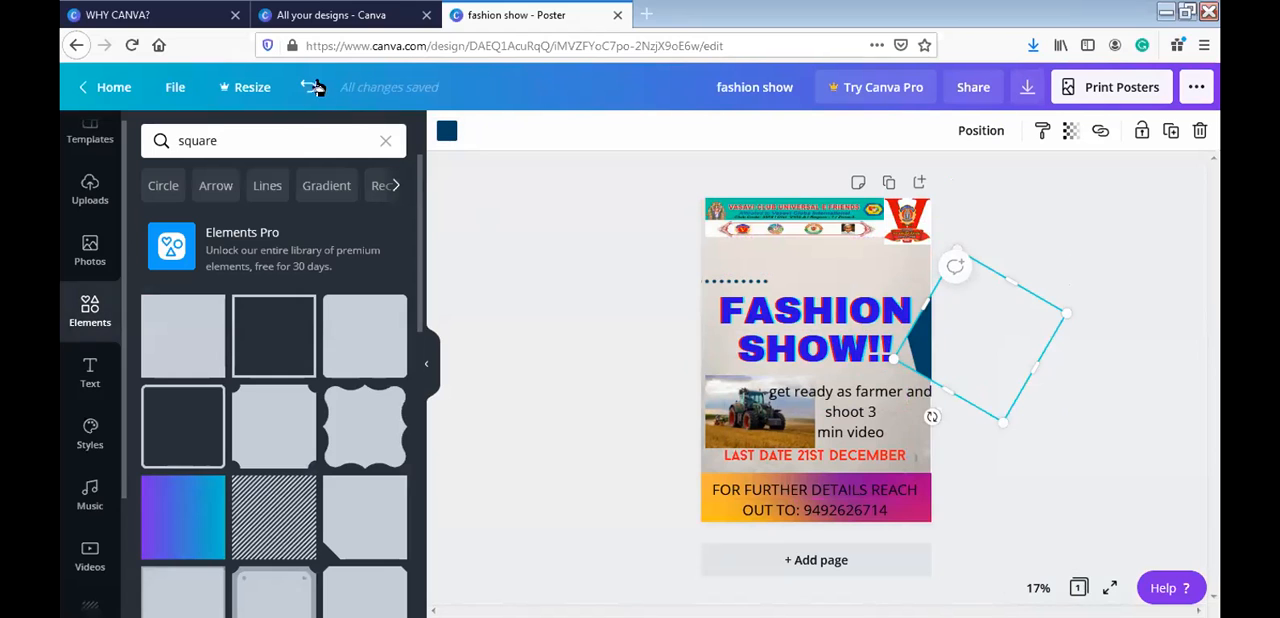
# - Search the elements for "glitters", browse the results and clear the search, leaving nothing on the poster selected
pyautogui.click(309, 131)
pyautogui.press('BackSpace')
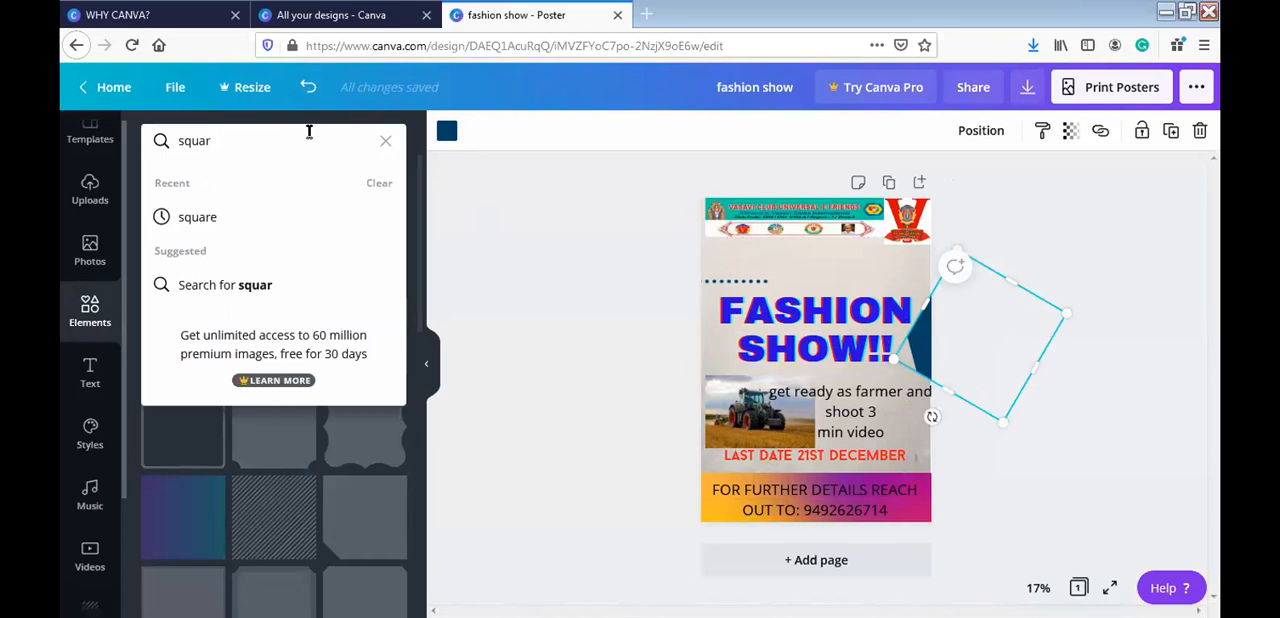
pyautogui.press('BackSpace')
pyautogui.press('BackSpace')
pyautogui.press('BackSpace')
pyautogui.press('BackSpace')
pyautogui.write('glitte')
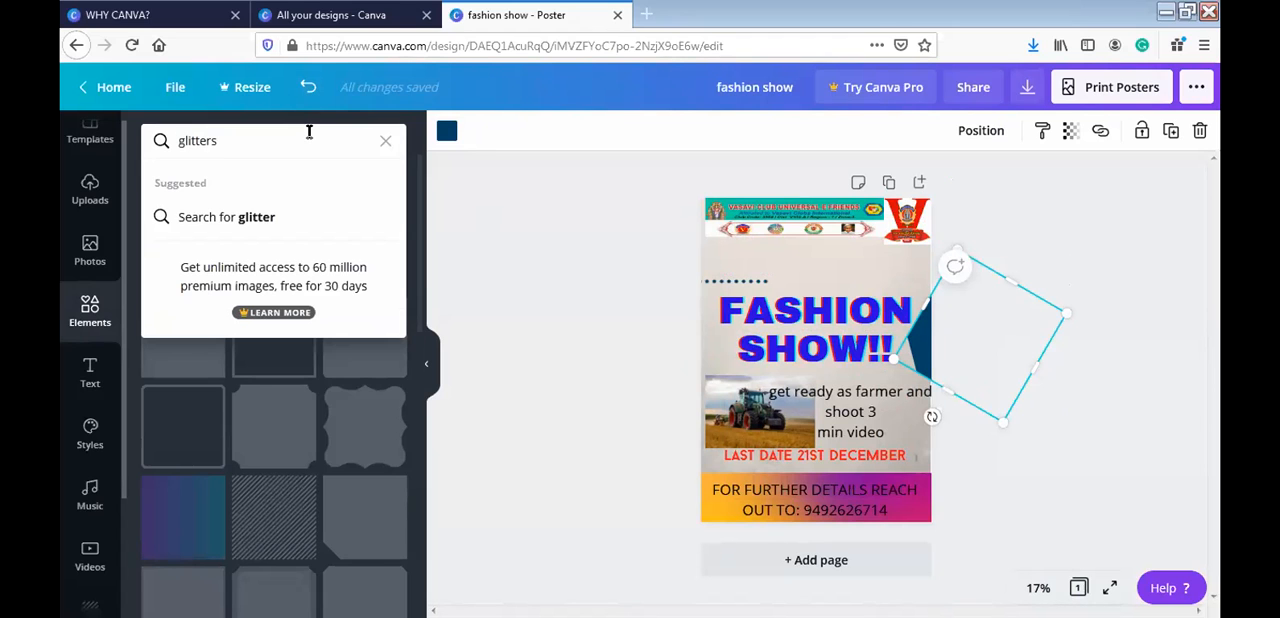
pyautogui.write('rs')
pyautogui.press('Return')
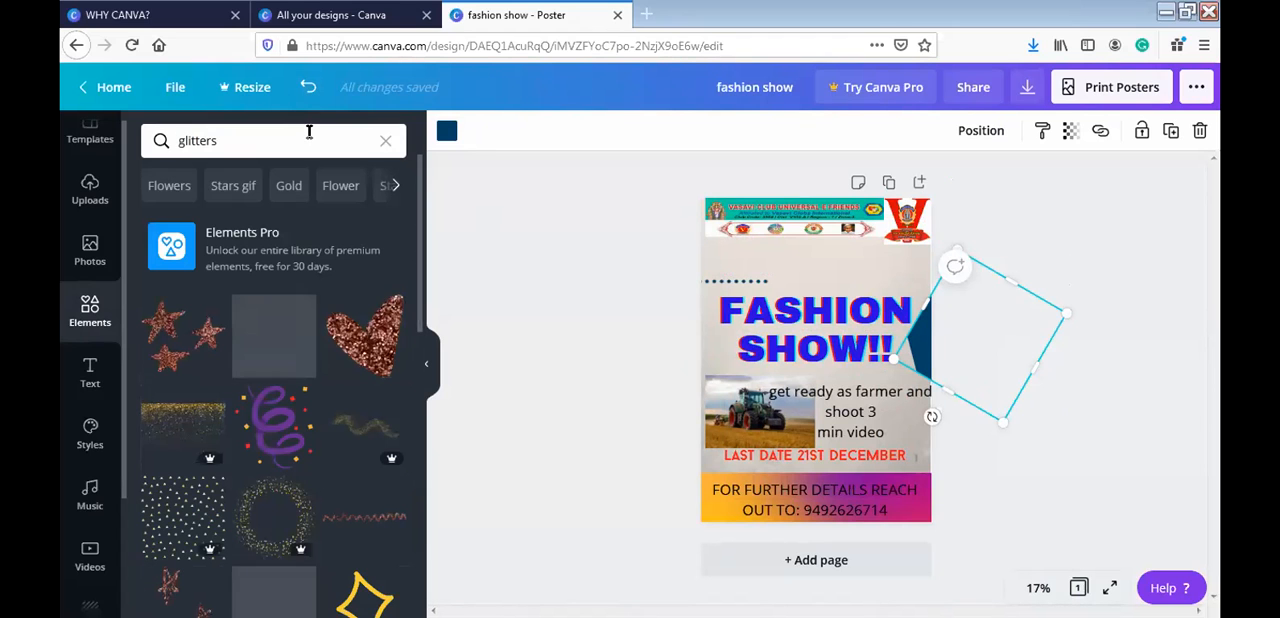
pyautogui.scroll(-1, 421, 345)
pyautogui.scroll(-3, 421, 345)
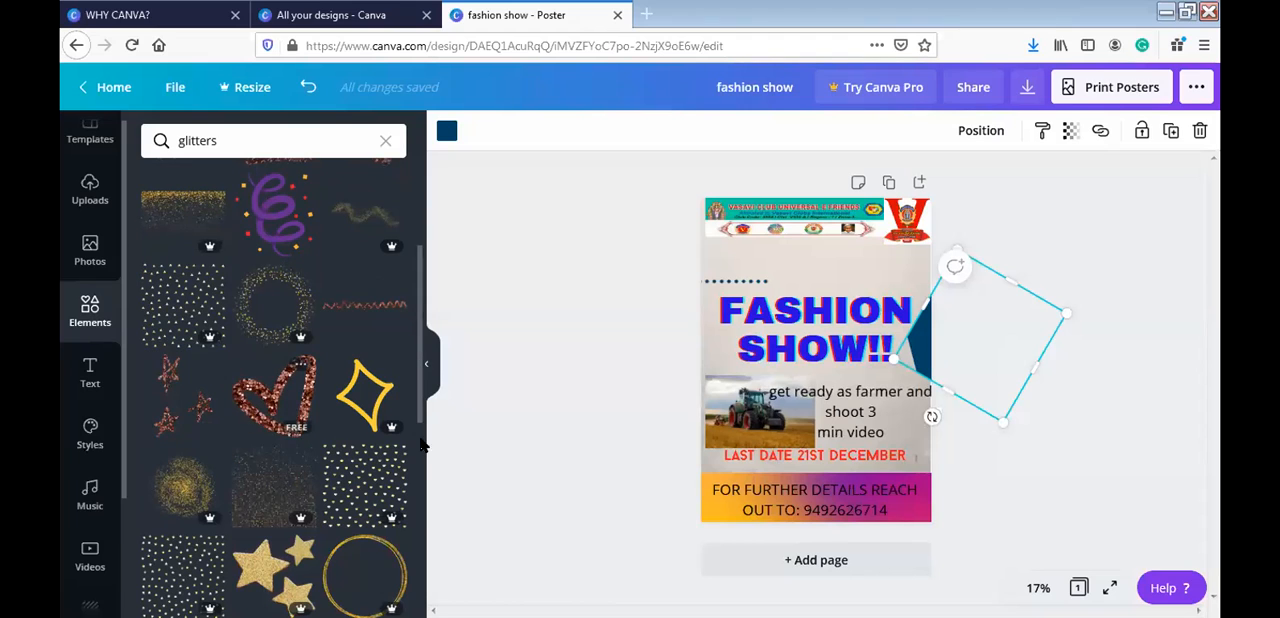
pyautogui.moveTo(421, 352); pyautogui.dragTo(432, 446)
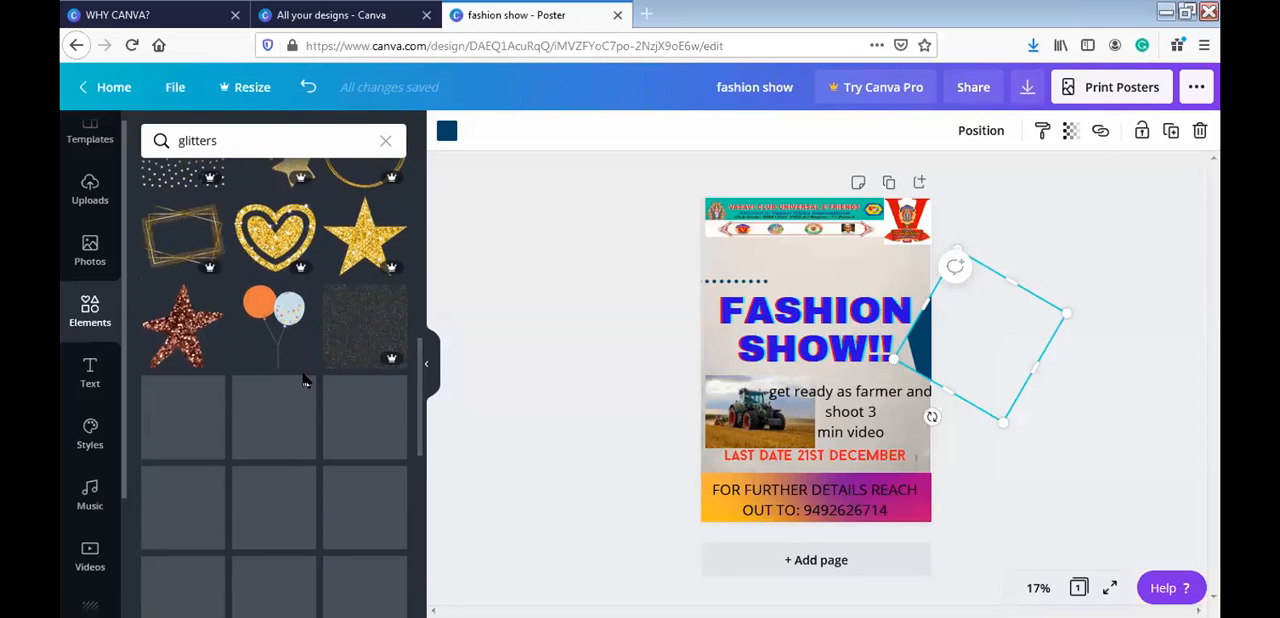
pyautogui.moveTo(422, 393); pyautogui.dragTo(423, 530)
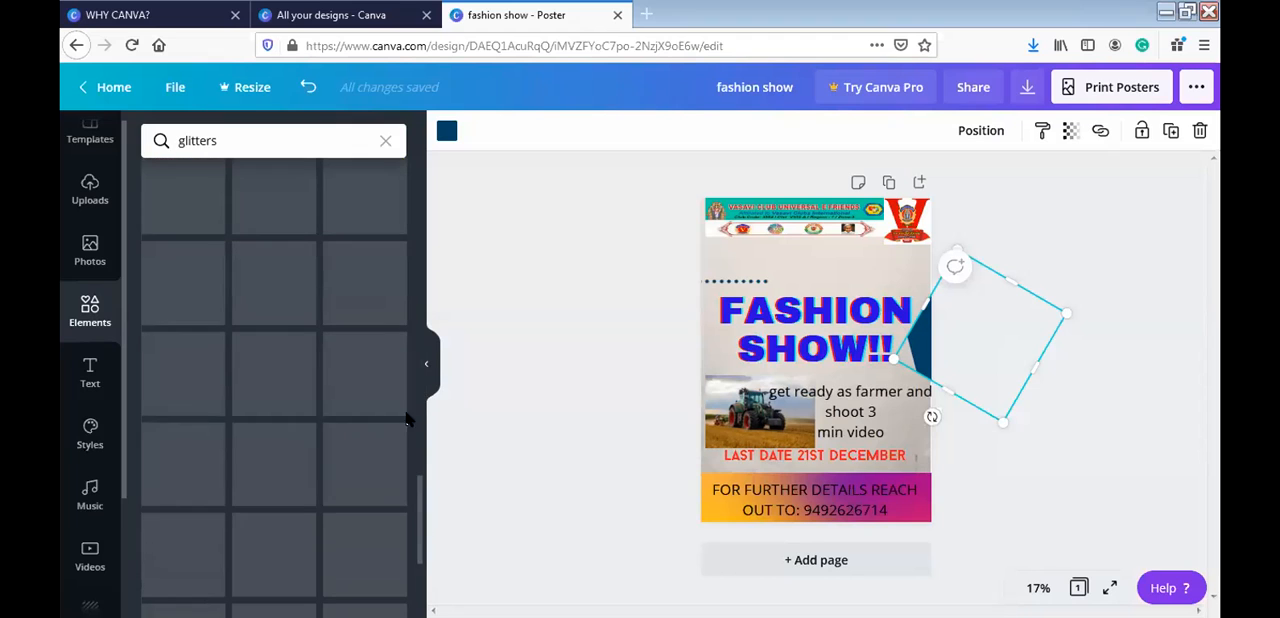
pyautogui.click(385, 141)
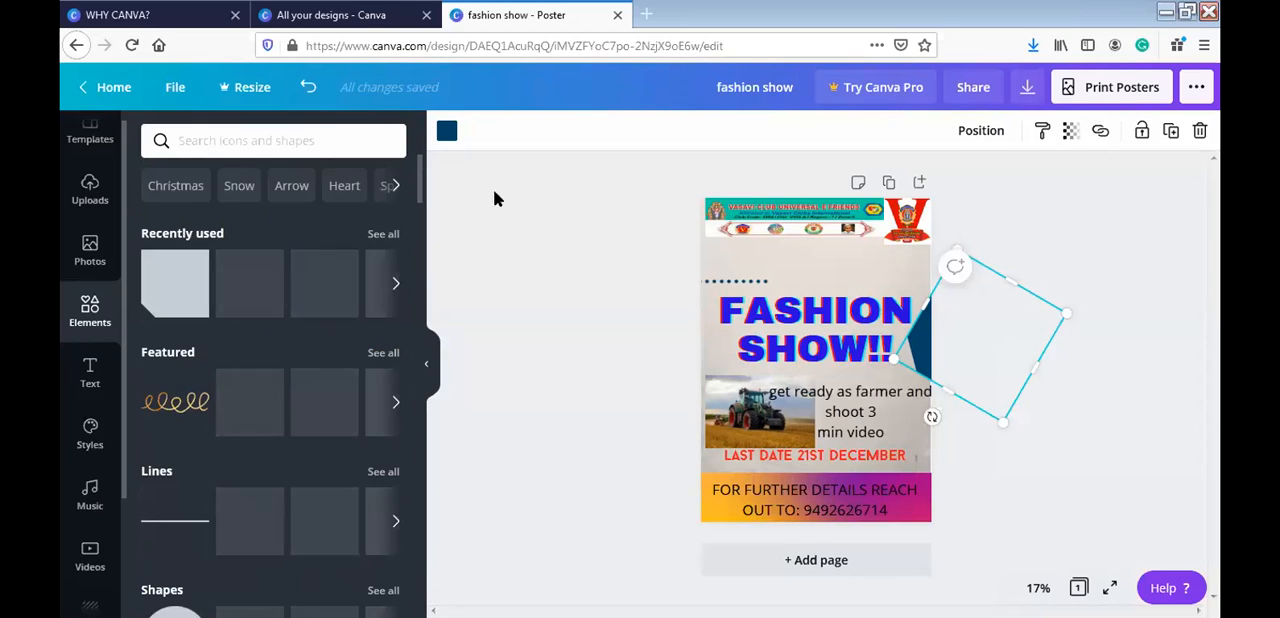
pyautogui.click(541, 275)
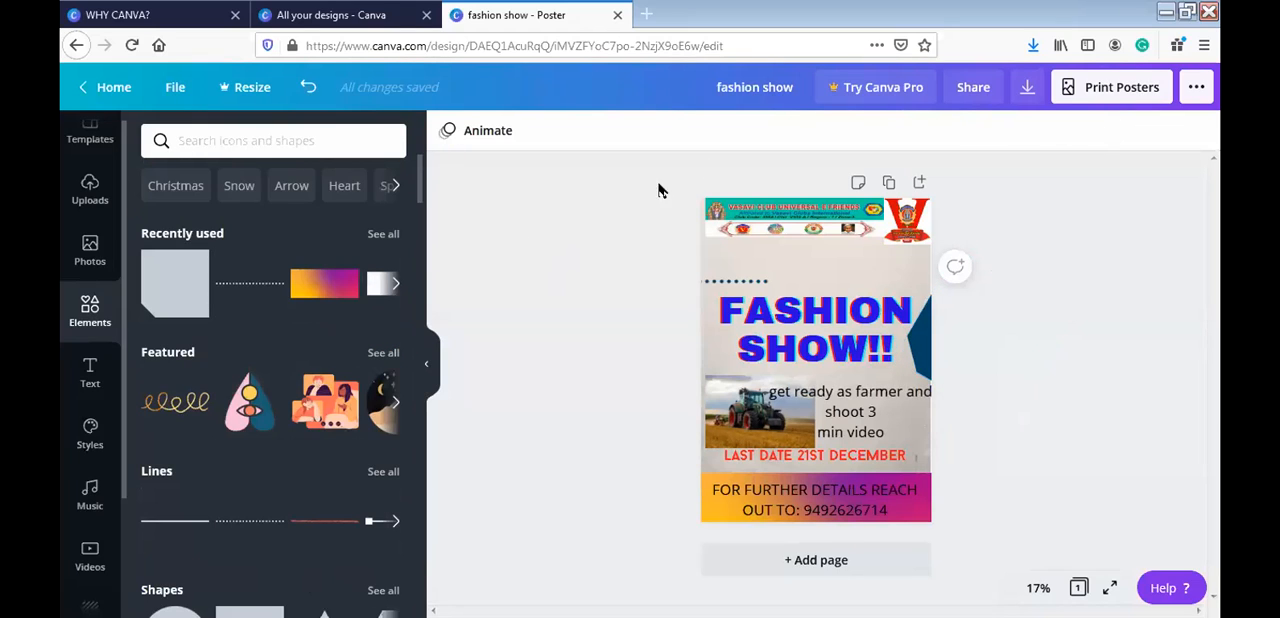
# - Download the poster as a PNG, saving the file, and open the downloaded fashion show.png
pyautogui.click(1030, 90)
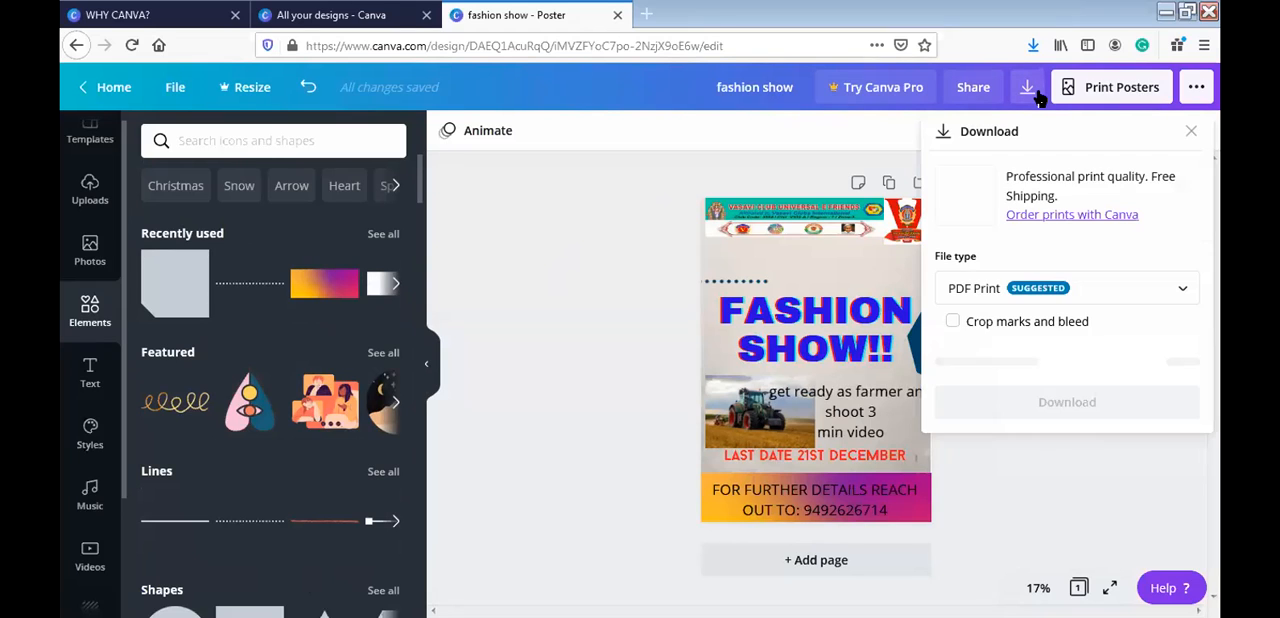
pyautogui.click(990, 287)
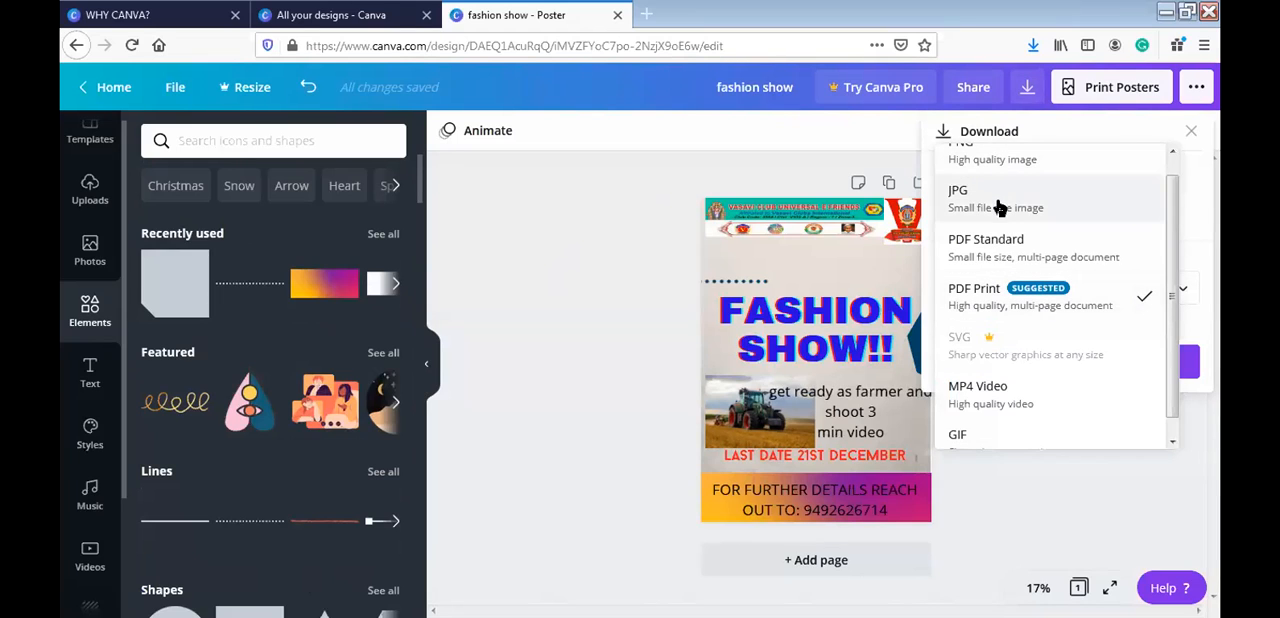
pyautogui.scroll(1, 1168, 236)
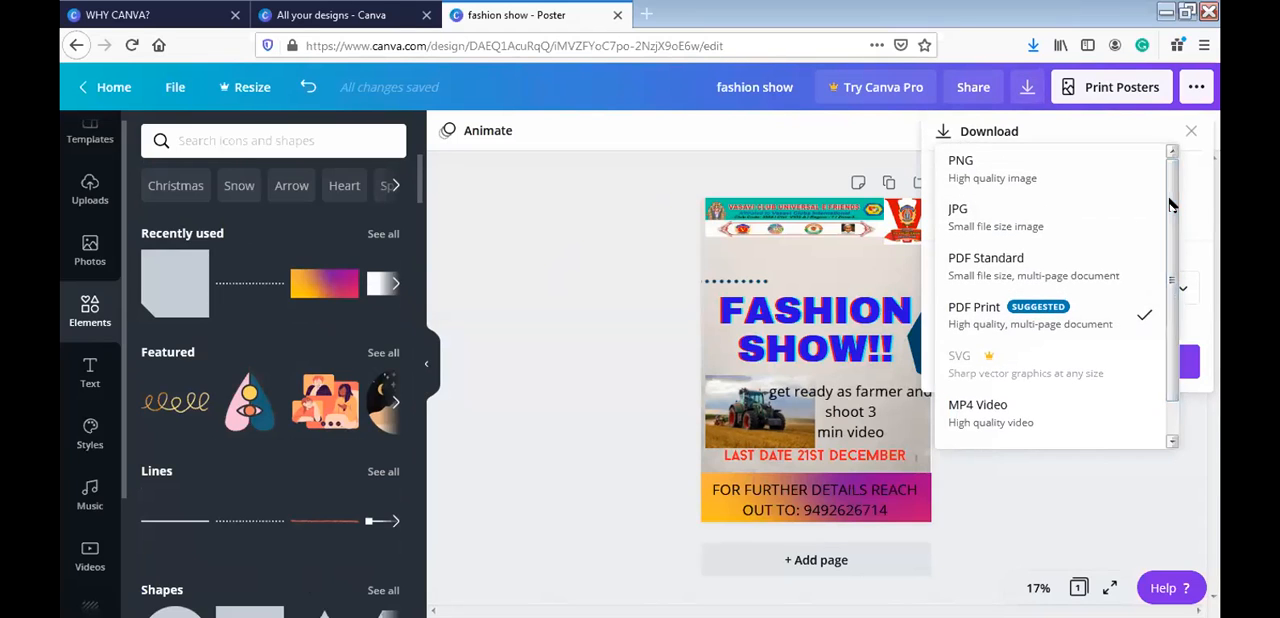
pyautogui.click(997, 180)
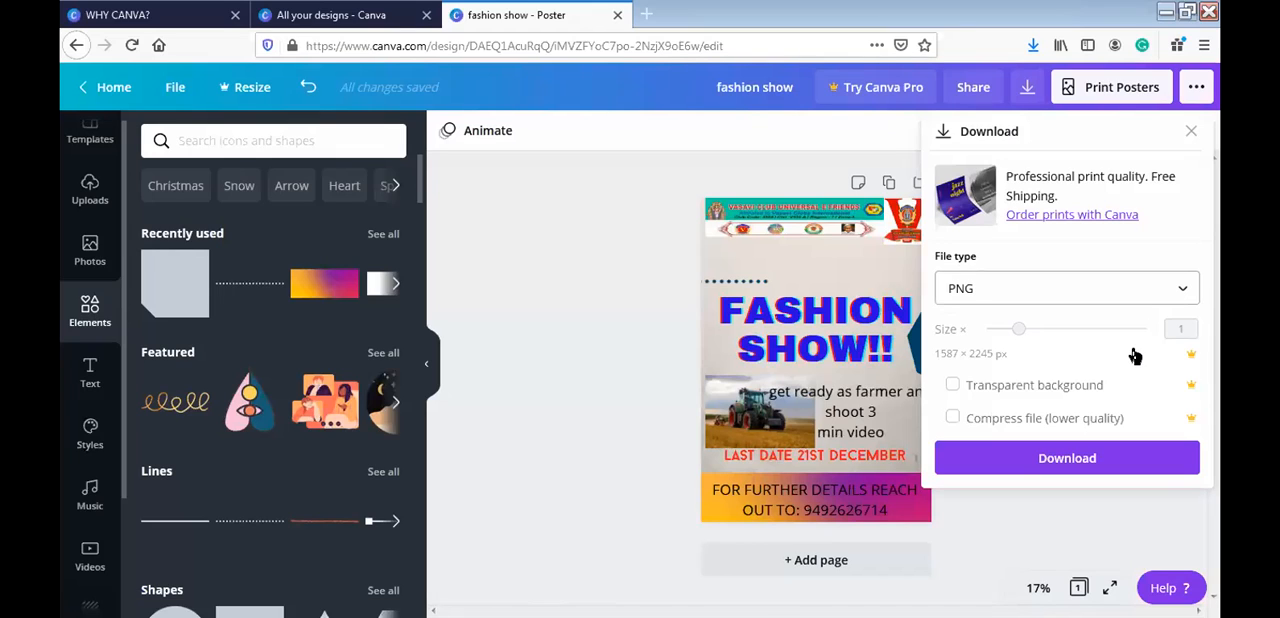
pyautogui.click(1145, 457)
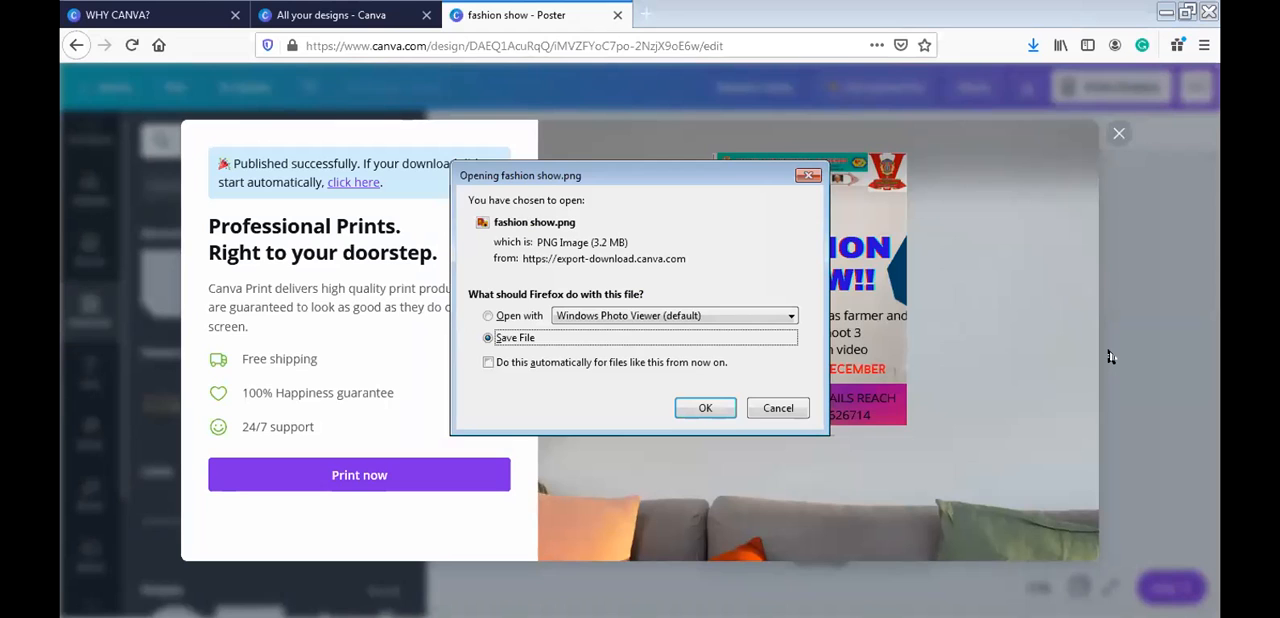
pyautogui.click(713, 409)
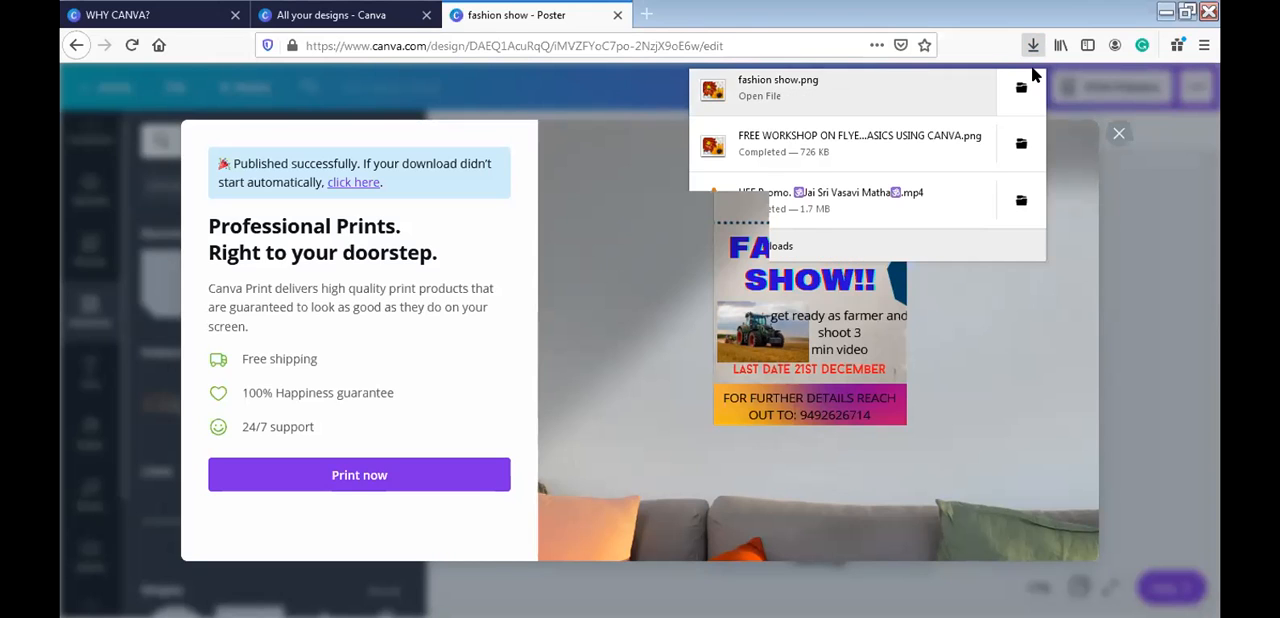
pyautogui.click(907, 73)
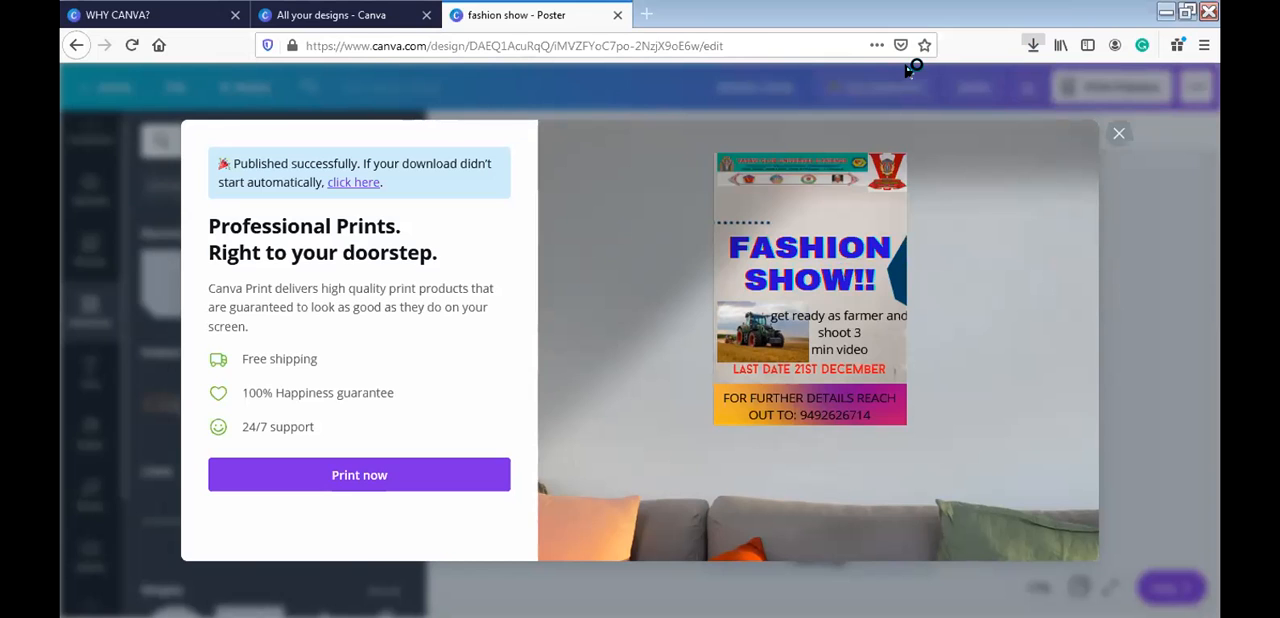
# - View the poster's publishing options and copy a share link that lets others edit the design
pyautogui.click(1086, 92)
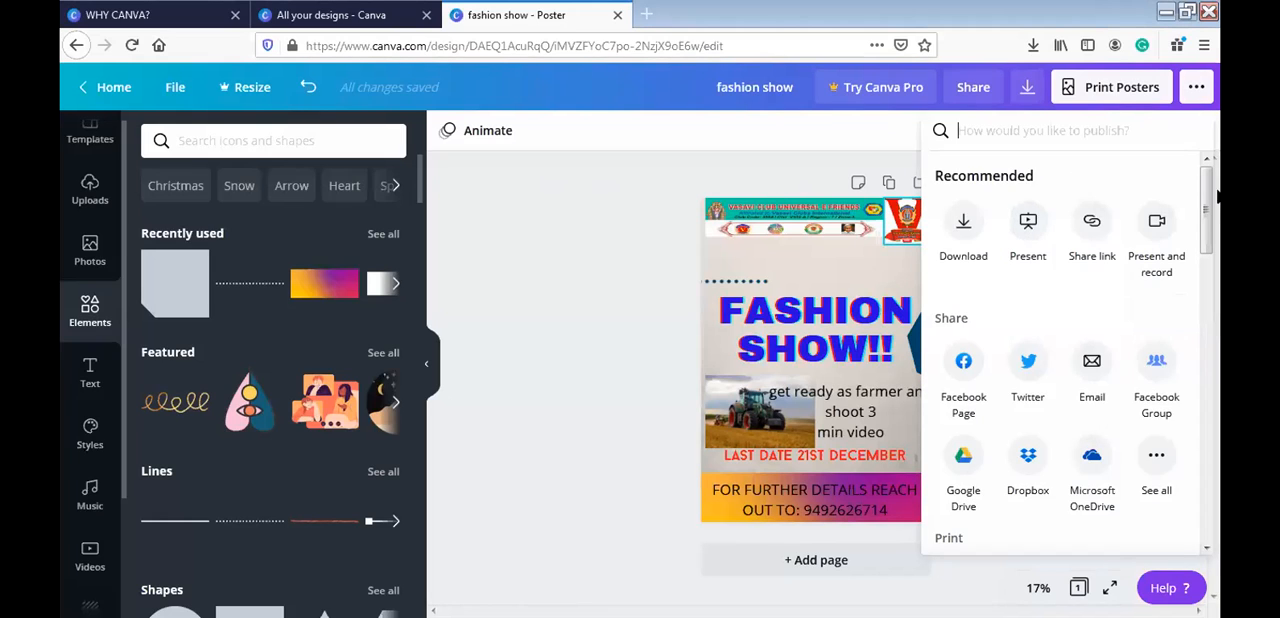
pyautogui.click(558, 263)
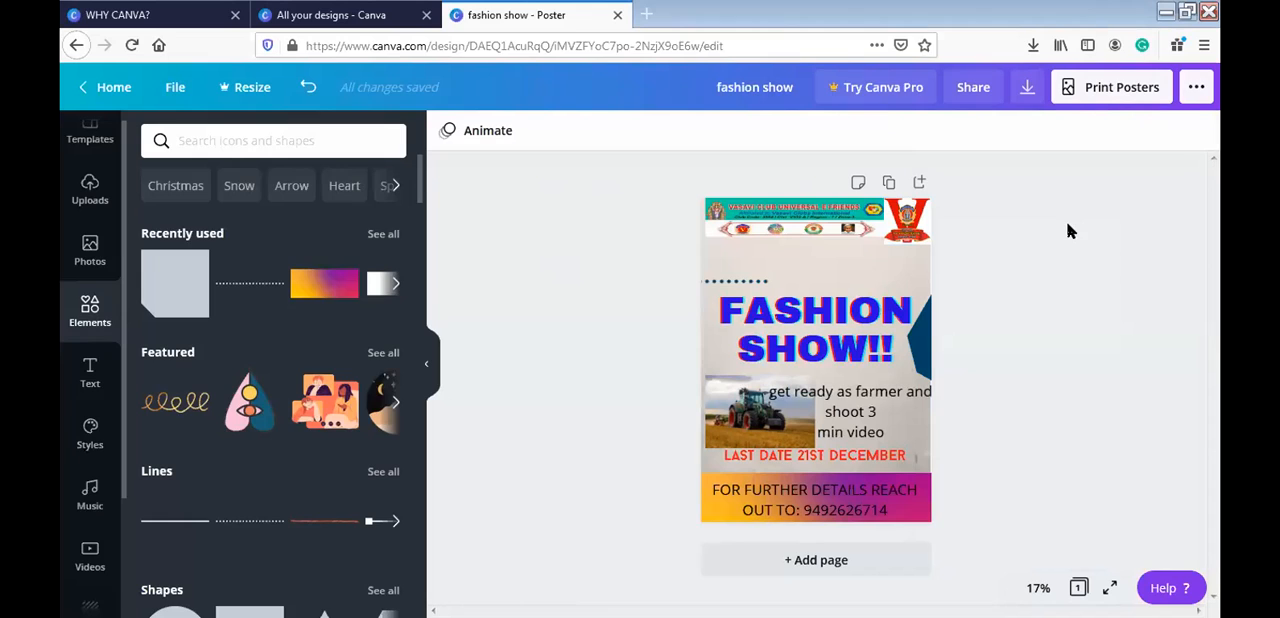
pyautogui.click(976, 96)
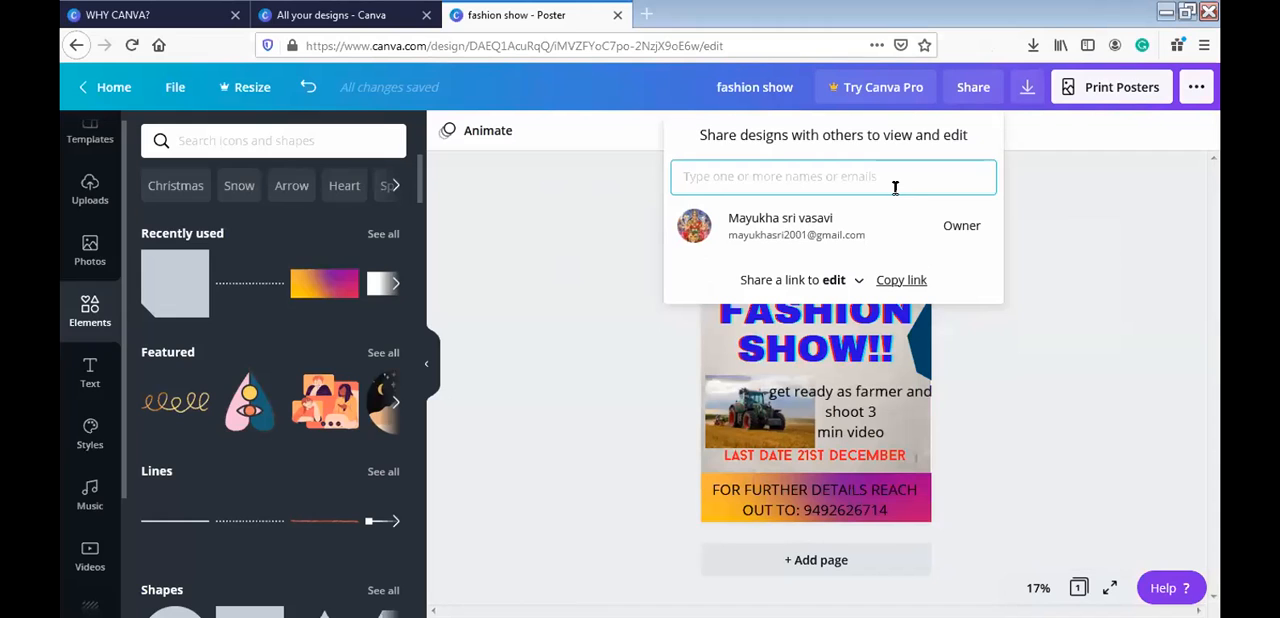
pyautogui.click(905, 283)
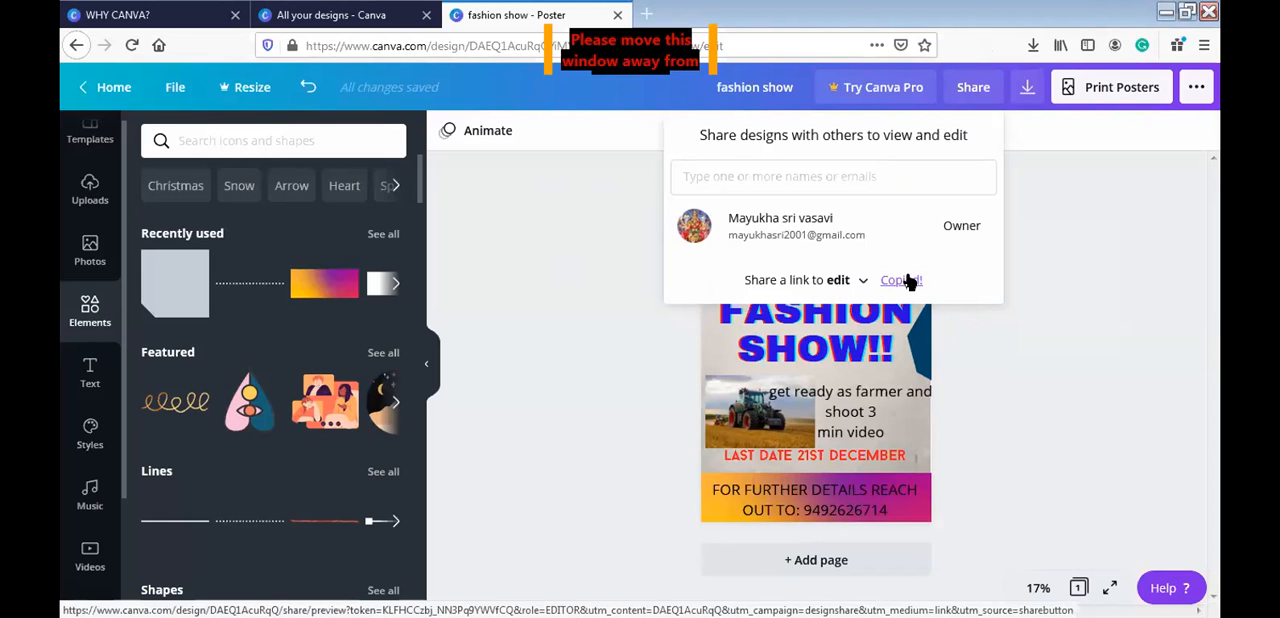
pyautogui.click(866, 178)
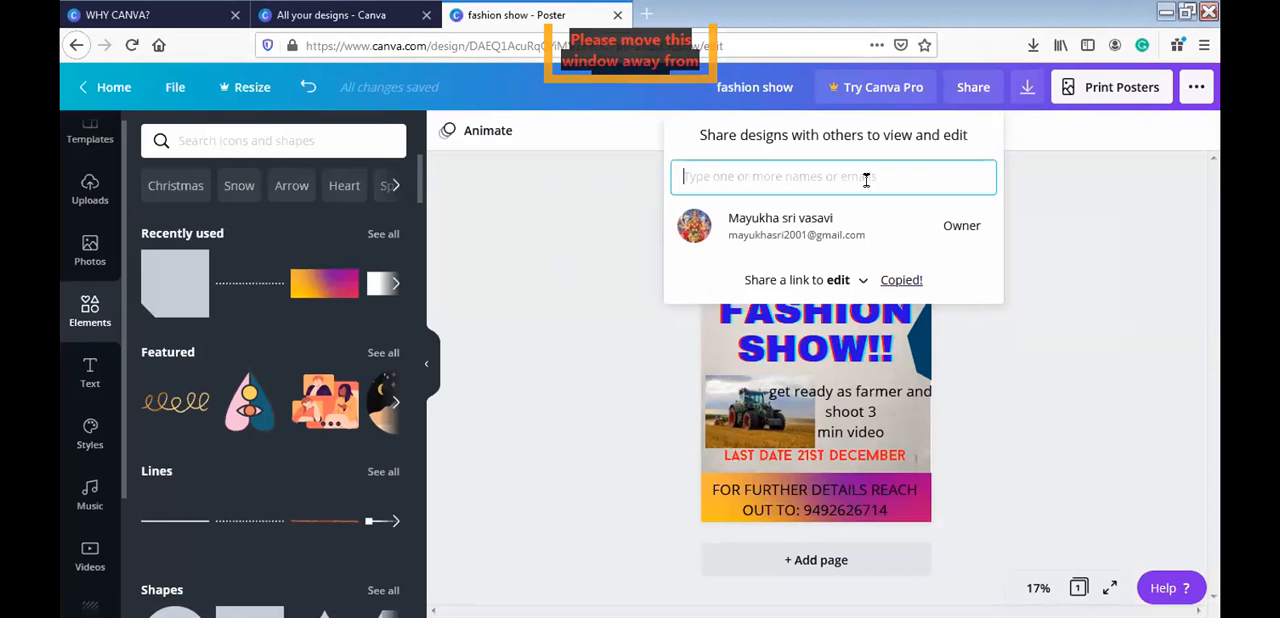
pyautogui.click(976, 366)
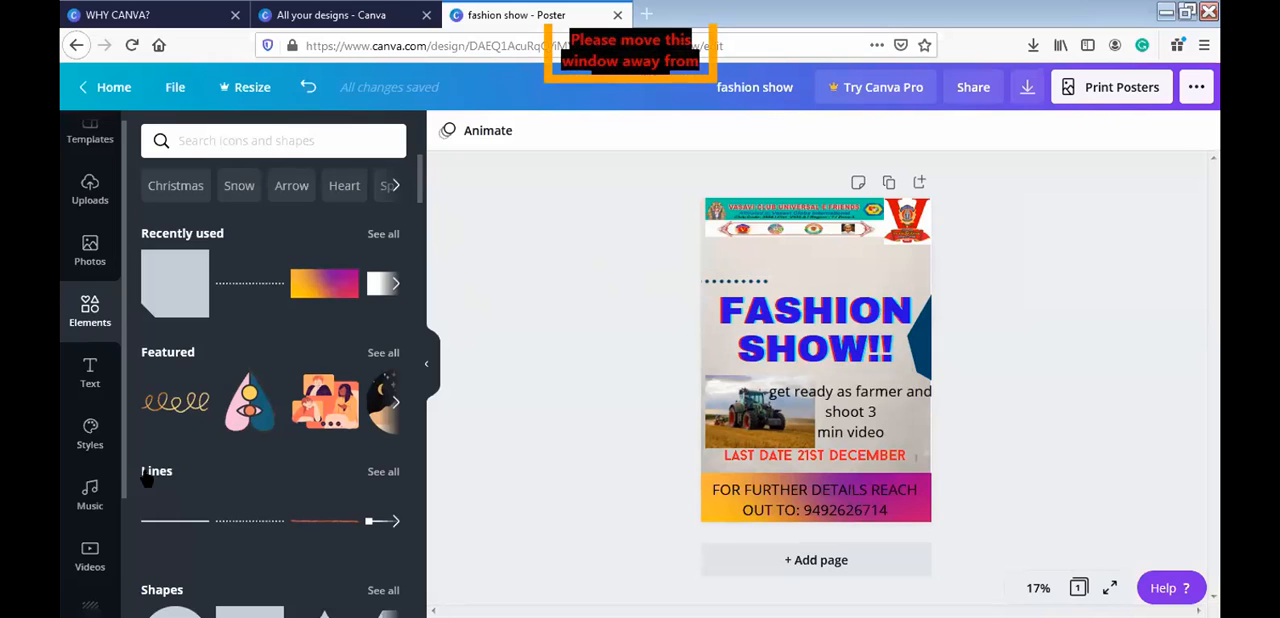
# - Search the videos for "farmer" and add the 20.0 s clip of a person hoeing a green crop field to the poster
pyautogui.scroll(-1, 115, 515)
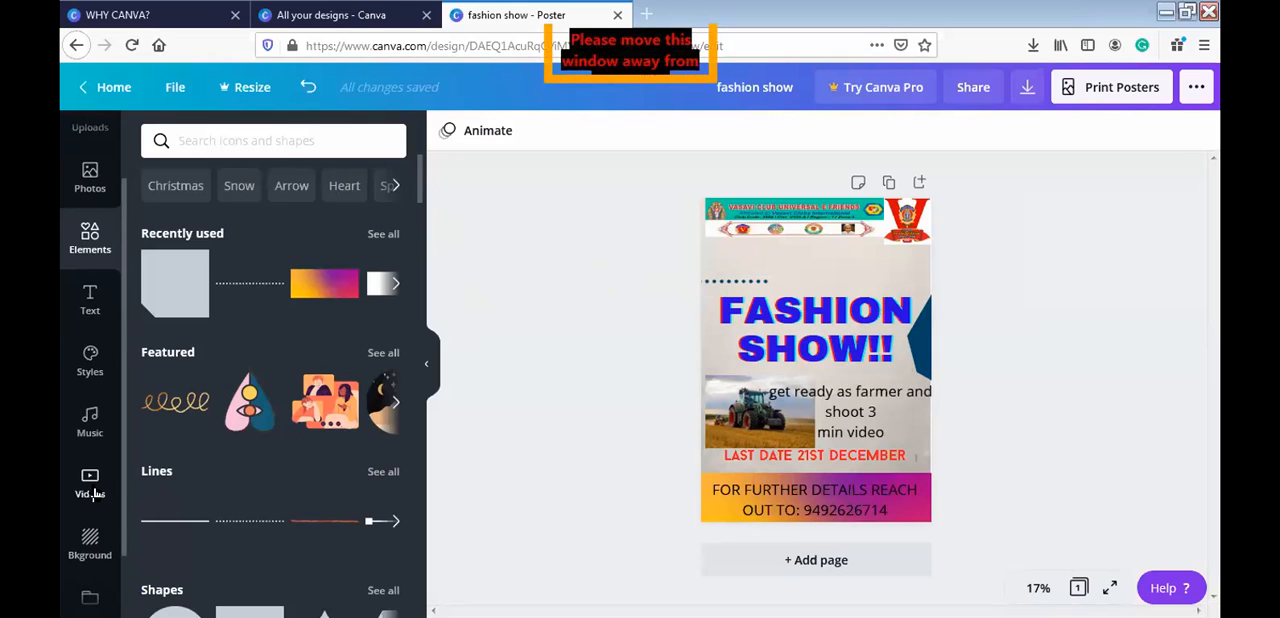
pyautogui.click(92, 490)
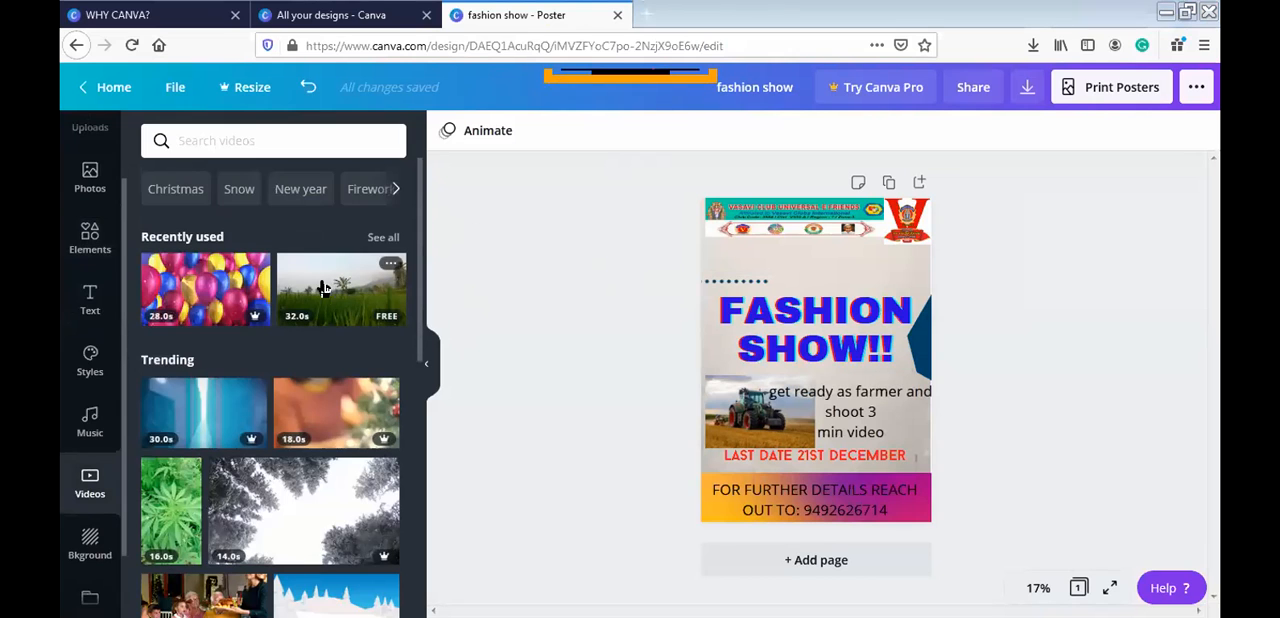
pyautogui.click(354, 133)
pyautogui.write('farmer')
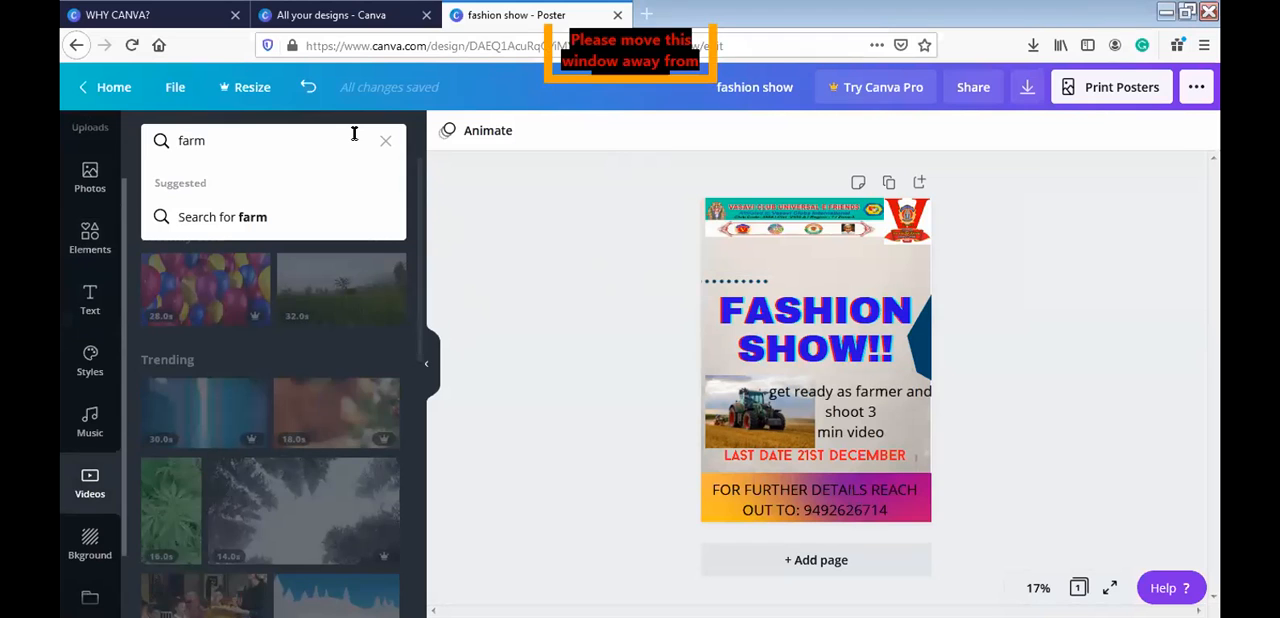
pyautogui.press('Return')
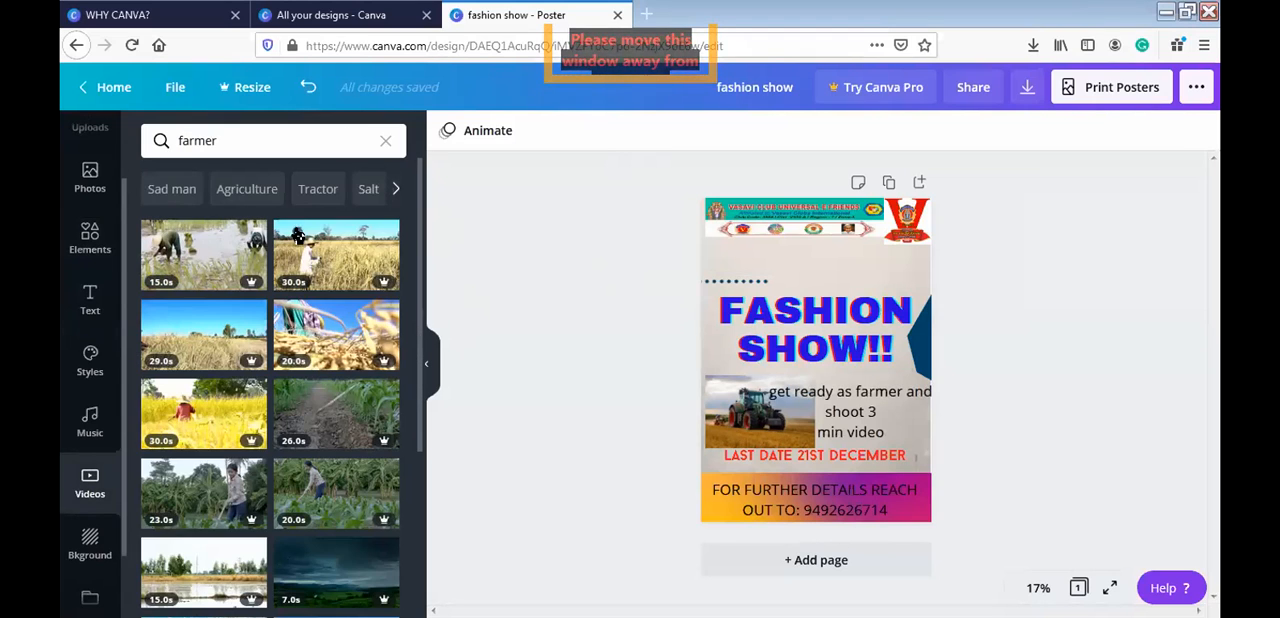
pyautogui.click(336, 495)
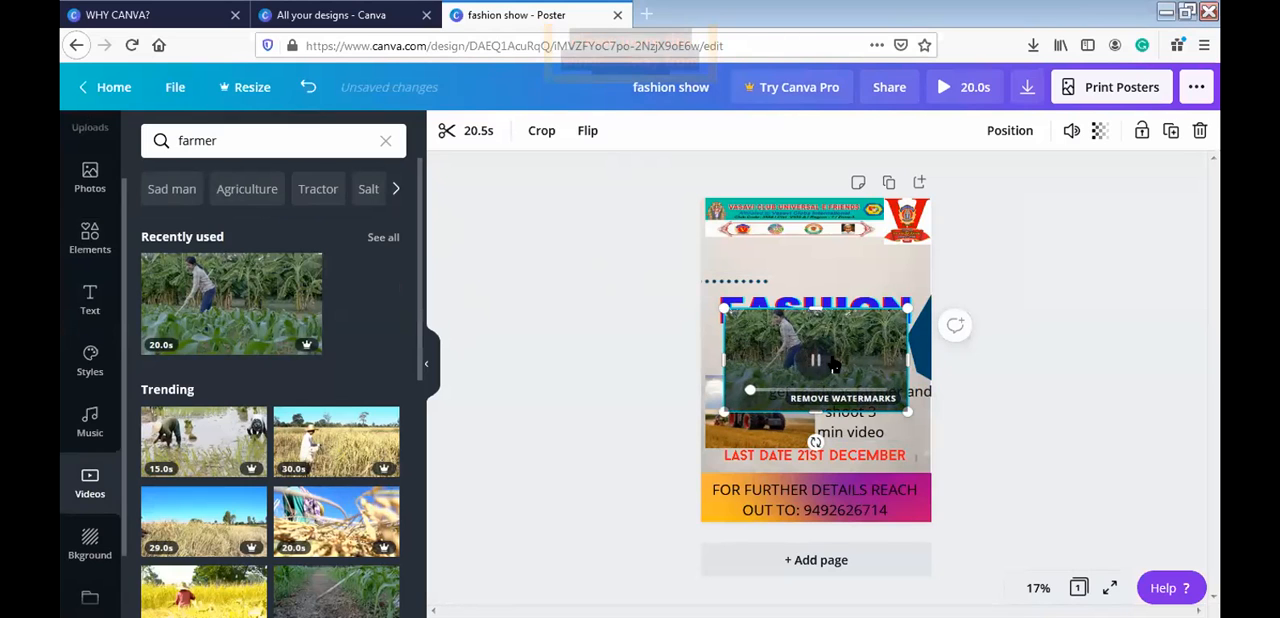
# - Trim the farmer video to its first 1.8 s and shrink it to about half its width in the space above the title
pyautogui.click(475, 131)
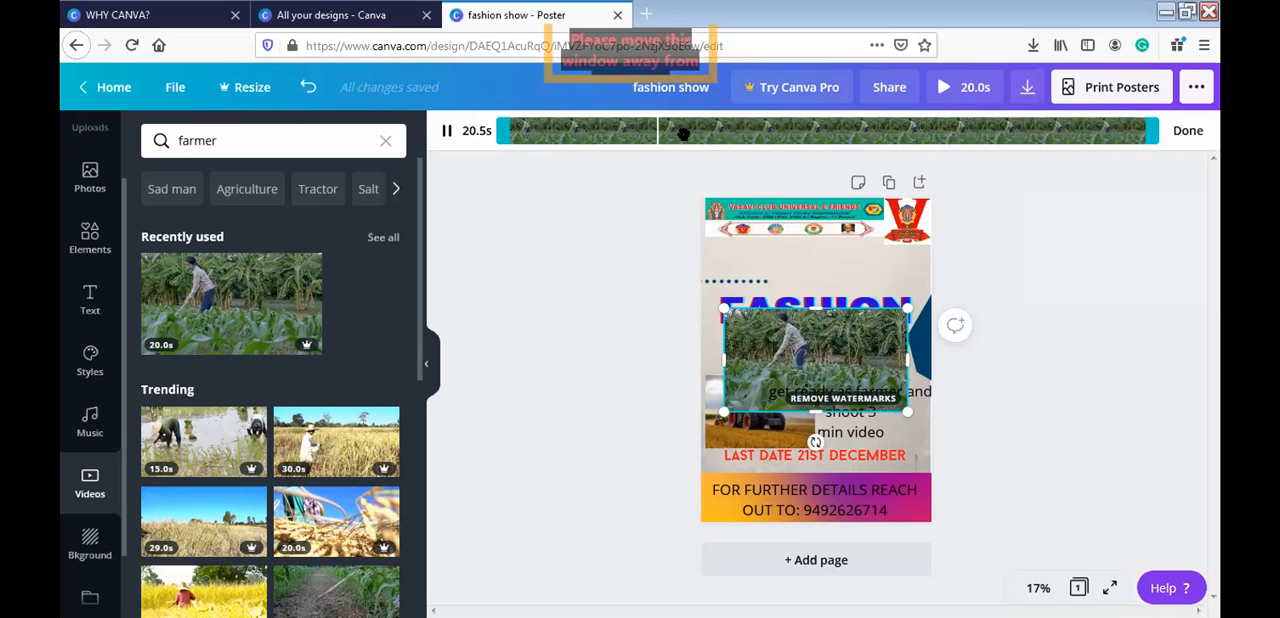
pyautogui.moveTo(1158, 131); pyautogui.dragTo(548, 131)
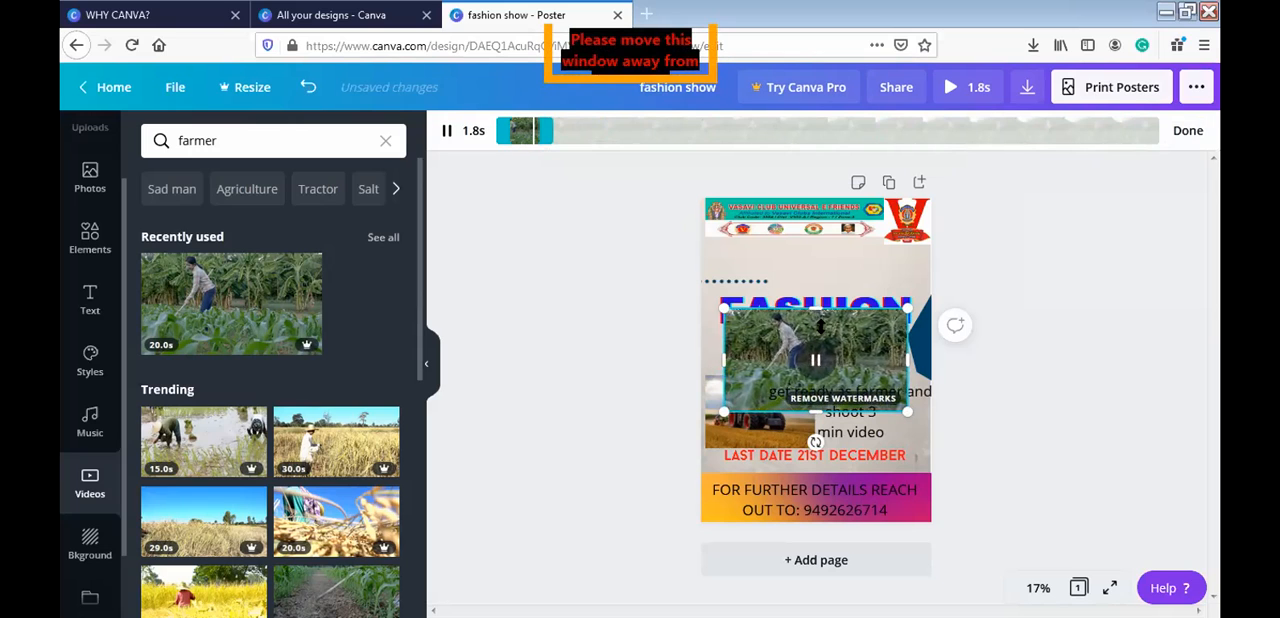
pyautogui.moveTo(878, 400); pyautogui.dragTo(878, 348)
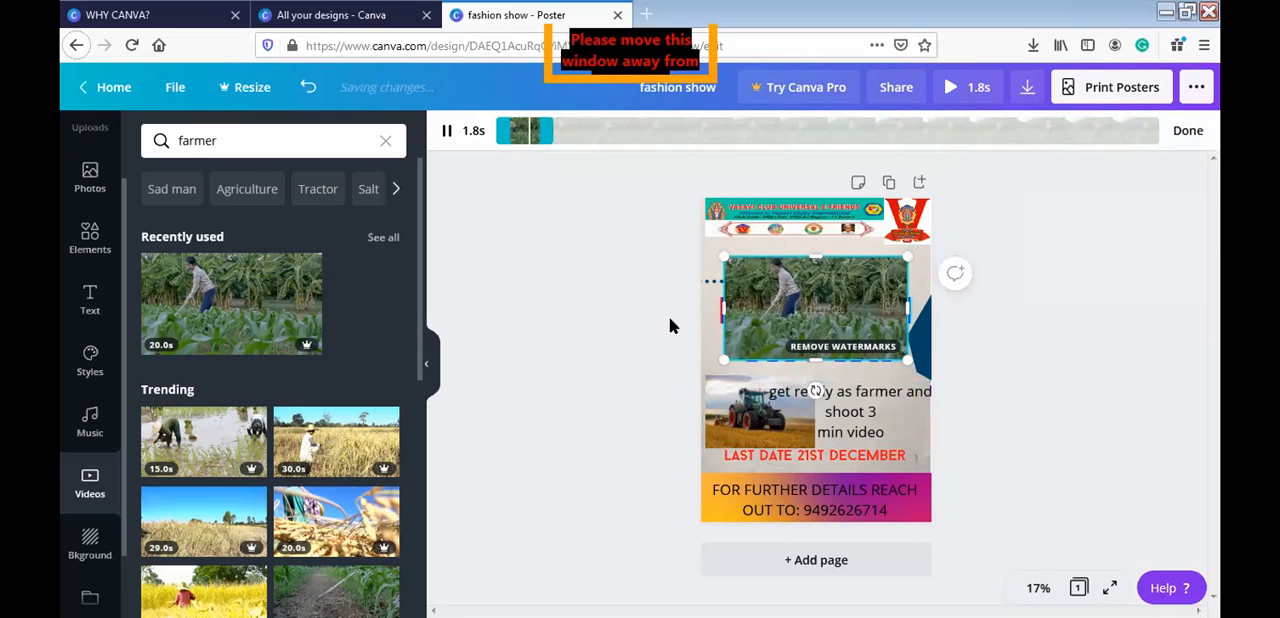
pyautogui.click(447, 133)
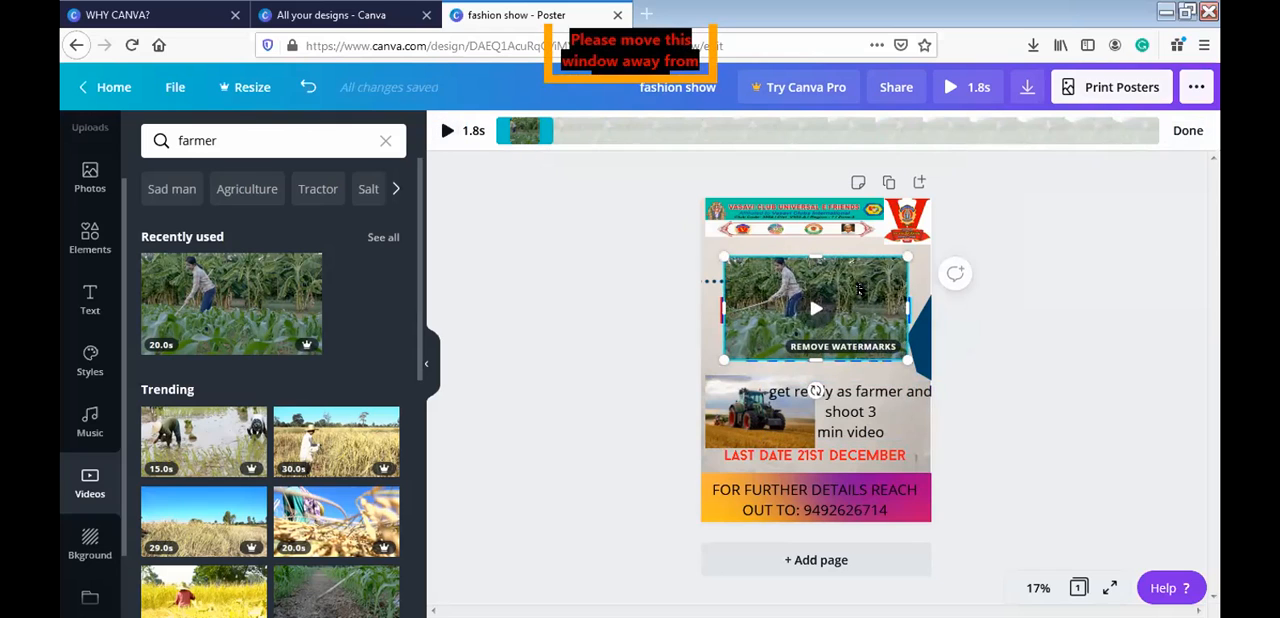
pyautogui.moveTo(858, 290); pyautogui.dragTo(858, 266)
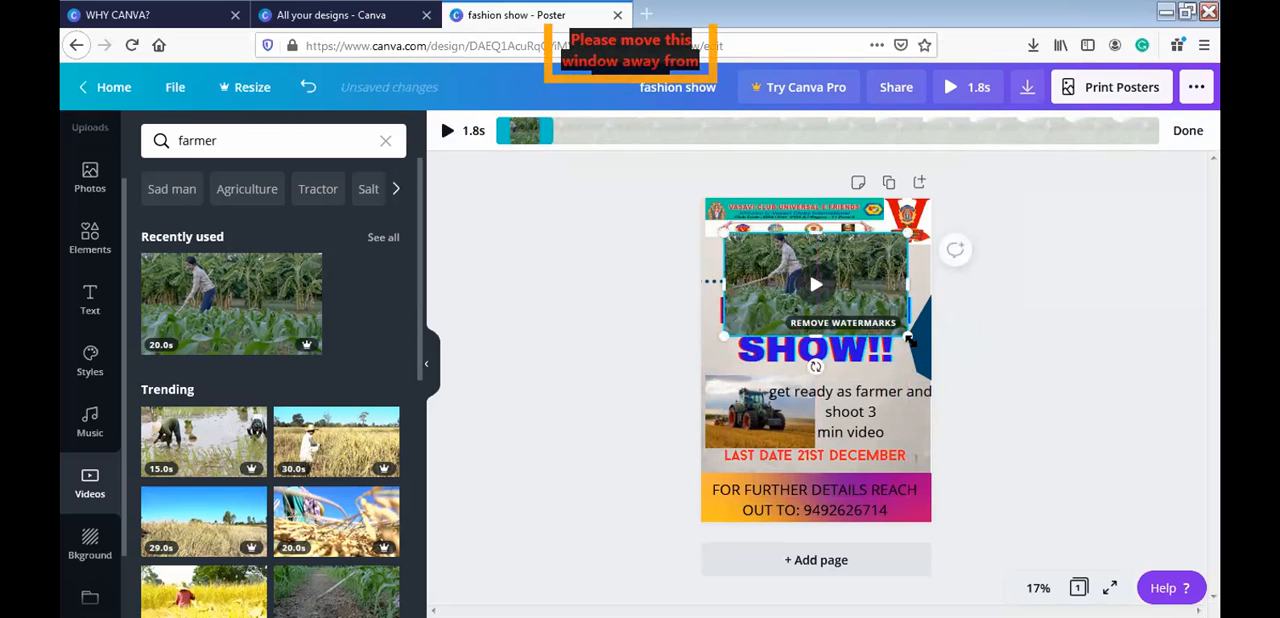
pyautogui.moveTo(908, 340); pyautogui.dragTo(816, 284)
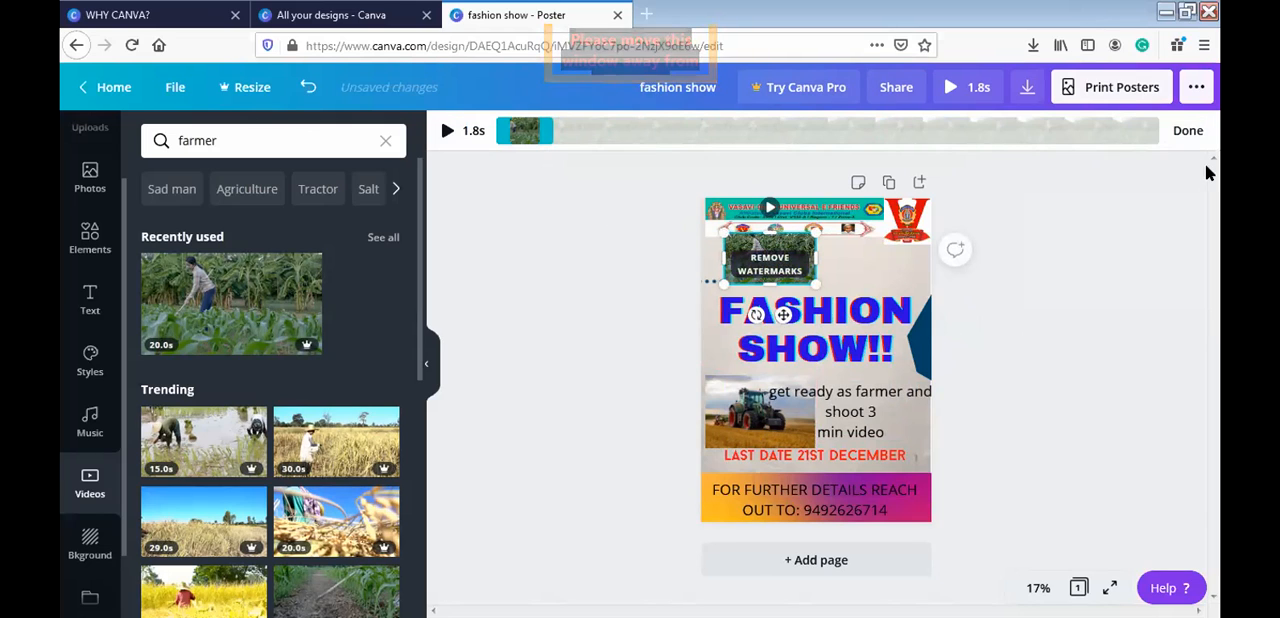
pyautogui.click(1190, 134)
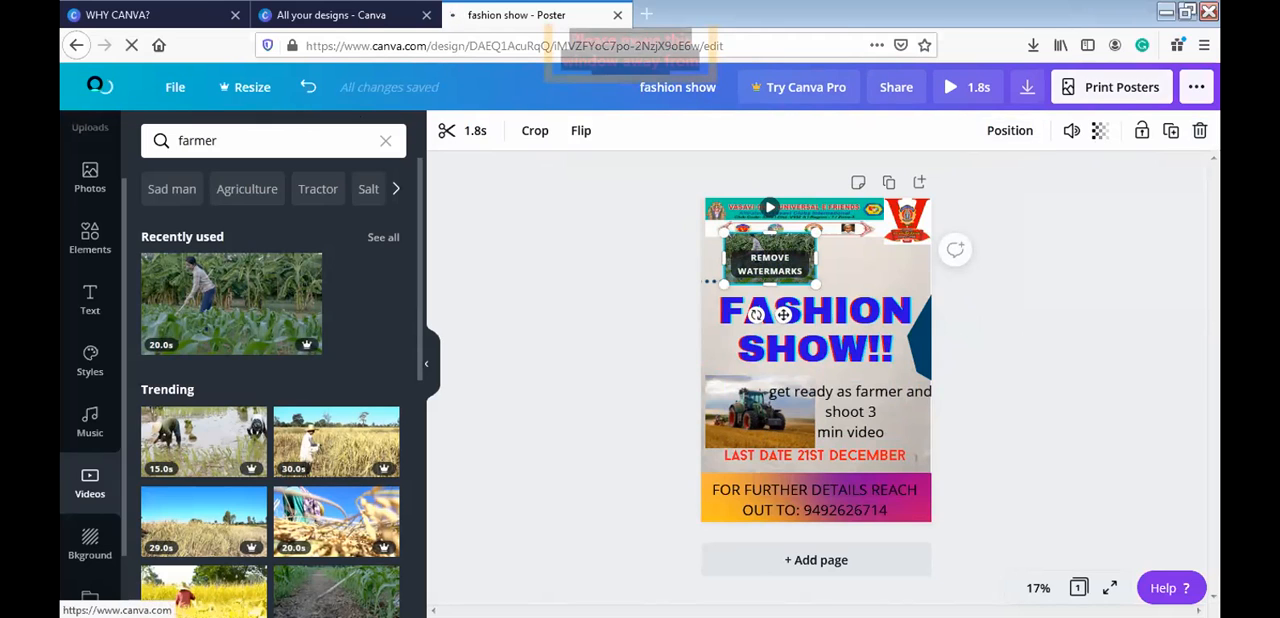
# - Return to the home page and browse further through the recommended design types
pyautogui.click(105, 88)
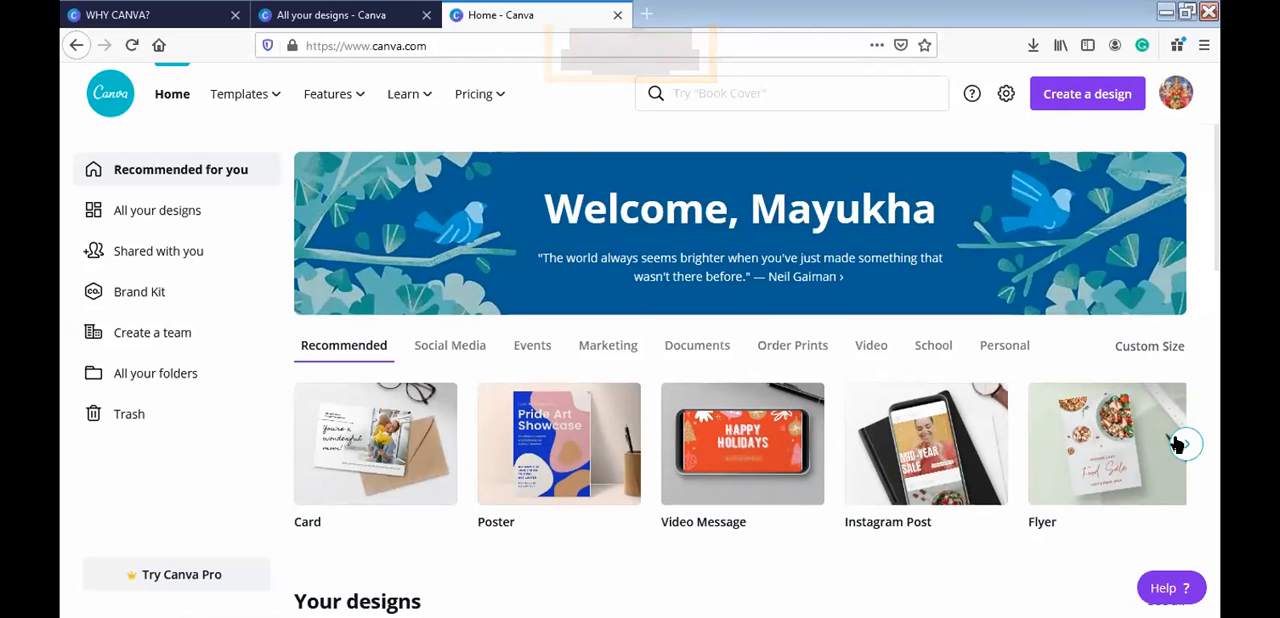
pyautogui.click(1182, 444)
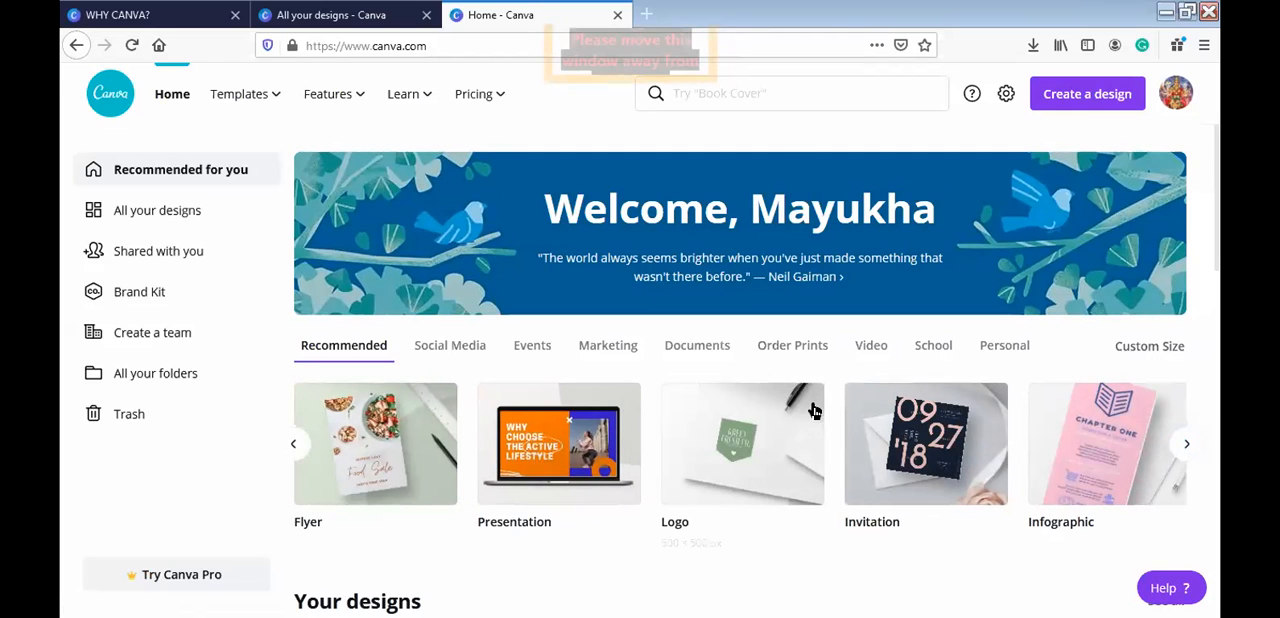
# - Look through the recommended design types and create a new blank poster
pyautogui.click(1190, 447)
pyautogui.click(1190, 447)
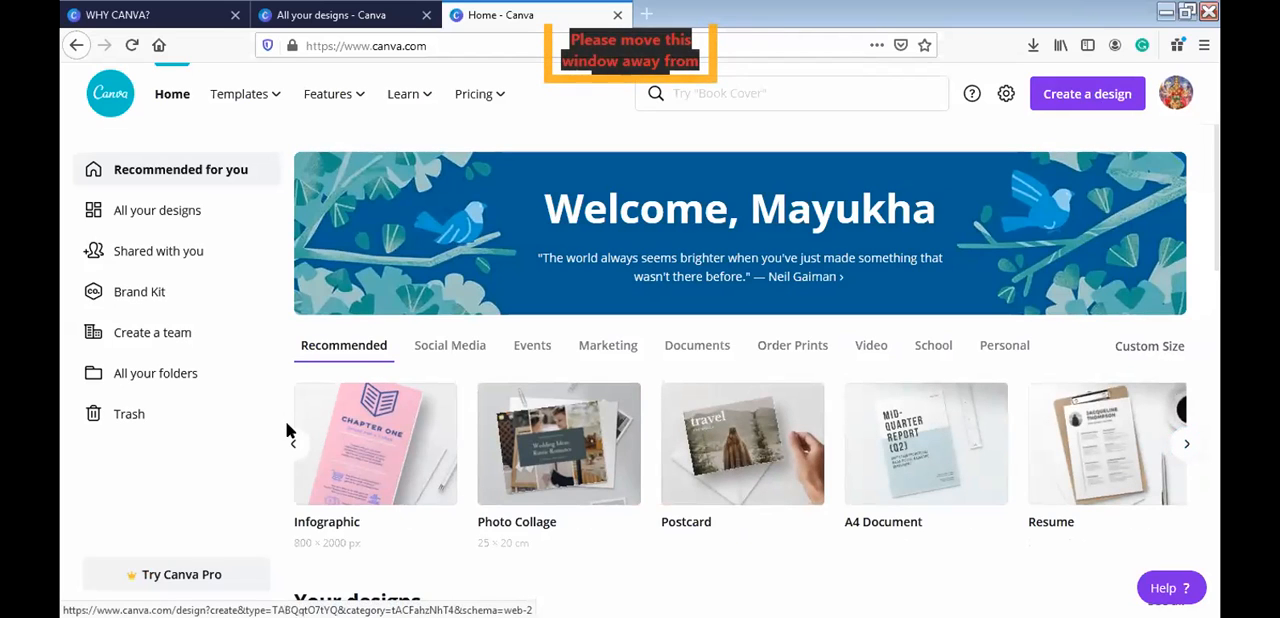
pyautogui.click(293, 445)
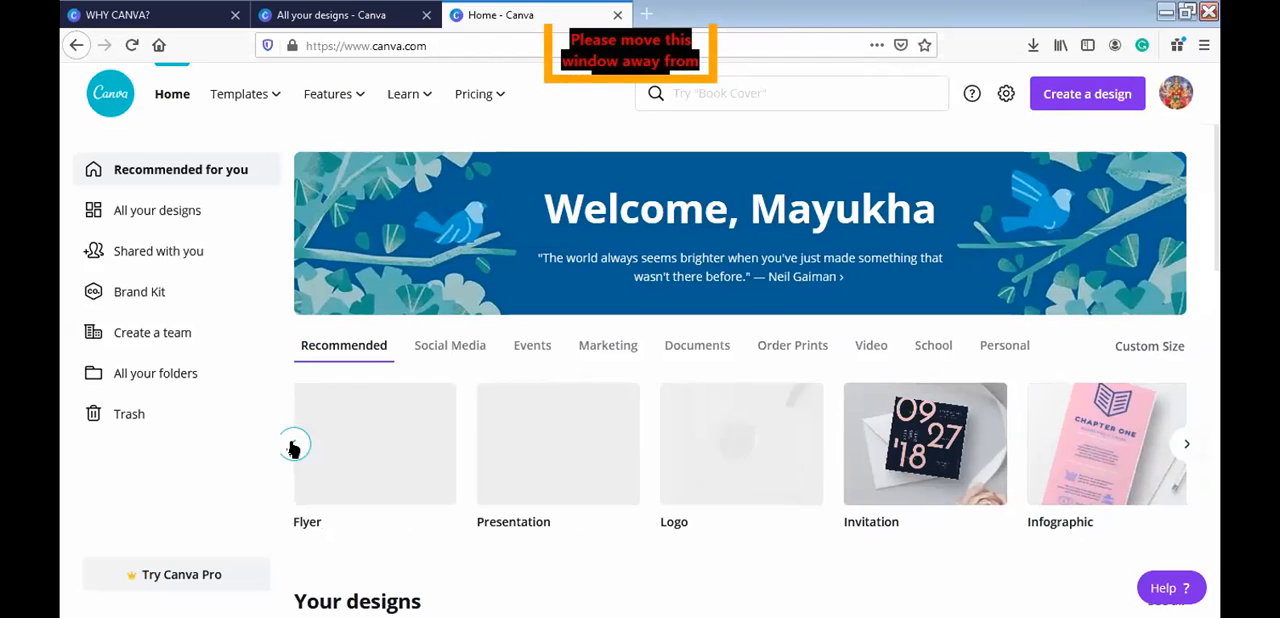
pyautogui.click(290, 444)
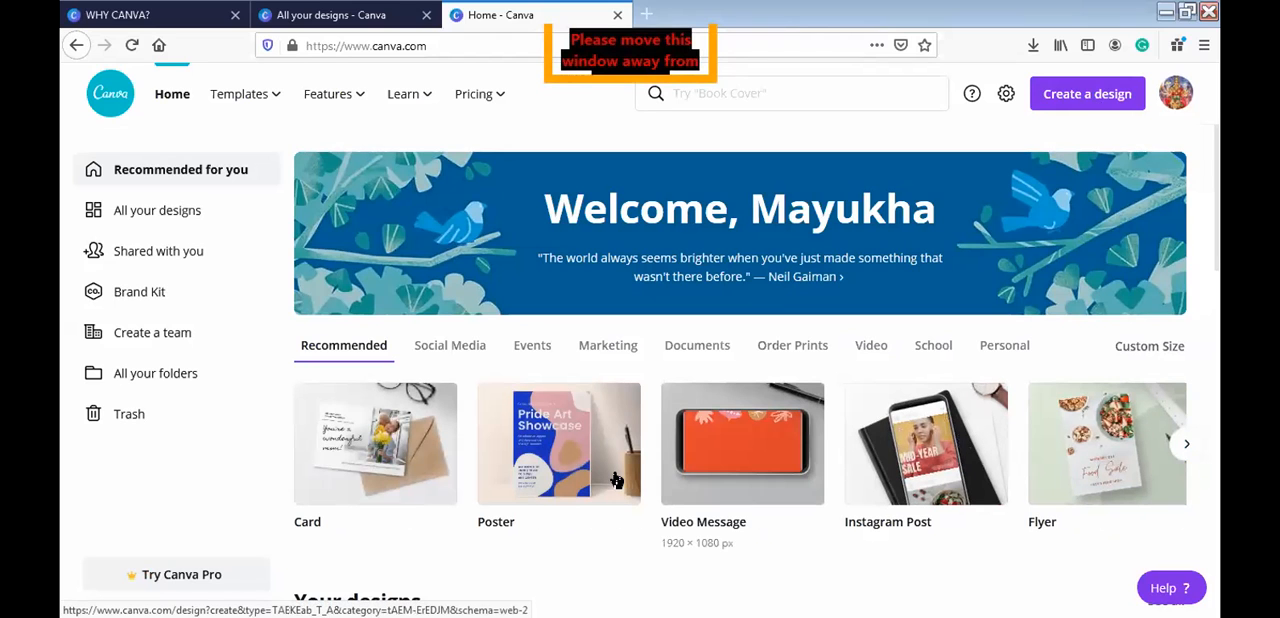
pyautogui.click(543, 466)
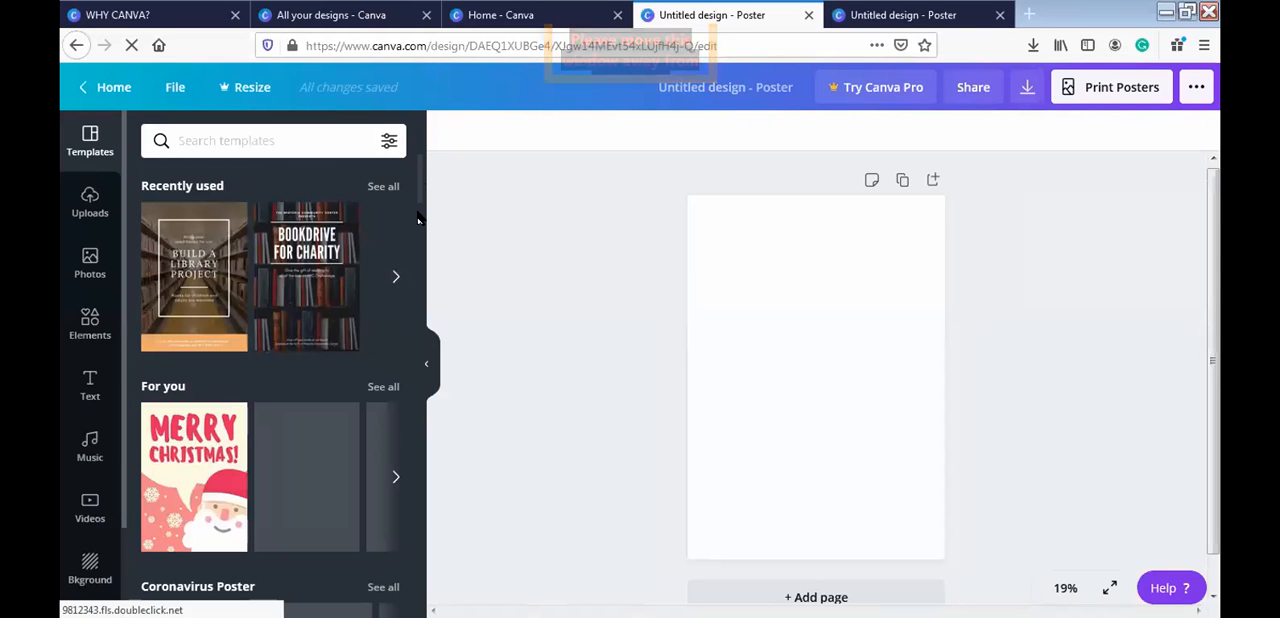
# - Apply the "Will Draw for Food" event poster template to the blank page and delete its large title text
pyautogui.scroll(-10, 428, 280)
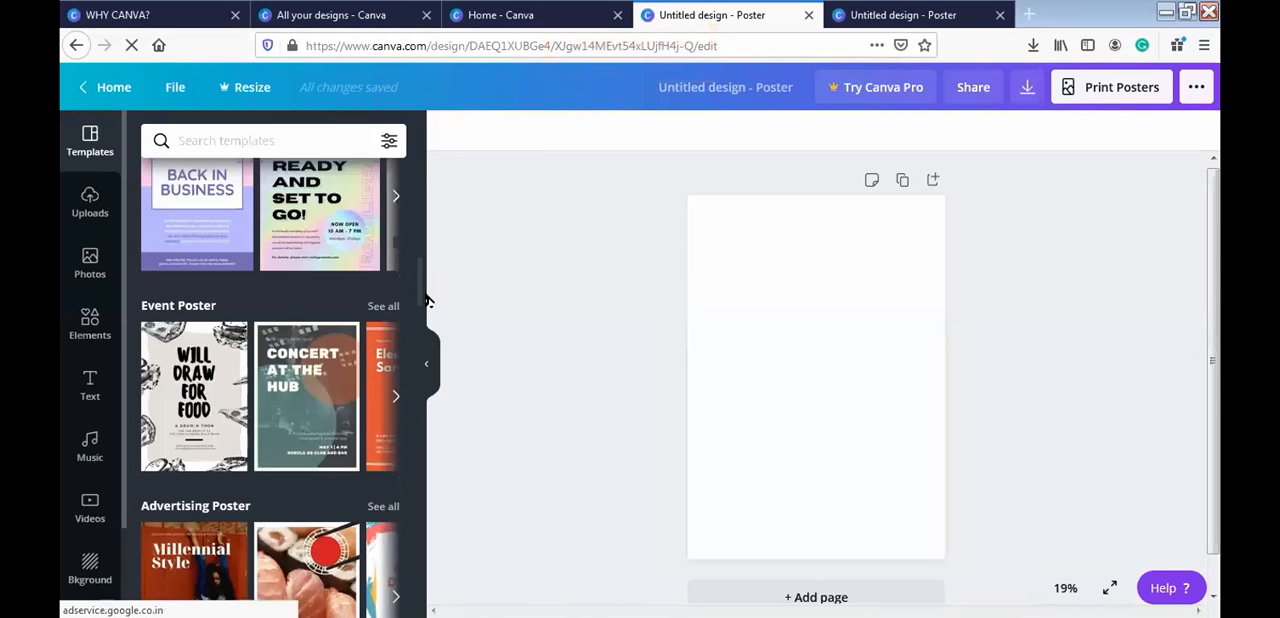
pyautogui.click(215, 393)
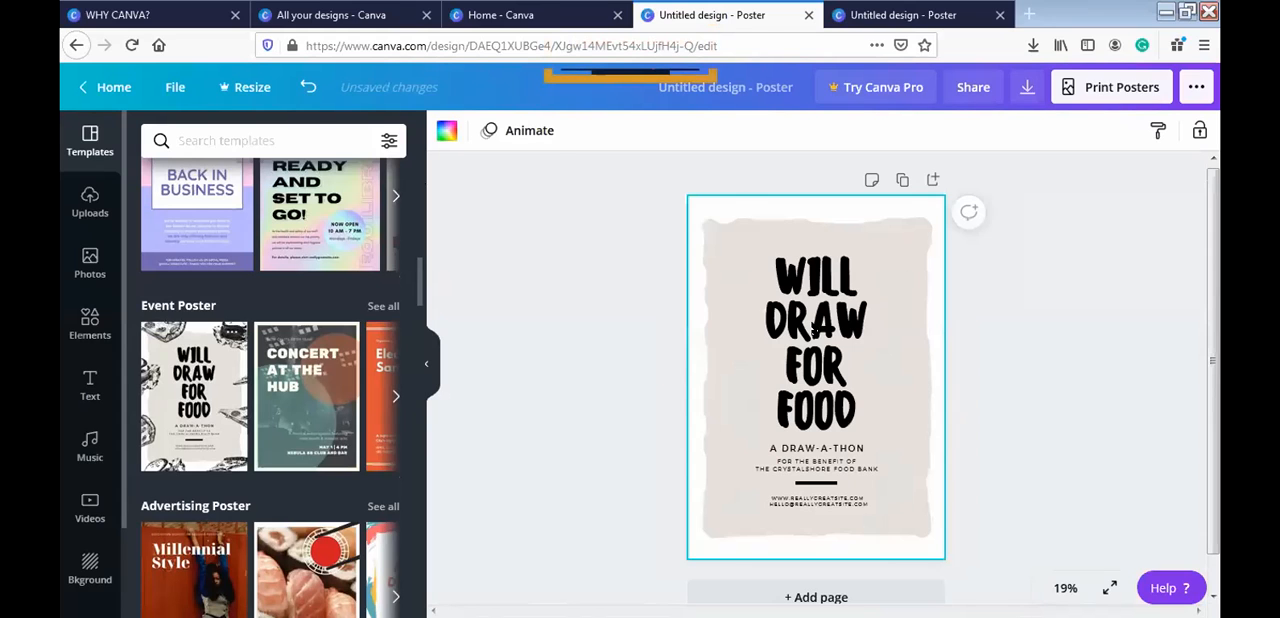
pyautogui.click(816, 336)
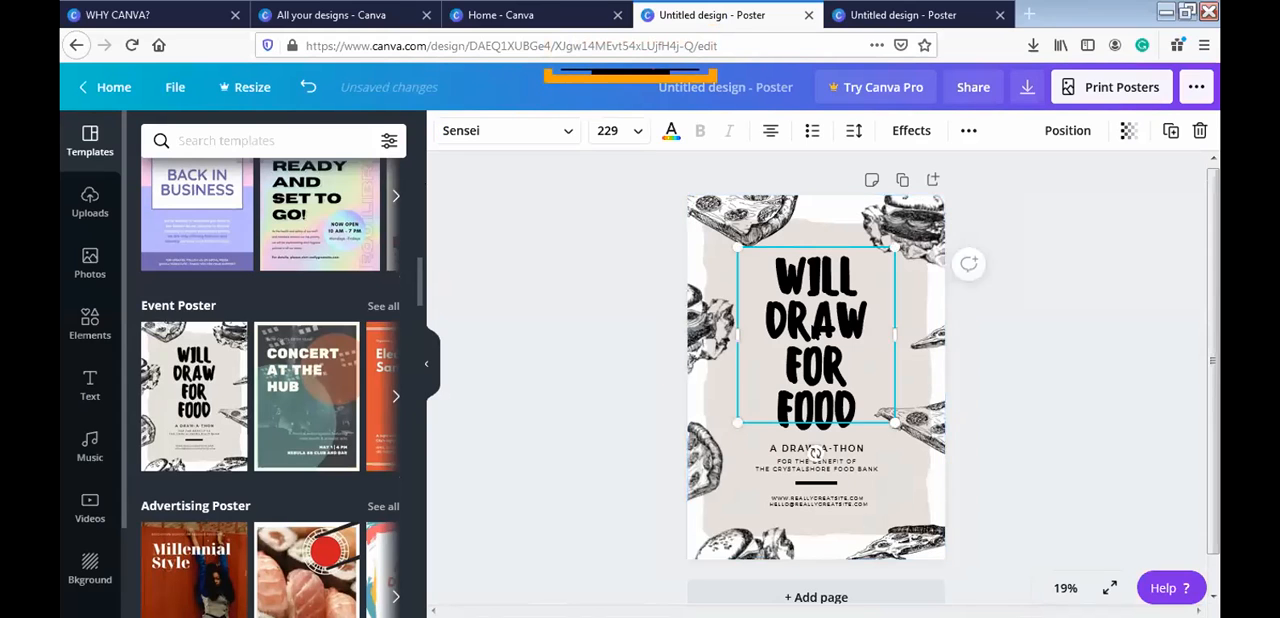
pyautogui.press('Delete')
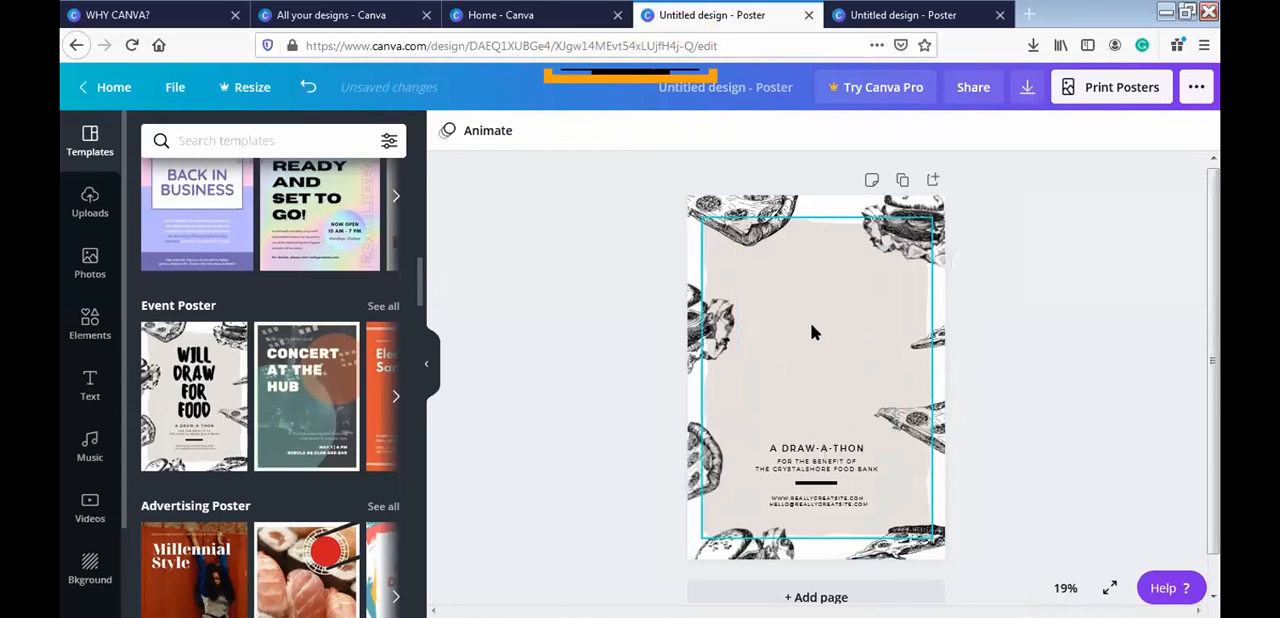
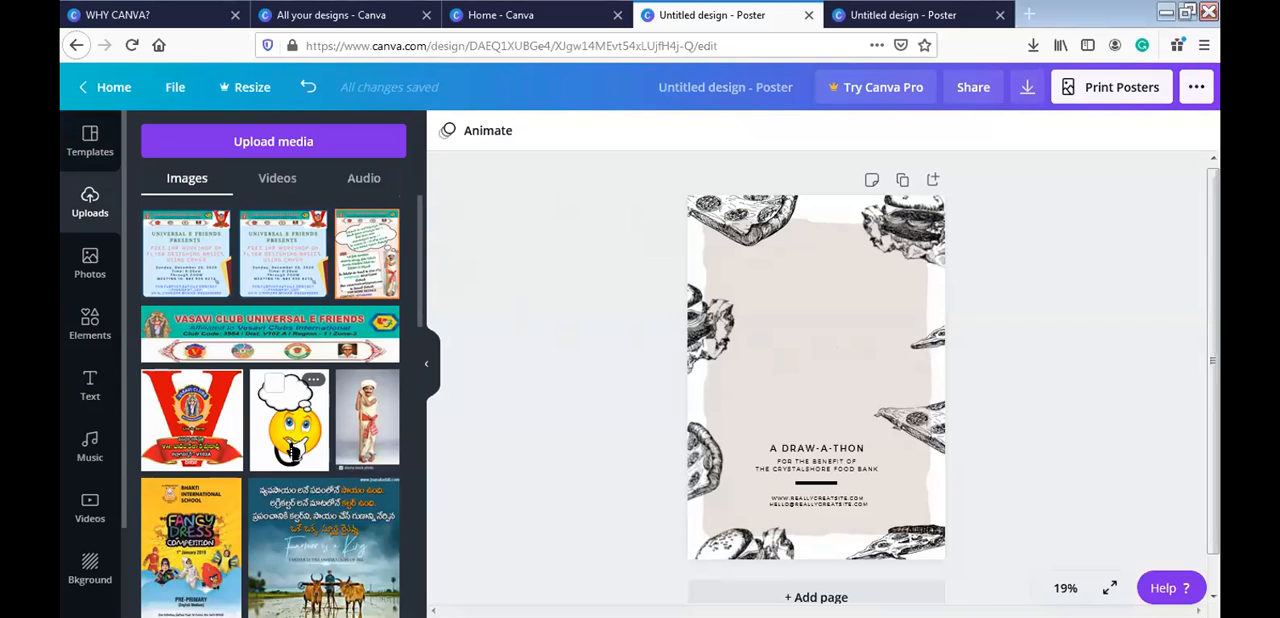
# - Add the uploaded thinking emoji image to the poster and crop its edges slightly at two opposite corners
pyautogui.click(290, 452)
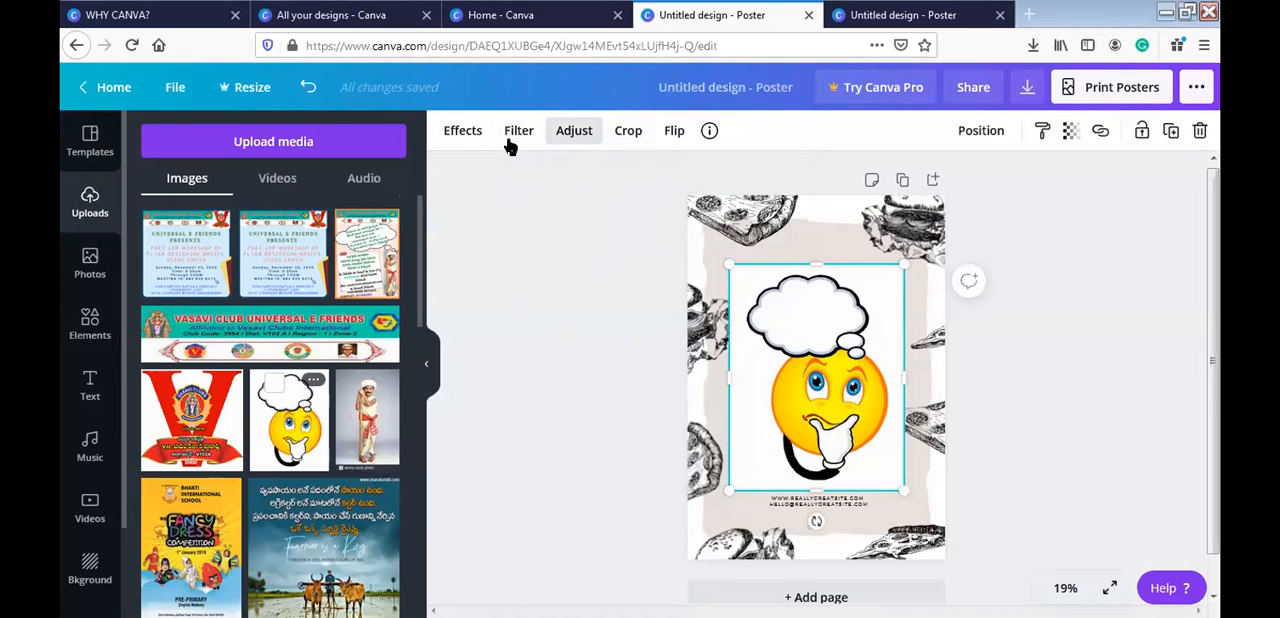
pyautogui.click(636, 133)
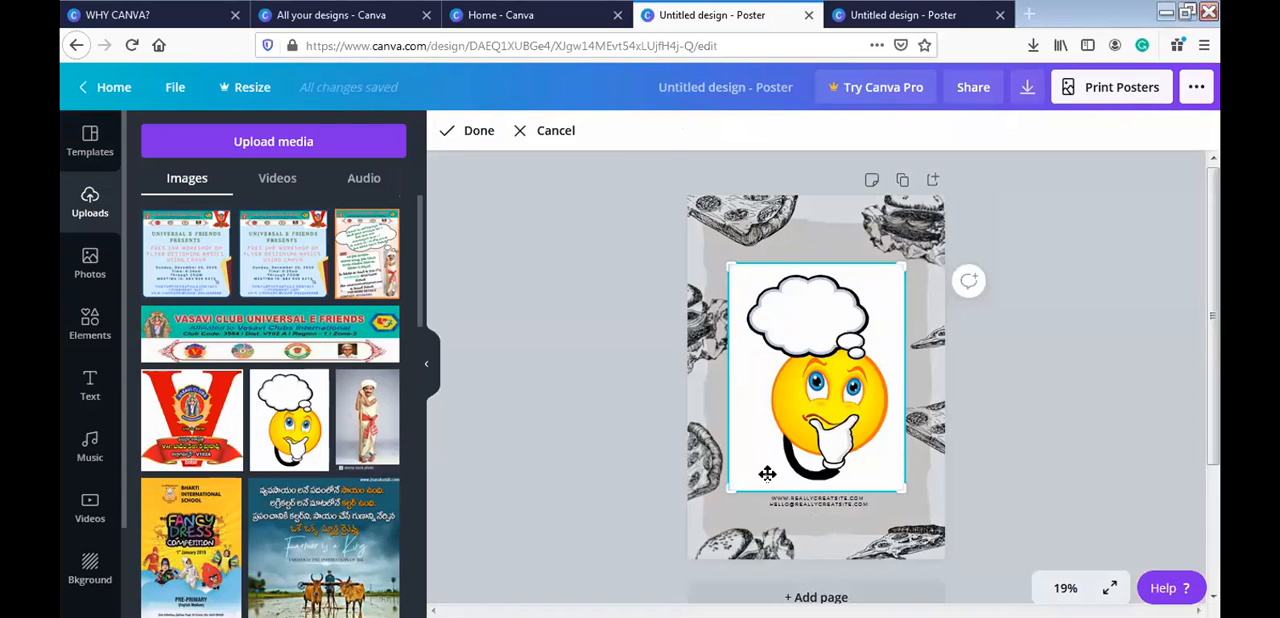
pyautogui.moveTo(900, 487); pyautogui.dragTo(892, 486)
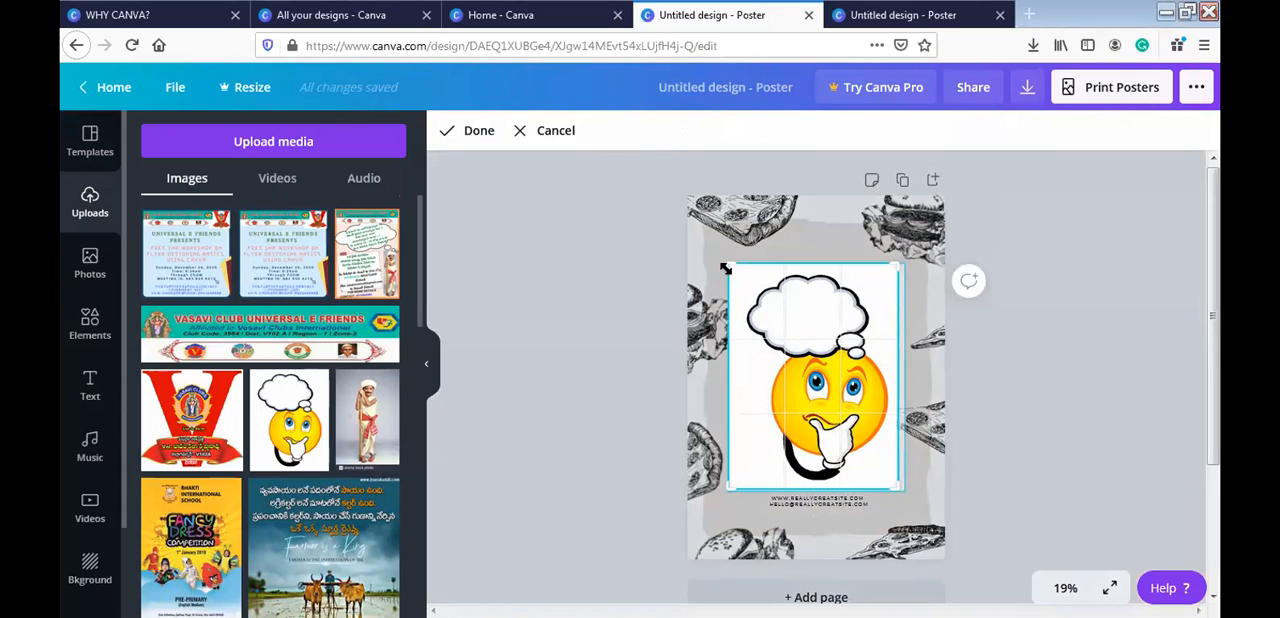
pyautogui.moveTo(730, 267); pyautogui.dragTo(737, 273)
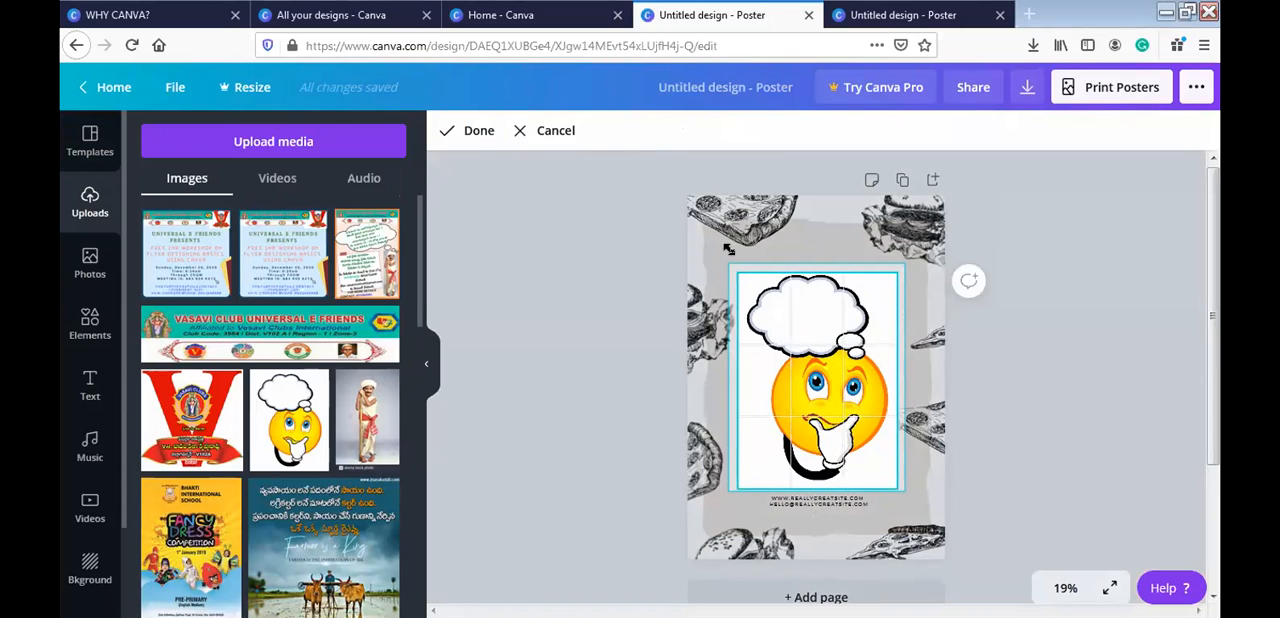
pyautogui.click(474, 146)
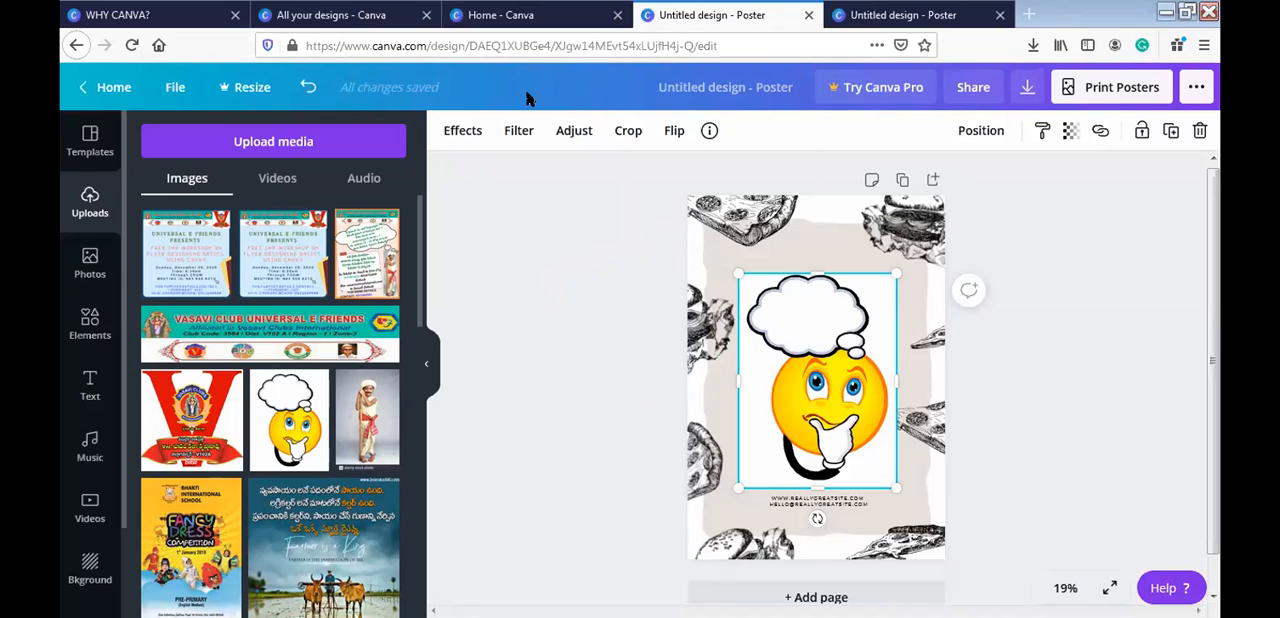
# - Look through the adjustment settings and image effects available for the emoji image, including Background Remover
pyautogui.click(575, 137)
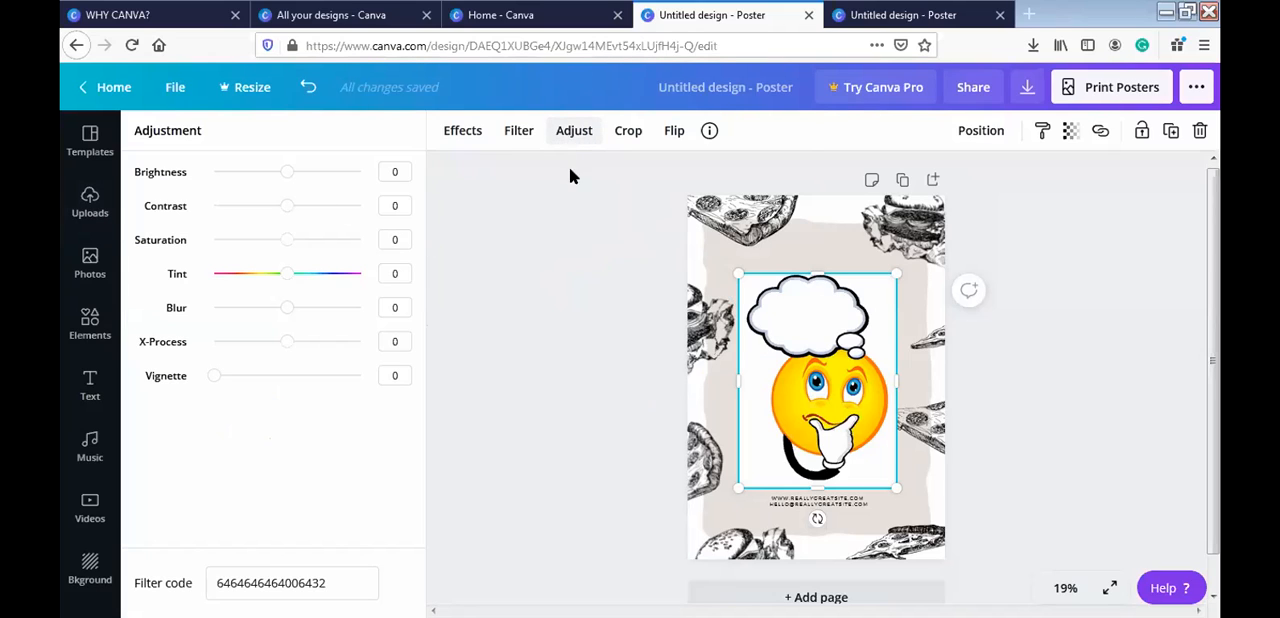
pyautogui.click(460, 131)
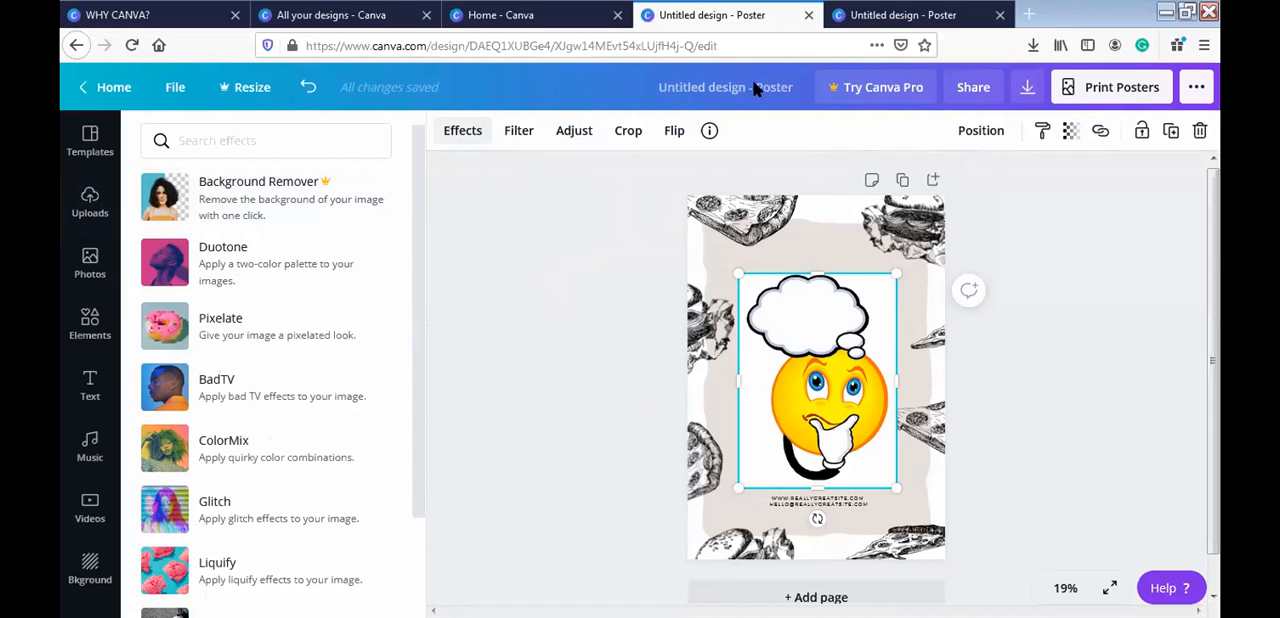
pyautogui.click(616, 260)
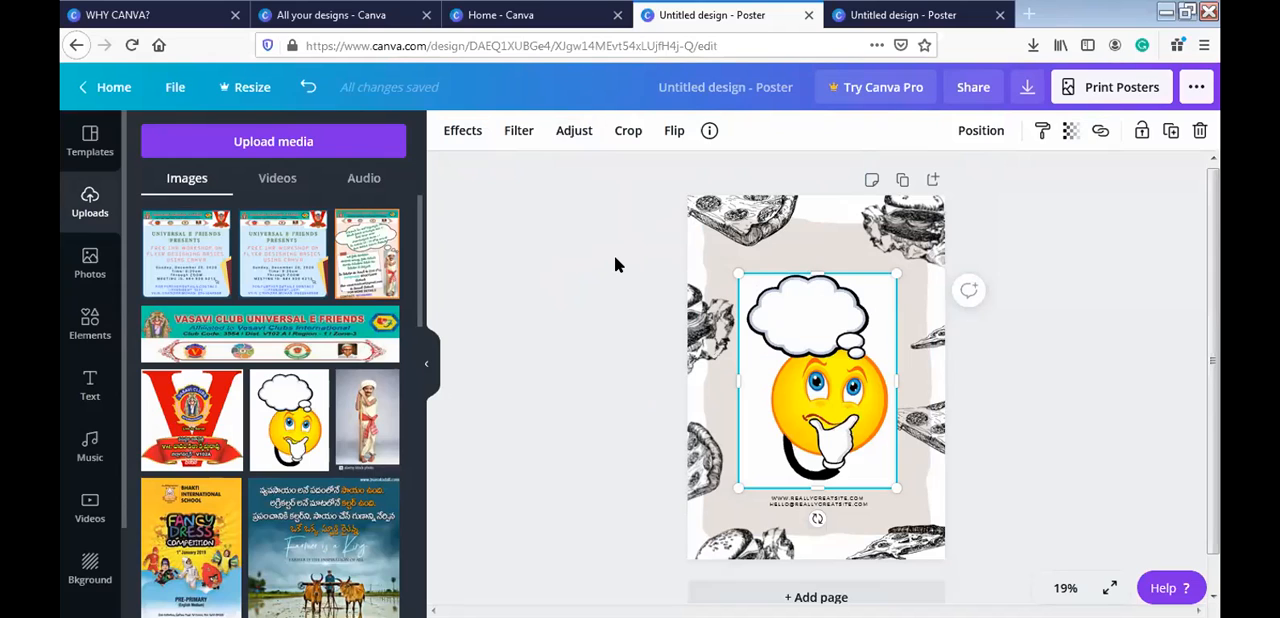
pyautogui.click(541, 250)
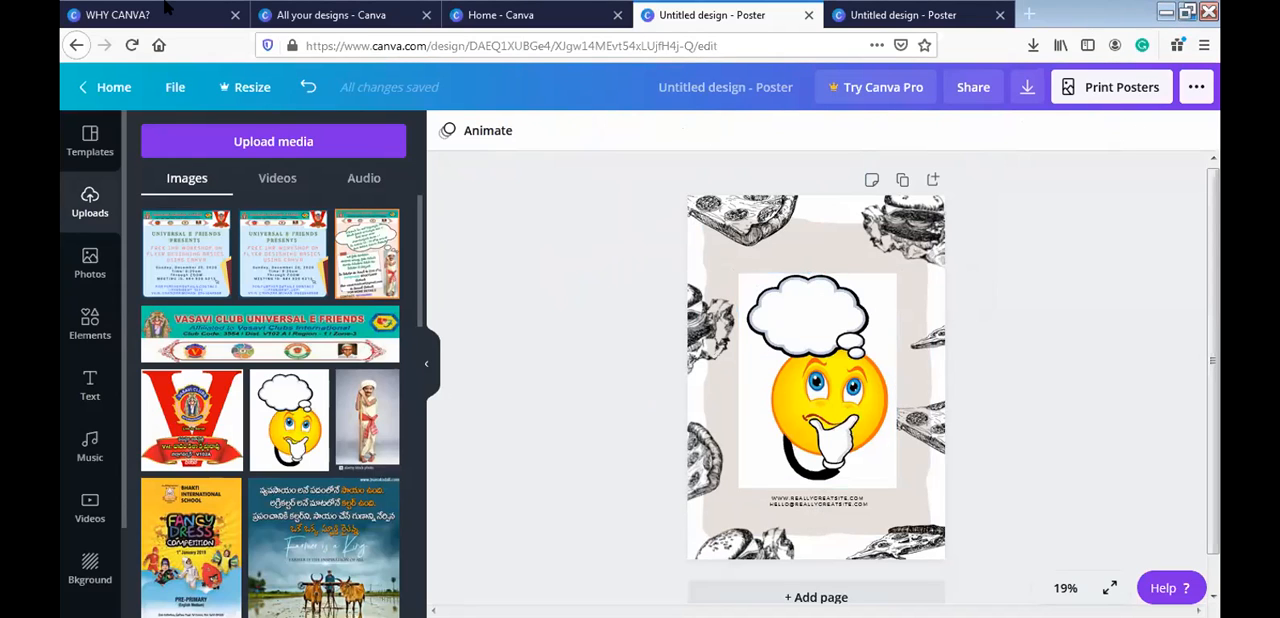
# - Open the remove.bg site from a web search for "background remover" and look at its image upload dialog
pyautogui.click(310, 12)
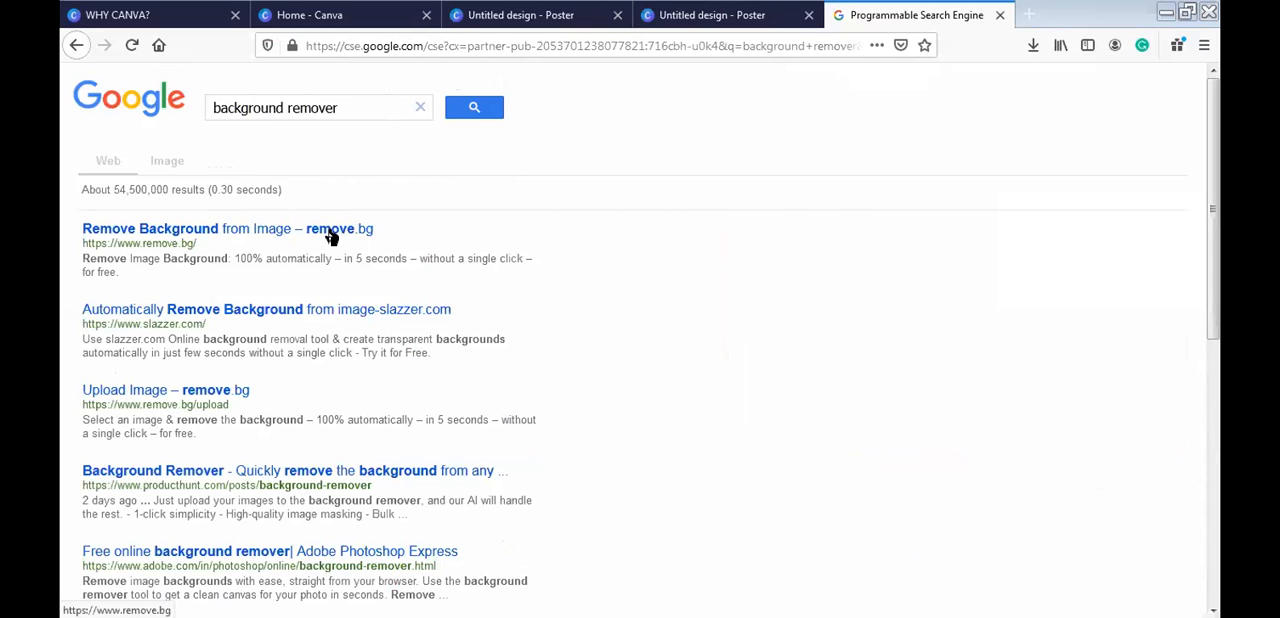
pyautogui.click(332, 237)
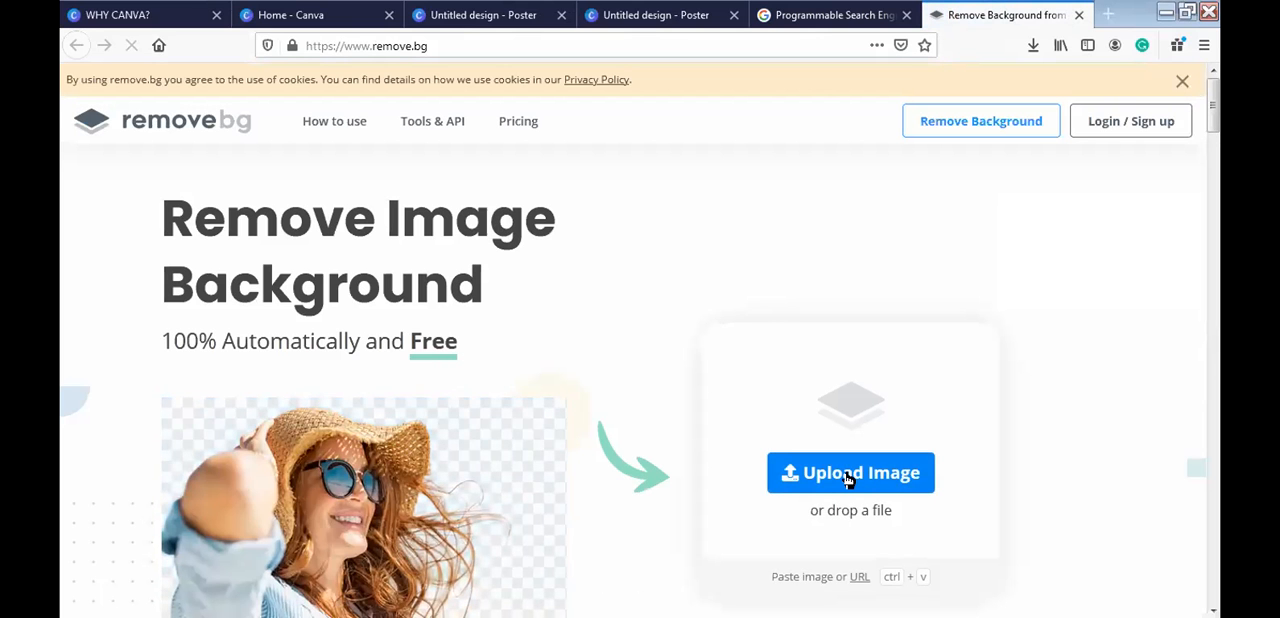
pyautogui.click(848, 476)
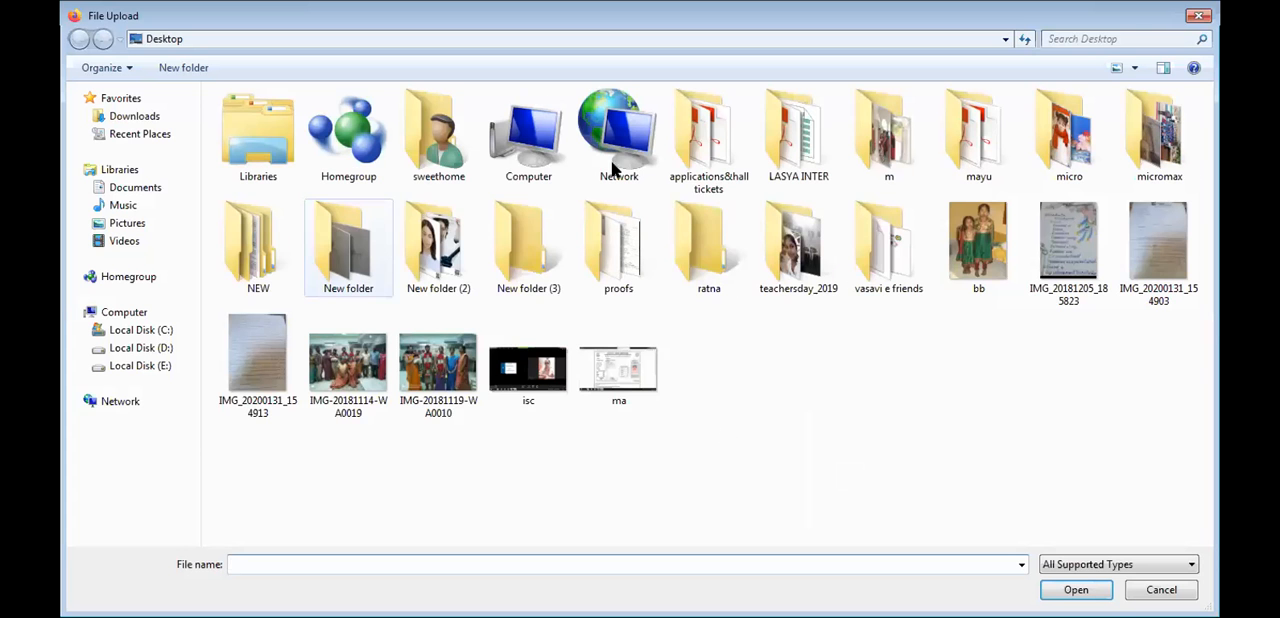
pyautogui.click(1191, 15)
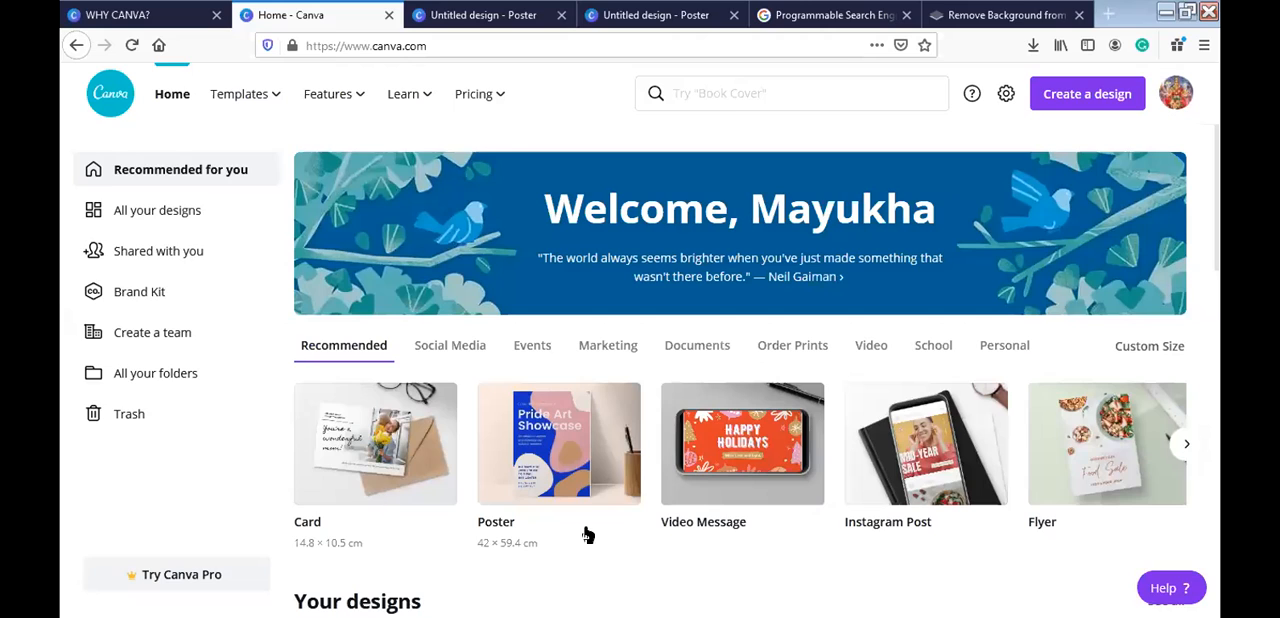
# - Create a new blank poster from the Canva home page and search its elements for "frames"
pyautogui.click(585, 482)
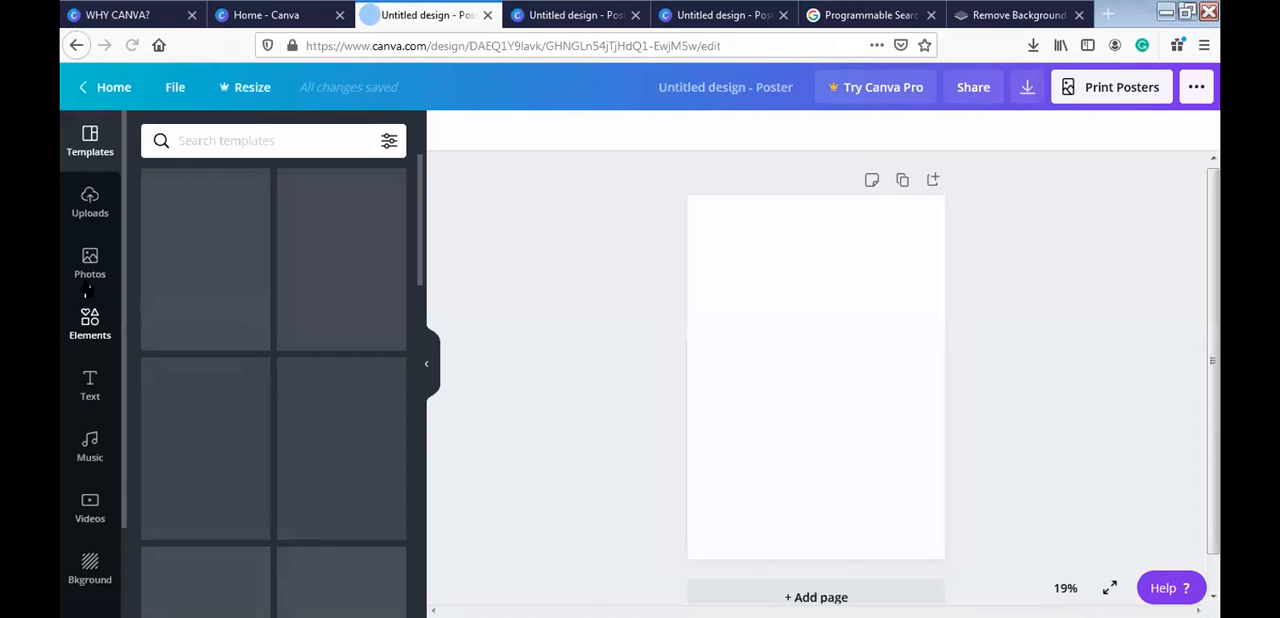
pyautogui.click(87, 332)
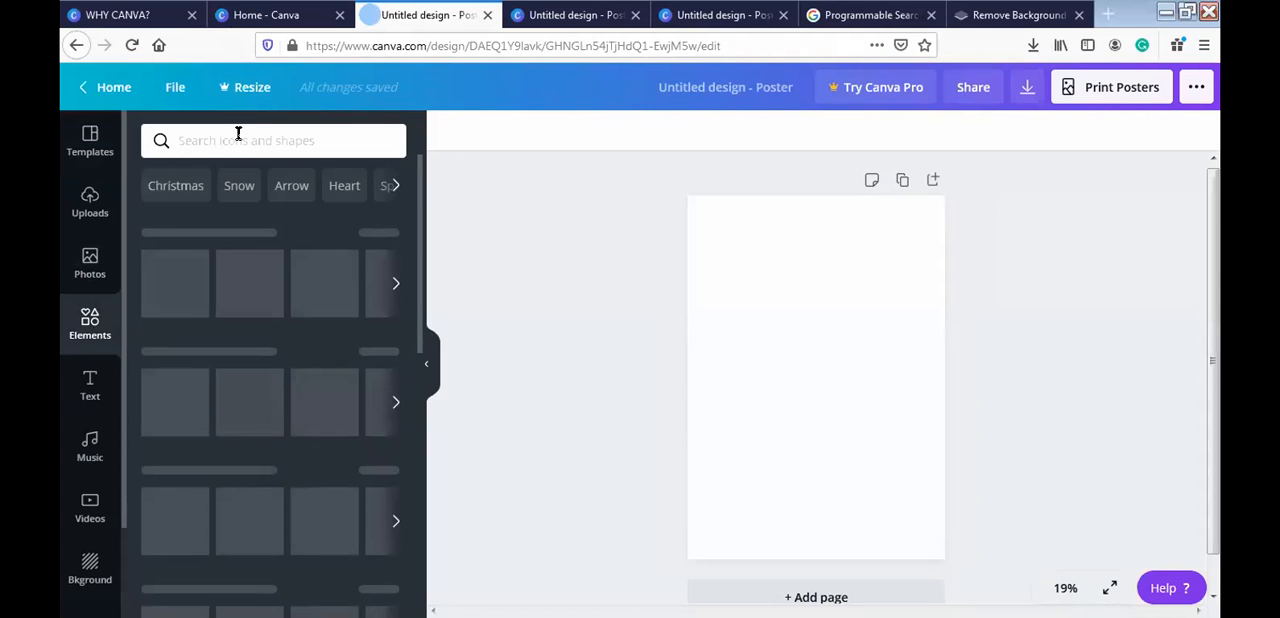
pyautogui.click(238, 133)
pyautogui.write('frames')
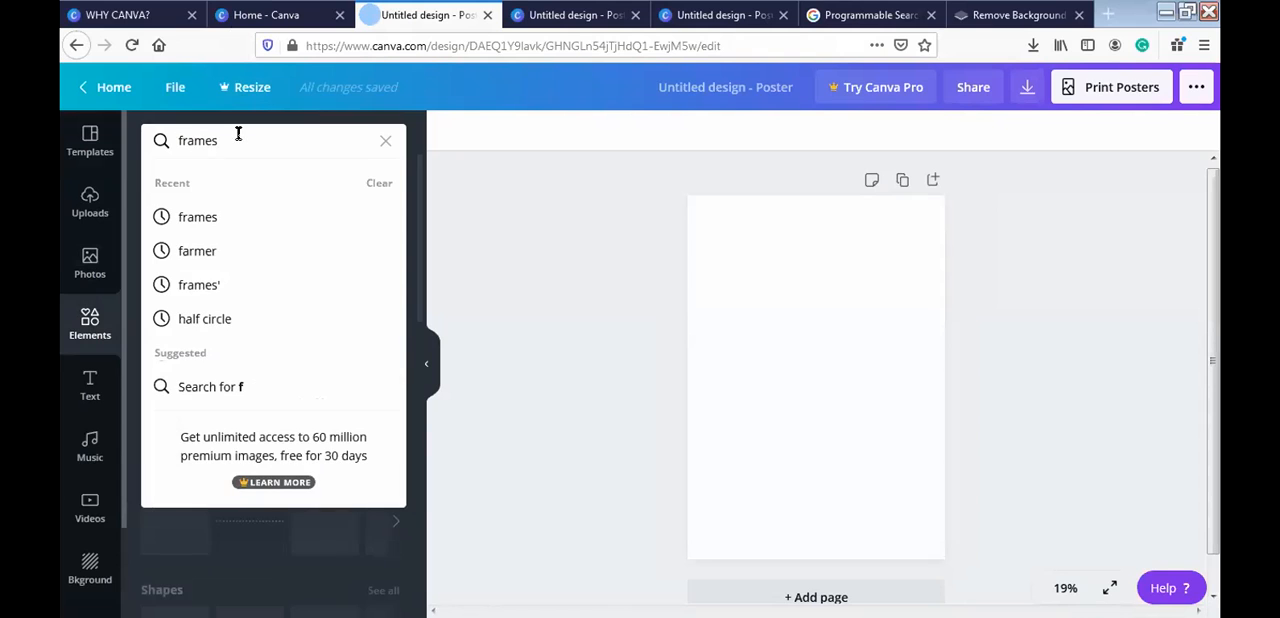
pyautogui.press('Return')
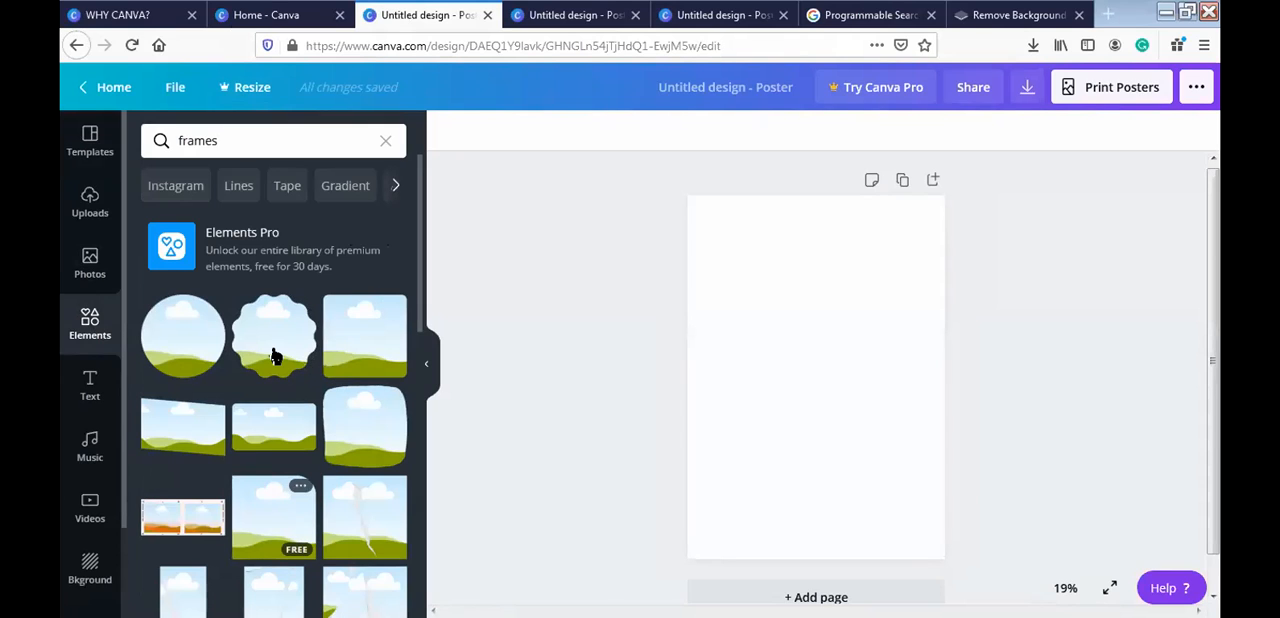
# - Add the scalloped circle frame slightly above the page centre and fill it with the uploaded thinking emoji image
pyautogui.click(275, 355)
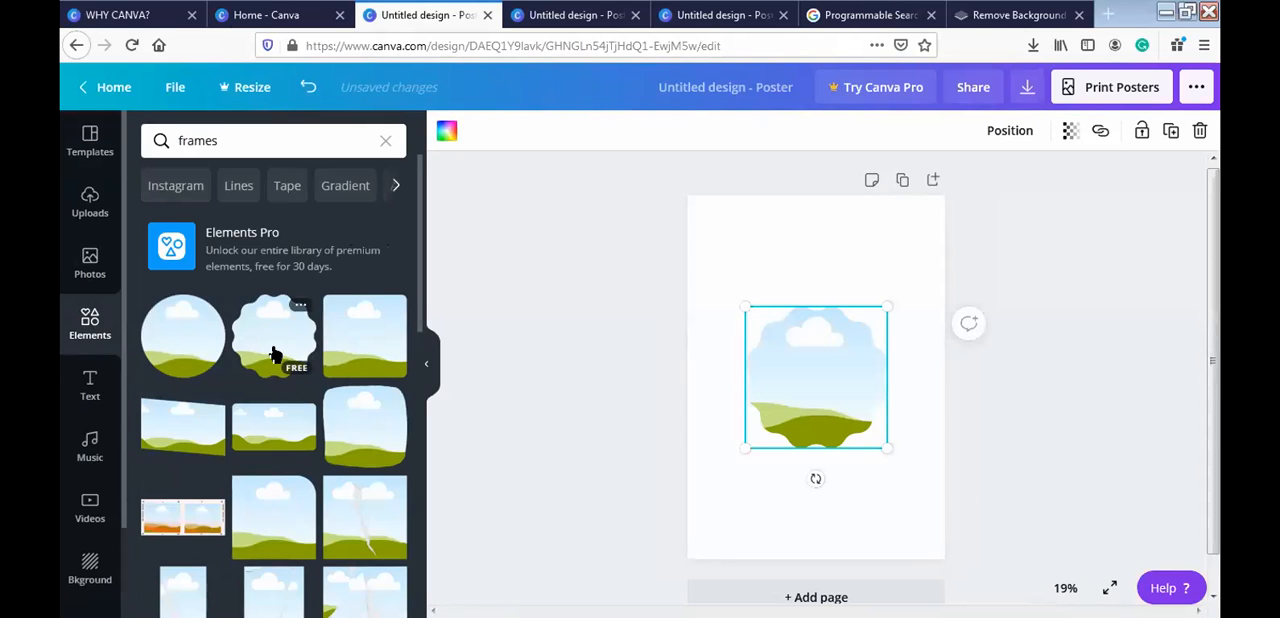
pyautogui.moveTo(812, 372); pyautogui.dragTo(812, 339)
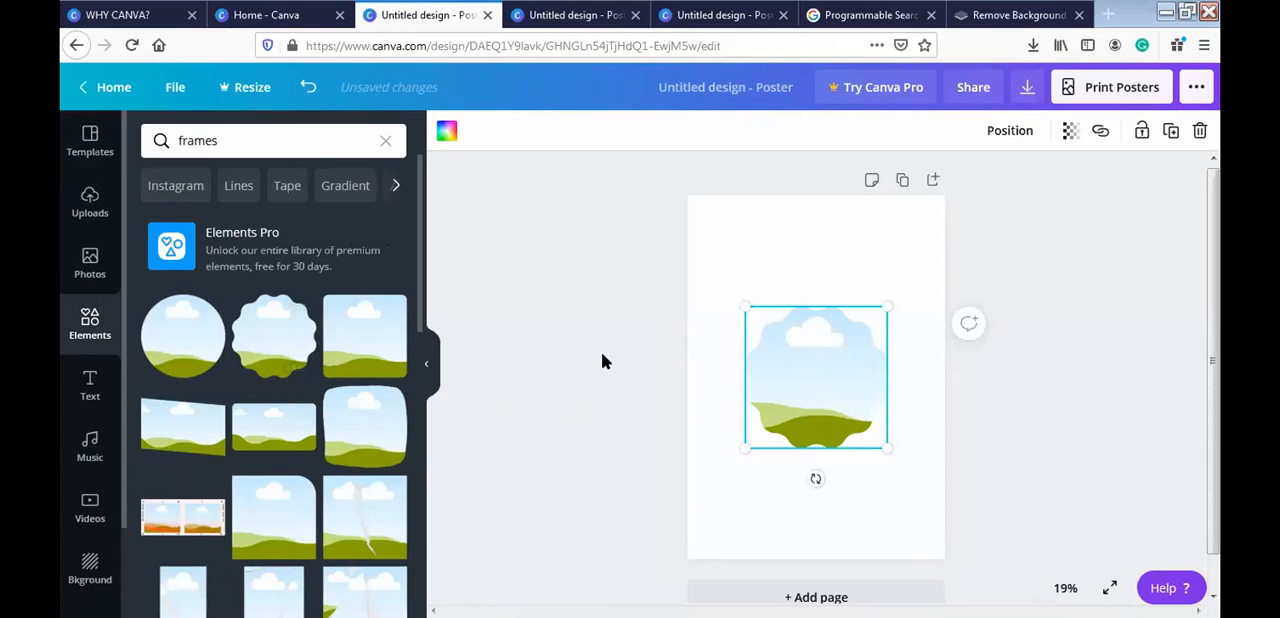
pyautogui.click(89, 200)
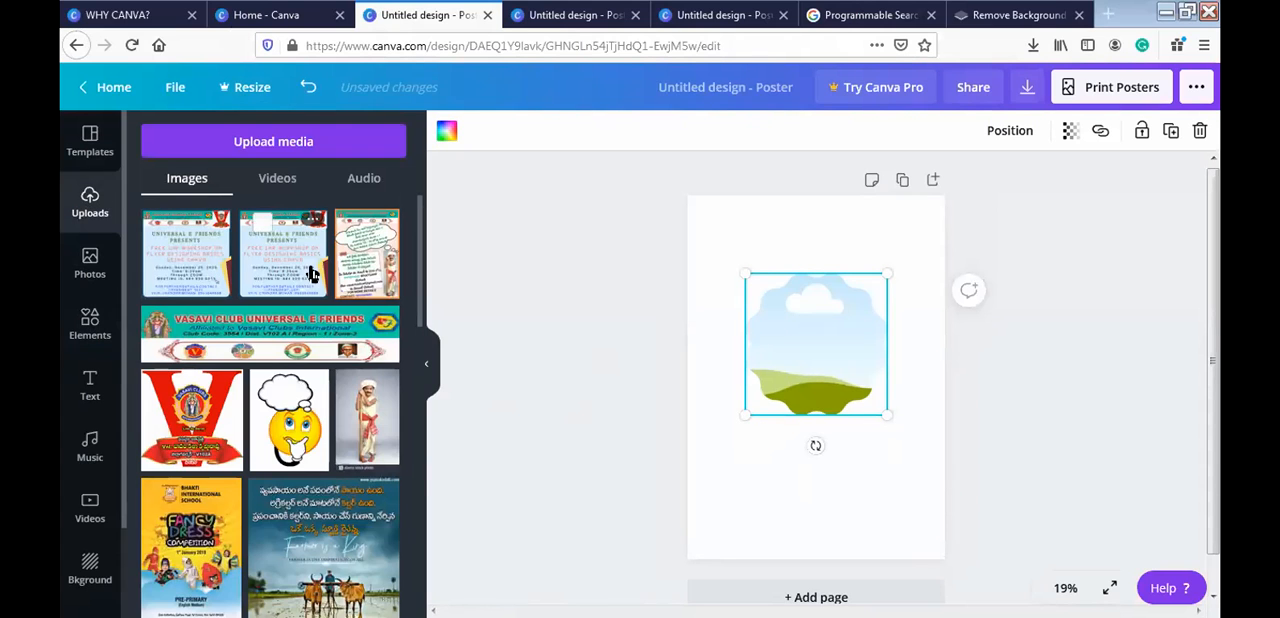
pyautogui.click(293, 432)
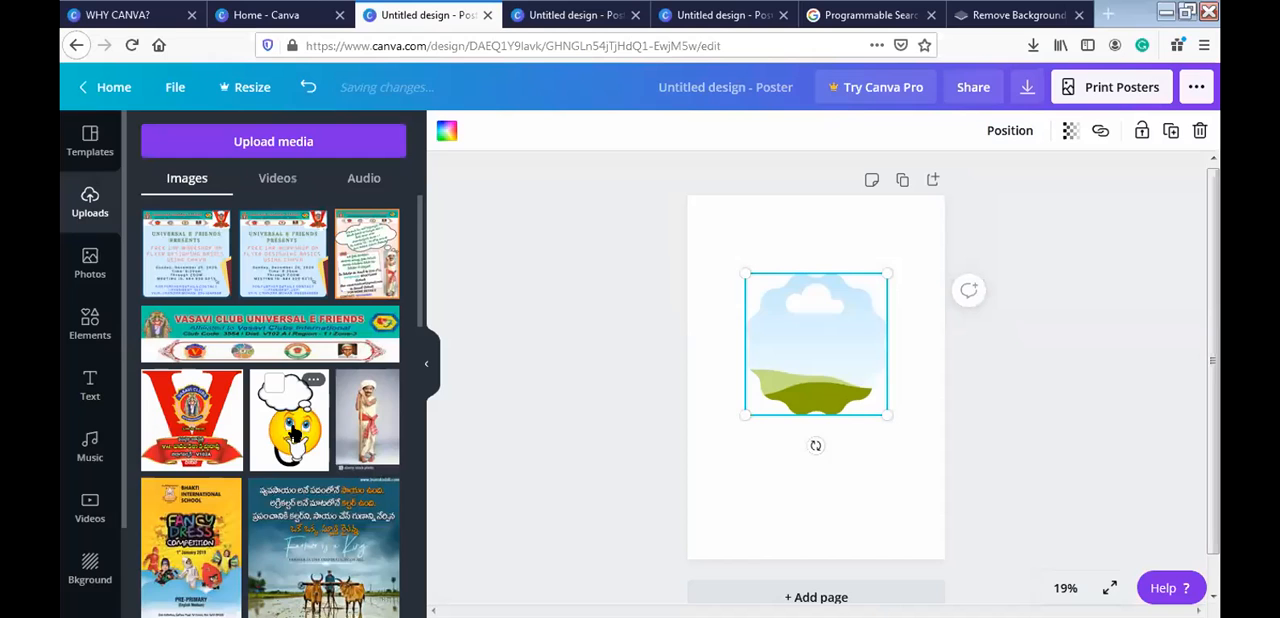
pyautogui.moveTo(831, 408); pyautogui.dragTo(825, 352)
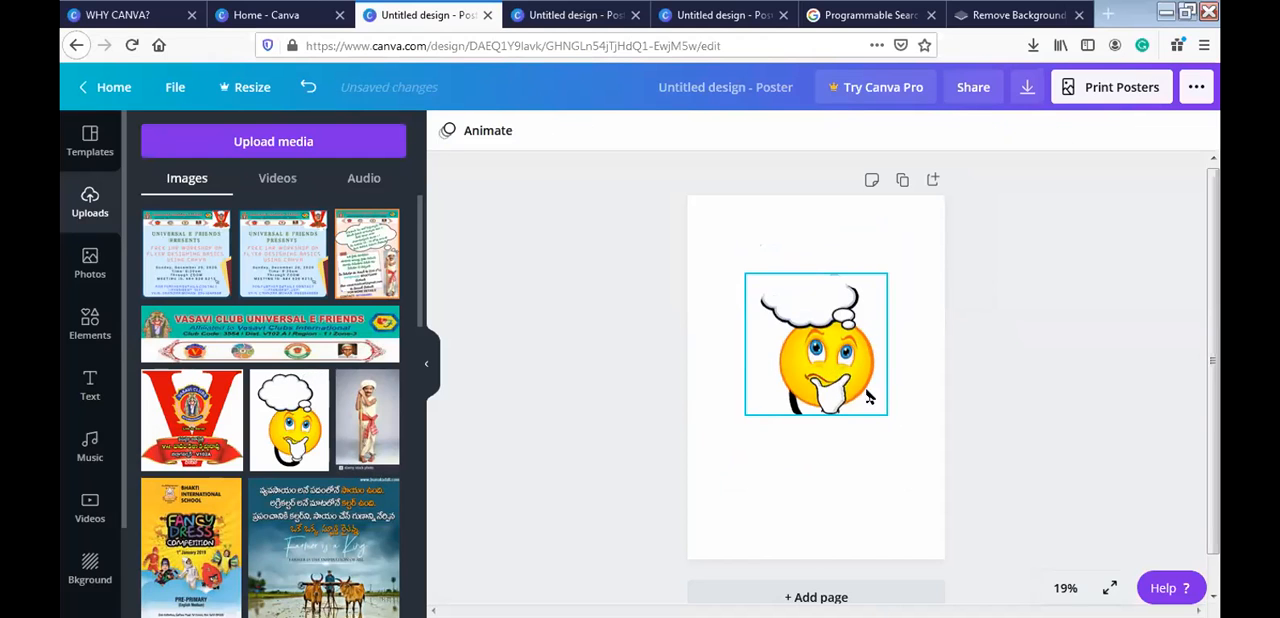
# - Apply the dark background photo of hands holding fairy lights to the poster page
pyautogui.click(736, 214)
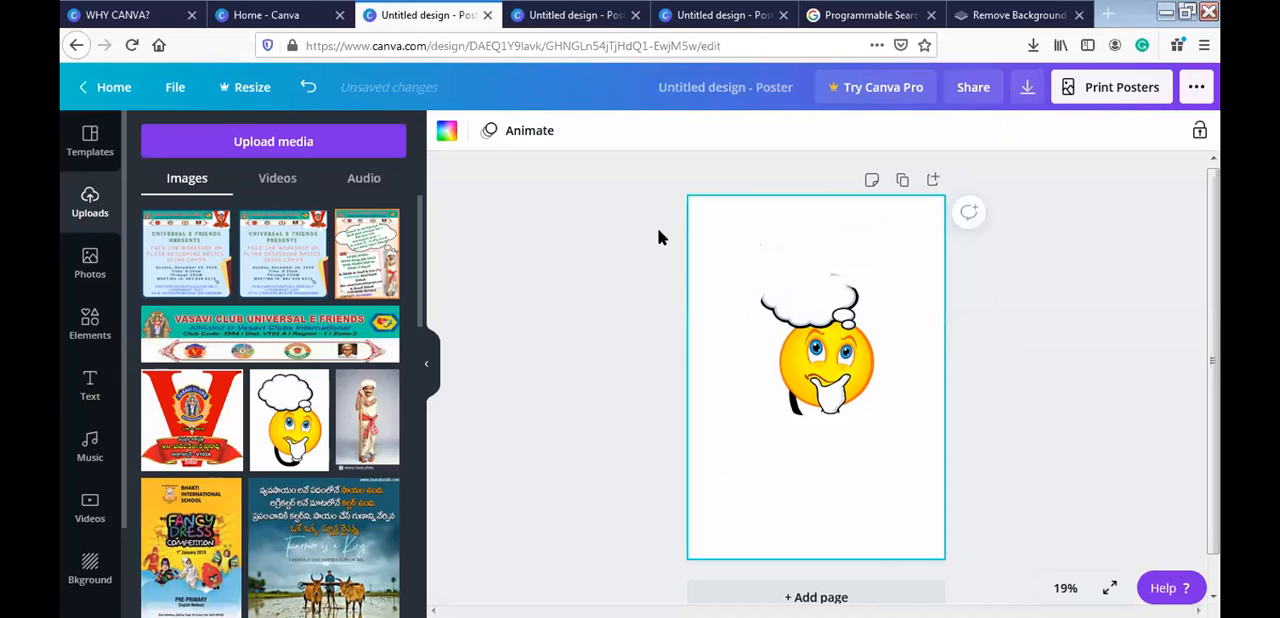
pyautogui.click(89, 570)
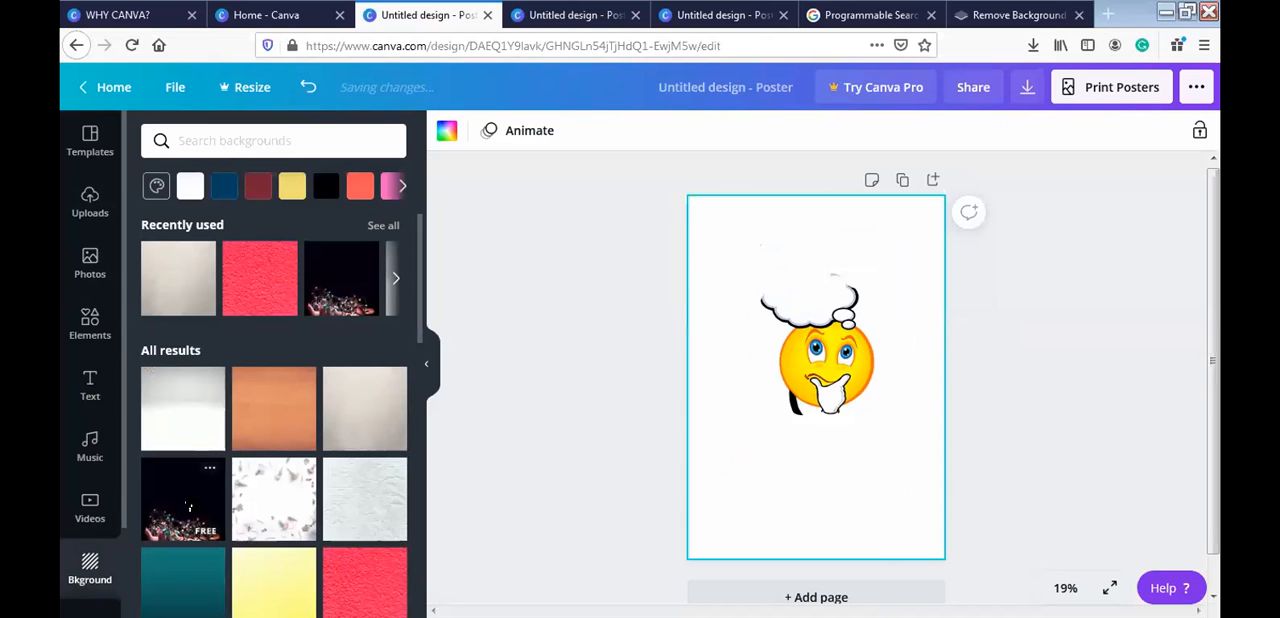
pyautogui.click(207, 484)
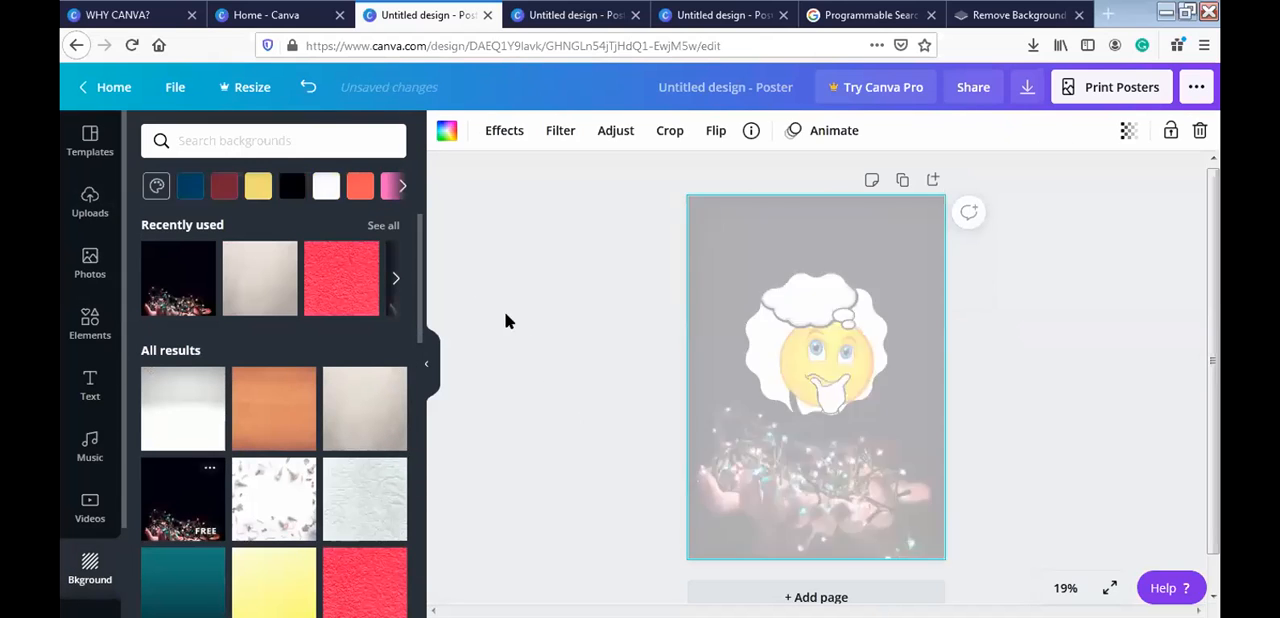
# - Find the desktop monitor frame among the frame elements and add it to the poster
pyautogui.click(810, 363)
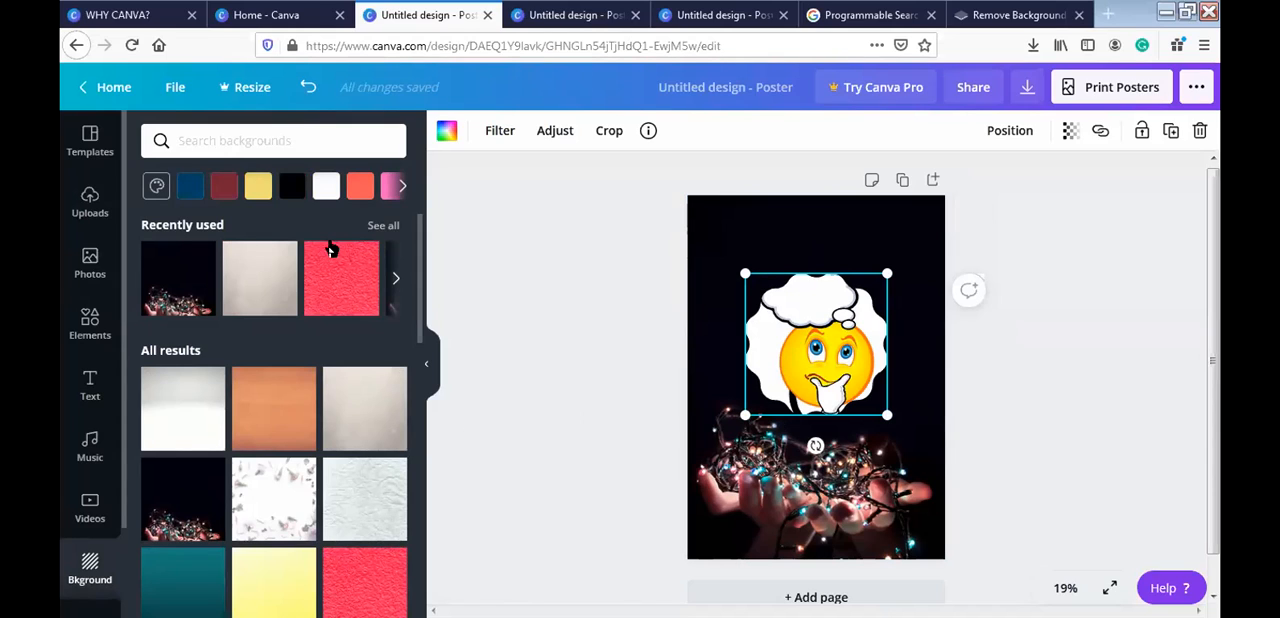
pyautogui.click(67, 335)
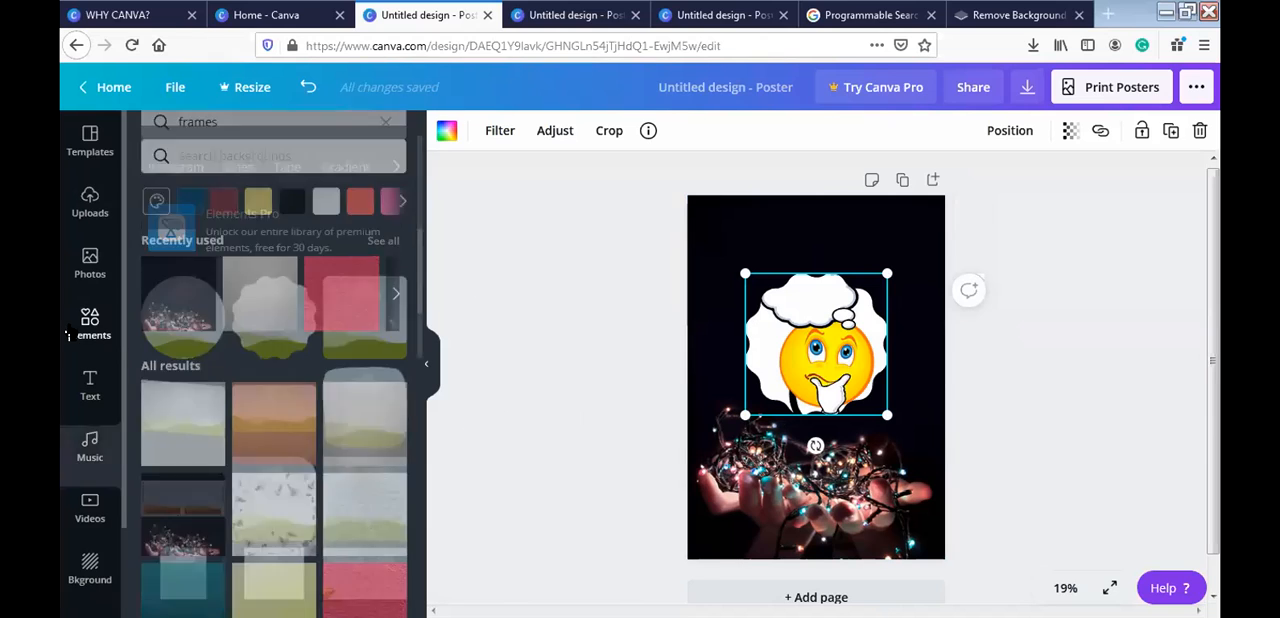
pyautogui.moveTo(420, 292); pyautogui.dragTo(427, 532)
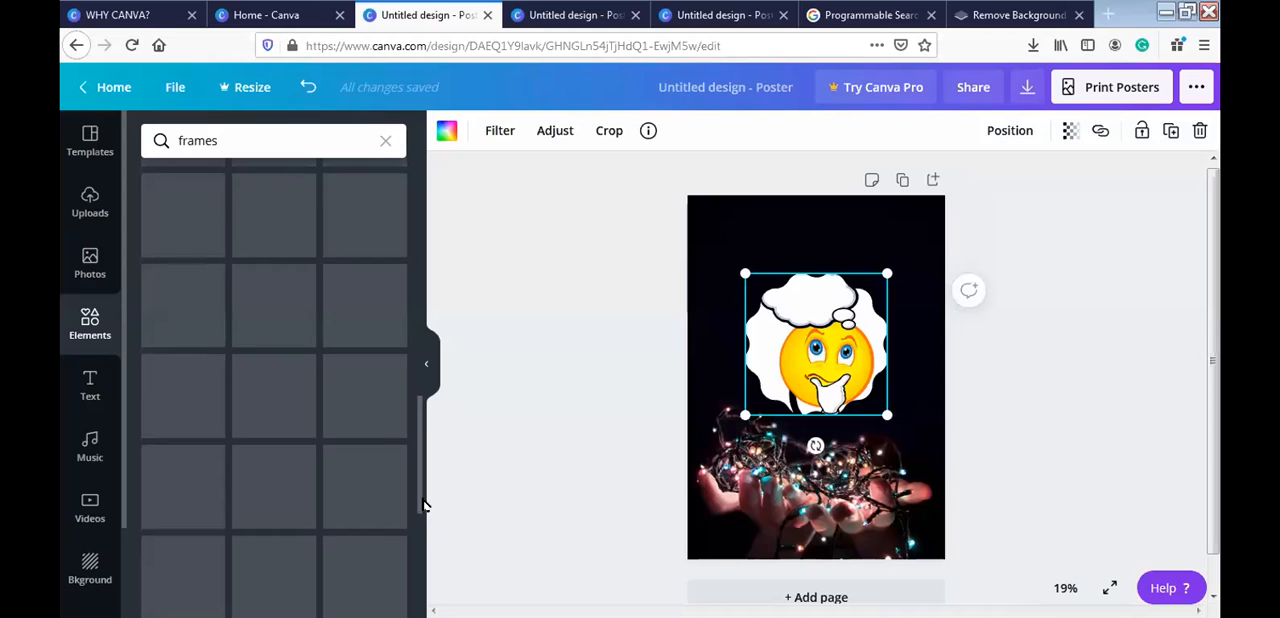
pyautogui.moveTo(418, 492); pyautogui.dragTo(418, 457)
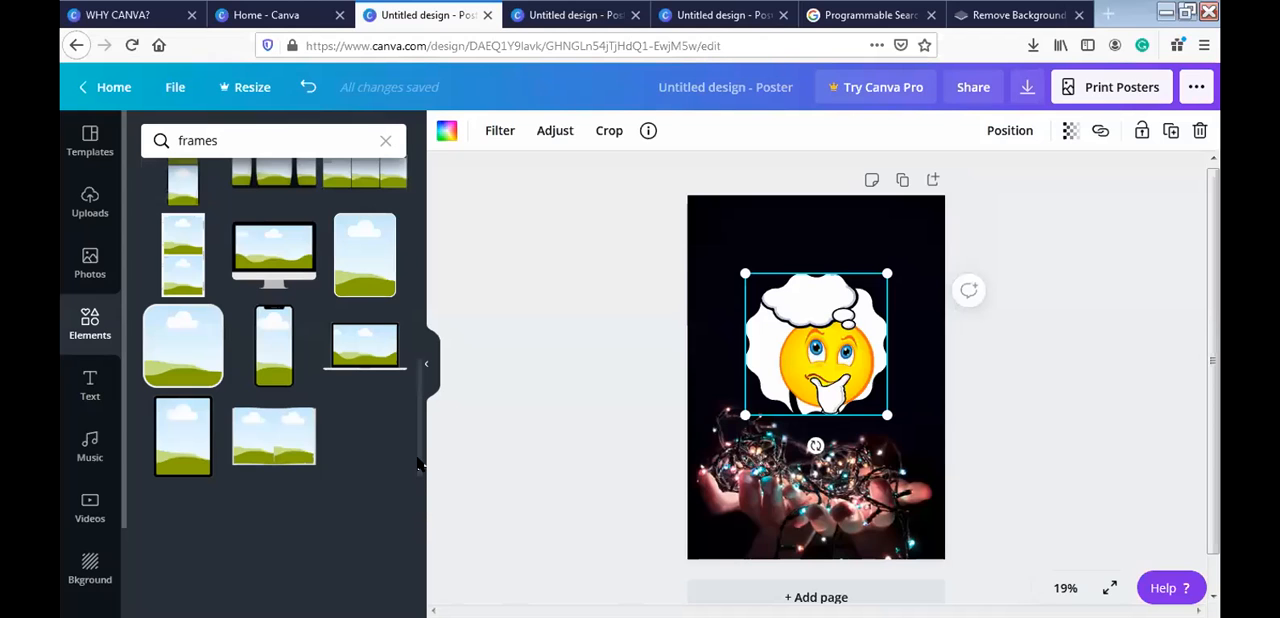
pyautogui.click(270, 280)
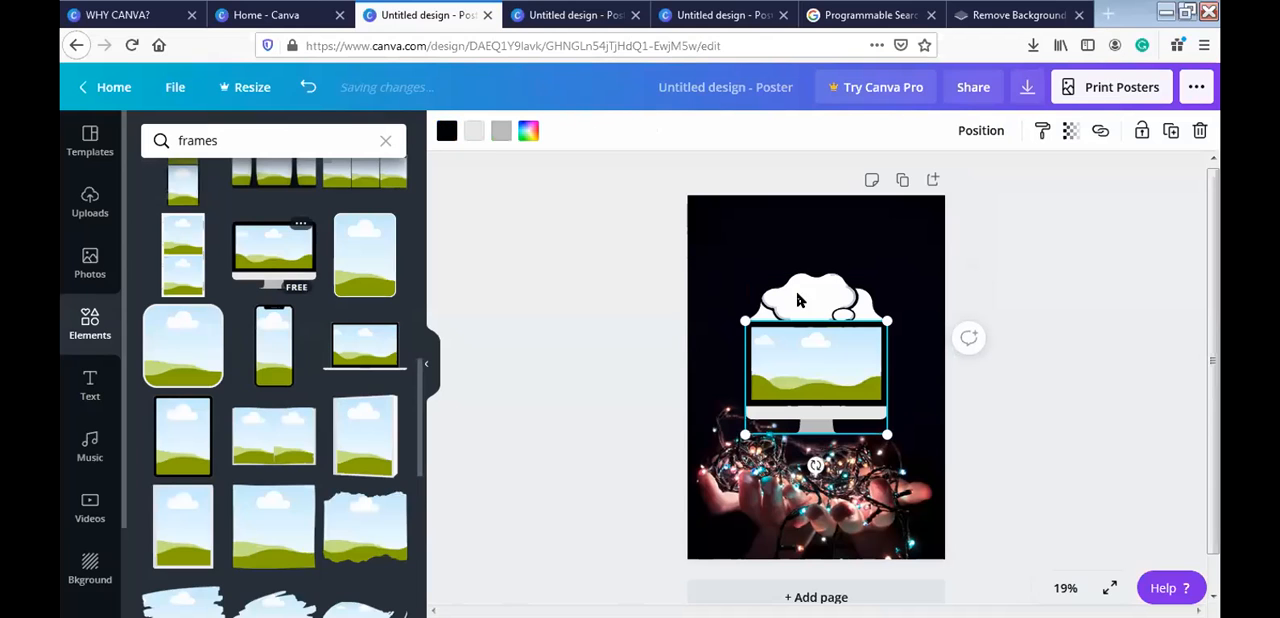
# - Separate the overlapping frames, placing the monitor frame near the page's upper part and the emoji frame over the hands
pyautogui.moveTo(800, 302); pyautogui.dragTo(817, 377)
pyautogui.hotkey('ctrl', 'z')
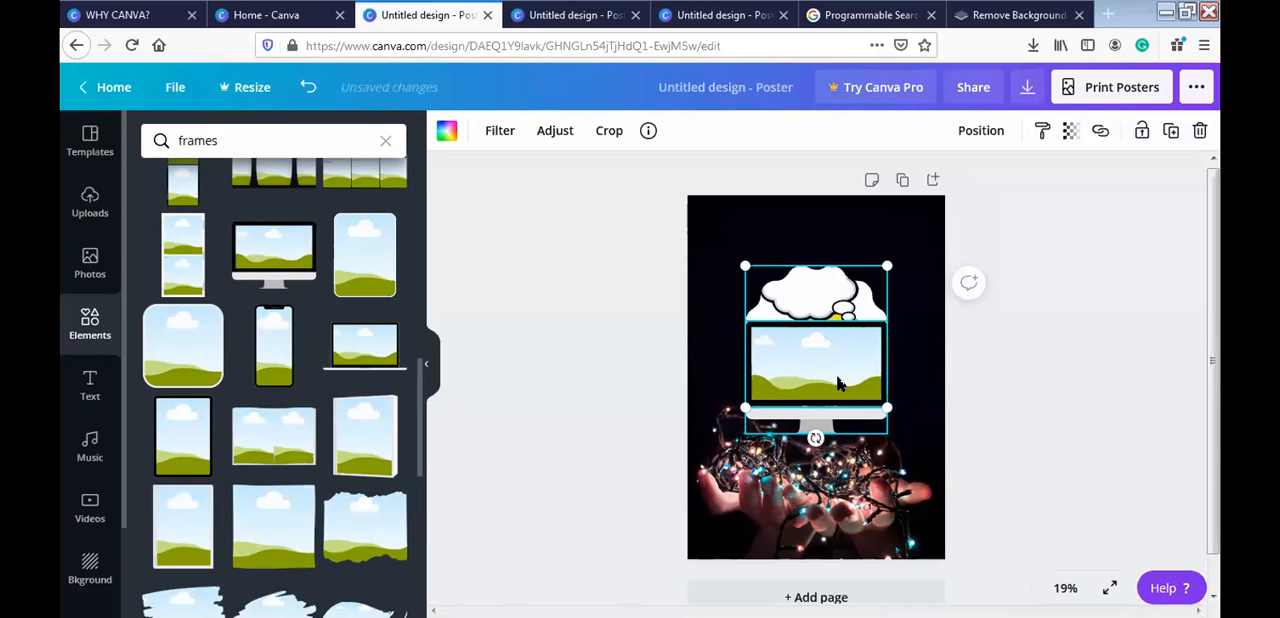
pyautogui.click(838, 383)
pyautogui.moveTo(838, 383); pyautogui.dragTo(840, 249)
pyautogui.moveTo(835, 389); pyautogui.dragTo(838, 485)
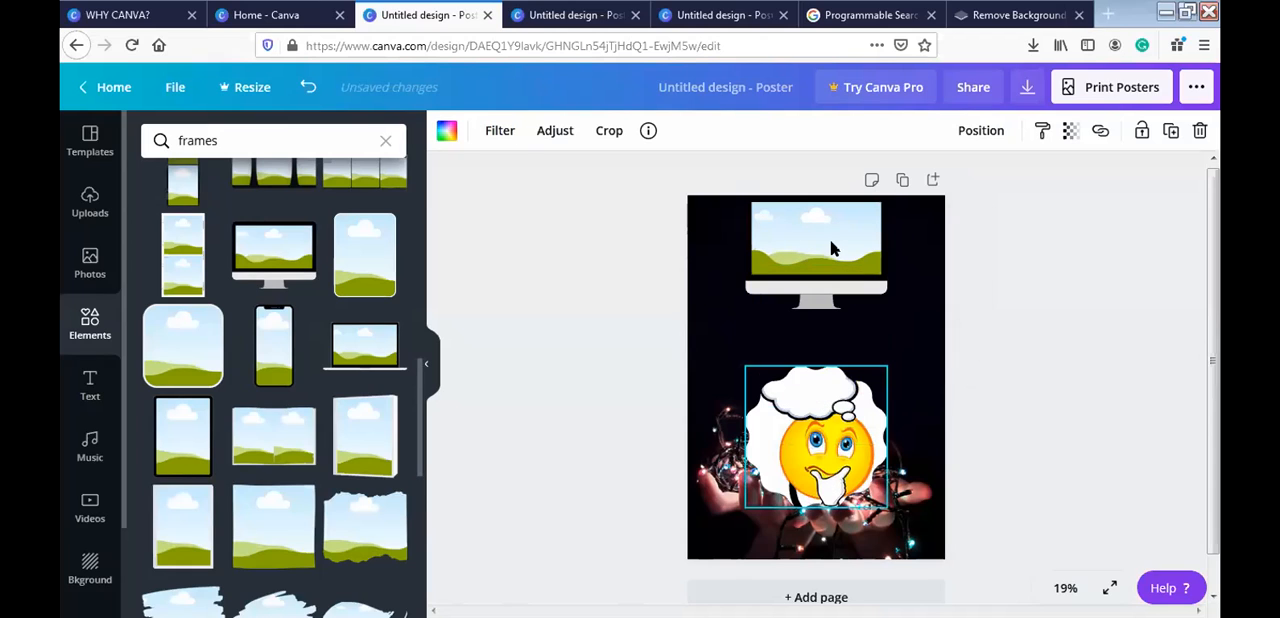
pyautogui.moveTo(831, 248); pyautogui.dragTo(840, 287)
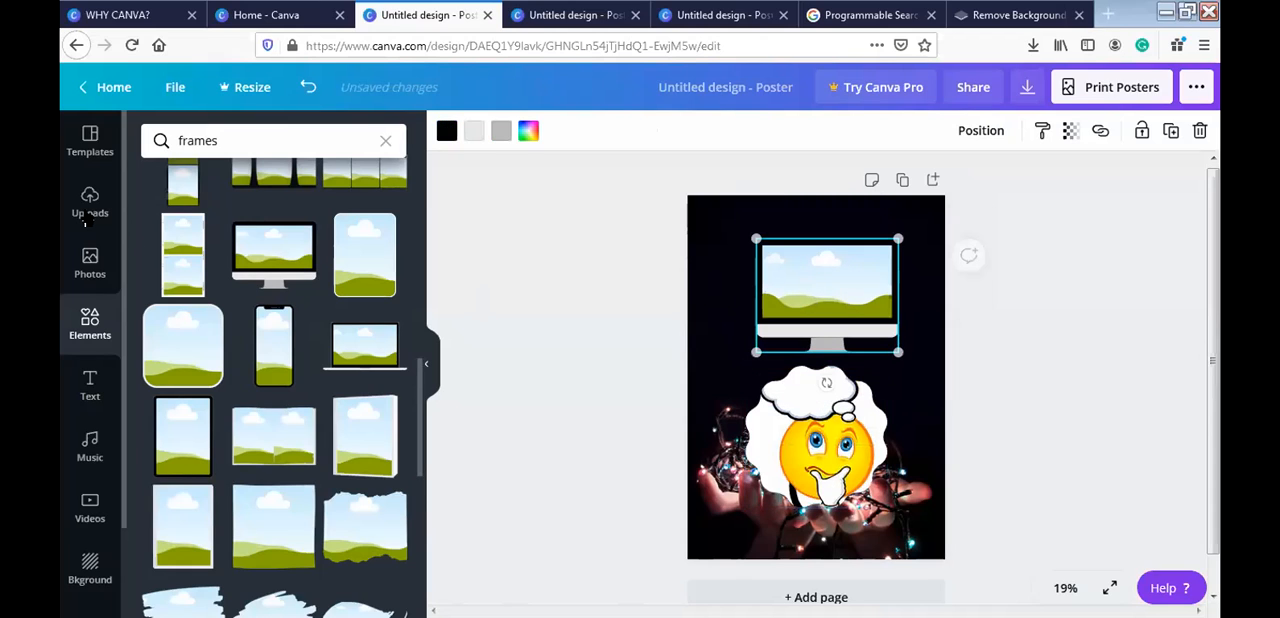
# - Fill the desktop monitor frame with the uploaded photo of the child in a white turban
pyautogui.click(89, 205)
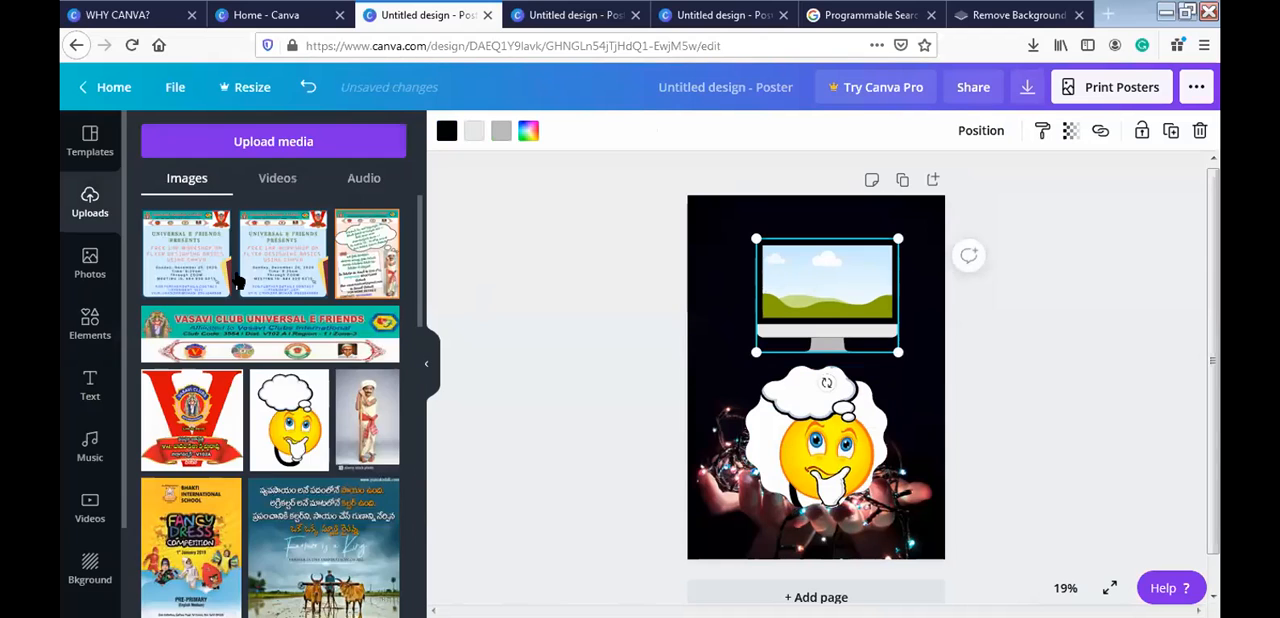
pyautogui.click(352, 447)
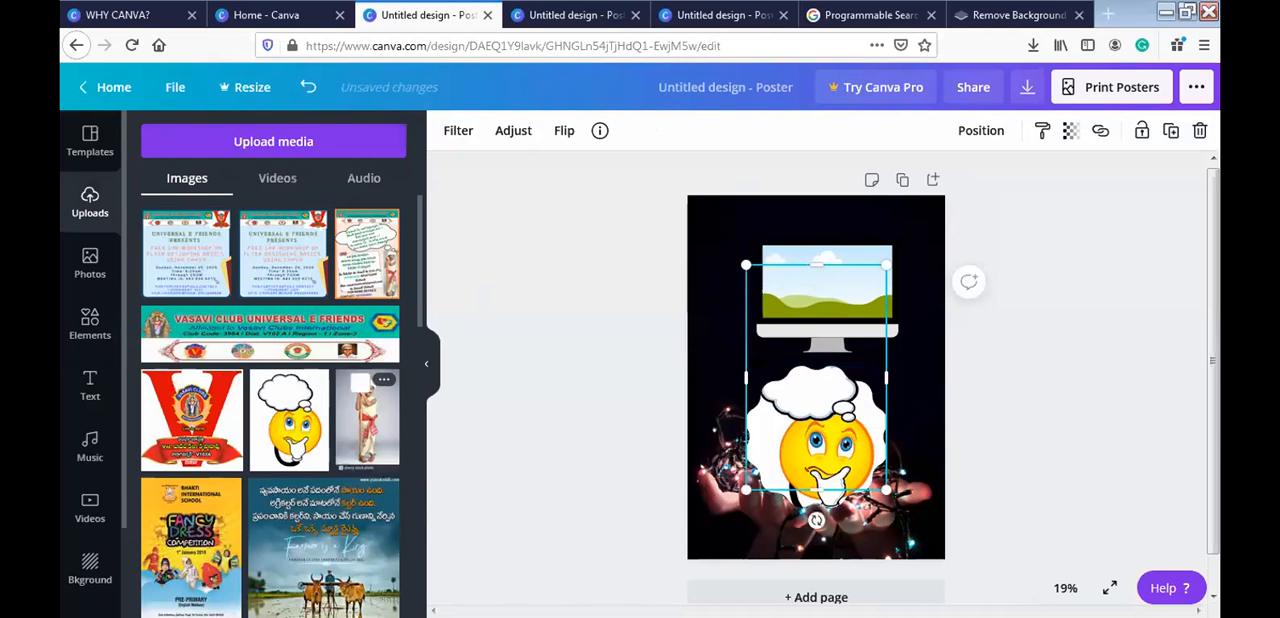
pyautogui.moveTo(780, 357); pyautogui.dragTo(791, 323)
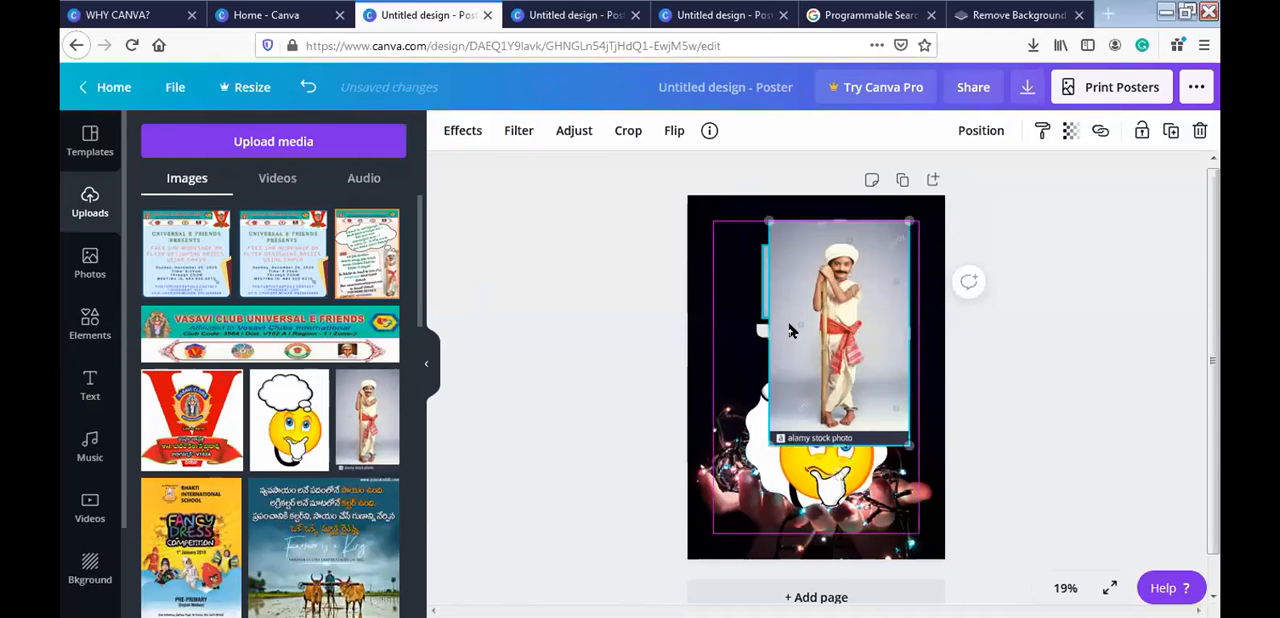
pyautogui.moveTo(826, 450); pyautogui.dragTo(824, 429)
pyautogui.moveTo(826, 230); pyautogui.dragTo(828, 269)
pyautogui.moveTo(852, 318); pyautogui.dragTo(843, 289)
pyautogui.click(848, 301)
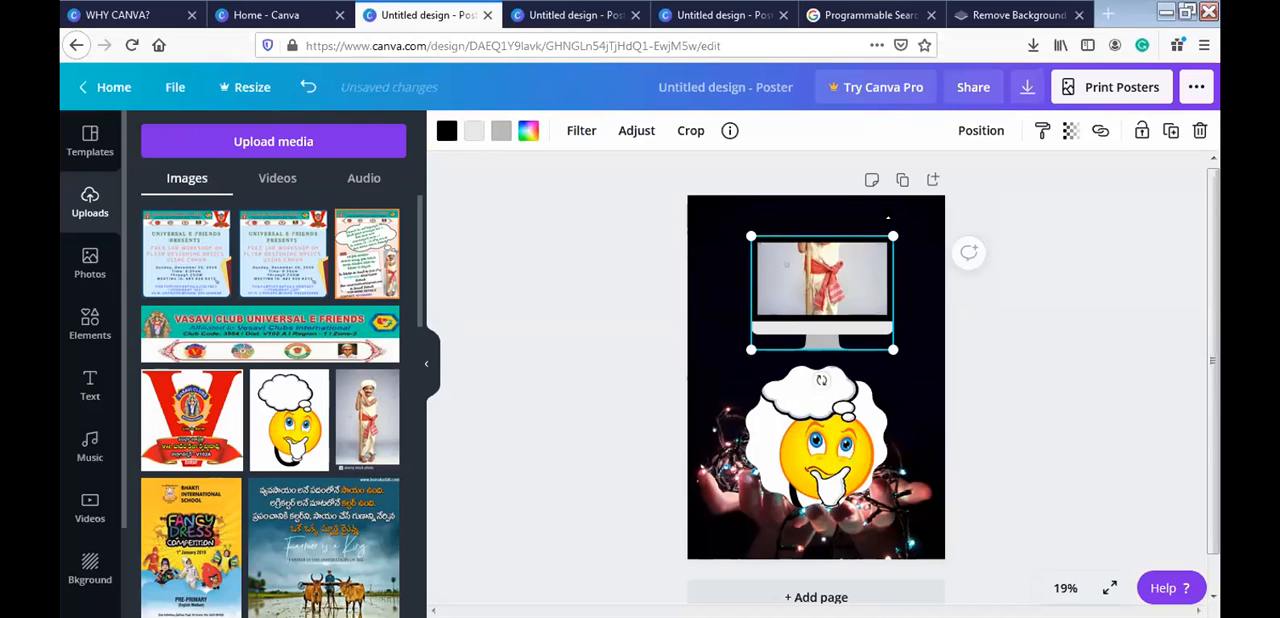
# - Enlarge the monitor frame to about the full page width and move it over the page's middle
pyautogui.moveTo(893, 236); pyautogui.dragTo(912, 177)
pyautogui.moveTo(752, 348); pyautogui.dragTo(726, 490)
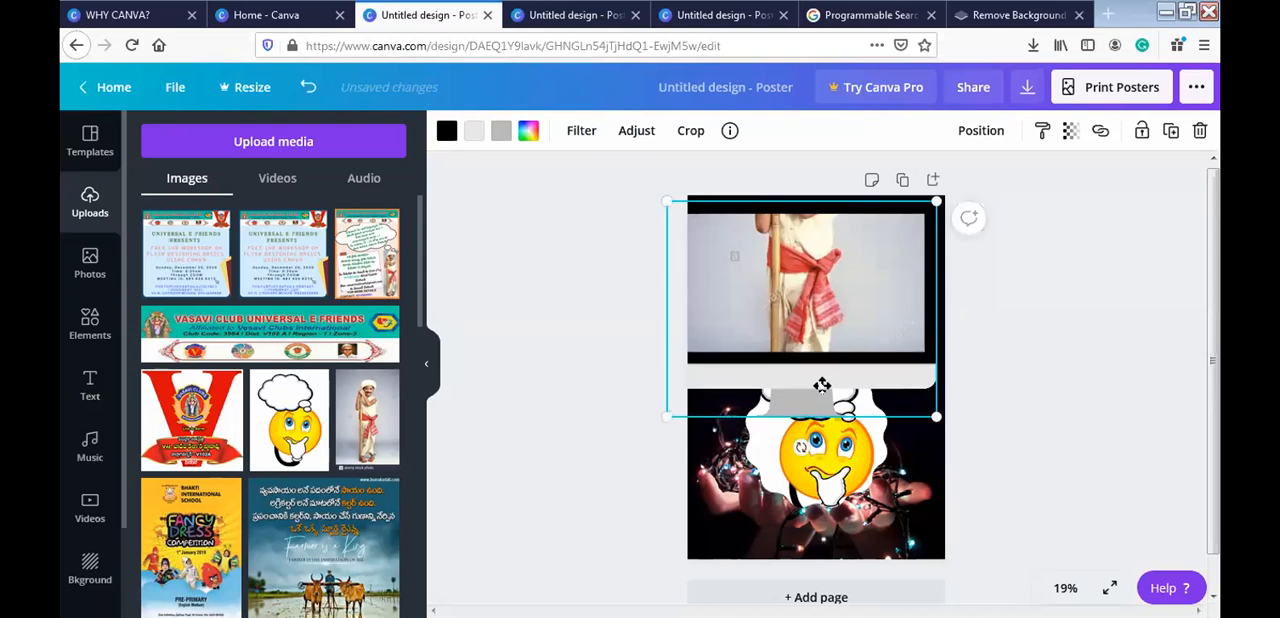
pyautogui.moveTo(820, 281); pyautogui.dragTo(828, 338)
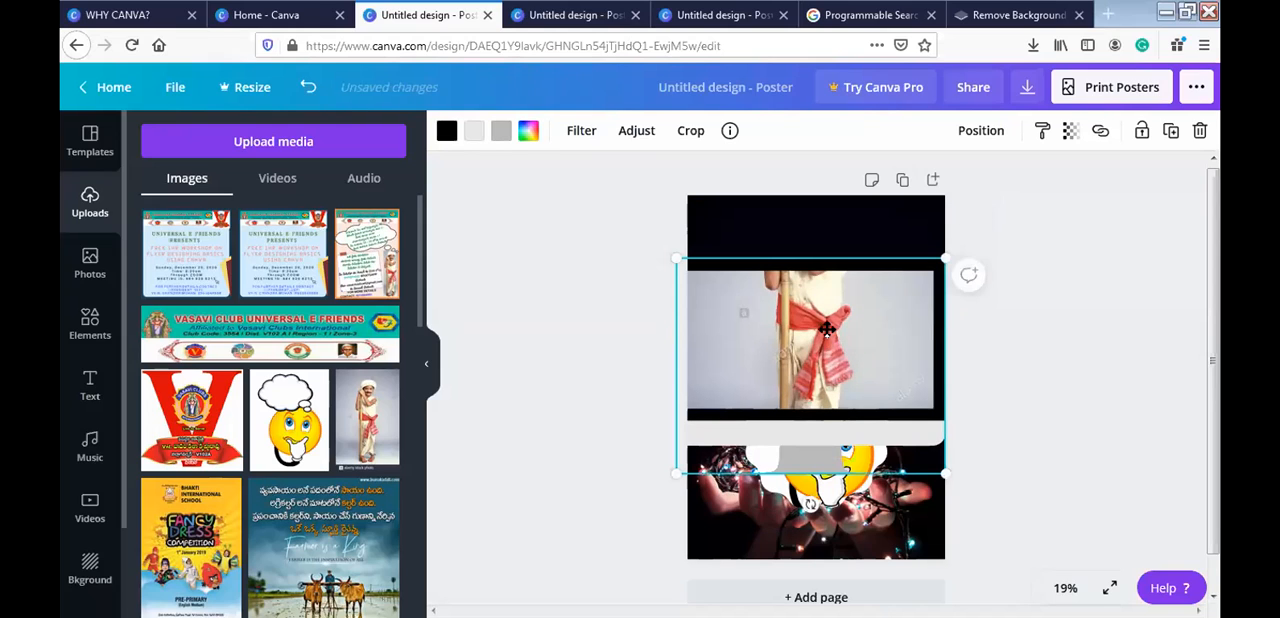
# - Reposition the photo inside the monitor frame to show the child's head and upper body, and move the frame to the page's top edge
pyautogui.doubleClick(827, 330)
pyautogui.moveTo(827, 330); pyautogui.dragTo(833, 484)
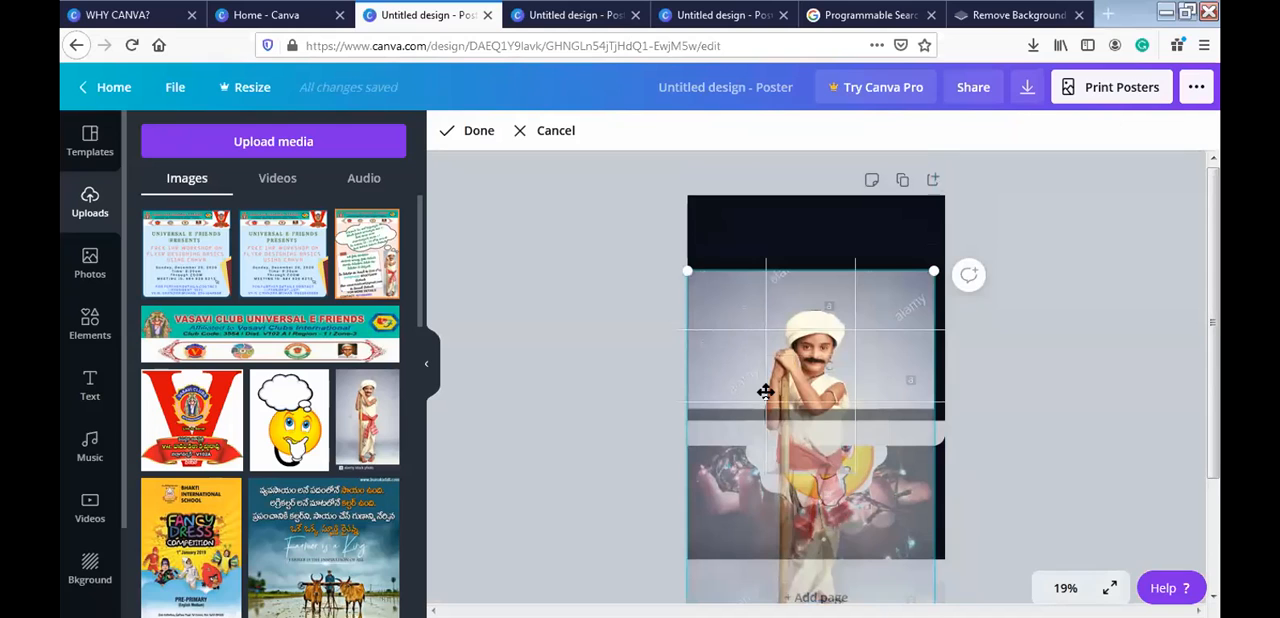
pyautogui.moveTo(764, 356); pyautogui.dragTo(764, 350)
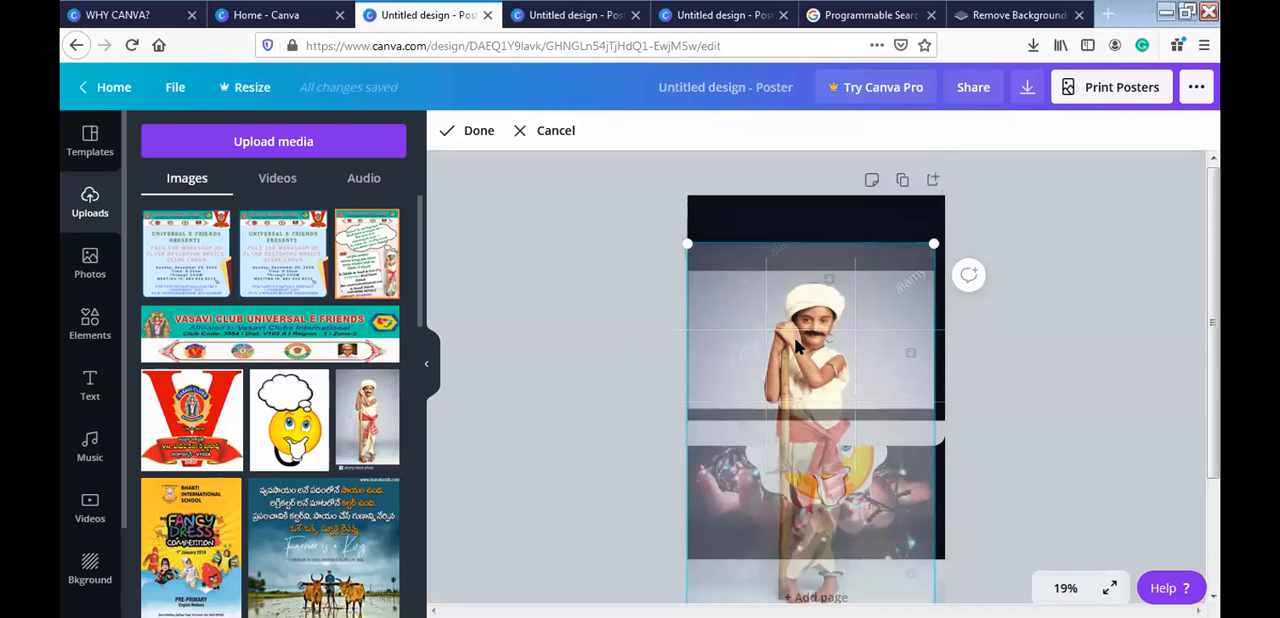
pyautogui.click(808, 457)
pyautogui.moveTo(807, 451); pyautogui.dragTo(809, 389)
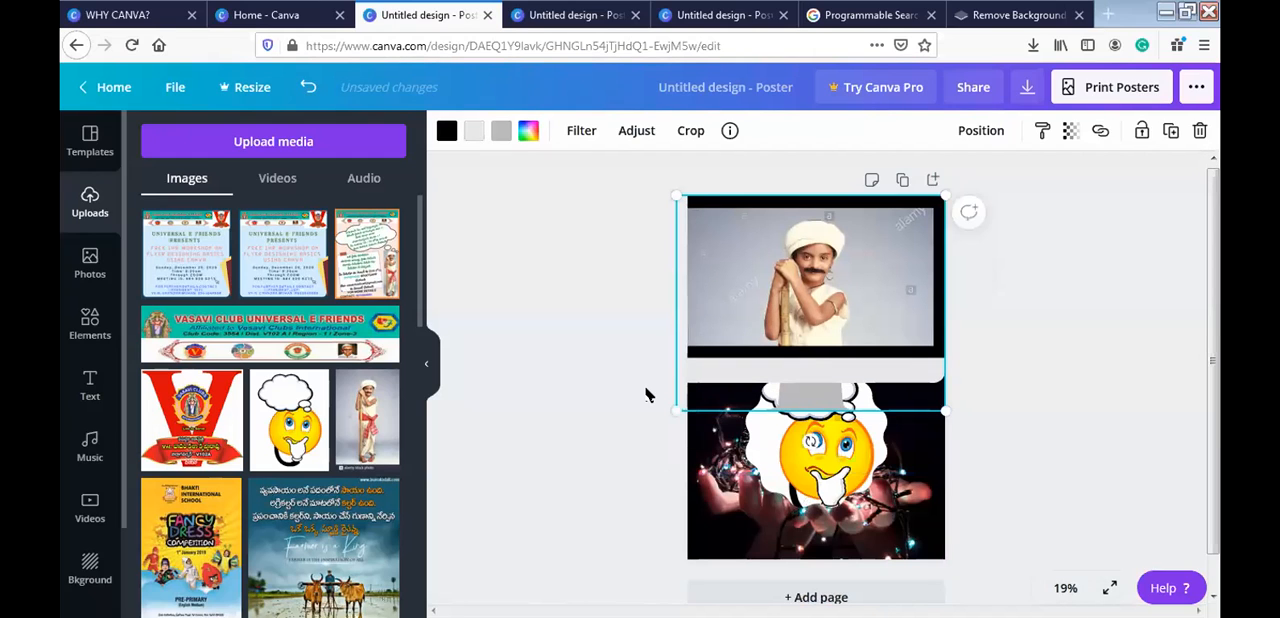